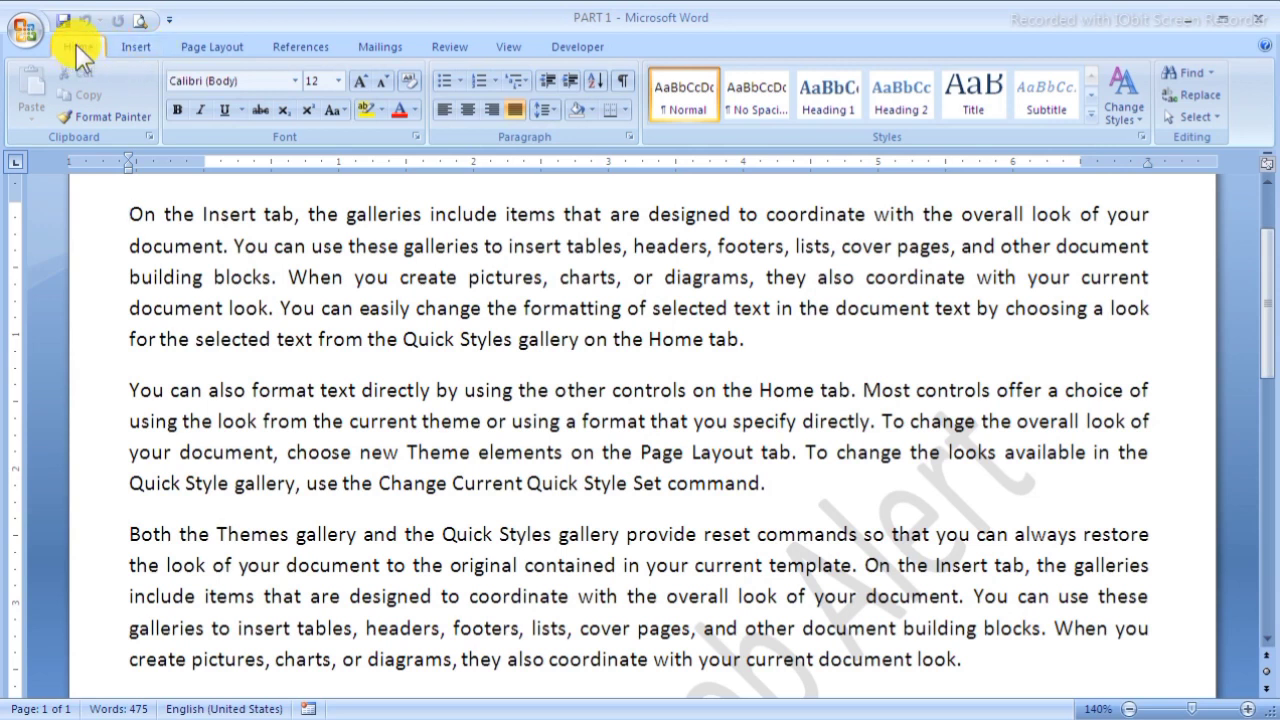
pyautogui.click(137, 46)
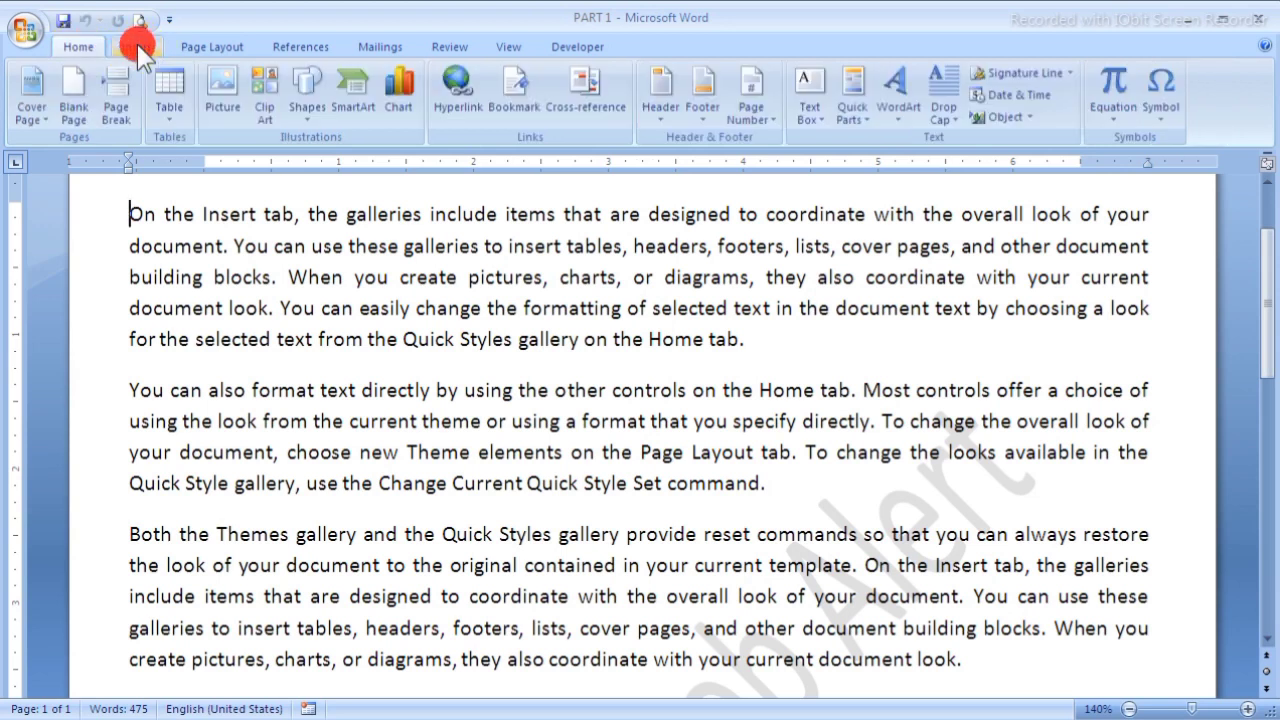
pyautogui.click(208, 50)
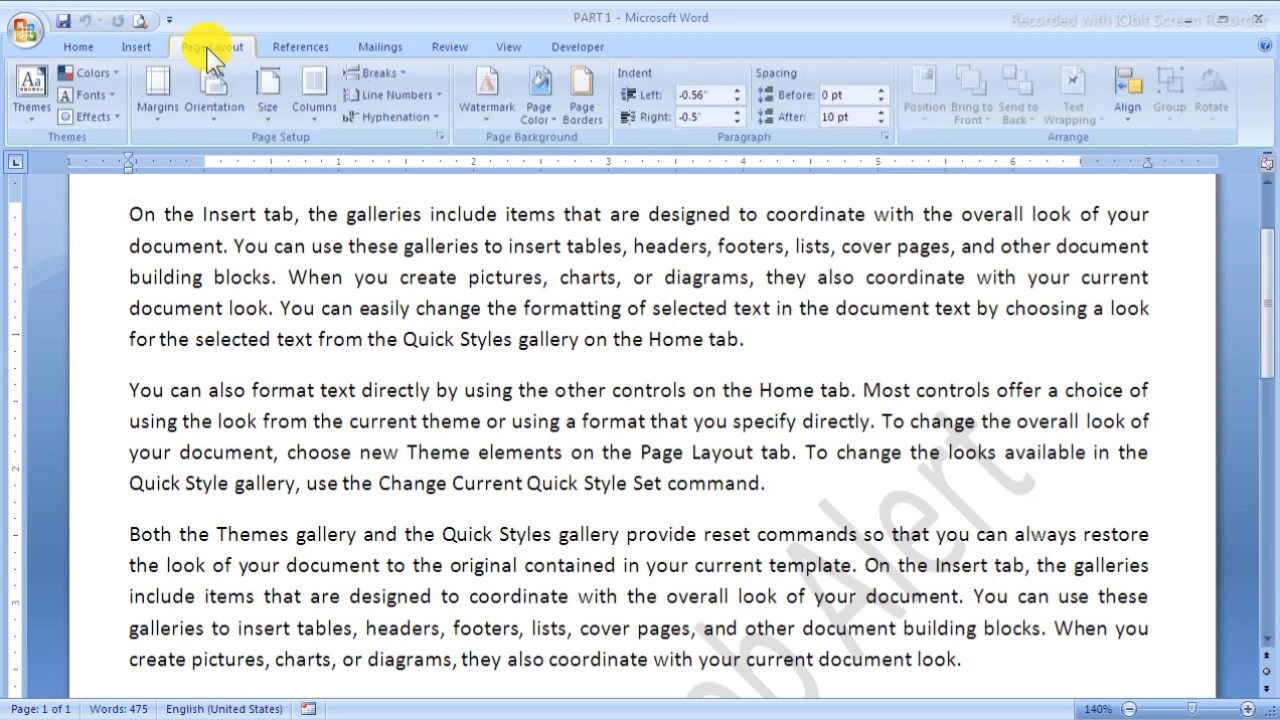
pyautogui.click(512, 45)
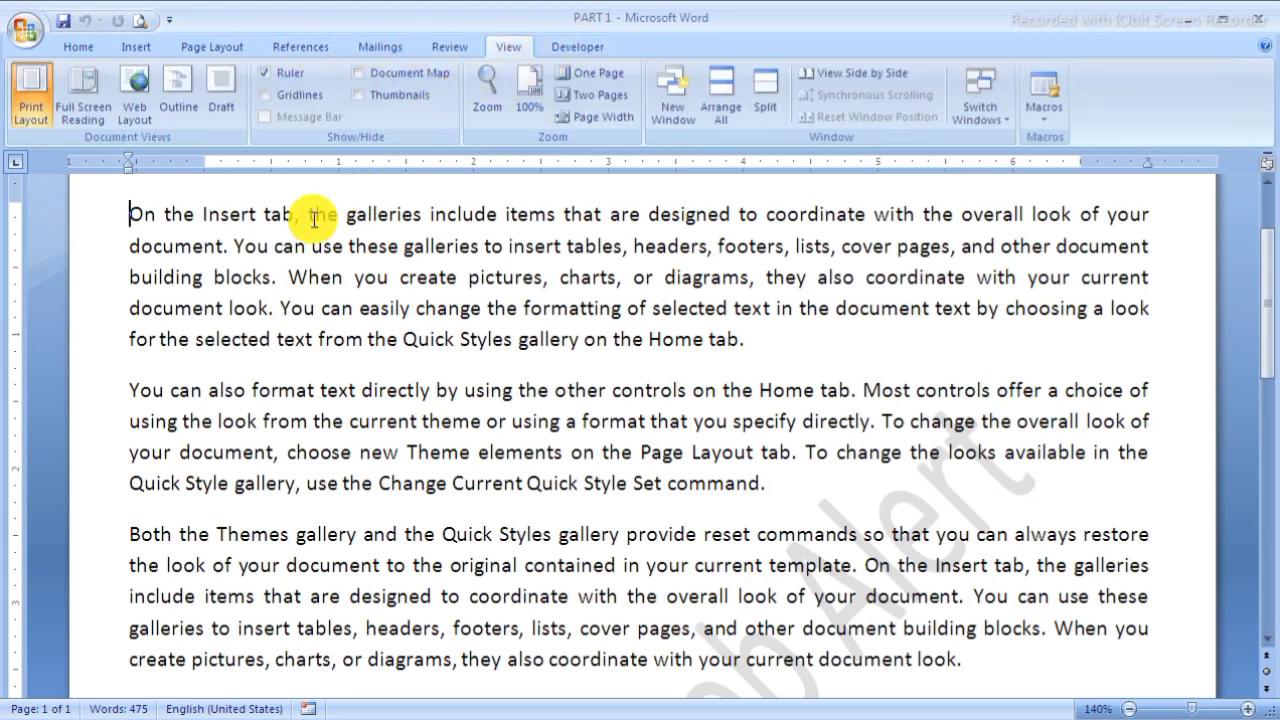
pyautogui.click(80, 50)
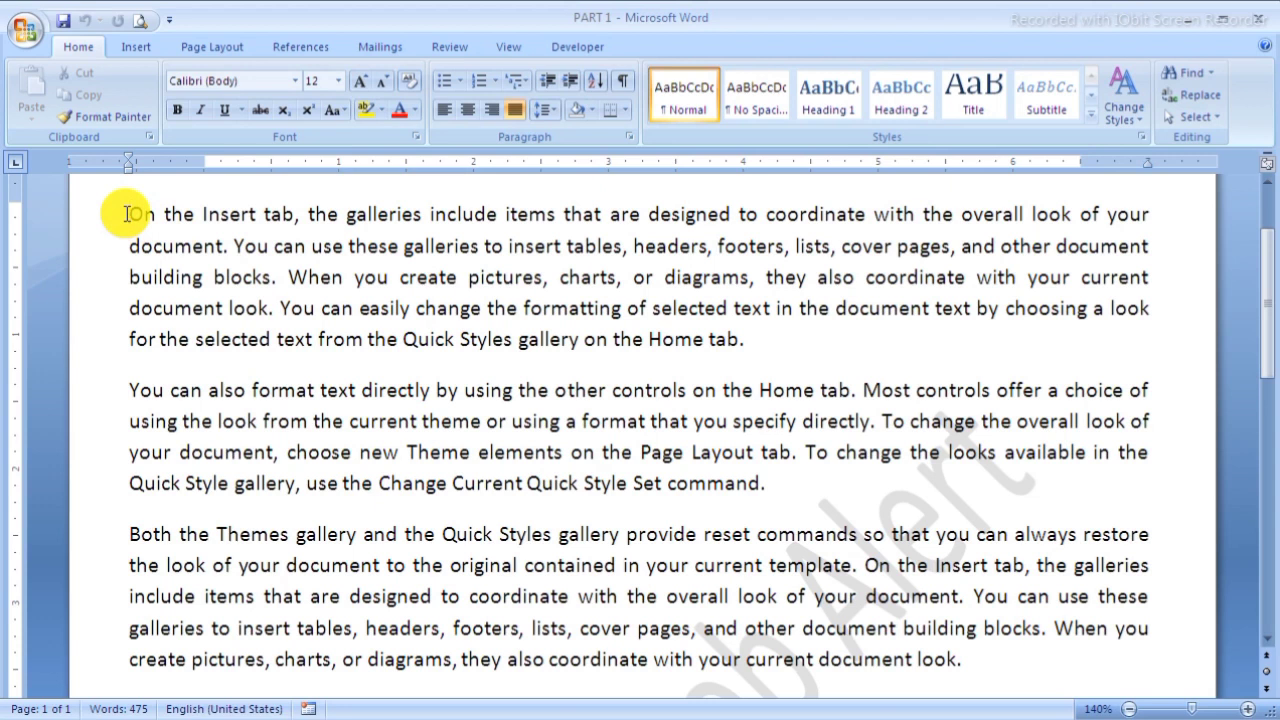
# Step: Select the word "On" at the start of the first paragraph and clear the selection
pyautogui.doubleClick(148, 211)
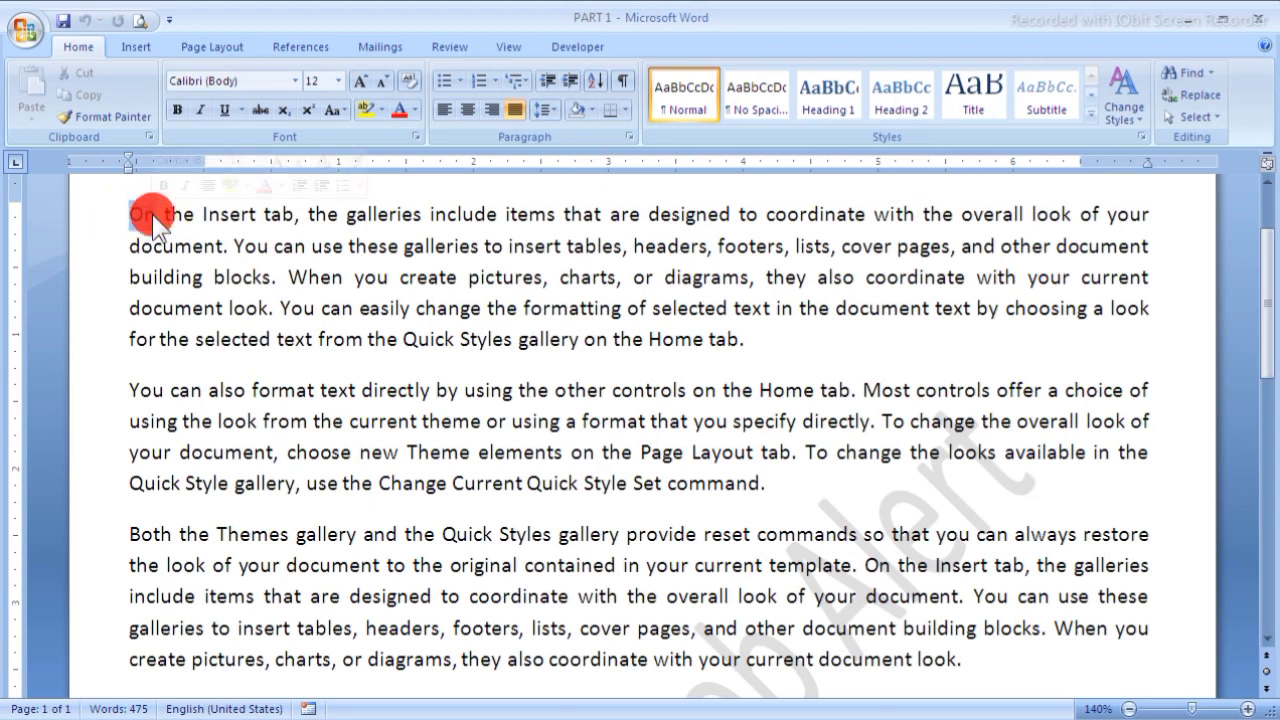
pyautogui.click(214, 268)
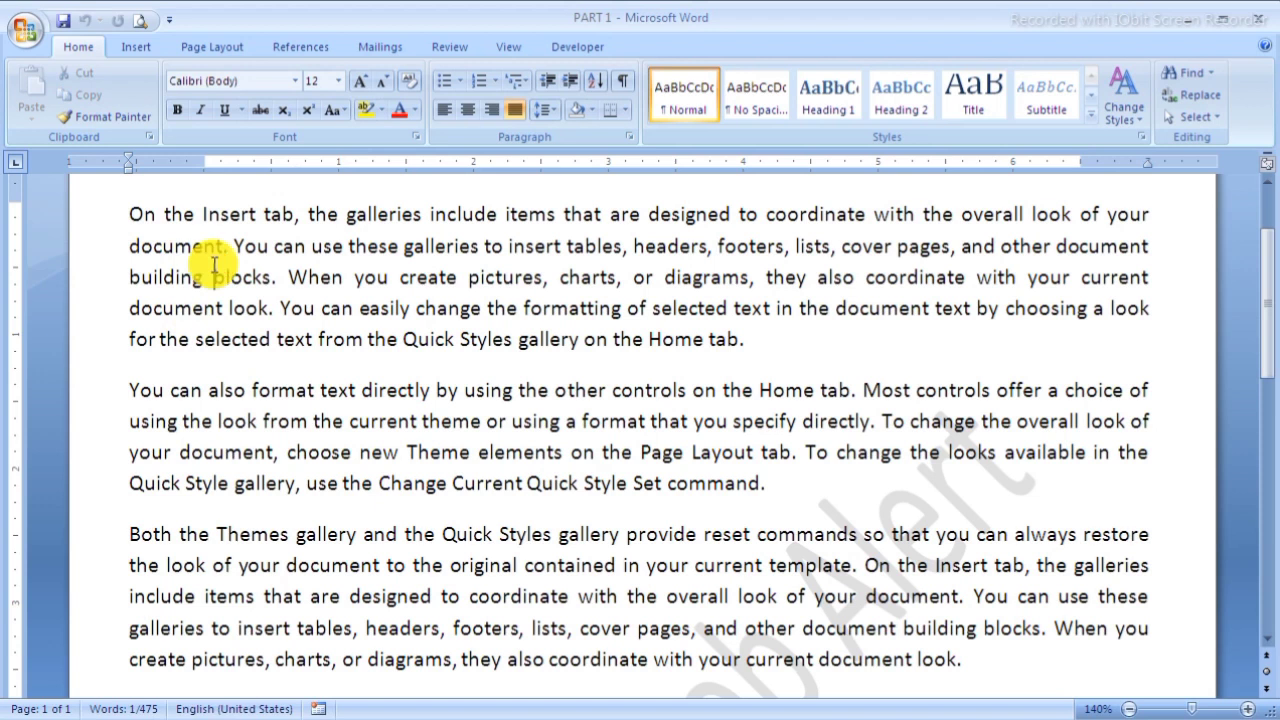
pyautogui.doubleClick(145, 213)
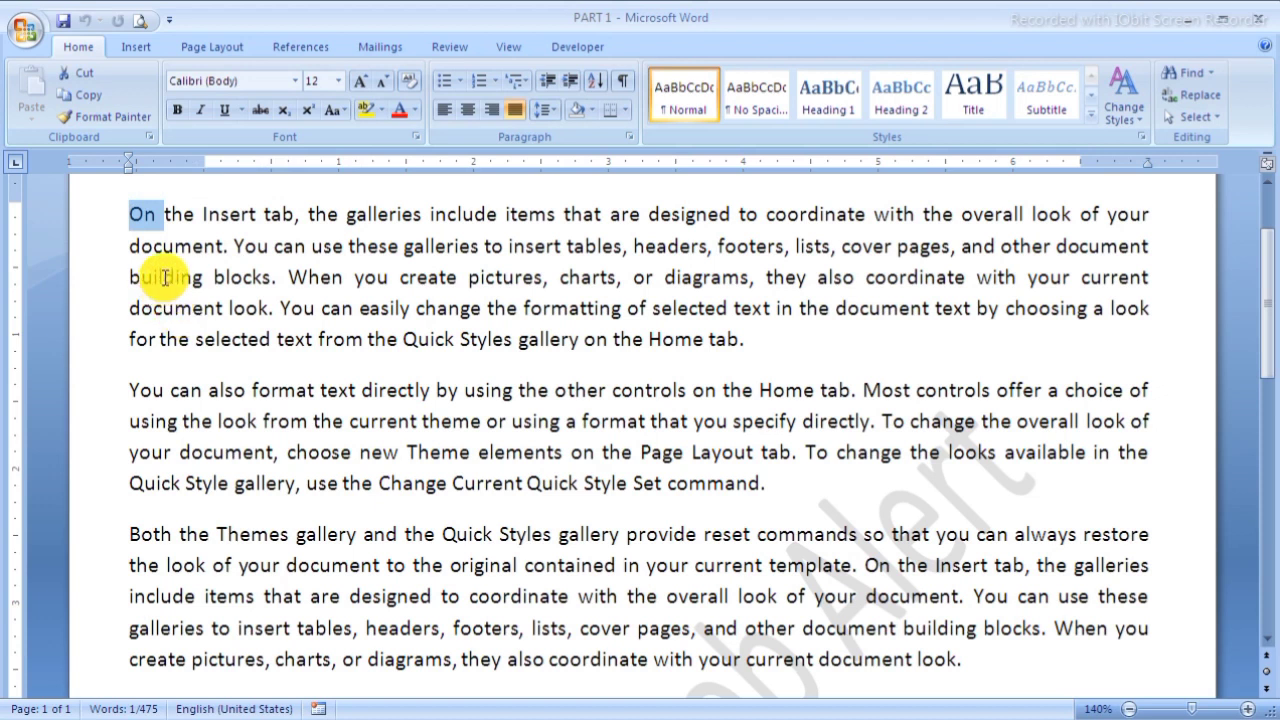
pyautogui.click(254, 268)
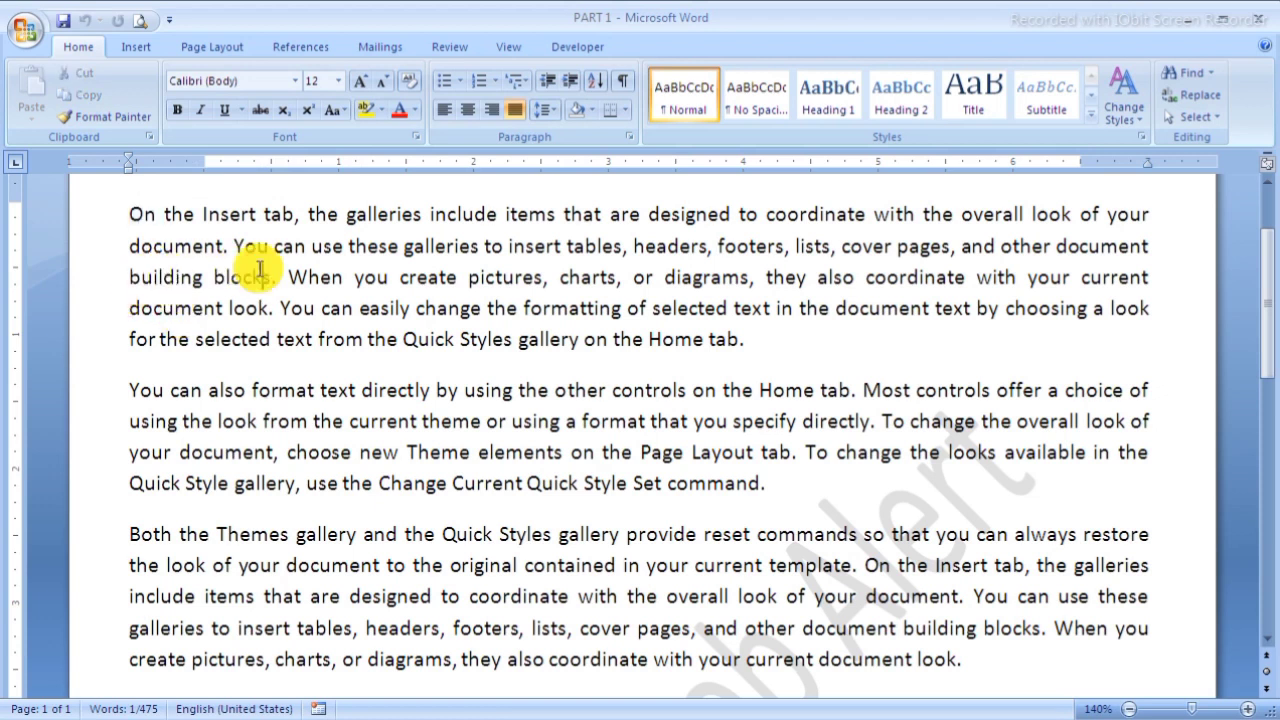
# Step: Select the whole first paragraph, from "On the Insert tab" through "on the Home tab.", and clear the selection
pyautogui.click(128, 214)
pyautogui.moveTo(128, 214); pyautogui.dragTo(290, 248)
pyautogui.moveTo(523, 308); pyautogui.dragTo(663, 331)
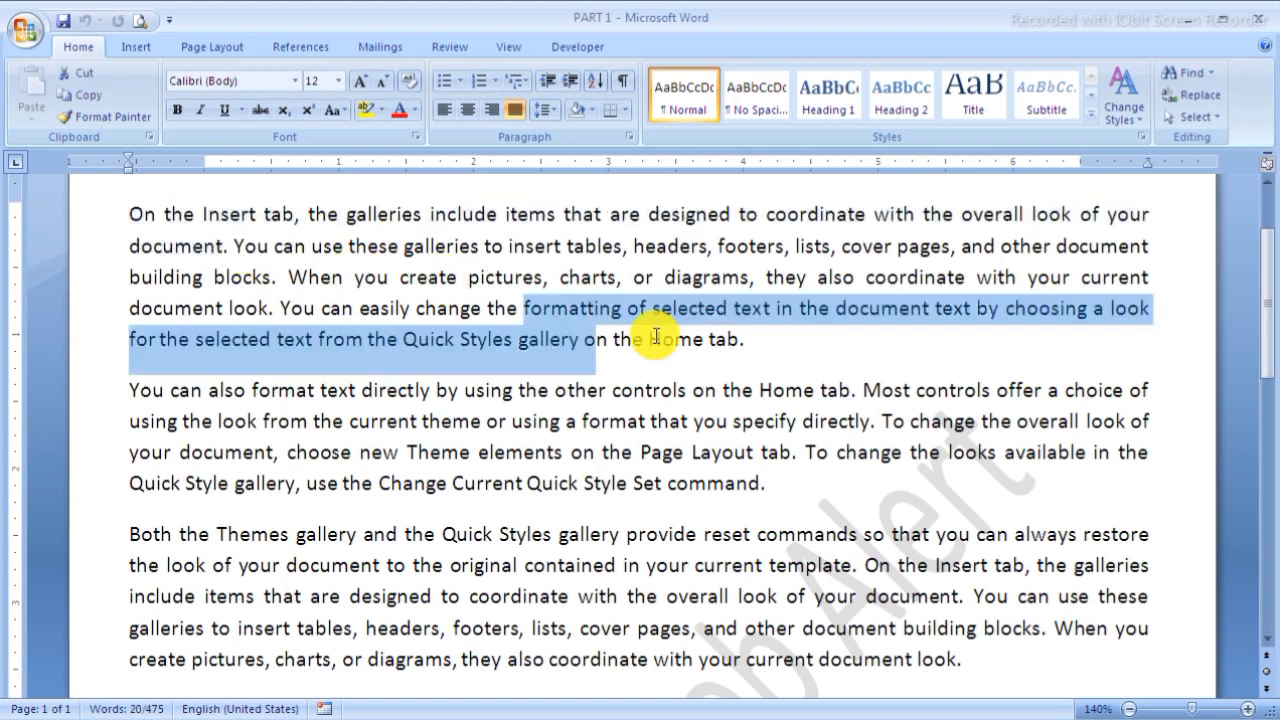
pyautogui.click(741, 339)
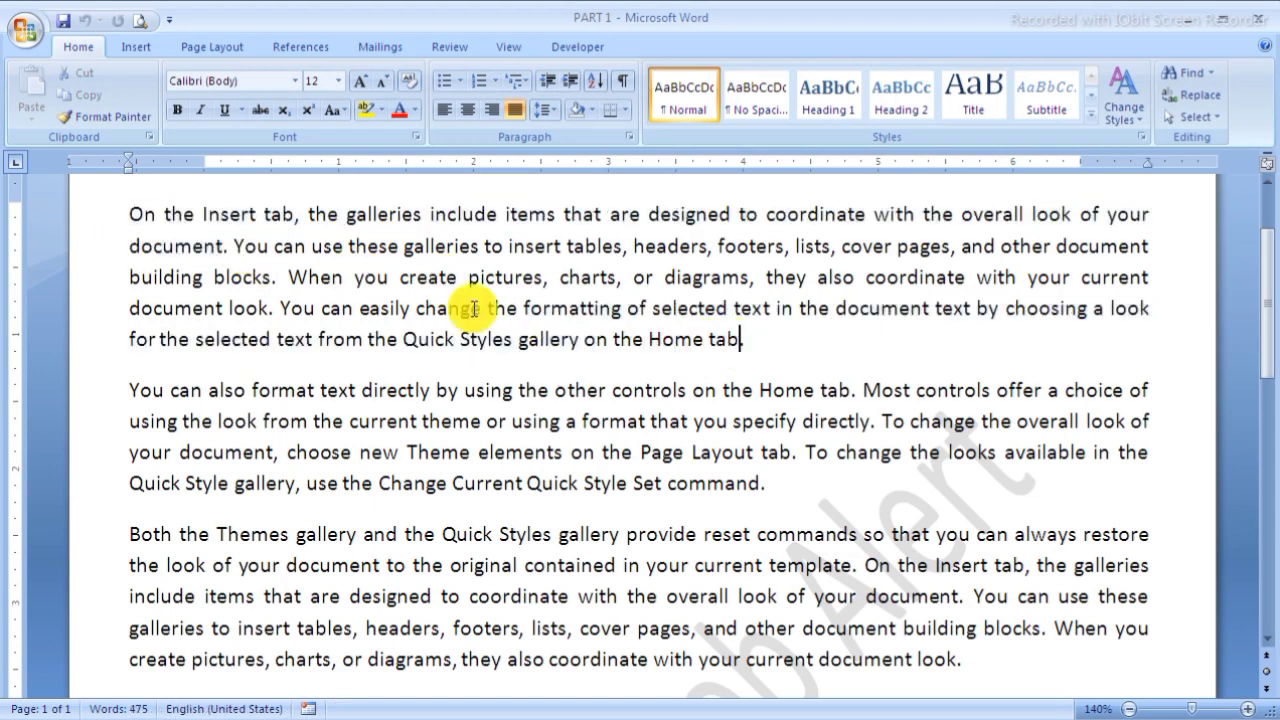
pyautogui.click(130, 212)
pyautogui.moveTo(130, 213); pyautogui.dragTo(738, 341)
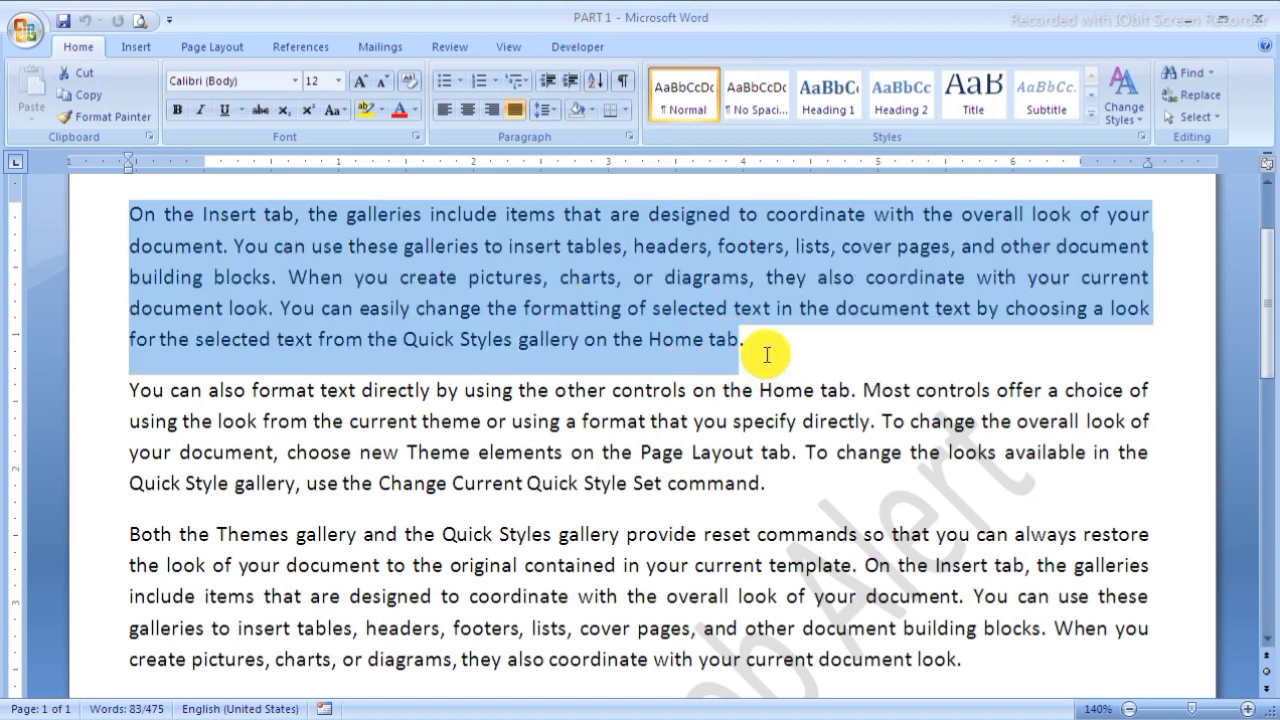
pyautogui.click(765, 352)
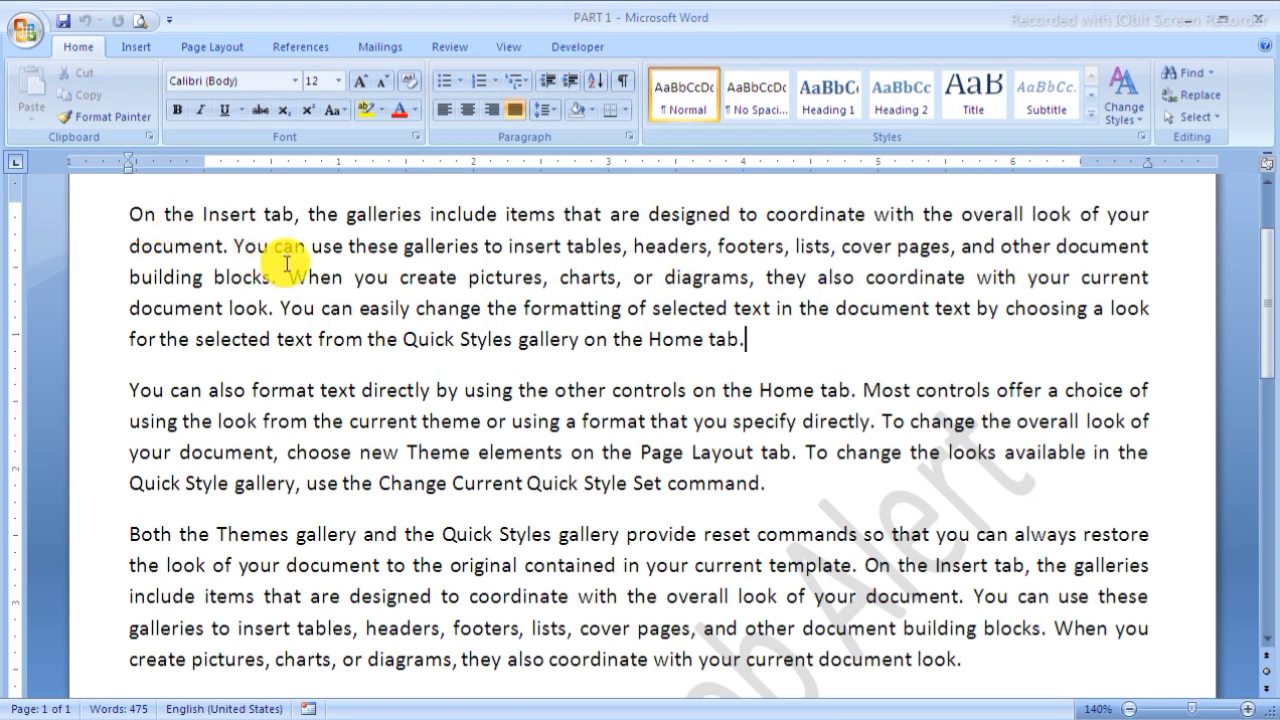
pyautogui.tripleClick(416, 276)
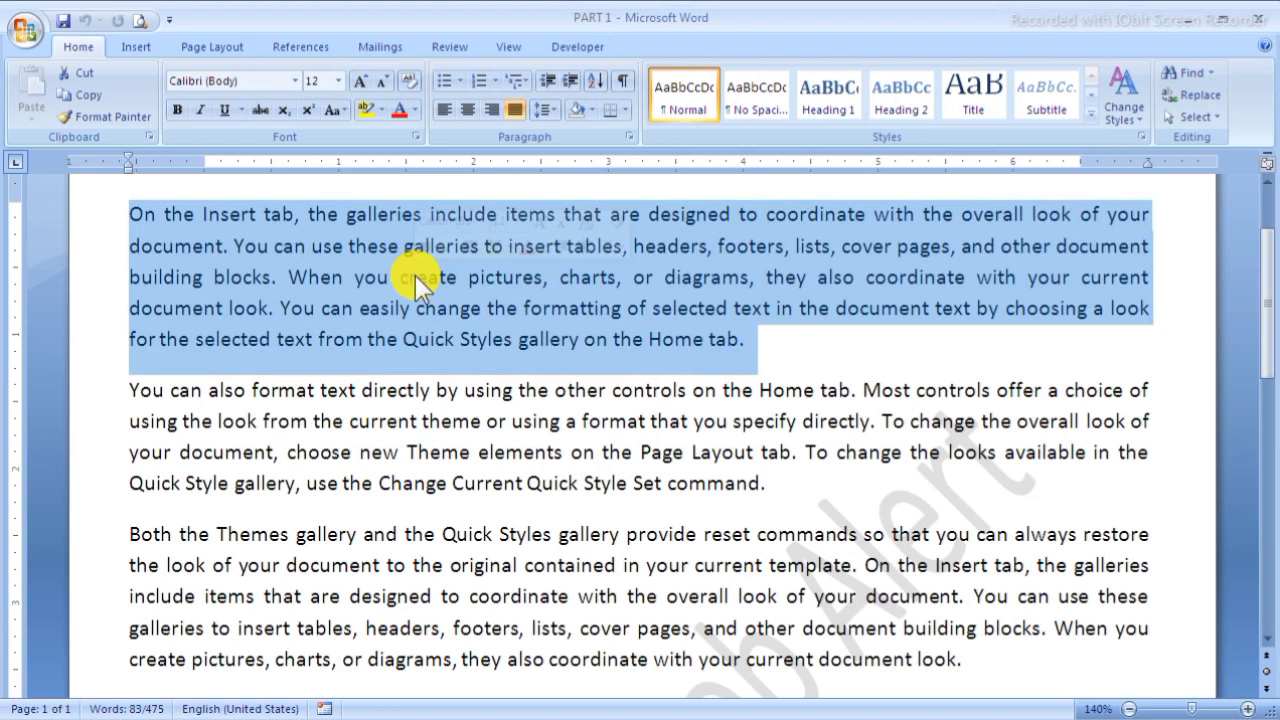
pyautogui.click(173, 234)
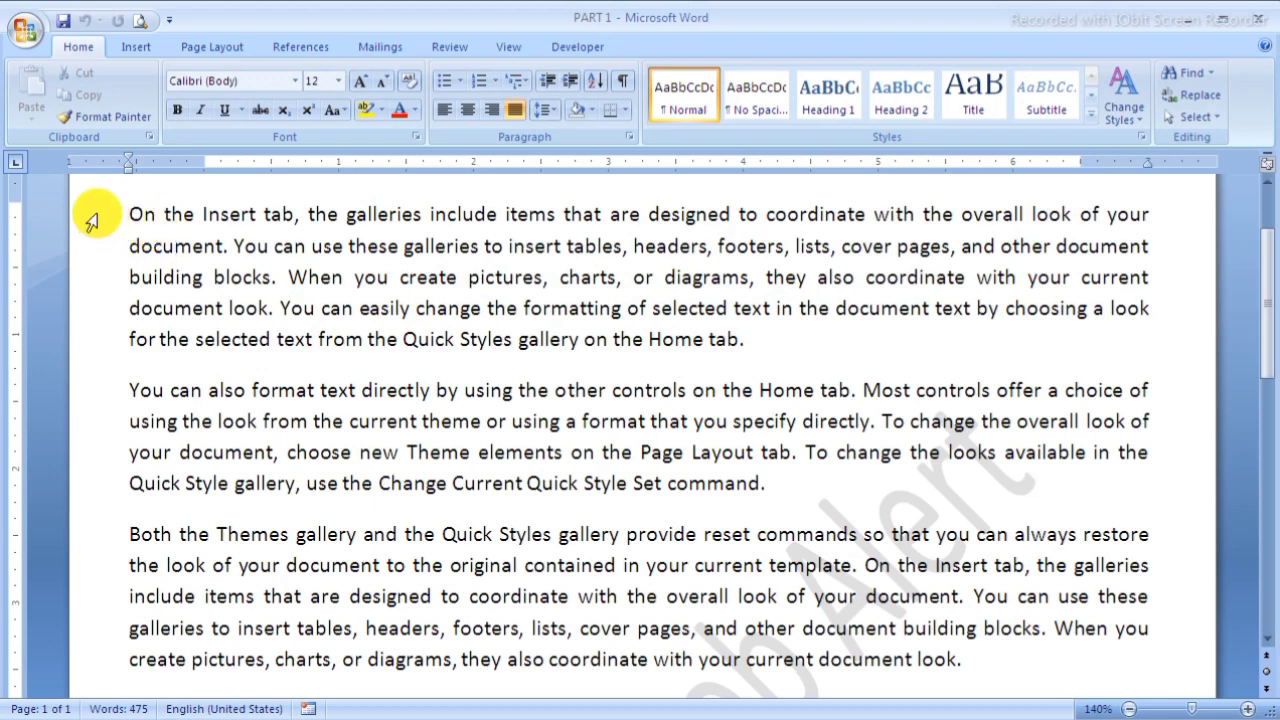
# Step: Select the first line of the opening paragraph, and expand the selection to the entire paragraph
pyautogui.click(92, 221)
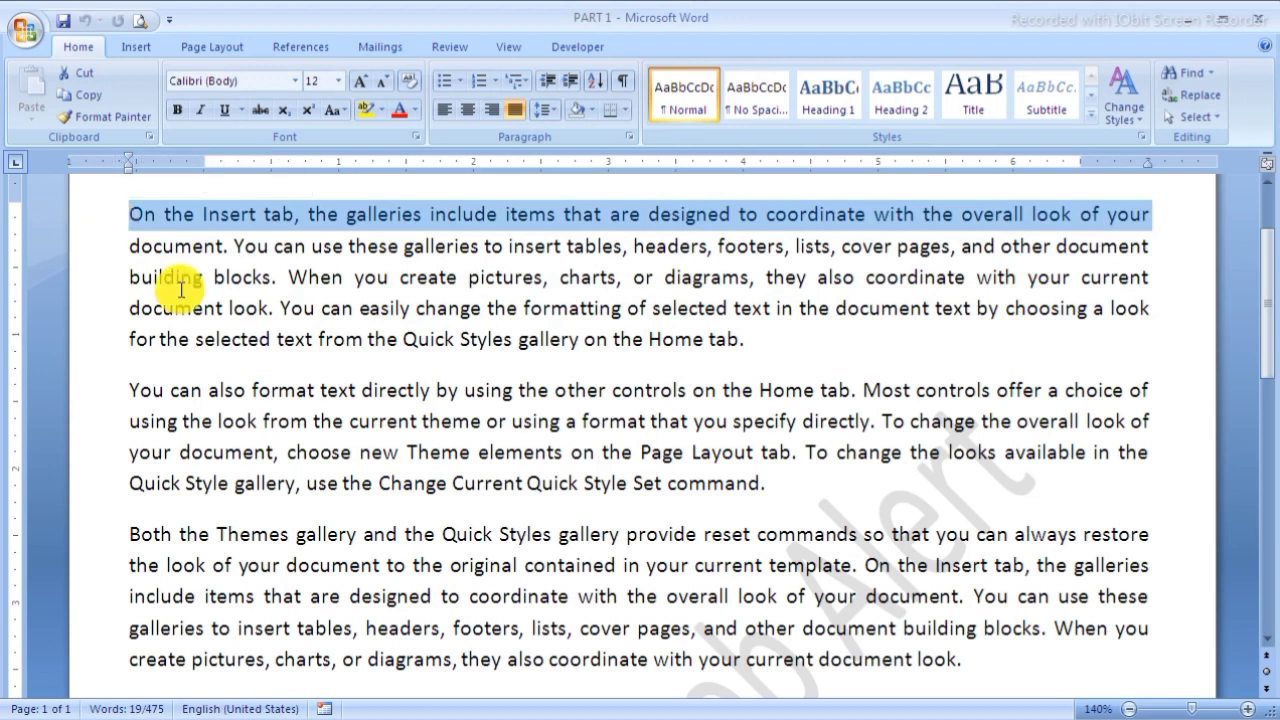
pyautogui.tripleClick(96, 283)
pyautogui.doubleClick(96, 283)
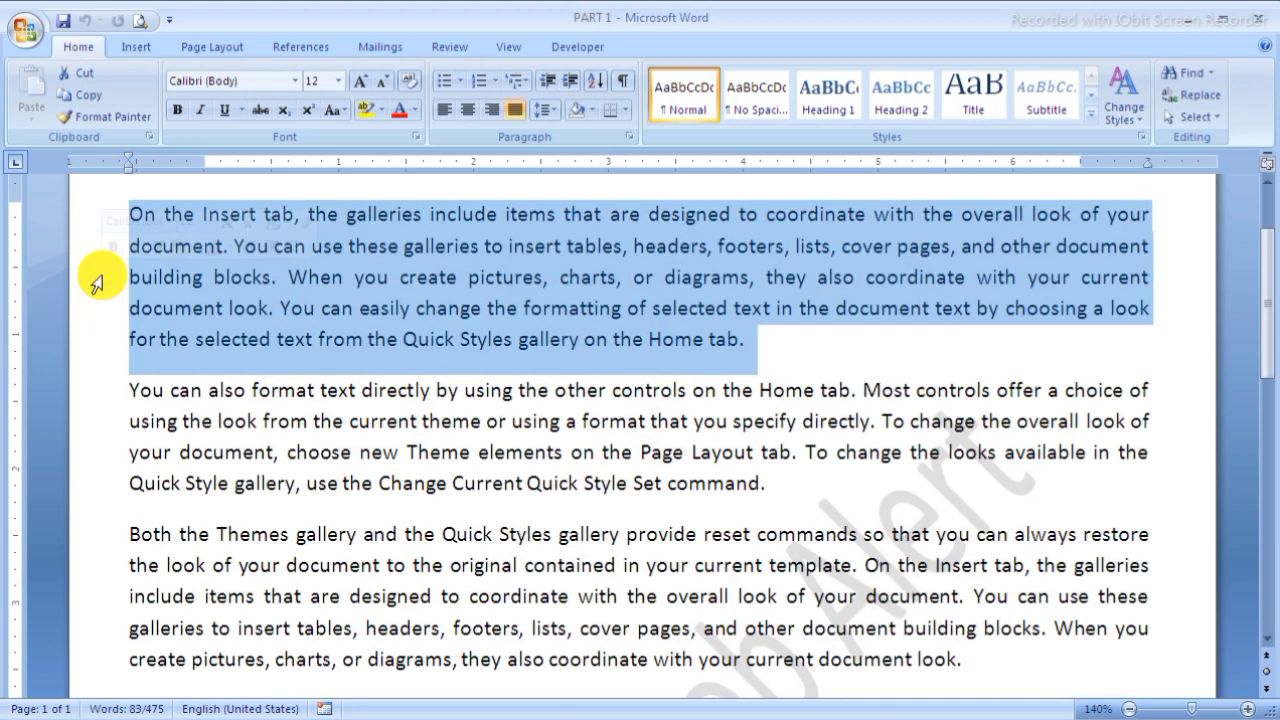
# Step: Select all the text in the document, check how far the selection extends, and clear it
pyautogui.scroll(-4, 420, 340)
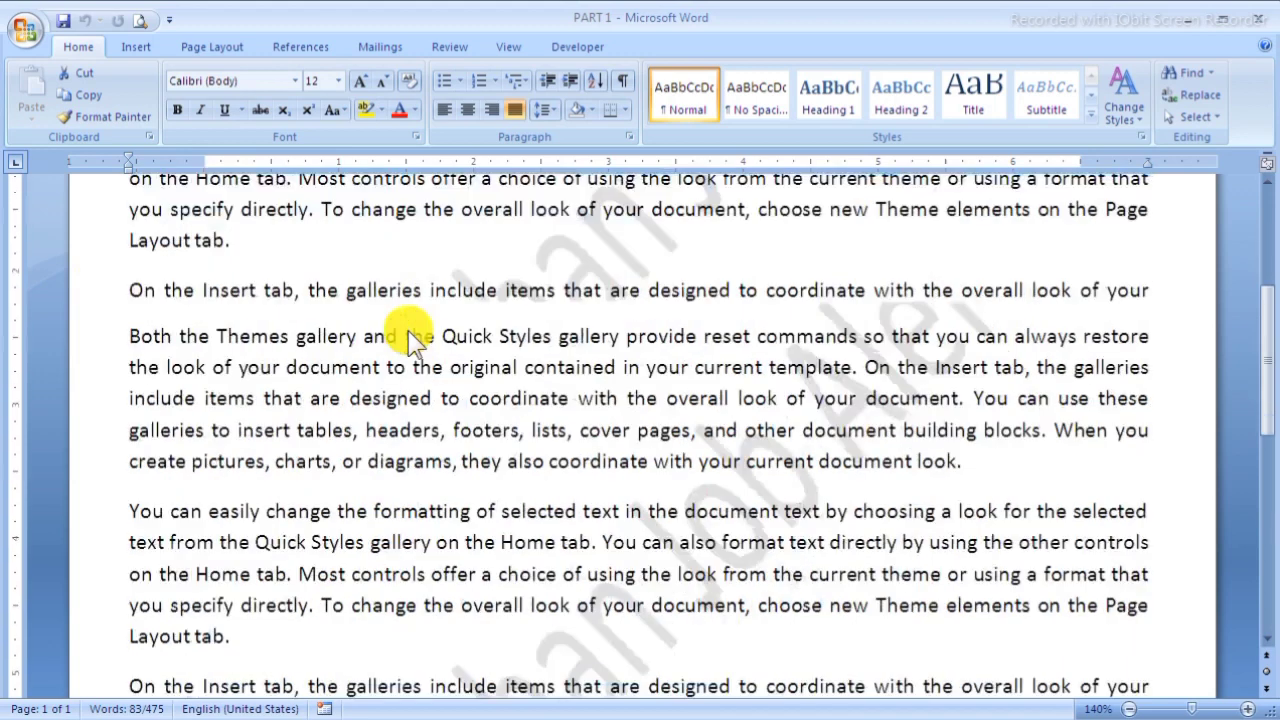
pyautogui.scroll(5, 419, 339)
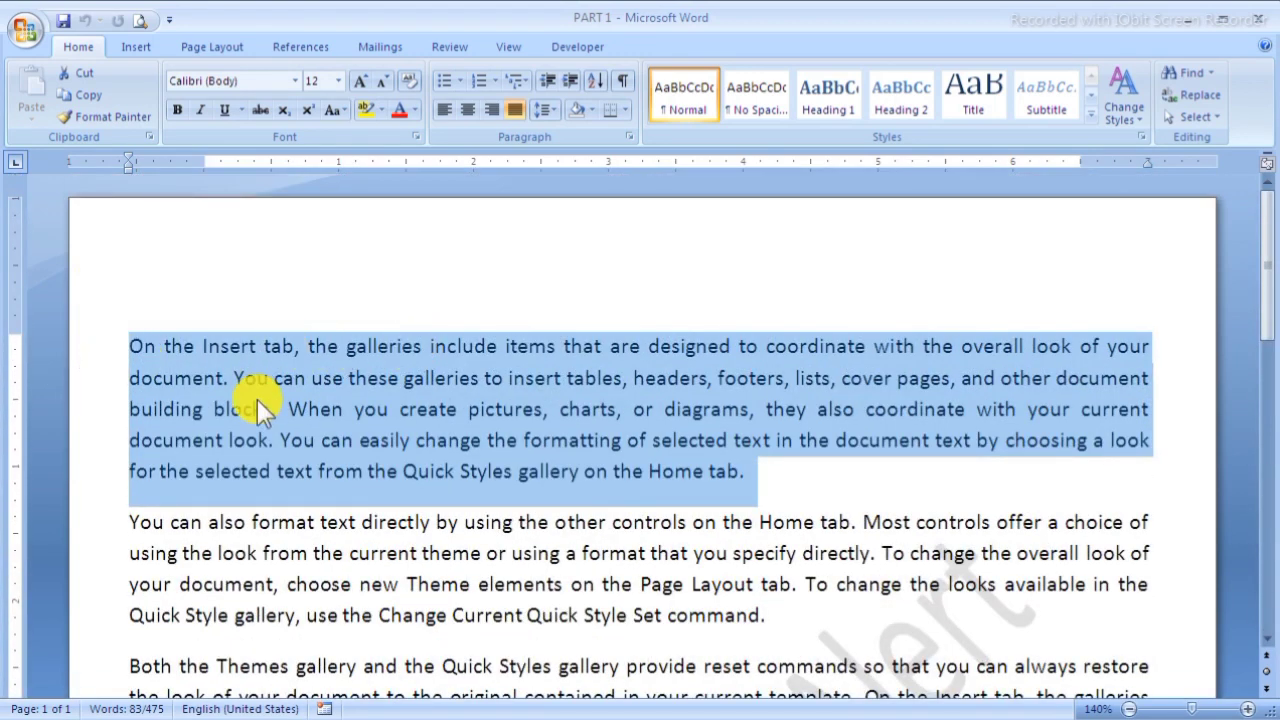
pyautogui.scroll(-1, 260, 390)
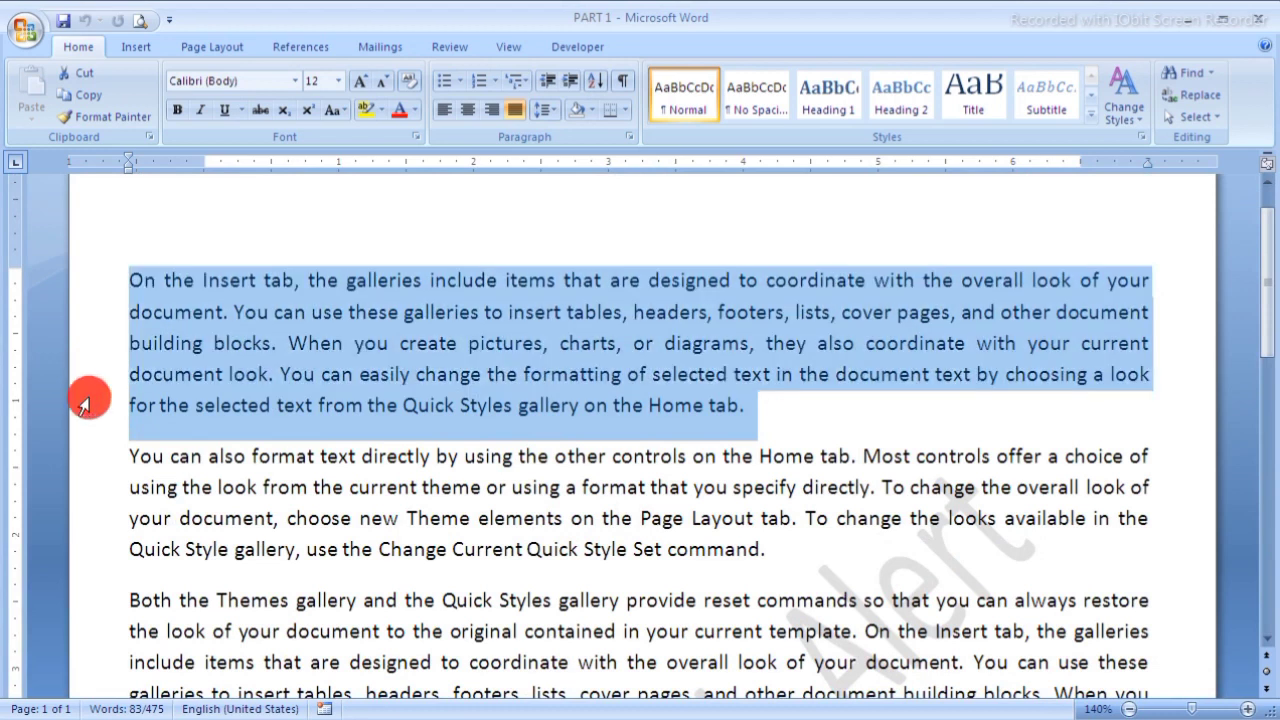
pyautogui.tripleClick(84, 404)
pyautogui.click(84, 404)
pyautogui.tripleClick(84, 404)
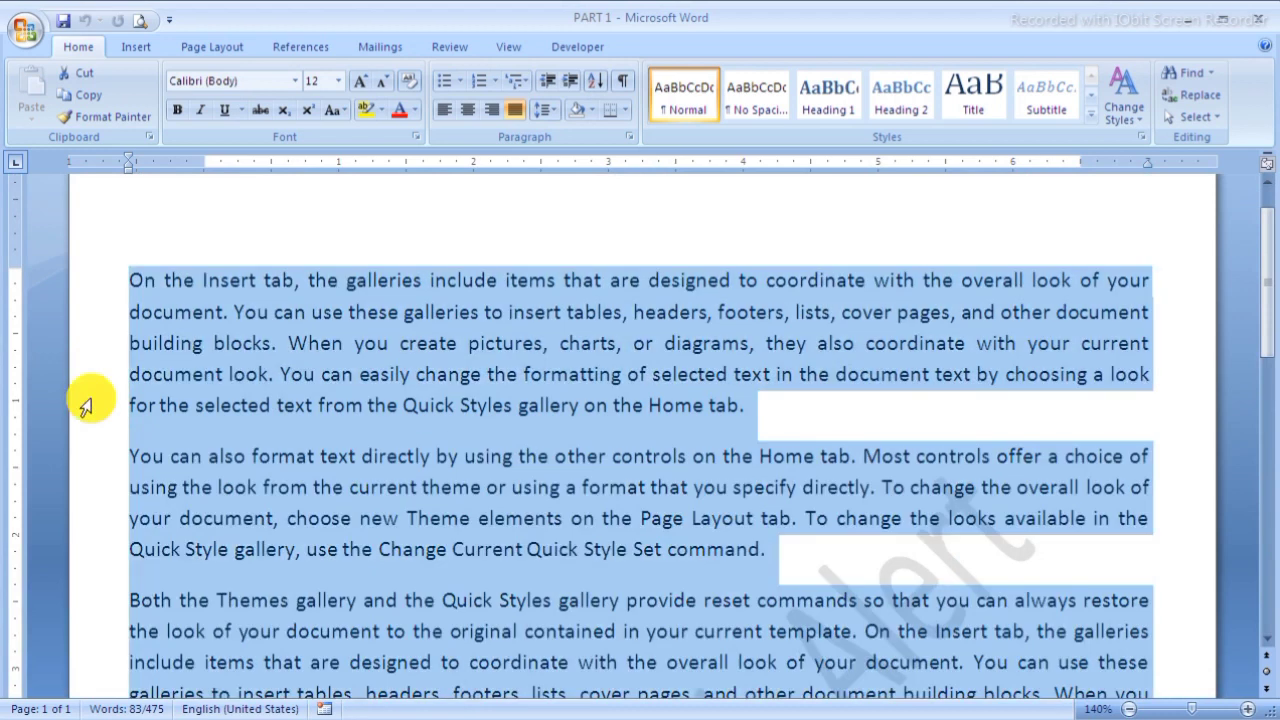
pyautogui.click(84, 404)
pyautogui.tripleClick(85, 404)
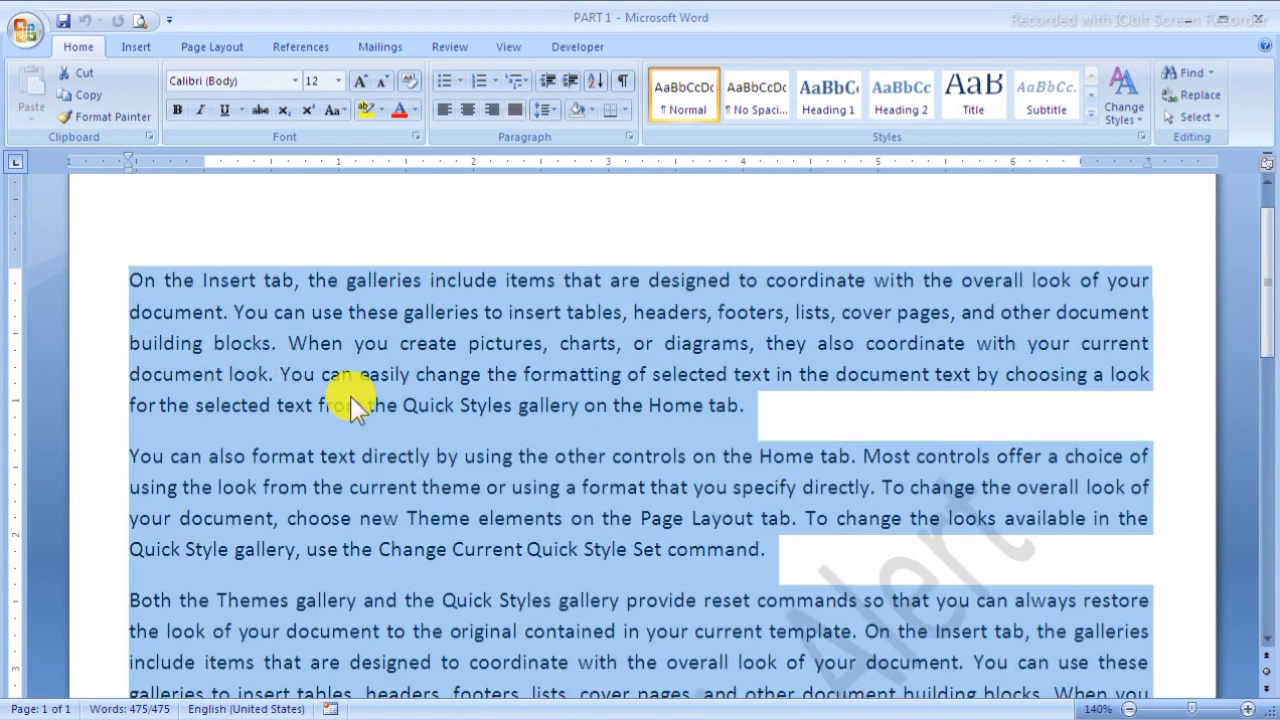
pyautogui.scroll(-3, 343, 400)
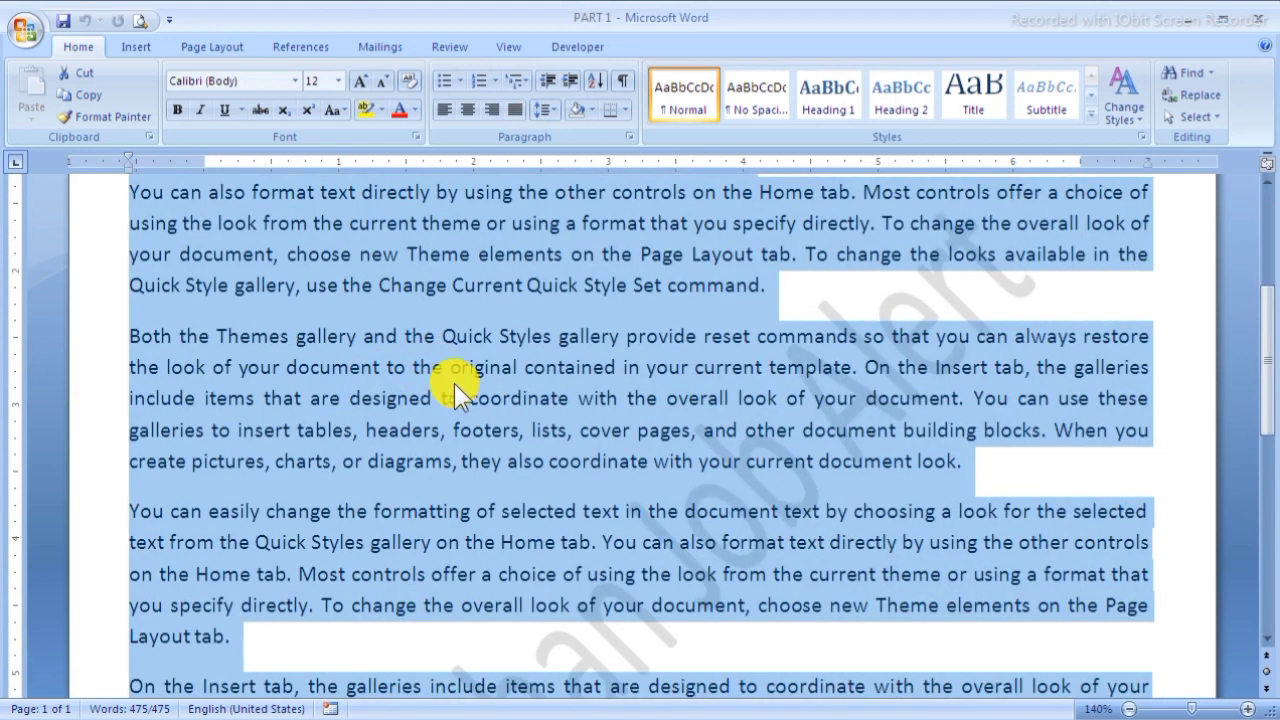
pyautogui.scroll(4, 454, 383)
pyautogui.click(355, 370)
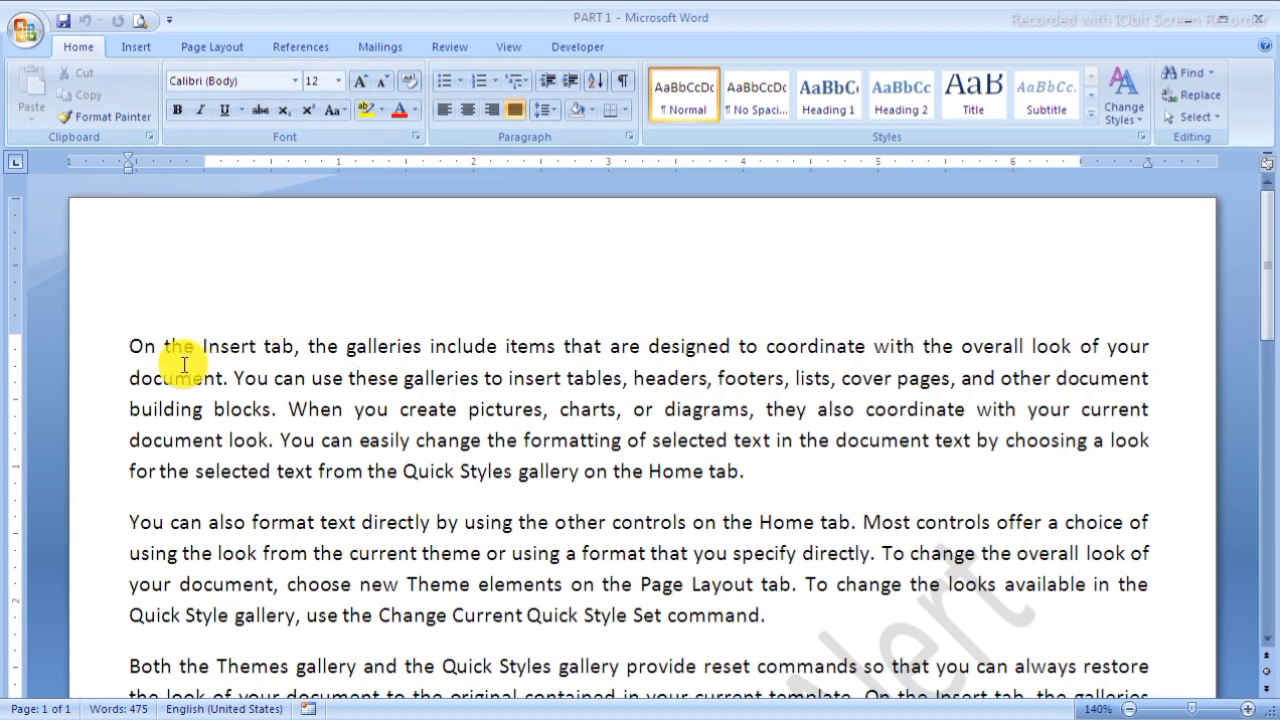
# Step: Set the font of the first line of the opening paragraph to Times New Roman
pyautogui.click(87, 356)
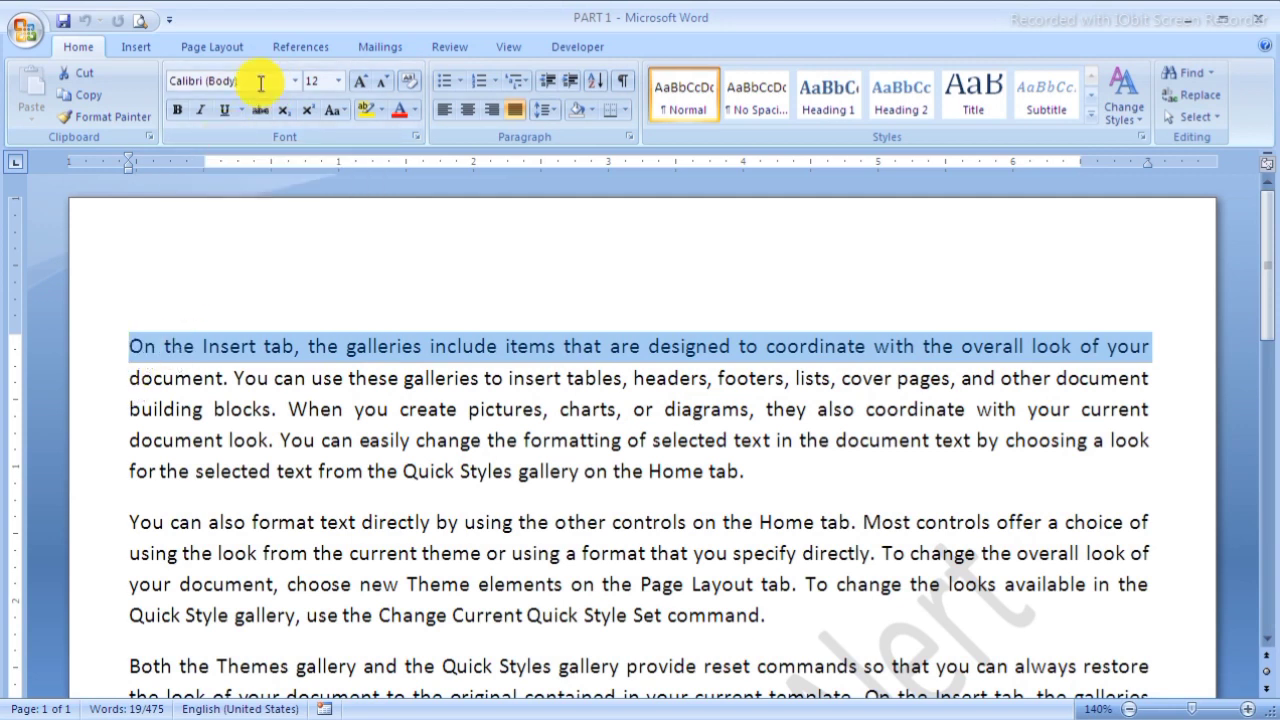
pyautogui.click(269, 84)
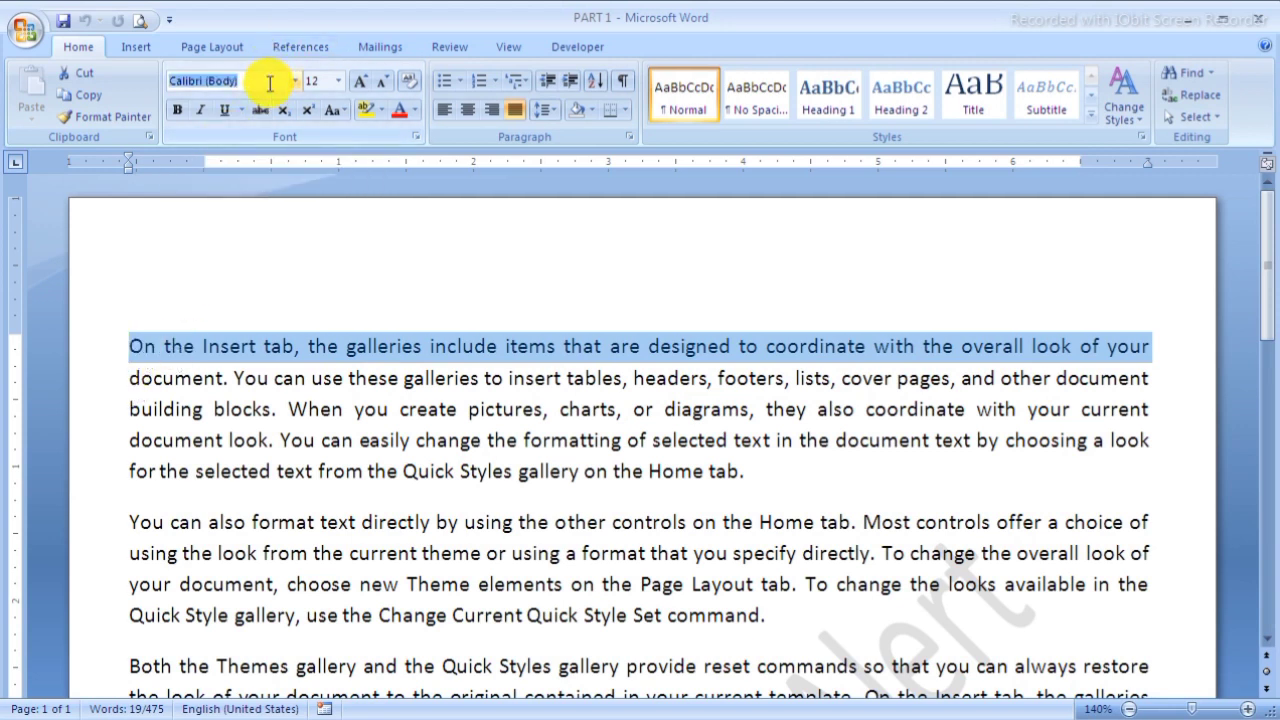
pyautogui.press('BackSpace')
pyautogui.write('Times New R')
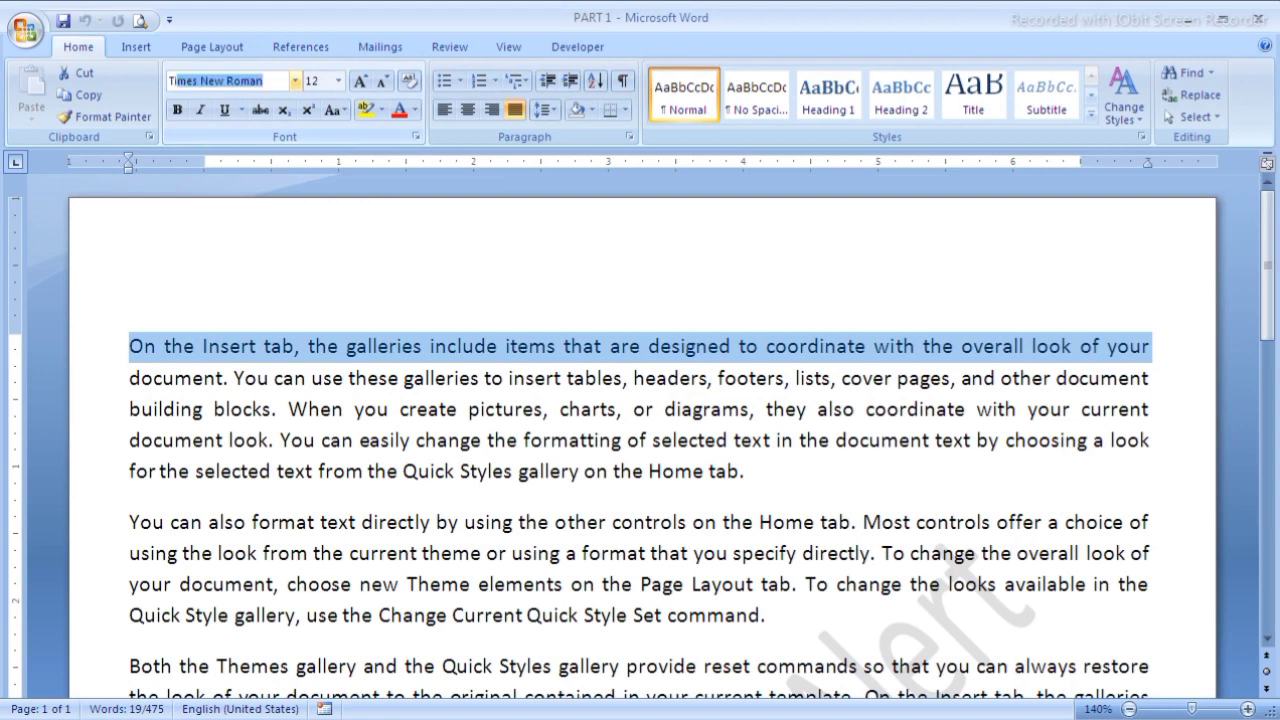
pyautogui.write('oman')
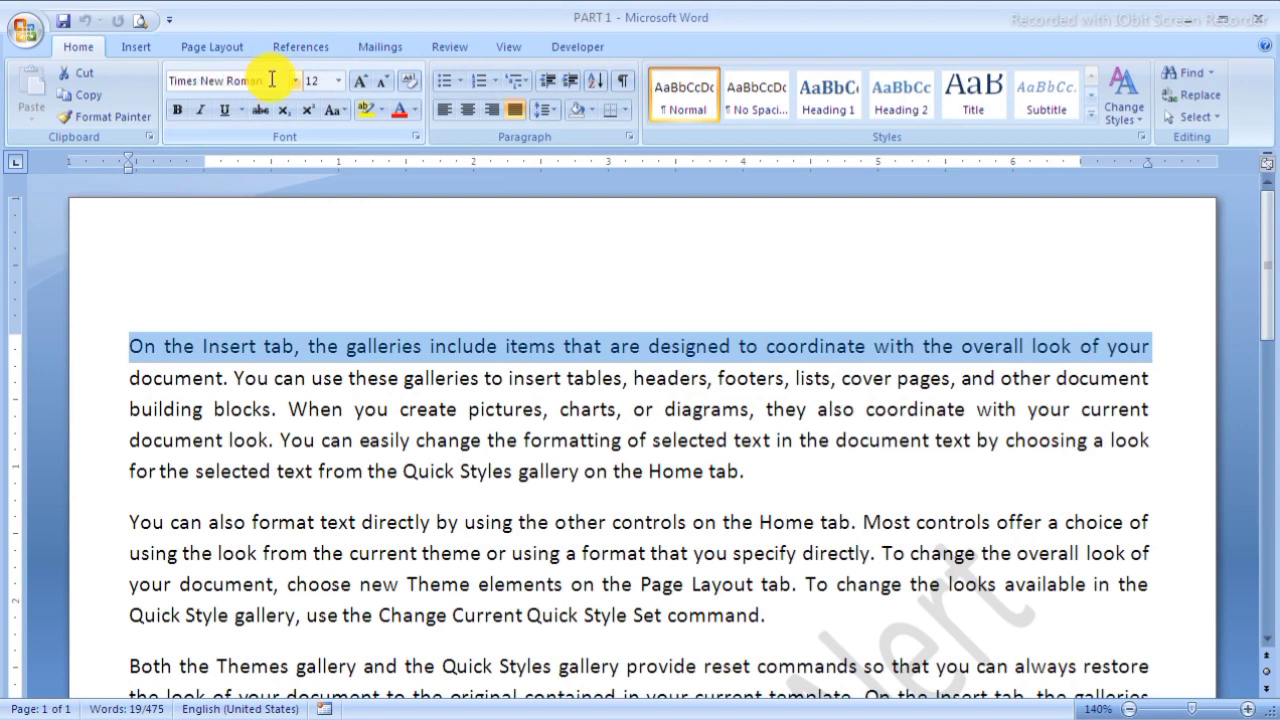
pyautogui.press('Return')
pyautogui.click(264, 407)
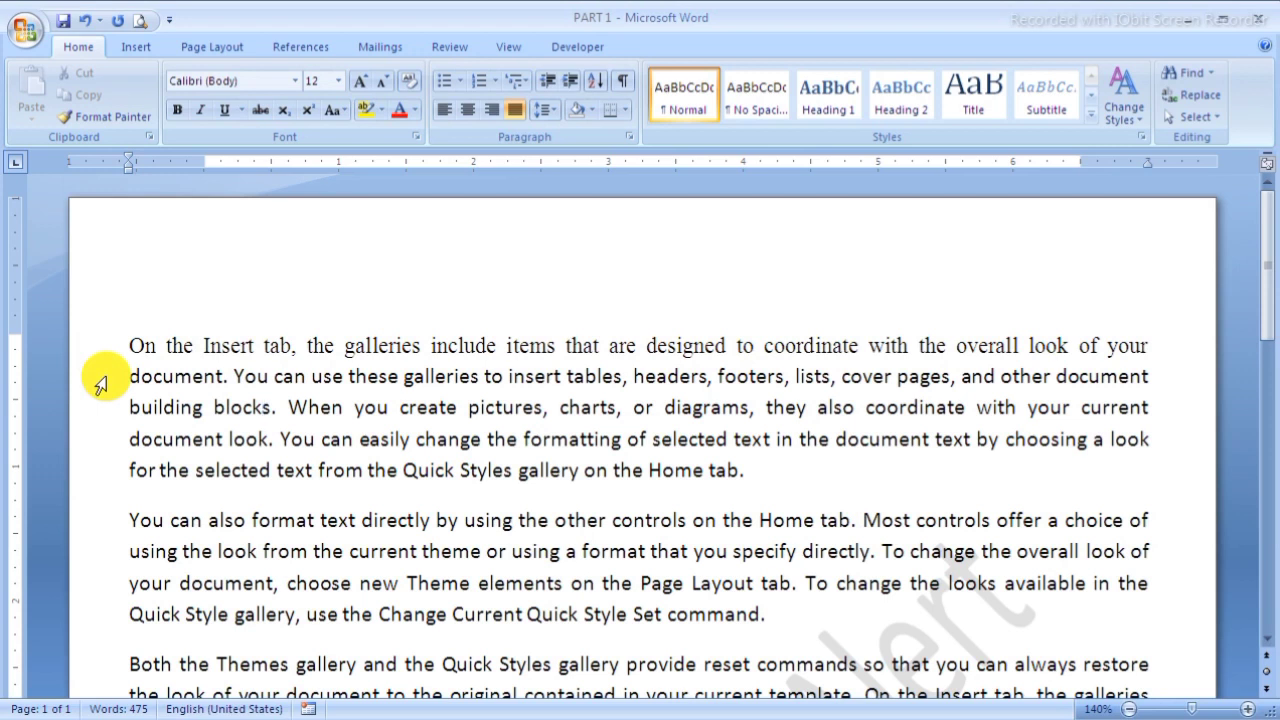
# Step: Select the second line of the first paragraph and look through the fonts available for it
pyautogui.click(100, 378)
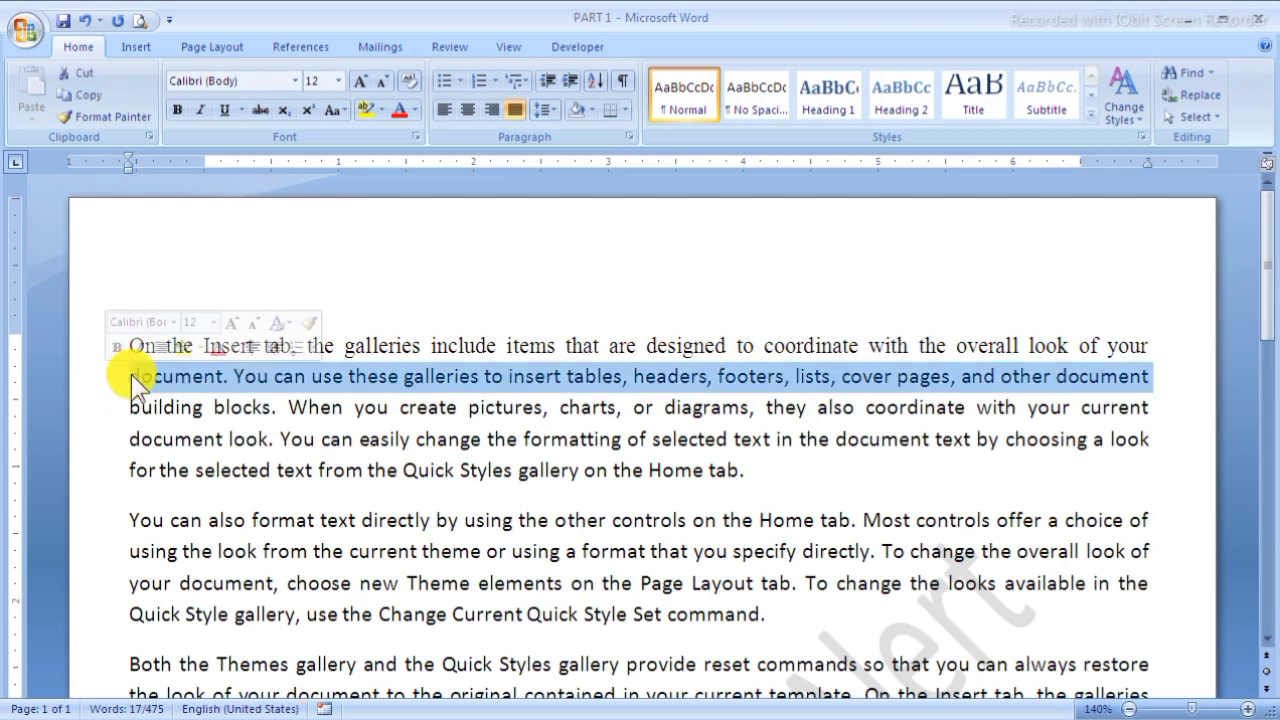
pyautogui.click(292, 82)
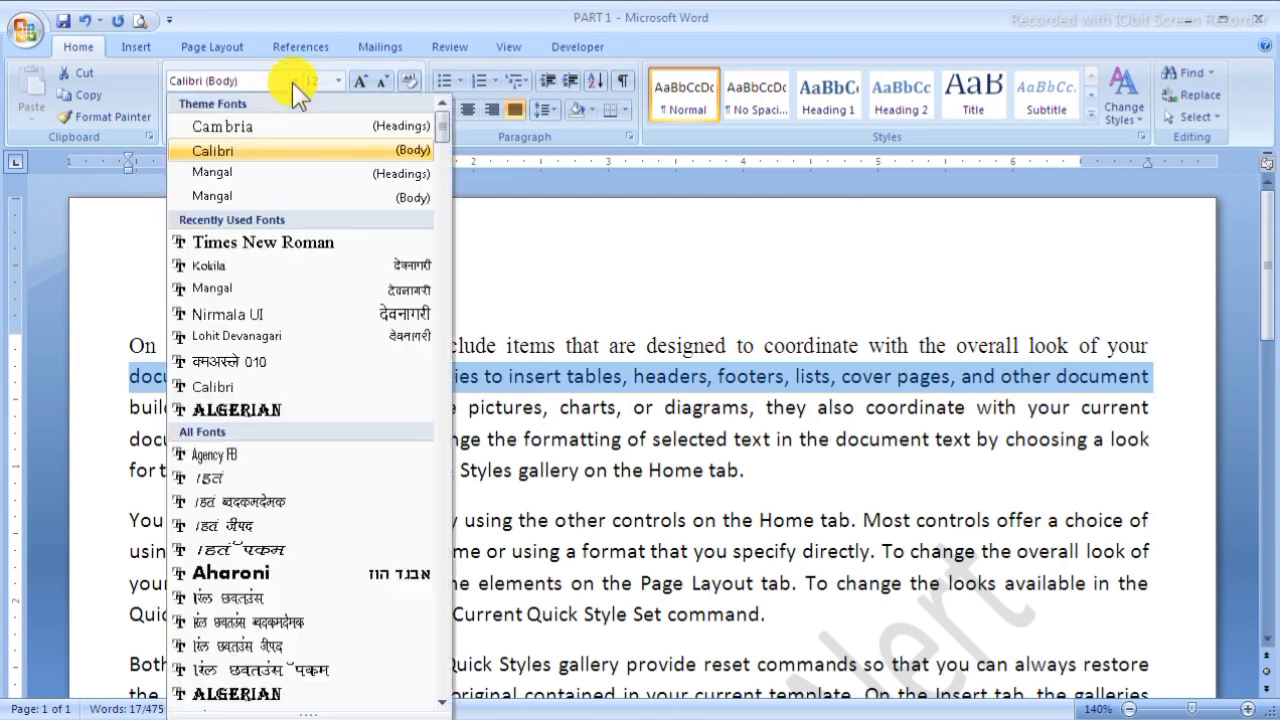
pyautogui.click(292, 82)
pyautogui.click(292, 82)
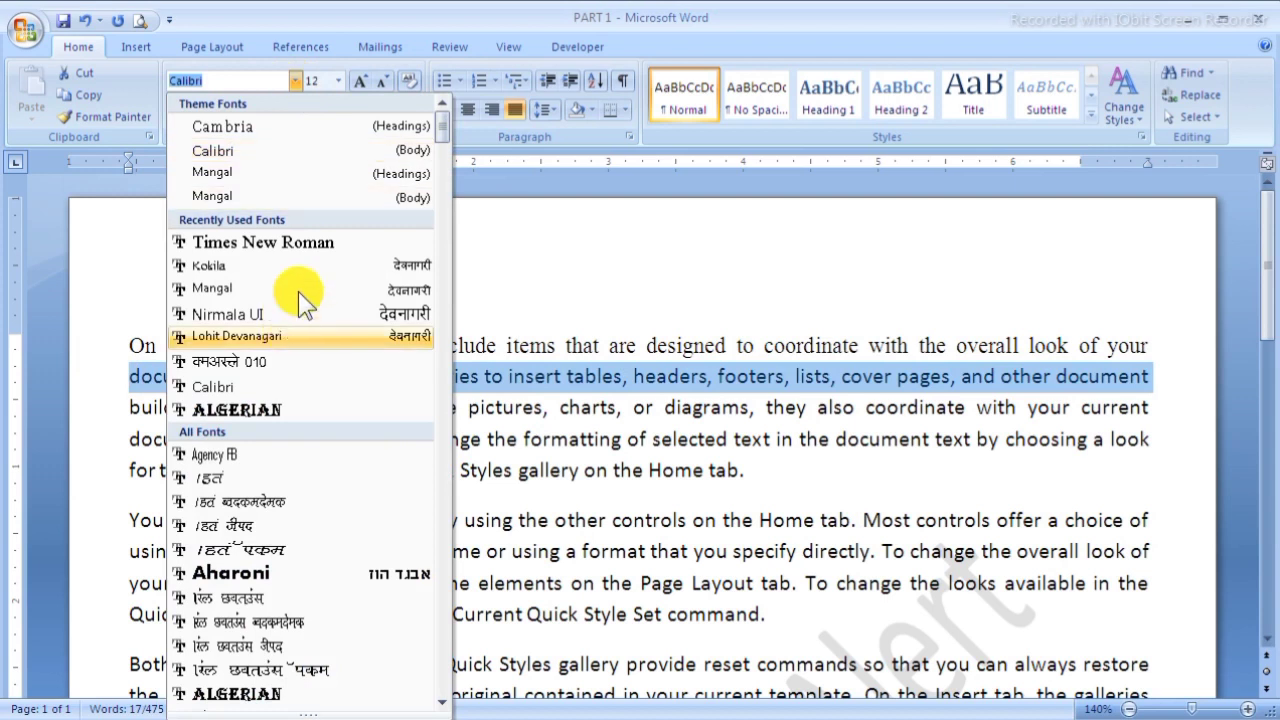
pyautogui.scroll(-8, 298, 291)
pyautogui.scroll(-8, 298, 291)
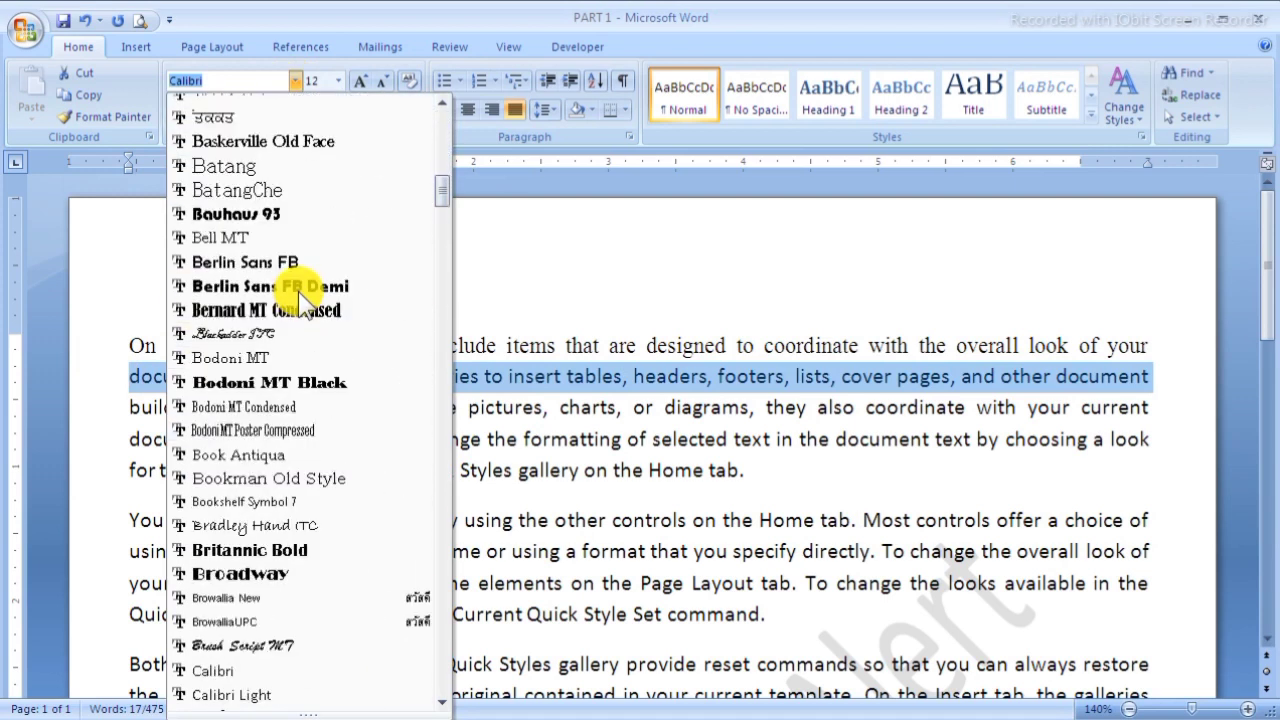
pyautogui.scroll(16, 298, 291)
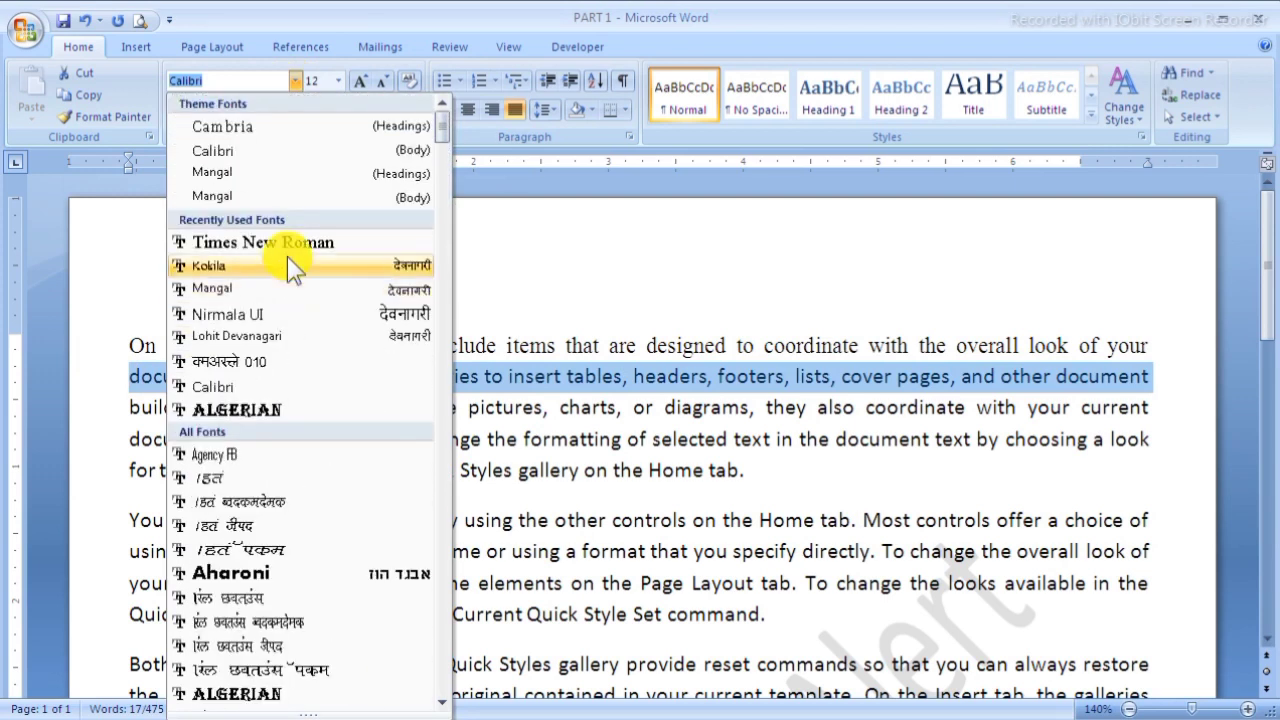
pyautogui.click(254, 174)
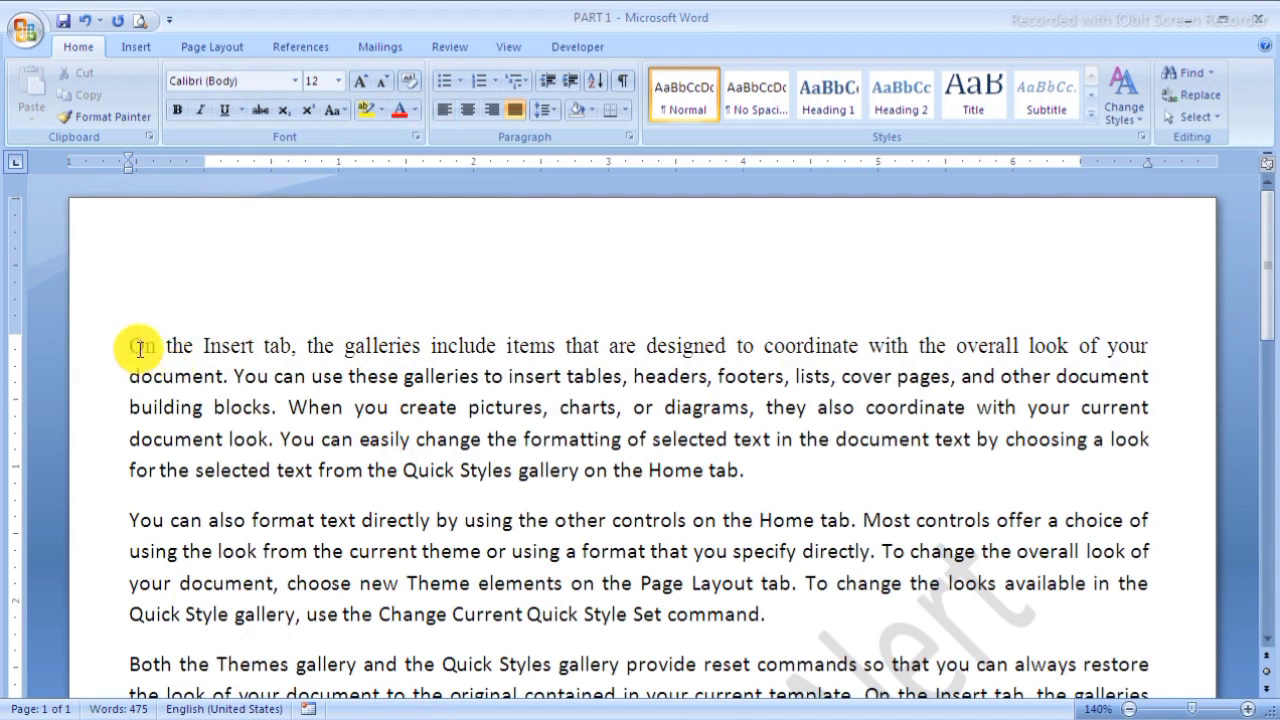
# Step: Select the entire first paragraph and set its font size to 16
pyautogui.moveTo(131, 346); pyautogui.dragTo(737, 480)
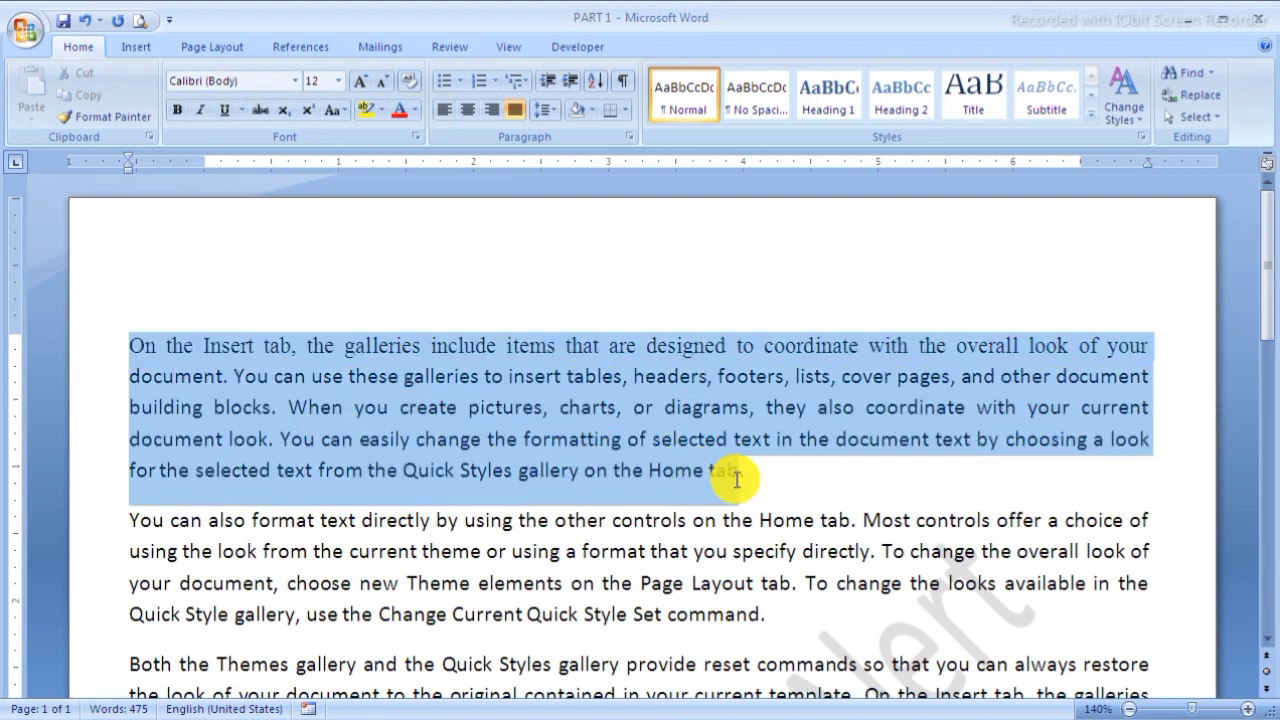
pyautogui.click(737, 480)
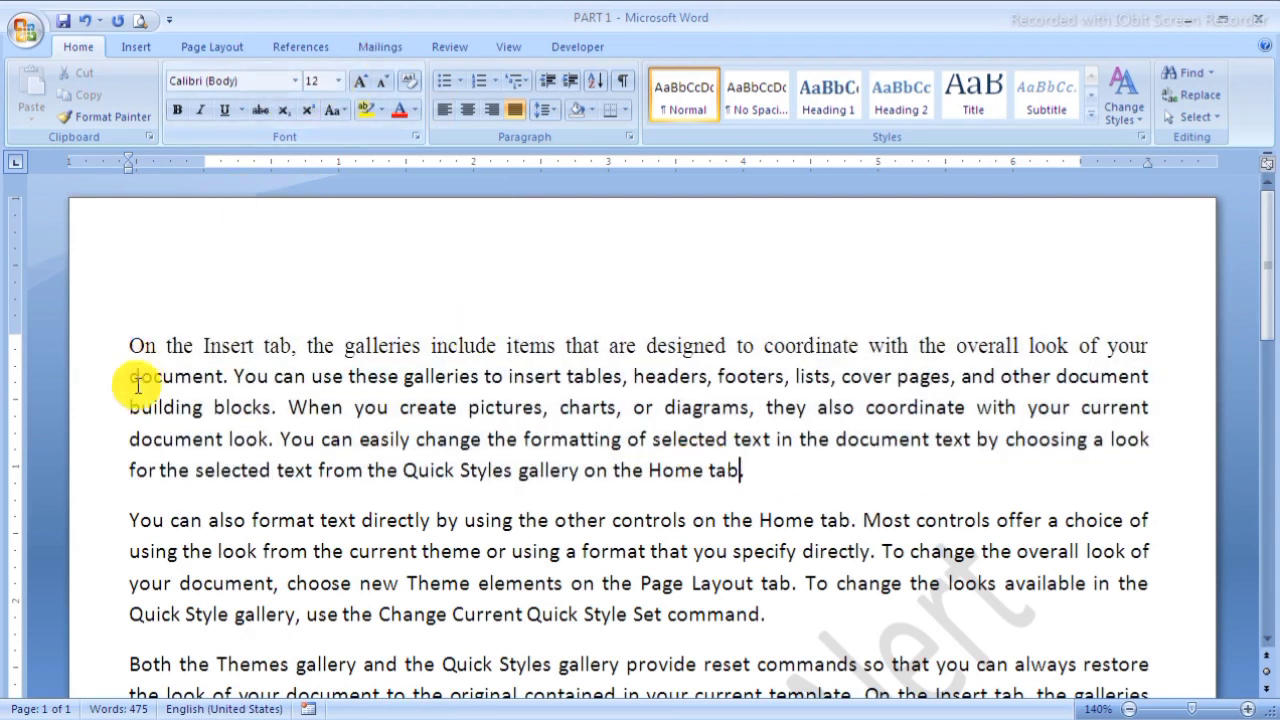
pyautogui.click(97, 415)
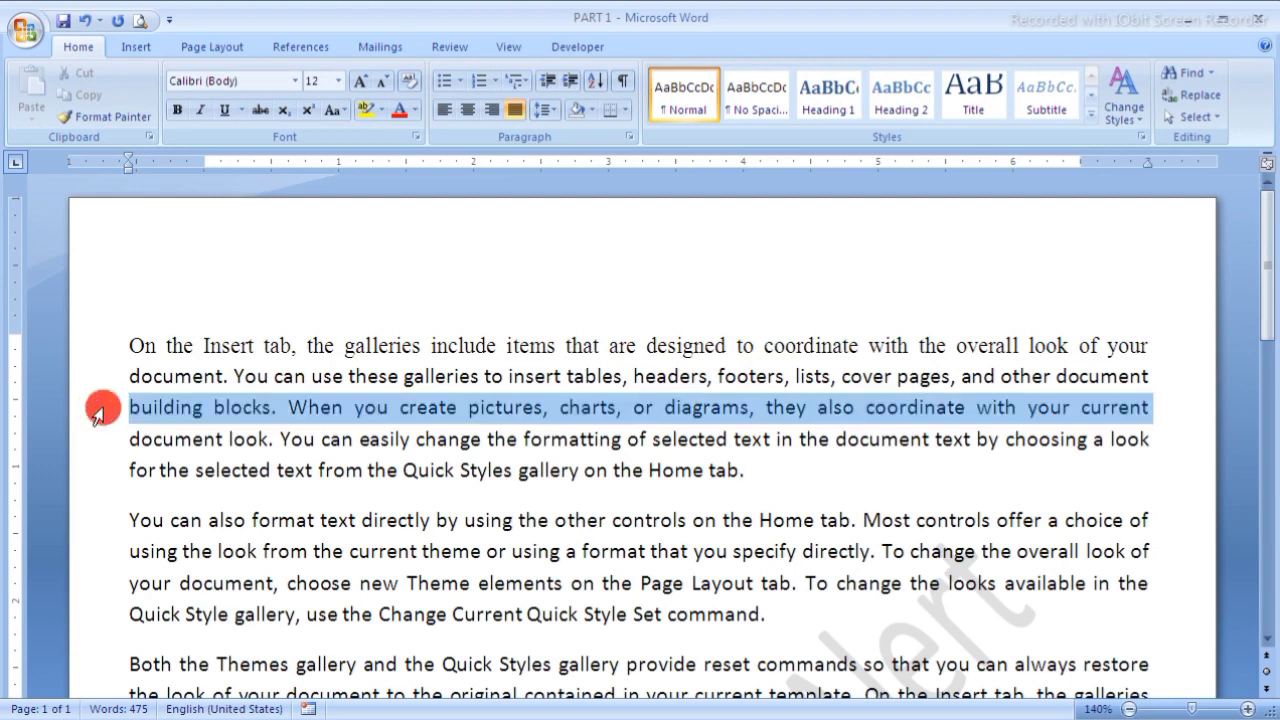
pyautogui.tripleClick(97, 415)
pyautogui.click(97, 415)
pyautogui.doubleClick(97, 415)
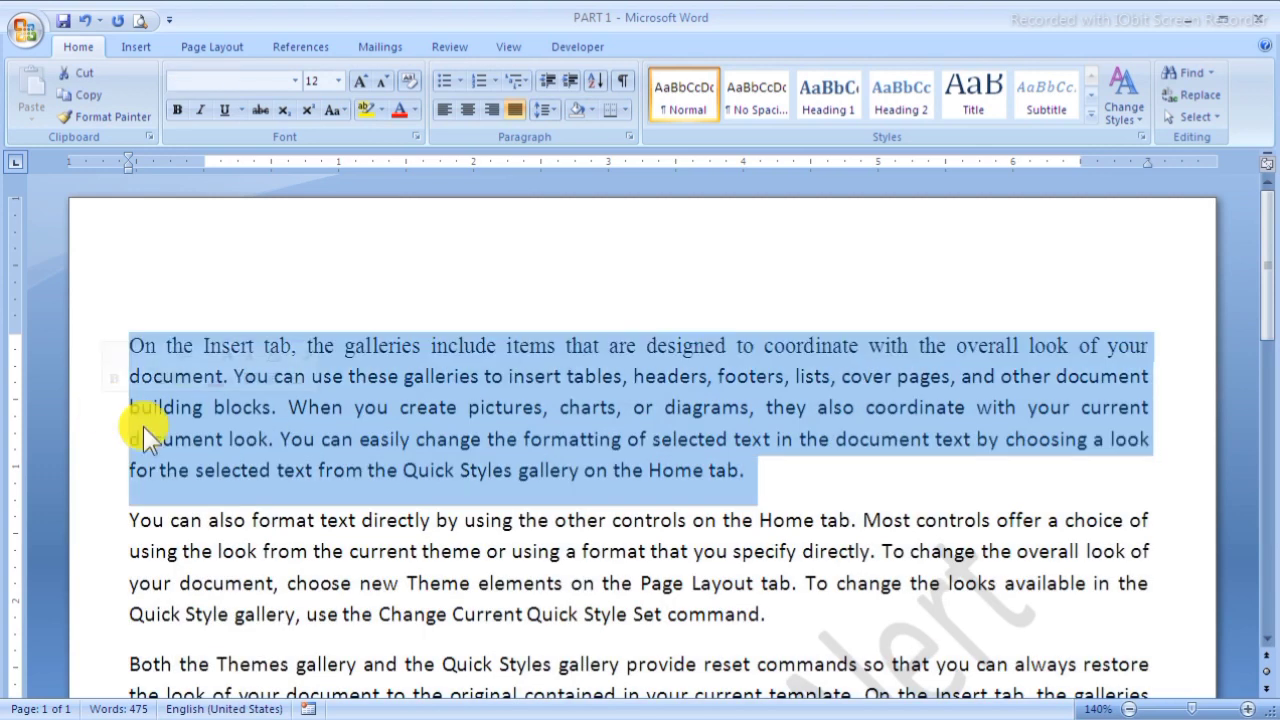
pyautogui.click(340, 81)
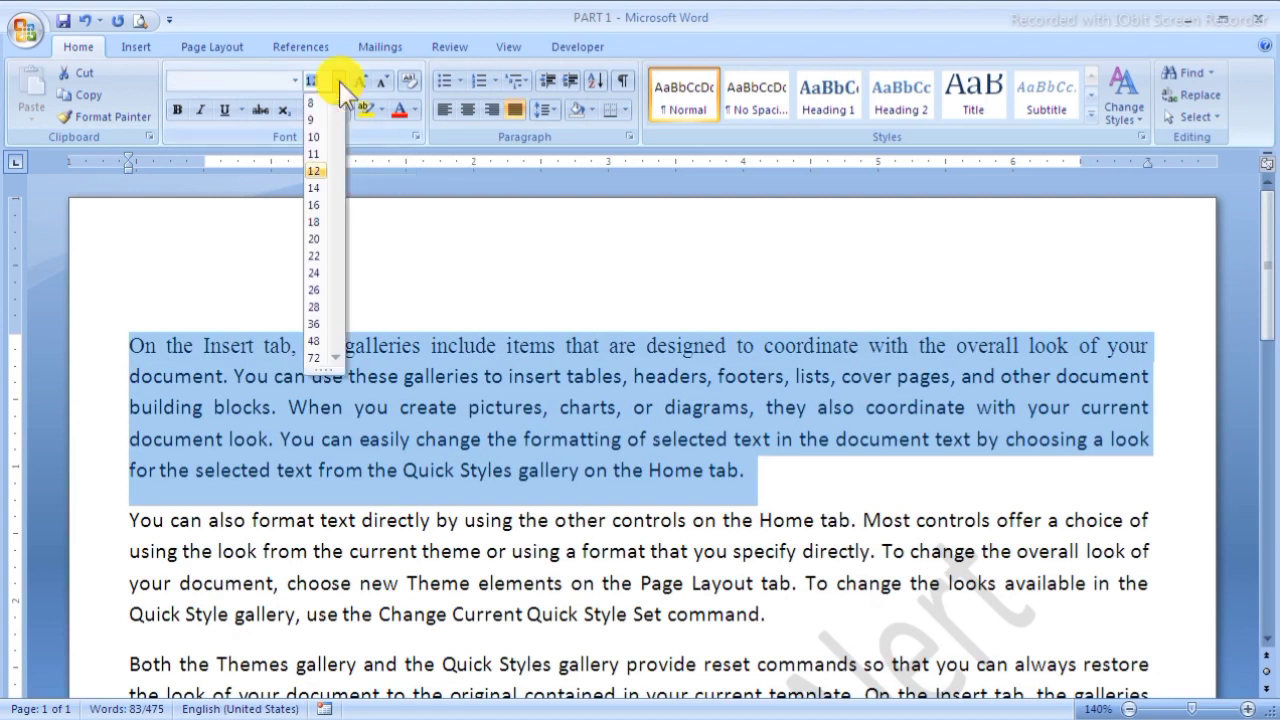
pyautogui.click(313, 203)
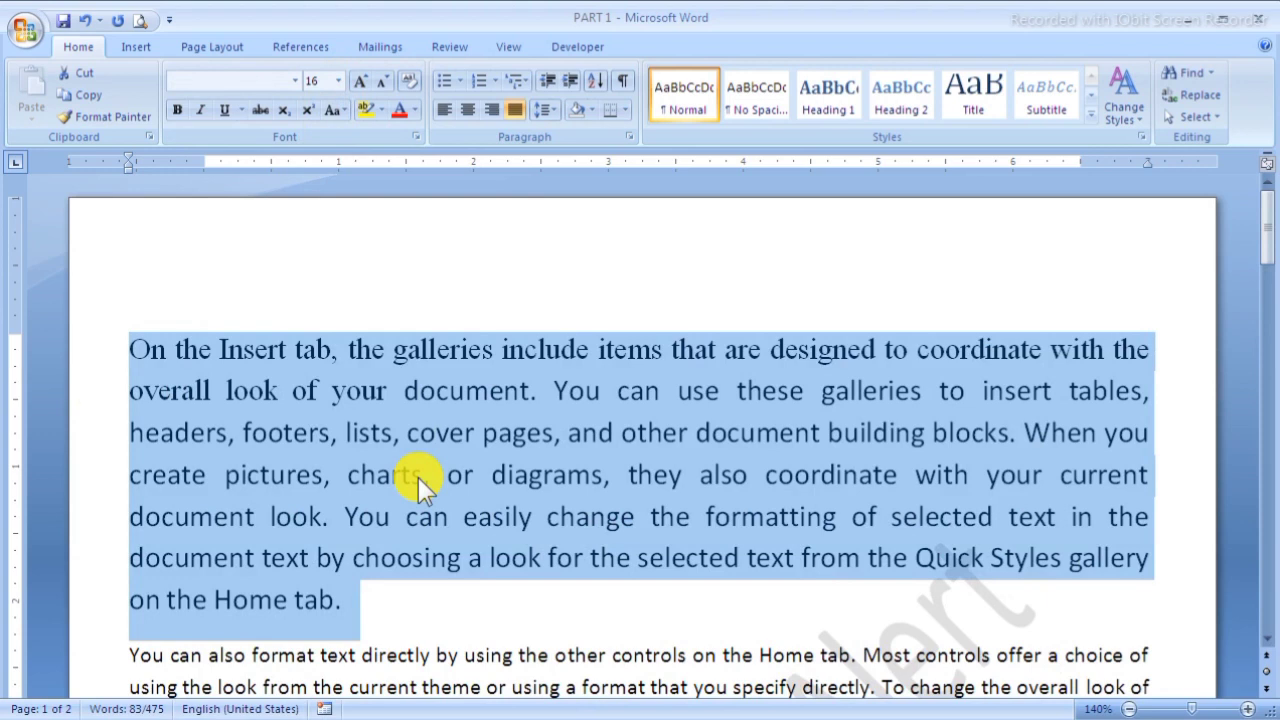
# Step: Set the selected first paragraph's font size to the custom value 13 and clear the selection
pyautogui.click(337, 82)
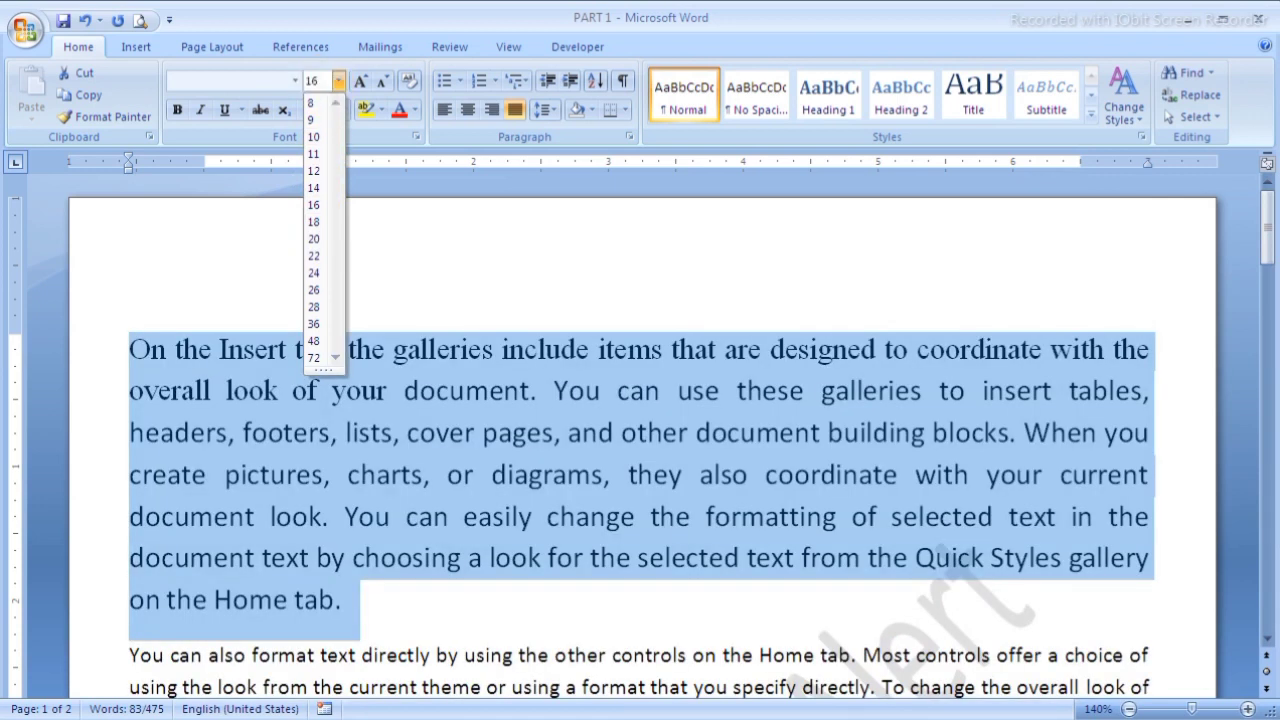
pyautogui.press('BackSpace')
pyautogui.press('BackSpace')
pyautogui.press('Return')
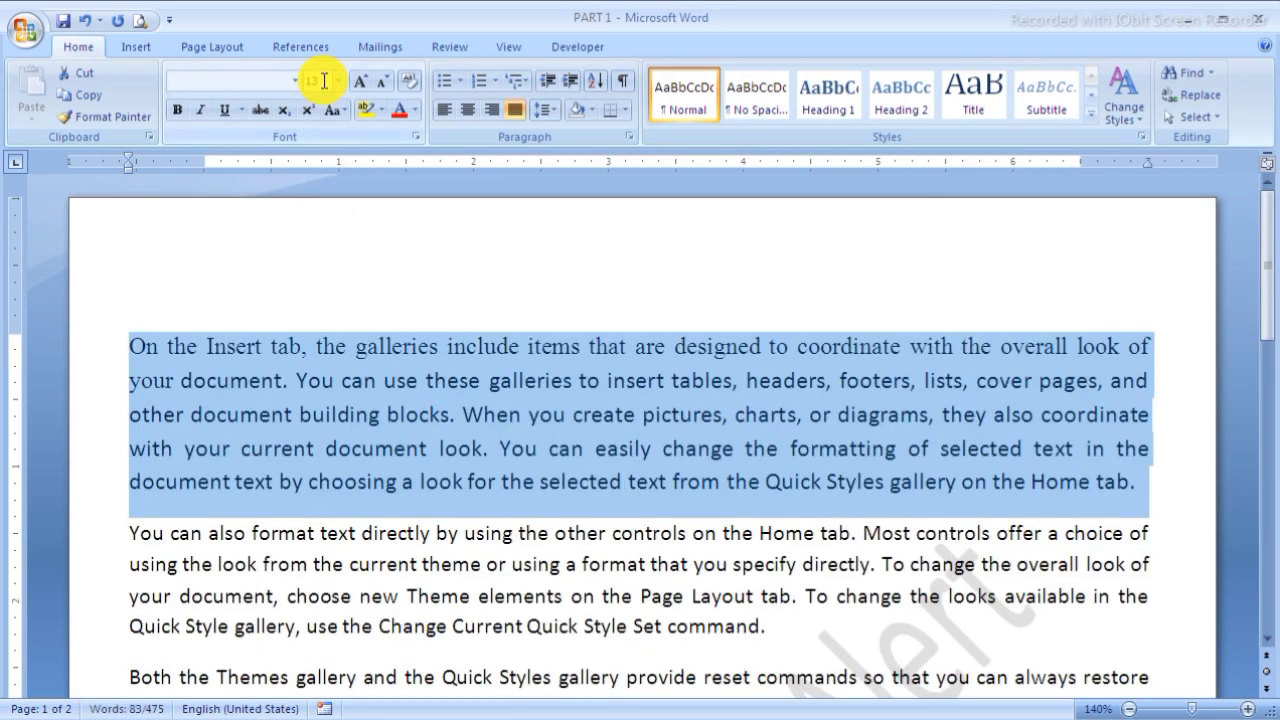
pyautogui.click(429, 362)
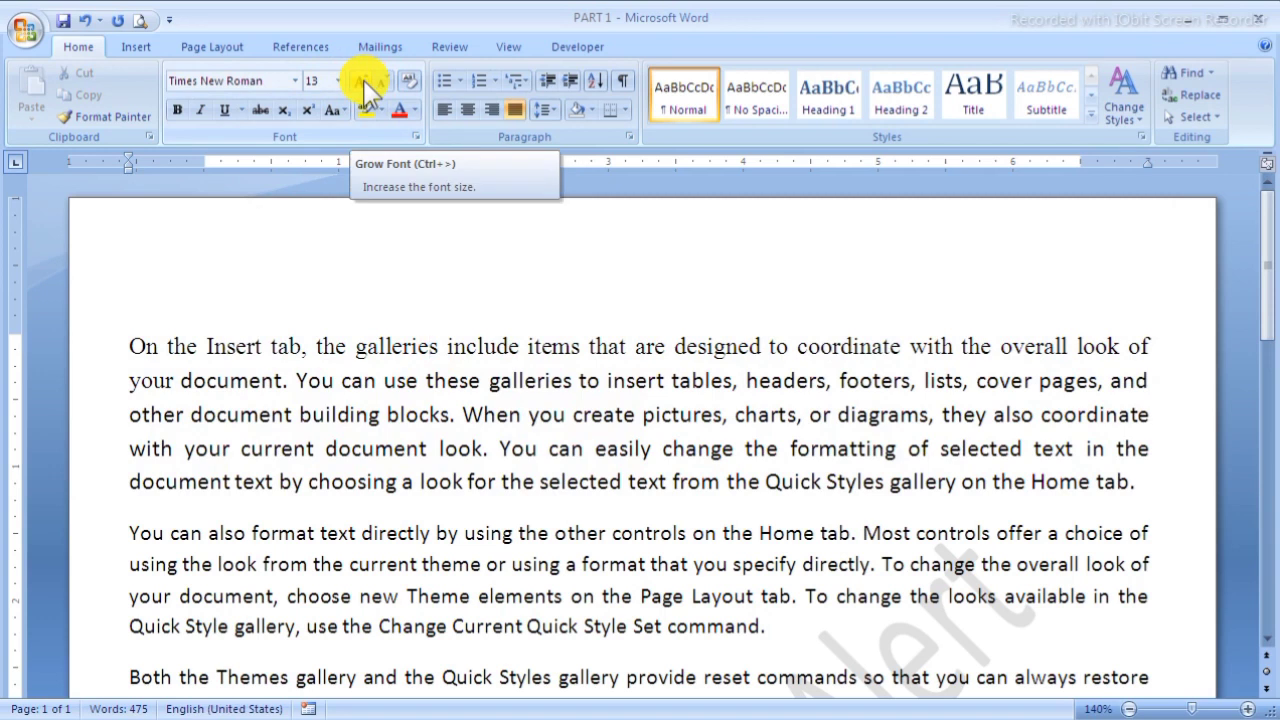
# Step: Select the first line of the first paragraph, grow its font to 14, and shrink it to 12
pyautogui.click(87, 350)
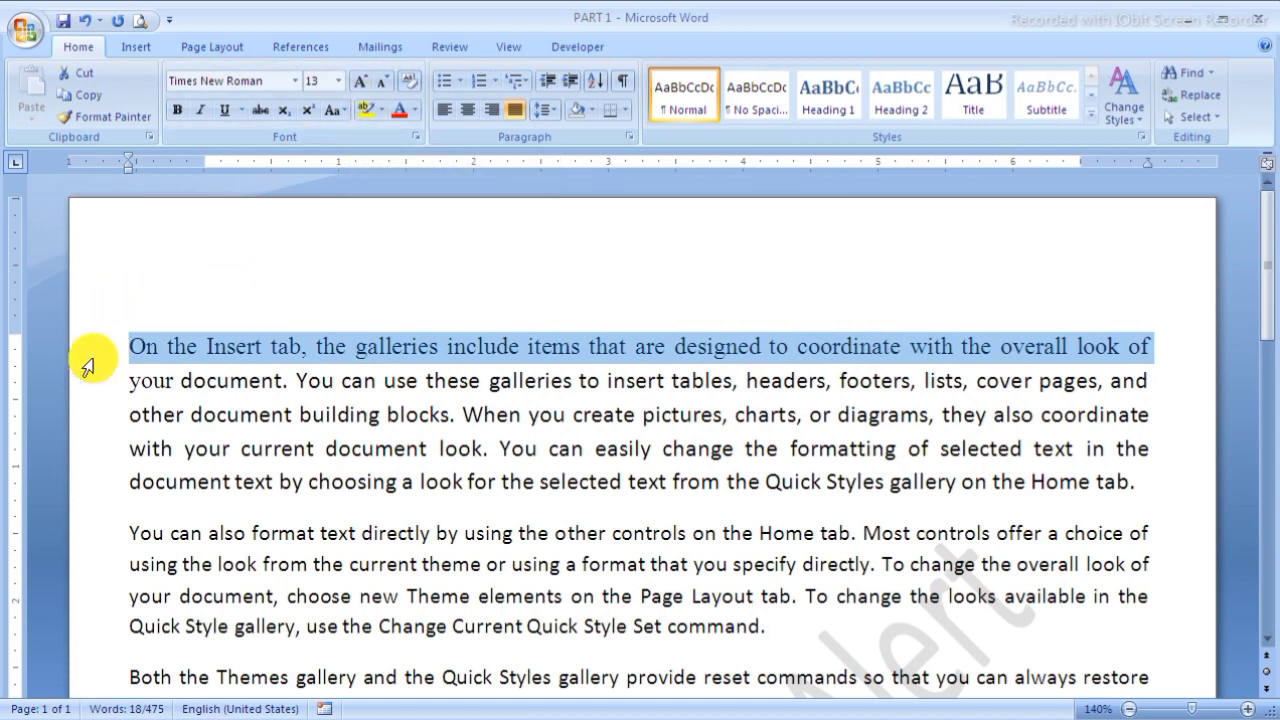
pyautogui.click(361, 81)
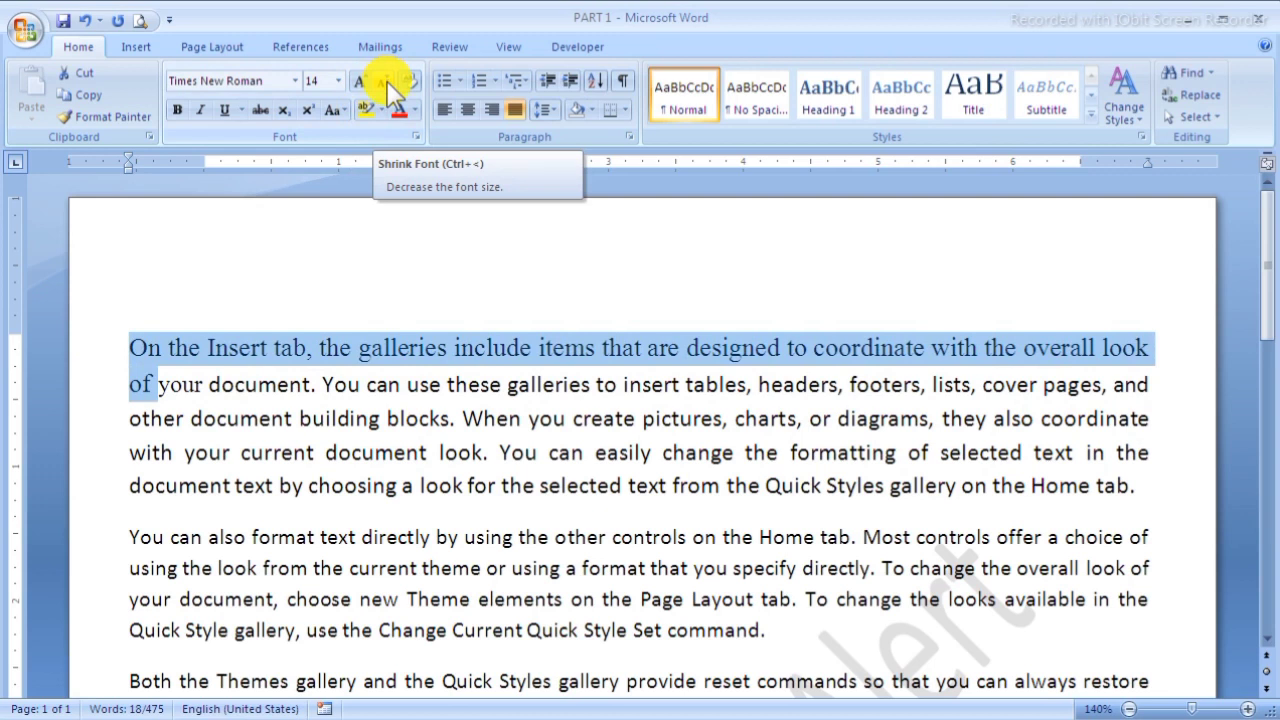
pyautogui.click(385, 80)
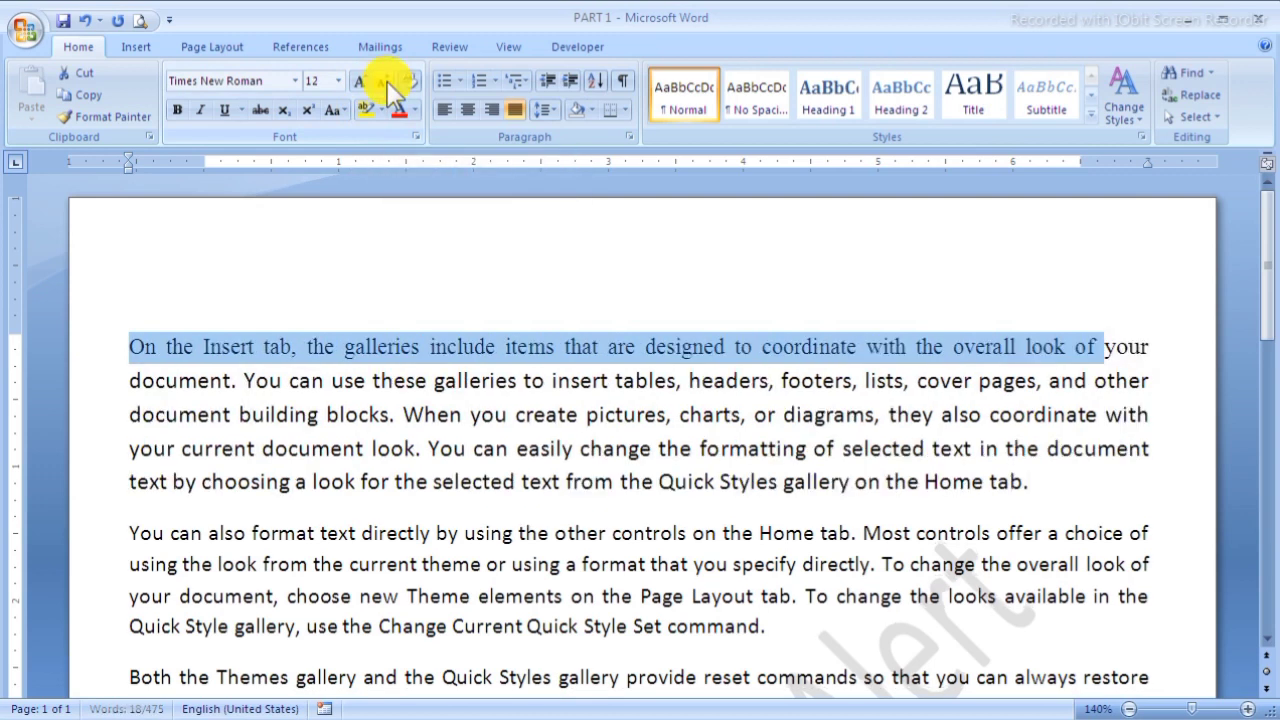
pyautogui.click(380, 425)
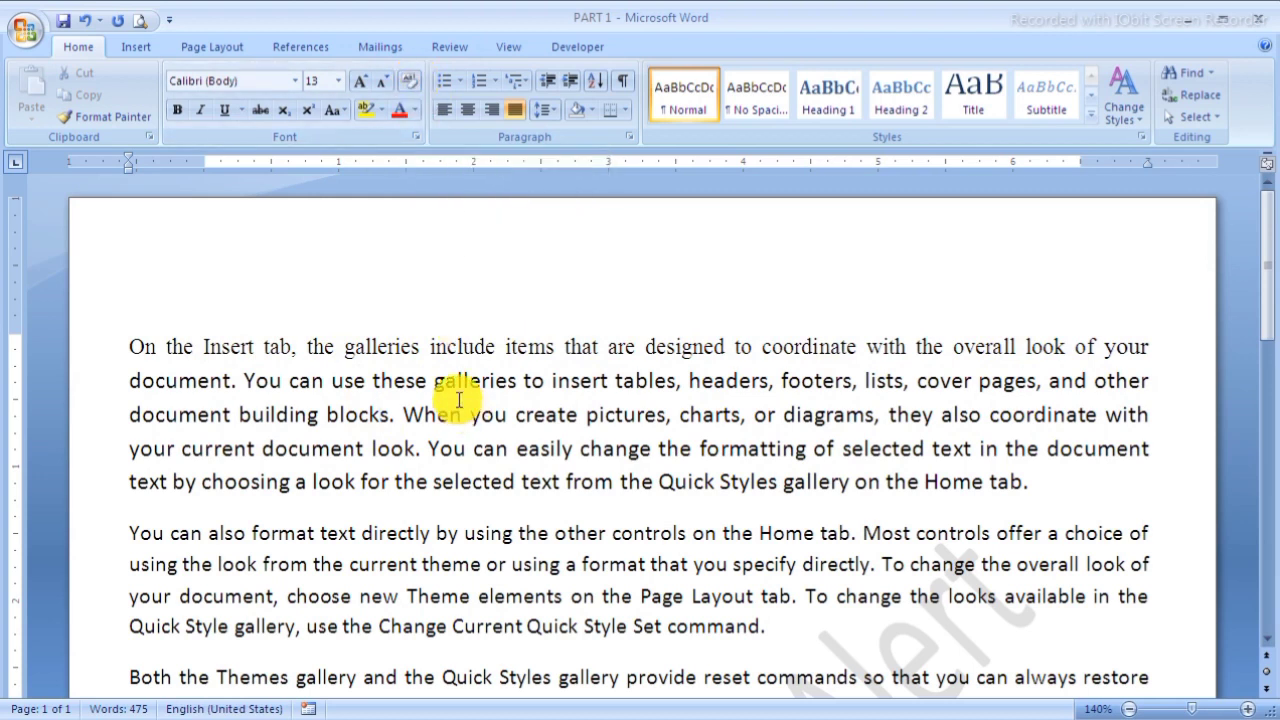
# Step: Select the entire first paragraph, try clearing all its formatting, and undo the clearing
pyautogui.click(88, 350)
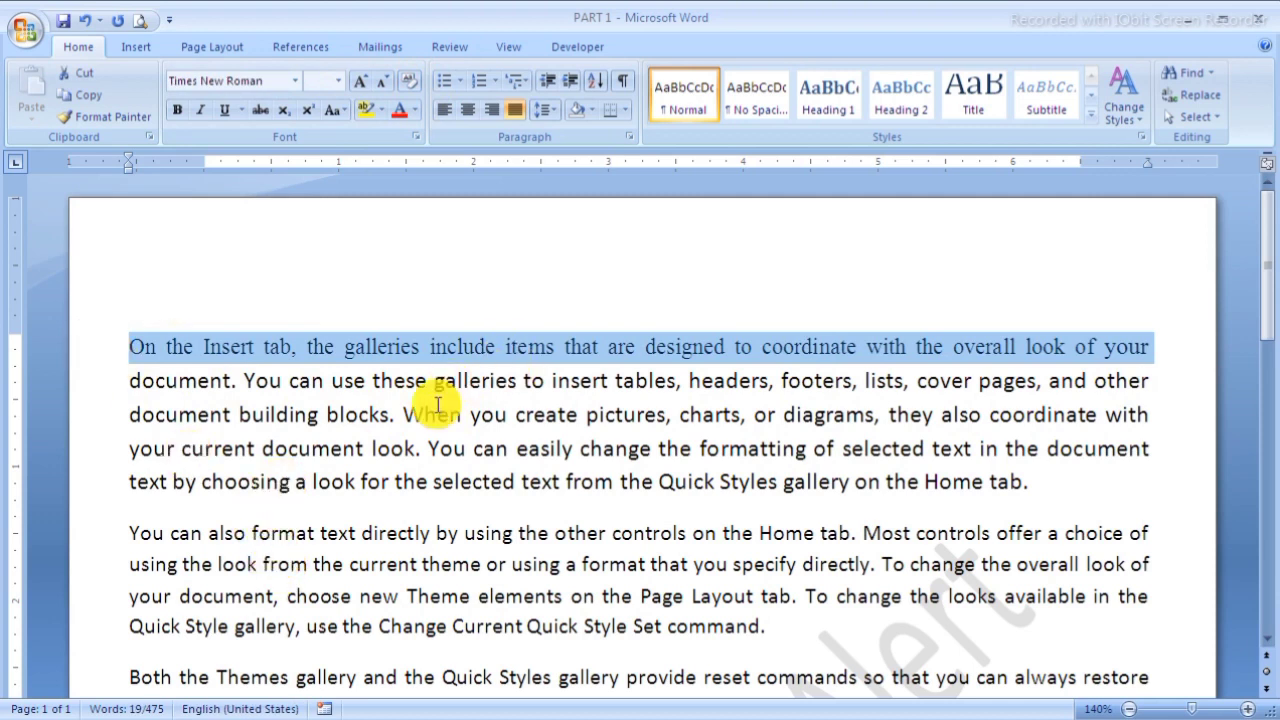
pyautogui.doubleClick(196, 404)
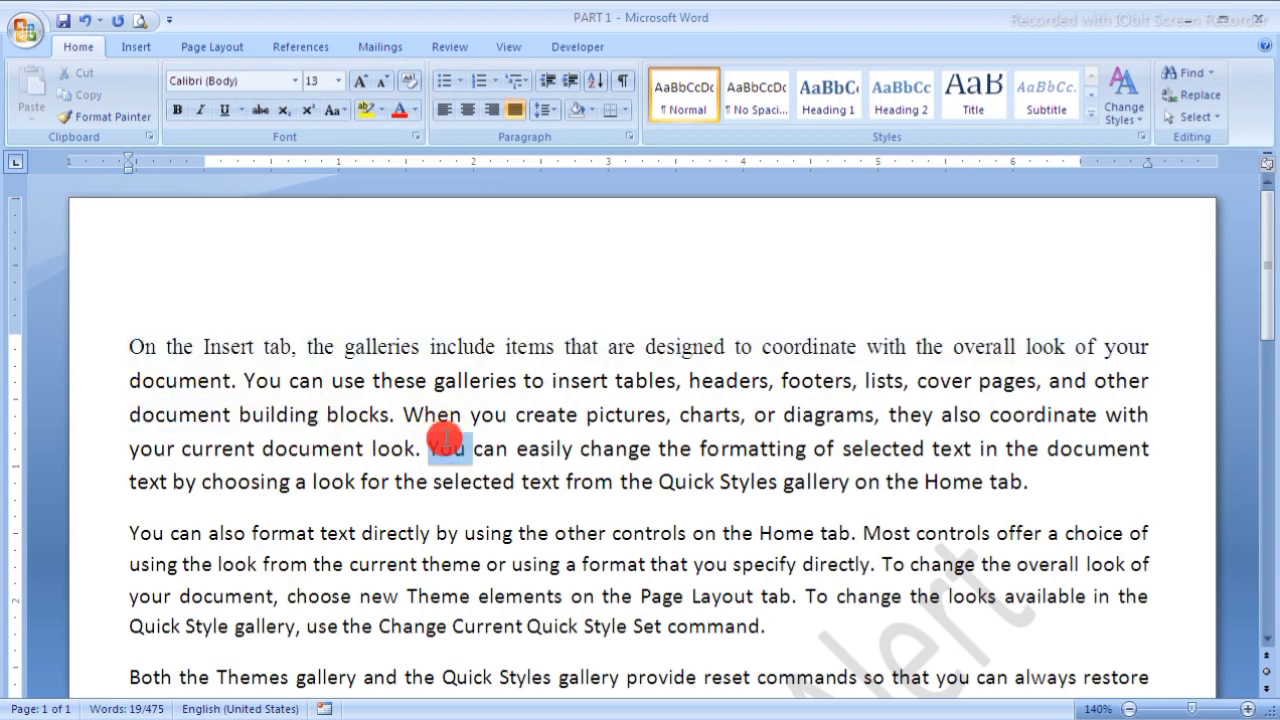
pyautogui.doubleClick(445, 446)
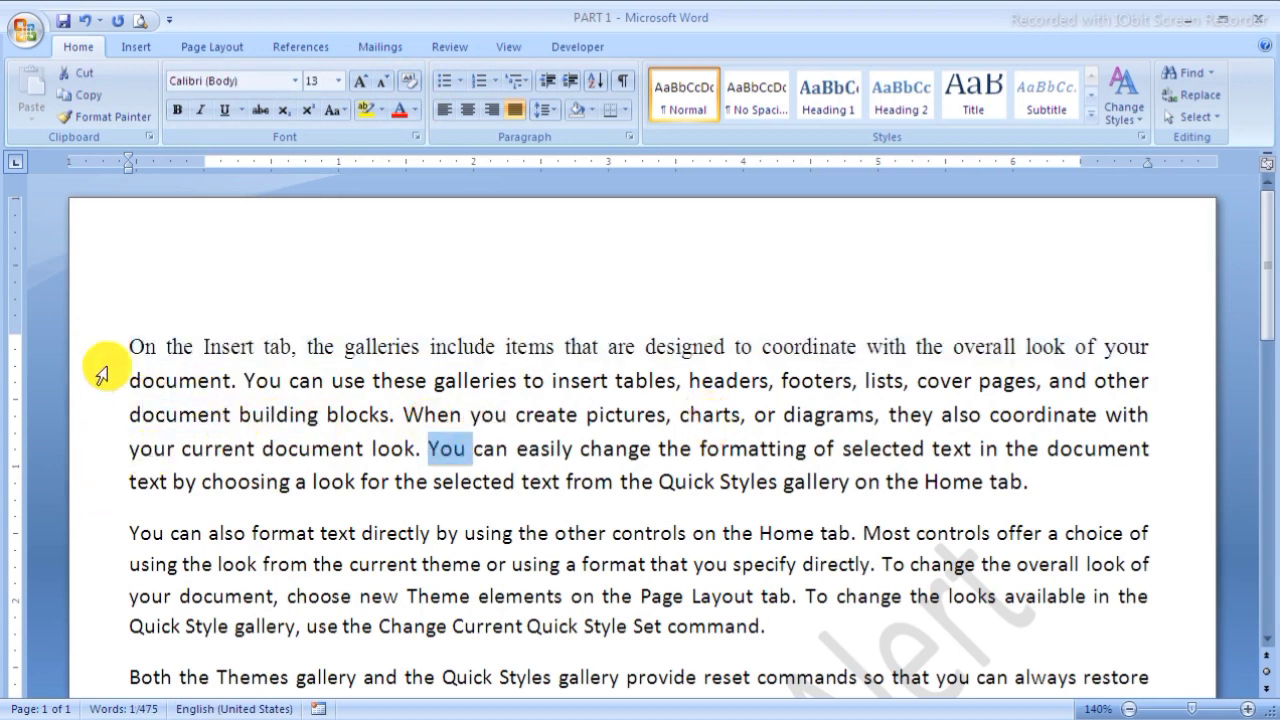
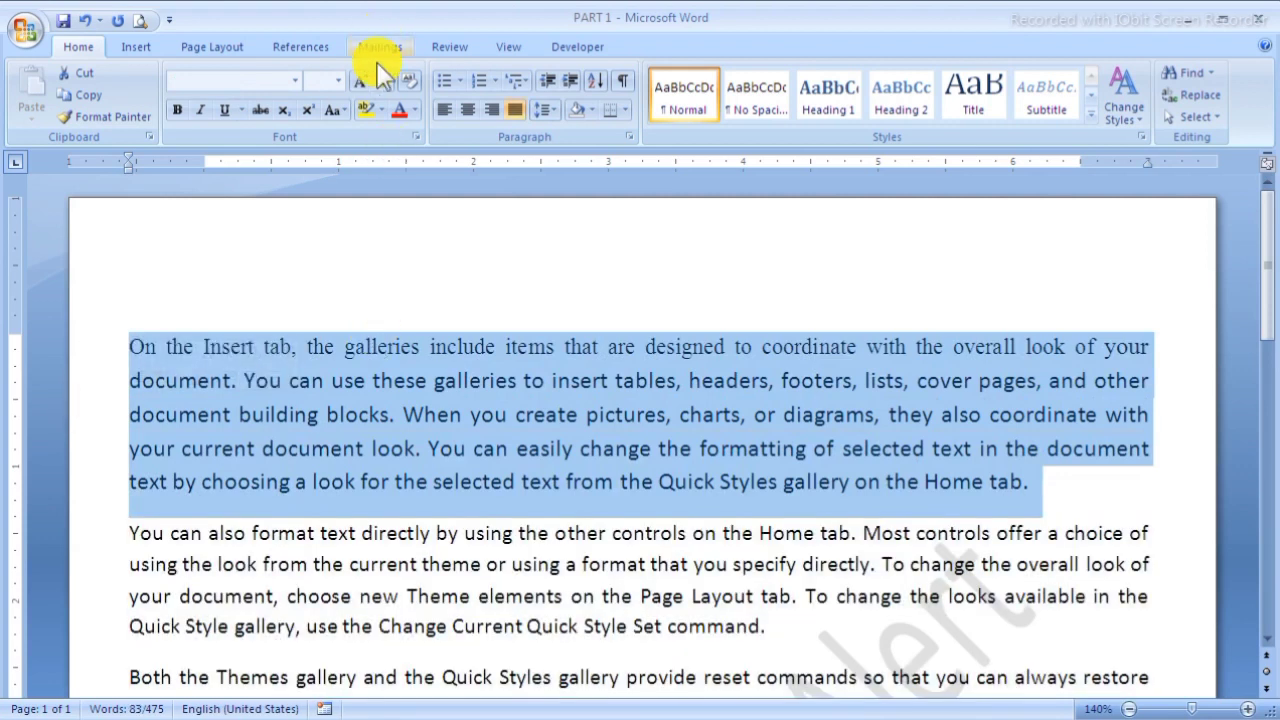
pyautogui.click(408, 80)
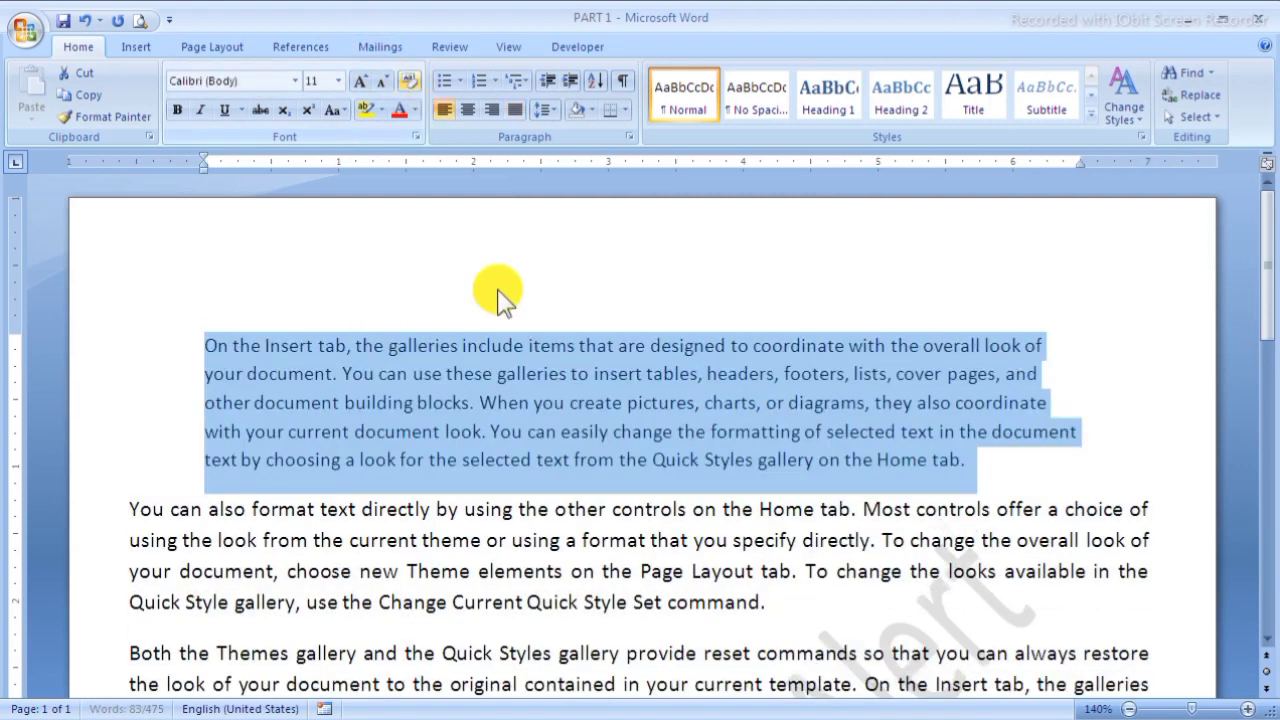
pyautogui.hotkey('ctrl', 'z')
pyautogui.click(424, 388)
# Step: Make the first line of the second paragraph, starting "You can also format text", bold
pyautogui.scroll(-1, 437, 393)
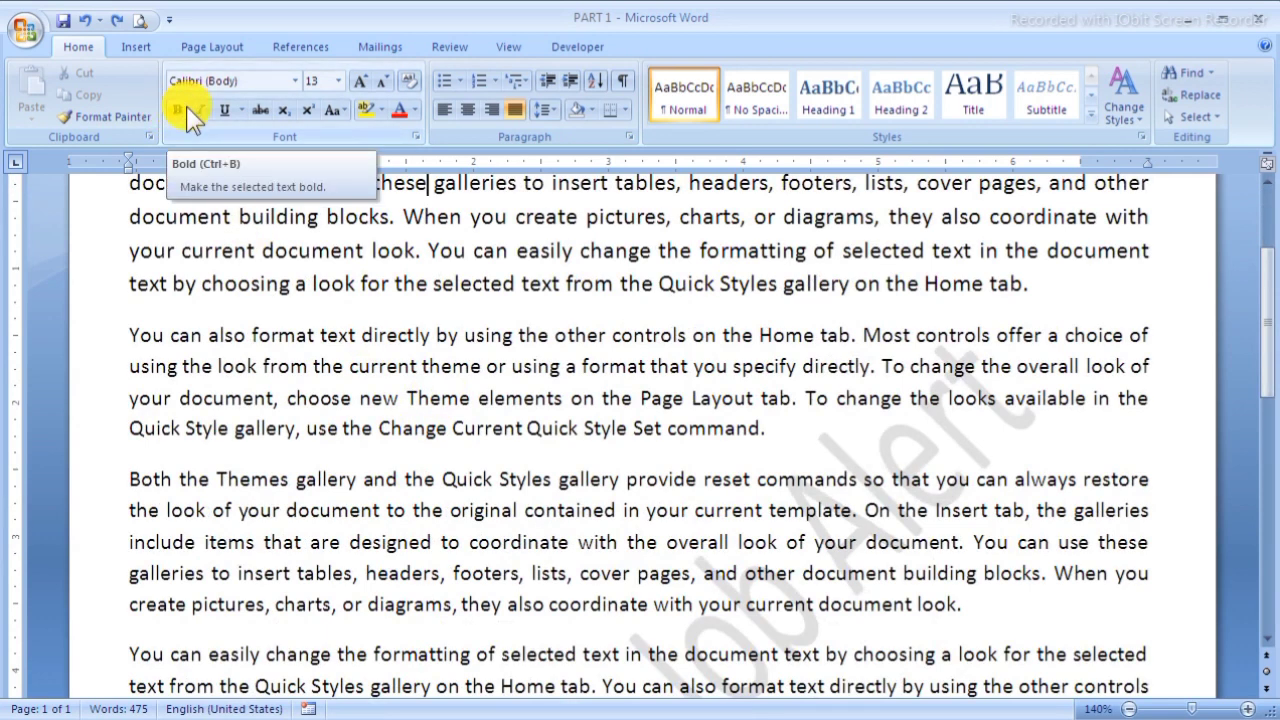
pyautogui.scroll(1, 259, 276)
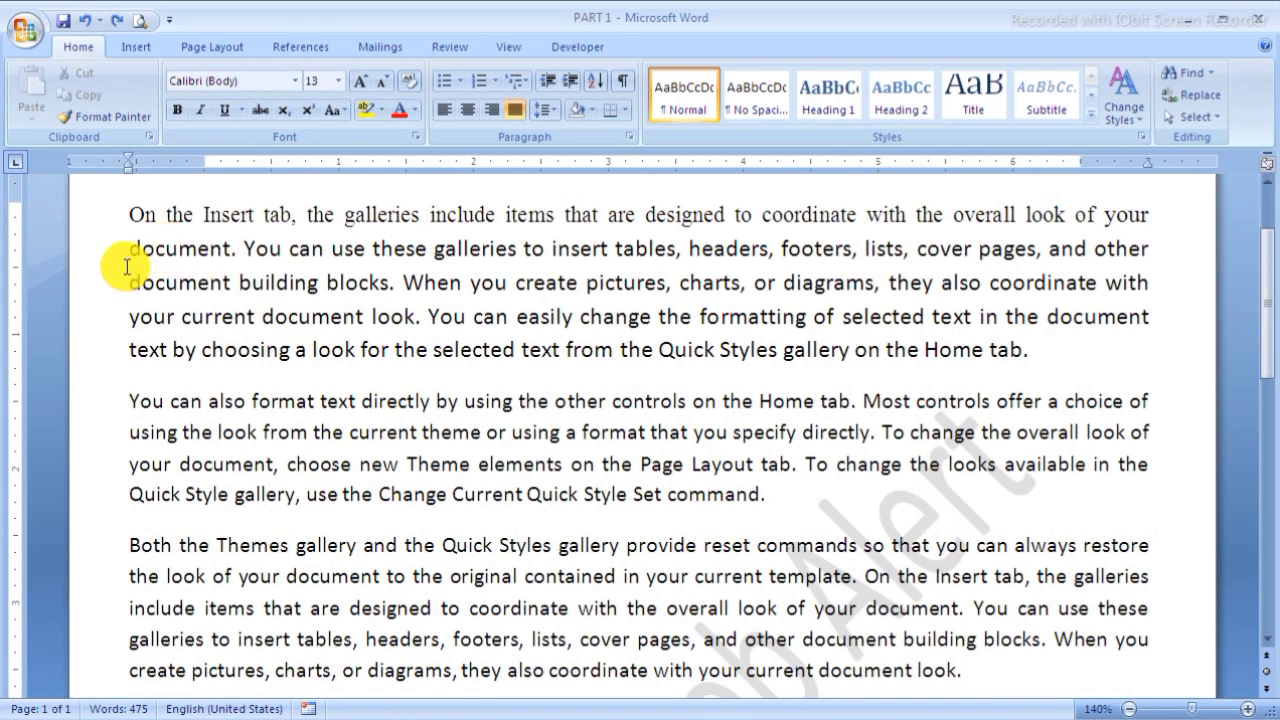
pyautogui.scroll(1, 394, 371)
pyautogui.scroll(-5, 471, 217)
pyautogui.scroll(3, 351, 371)
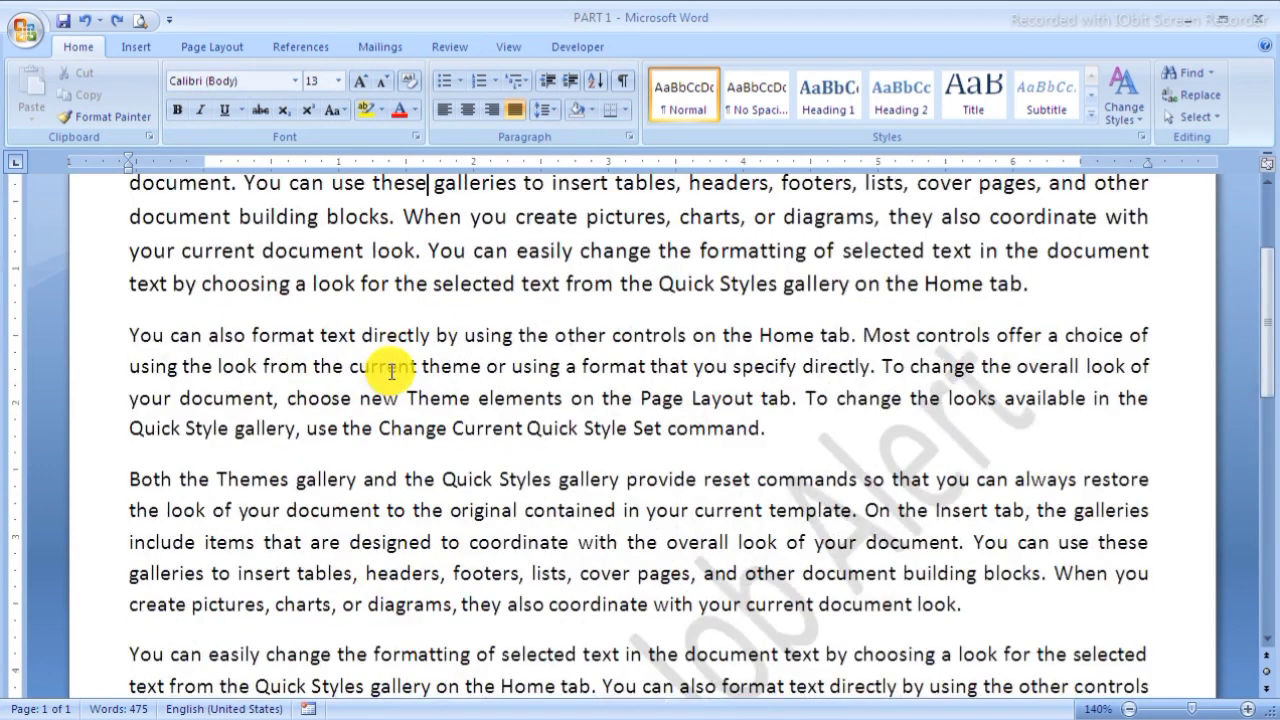
pyautogui.click(82, 348)
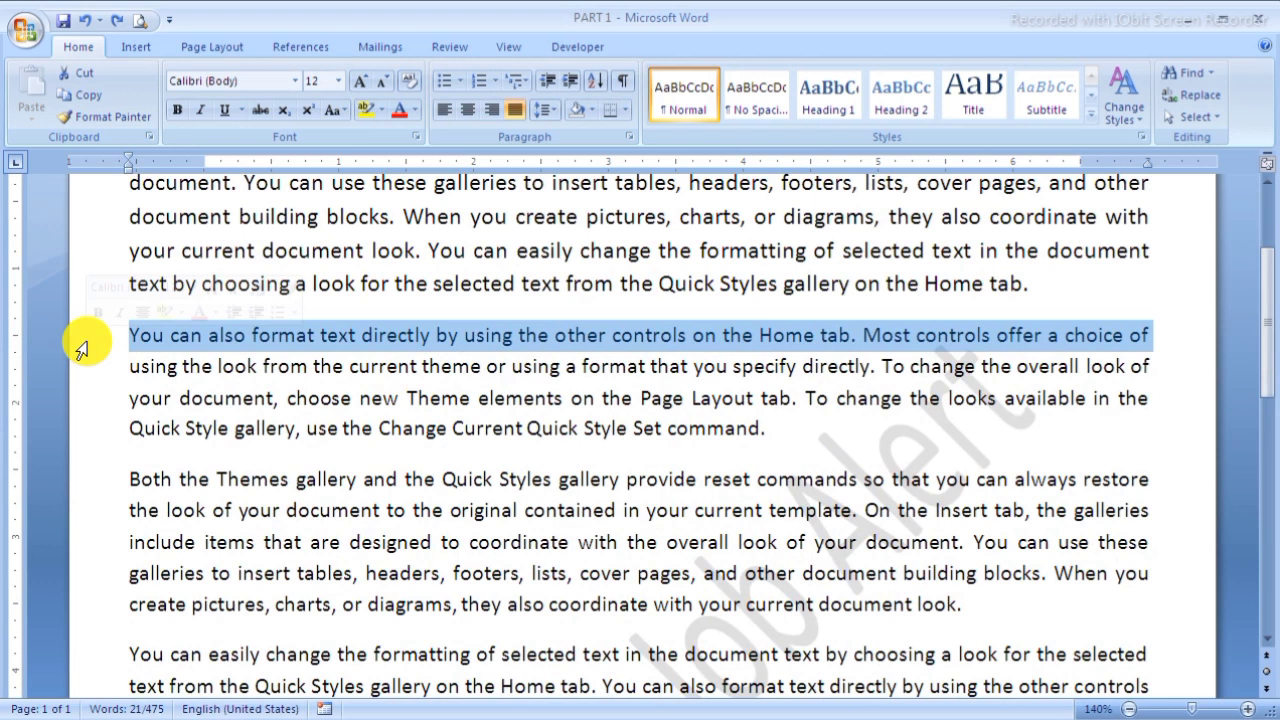
pyautogui.click(178, 110)
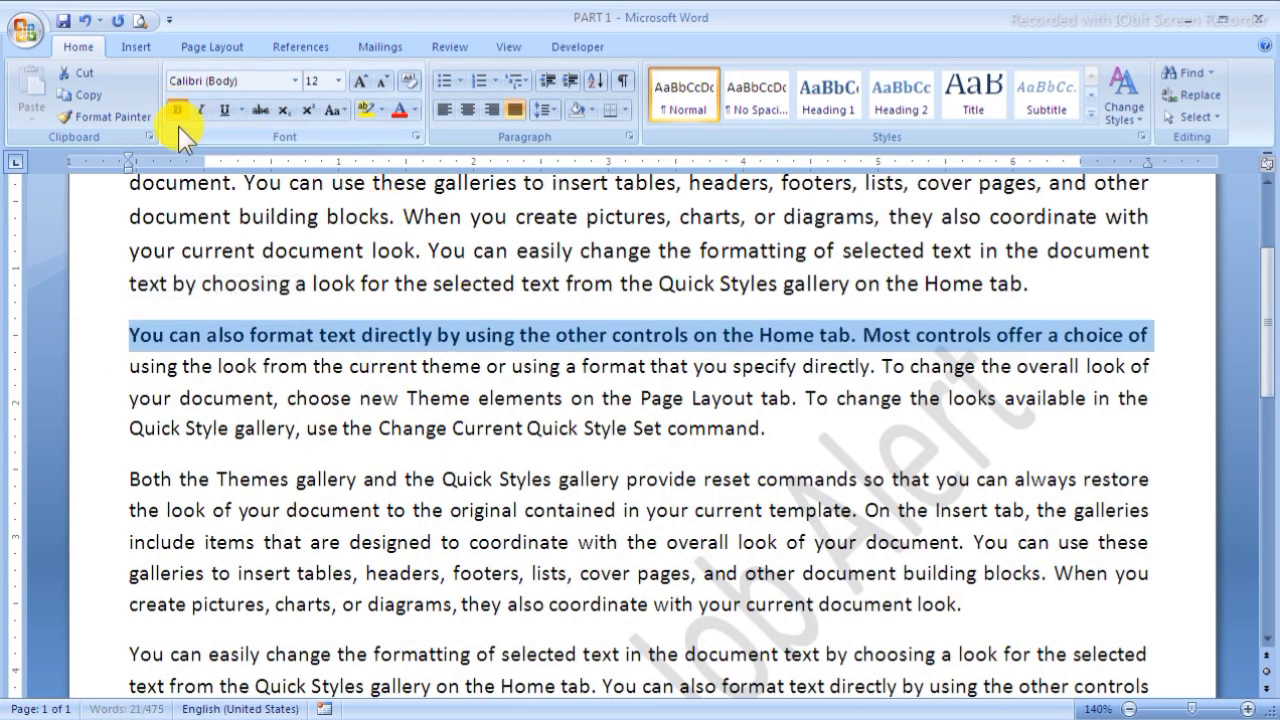
pyautogui.click(1001, 380)
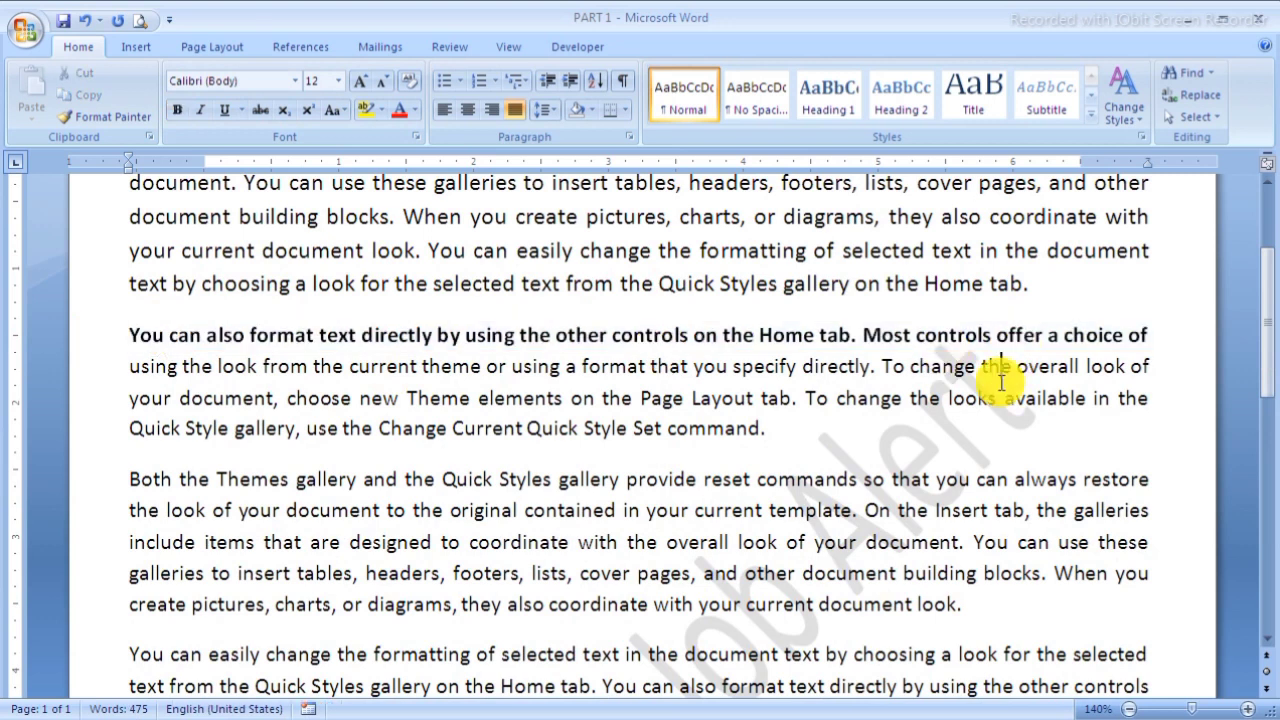
pyautogui.click(96, 338)
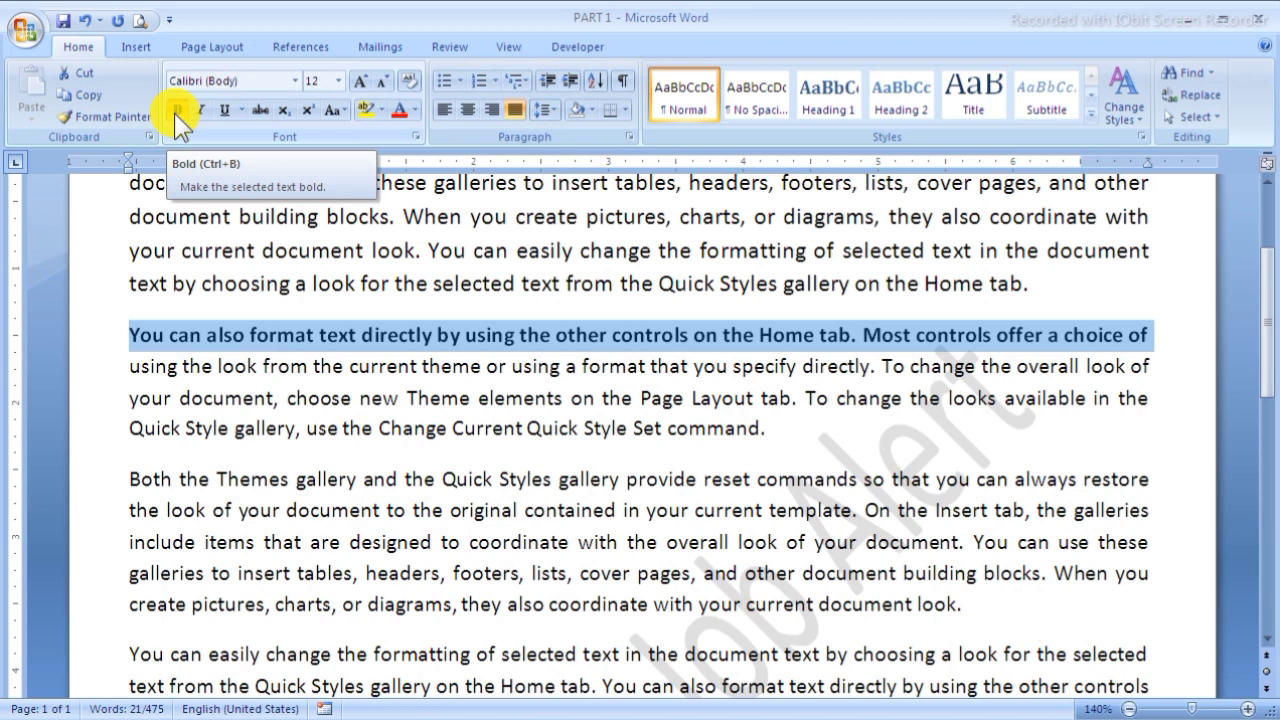
pyautogui.click(246, 338)
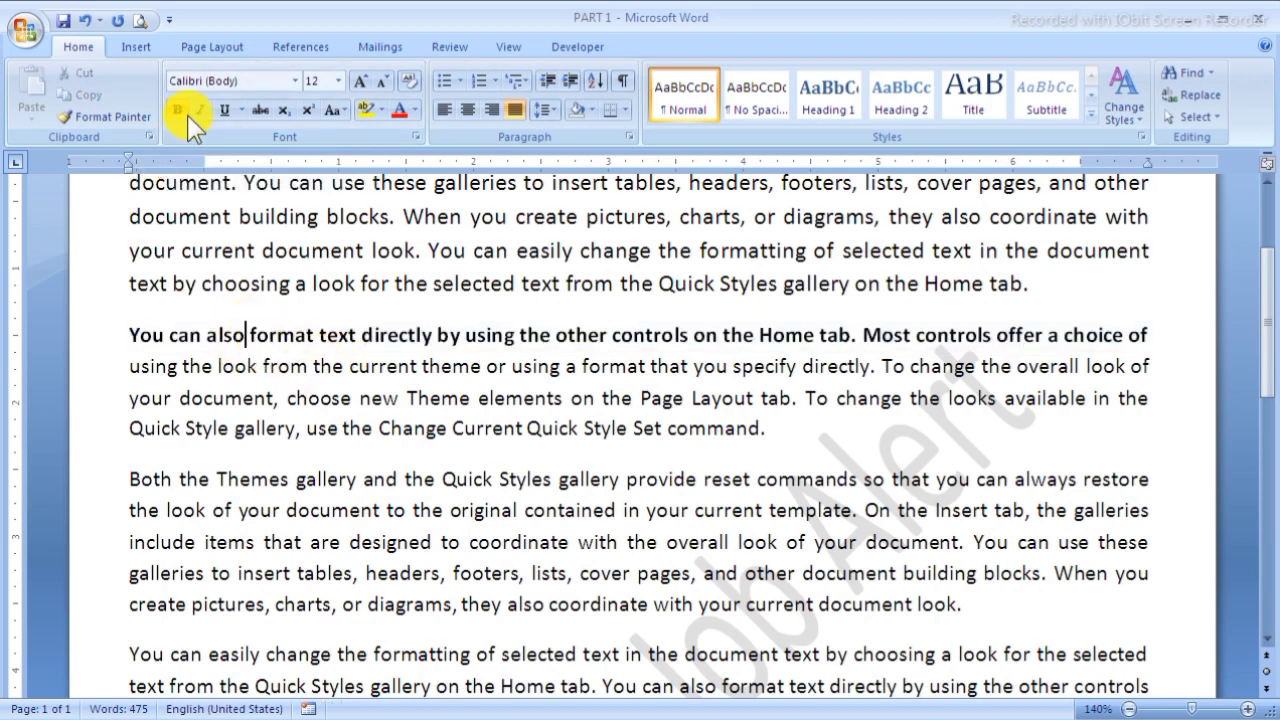
# Step: Italicize the second line of the second paragraph and clear the selection
pyautogui.click(95, 370)
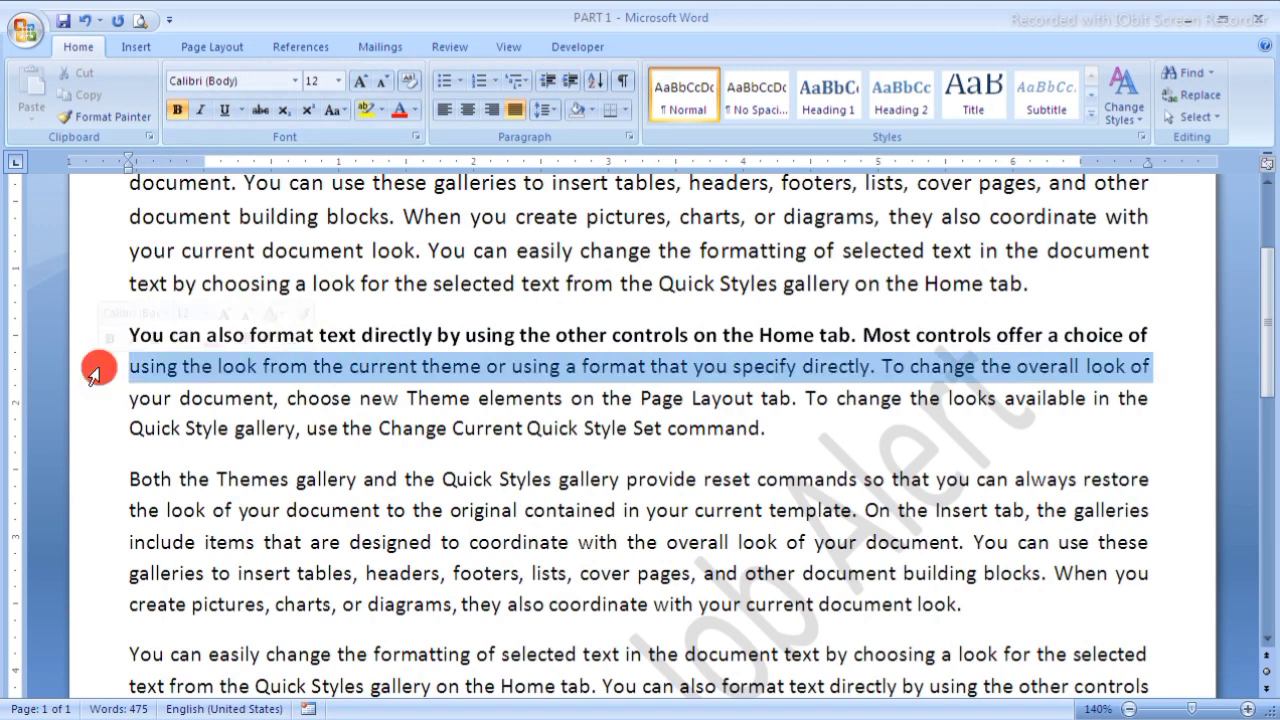
pyautogui.click(200, 110)
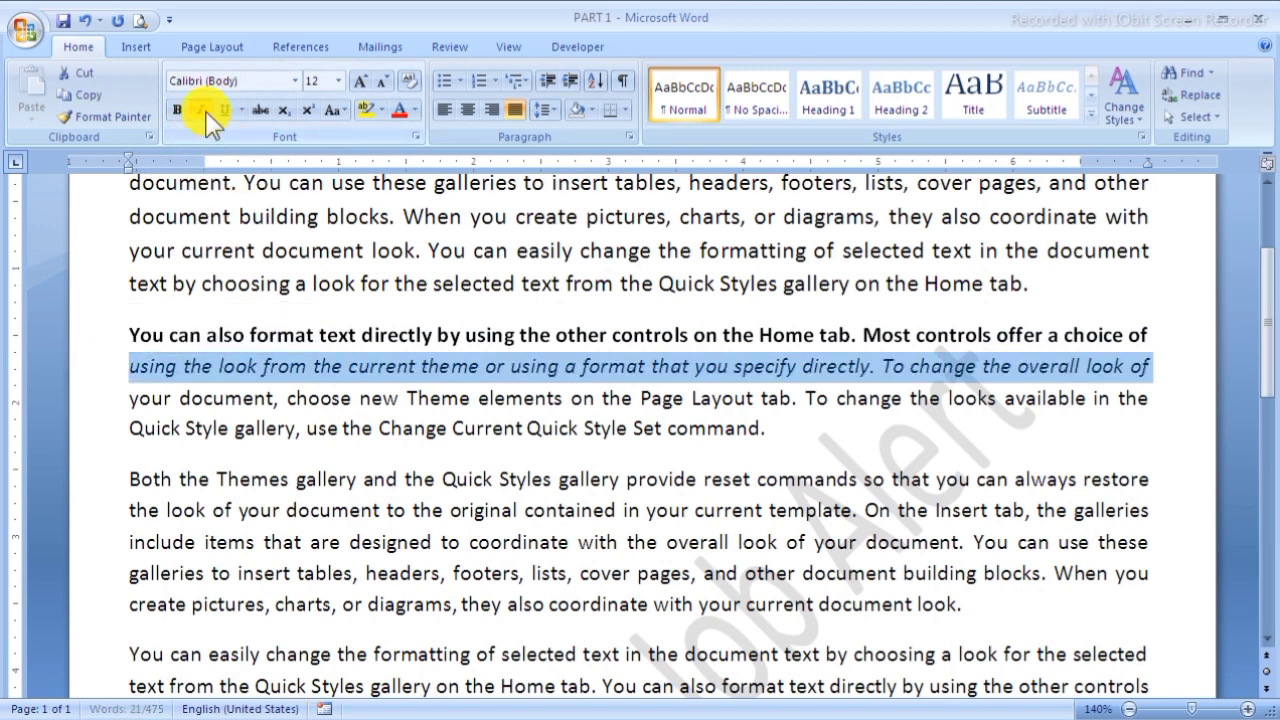
pyautogui.click(203, 368)
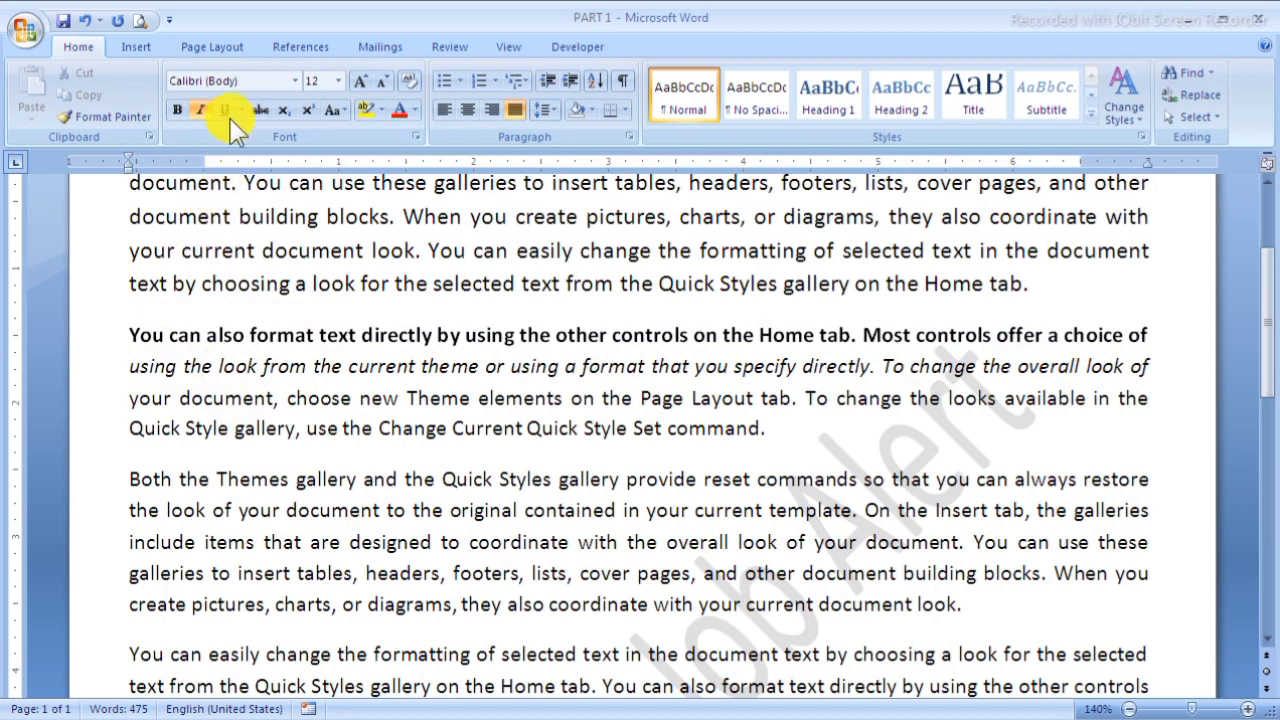
# Step: Underline the entire third paragraph, starting "Both the Themes gallery", and set the underline color to red
pyautogui.scroll(-1, 247, 385)
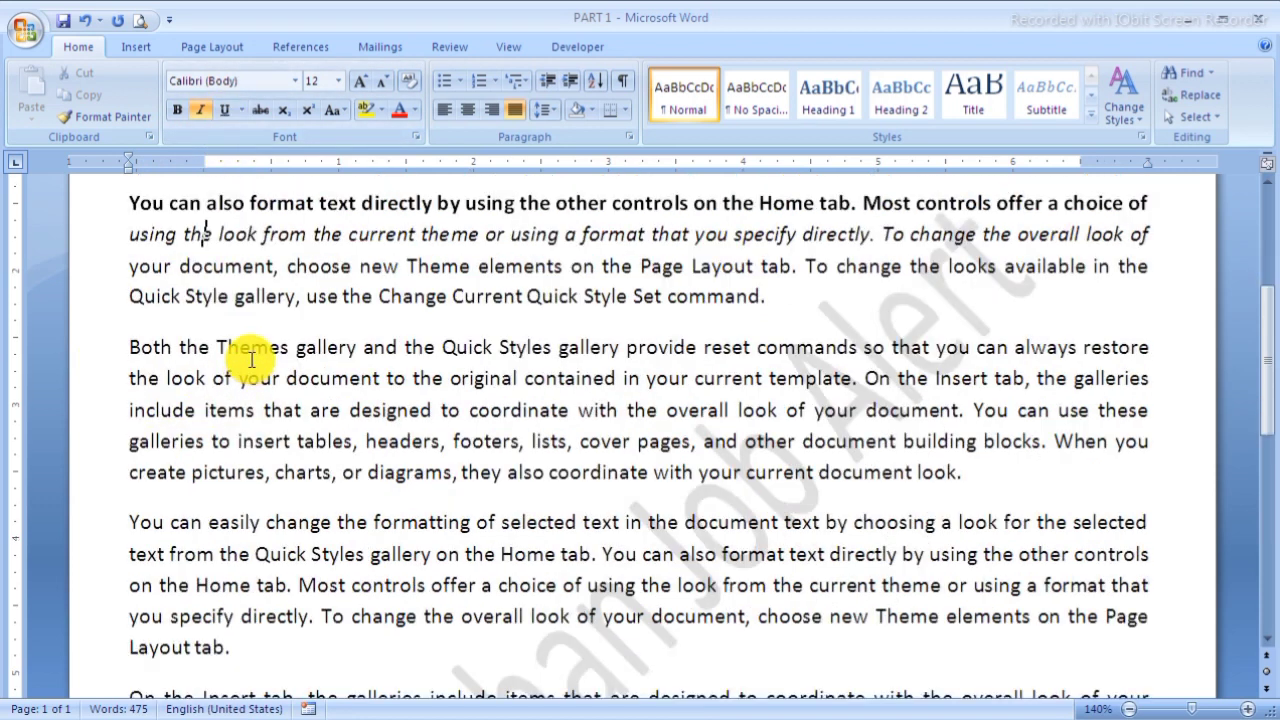
pyautogui.doubleClick(81, 393)
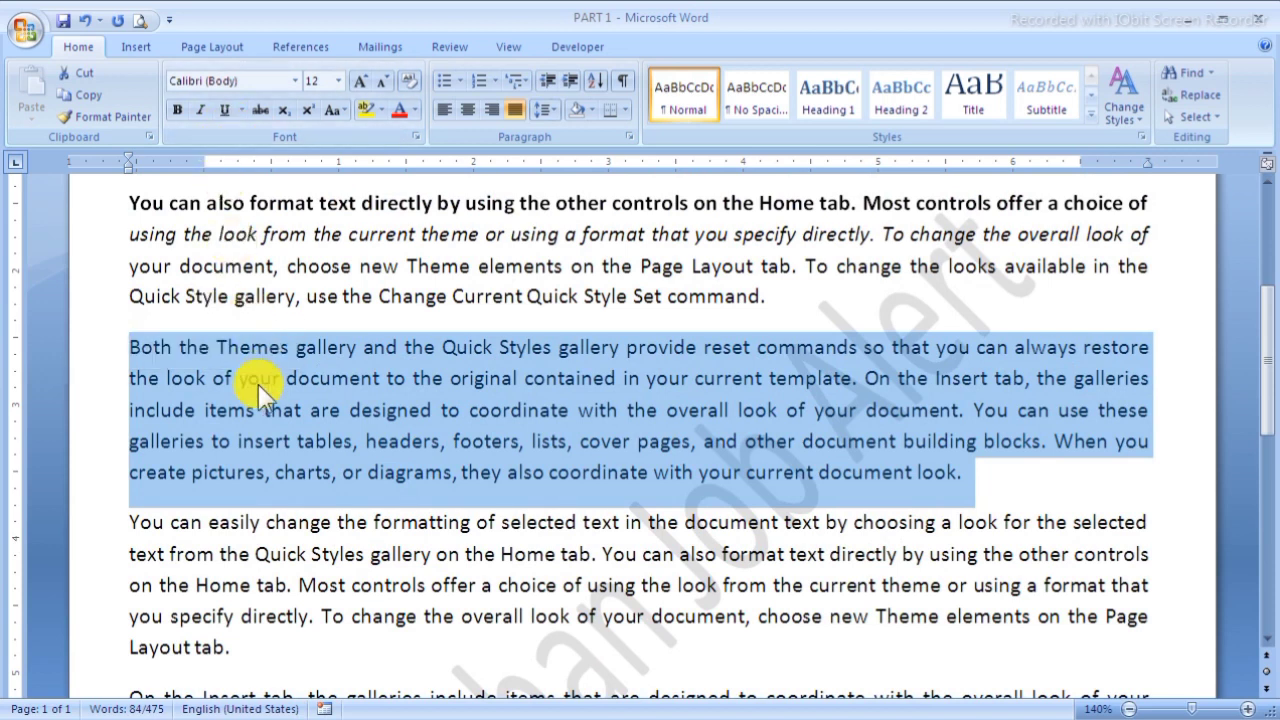
pyautogui.click(225, 110)
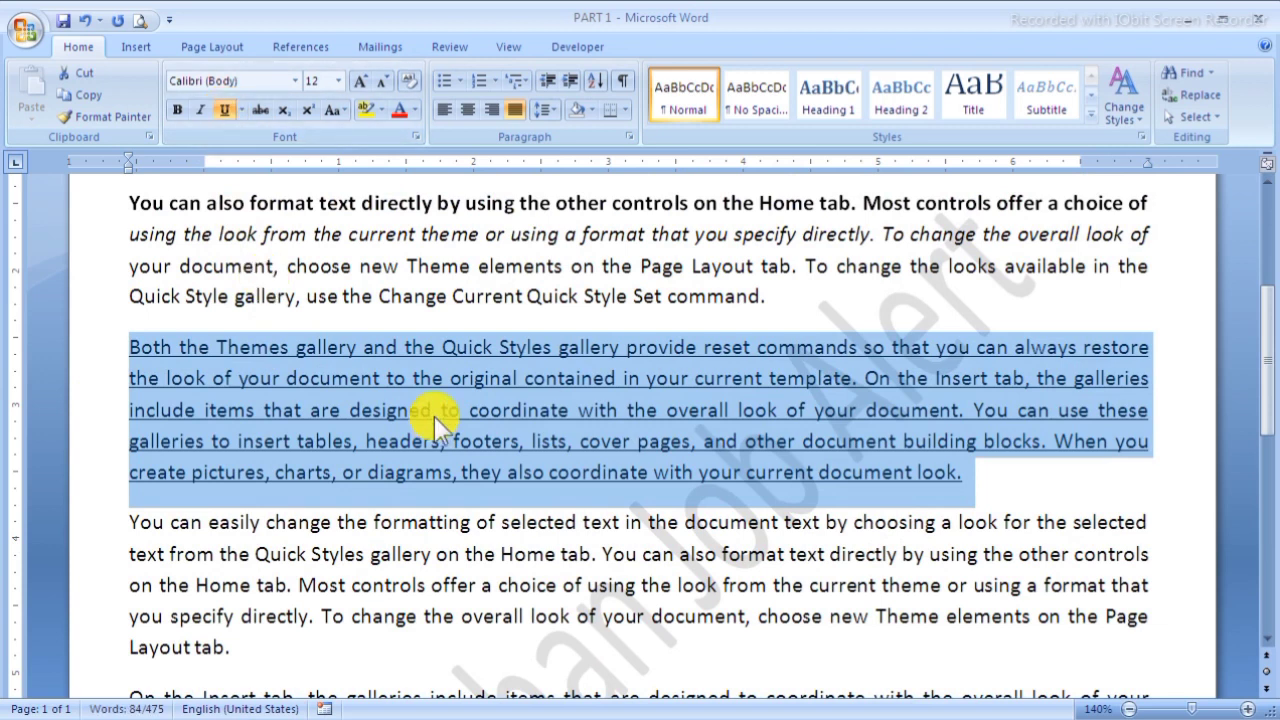
pyautogui.click(242, 112)
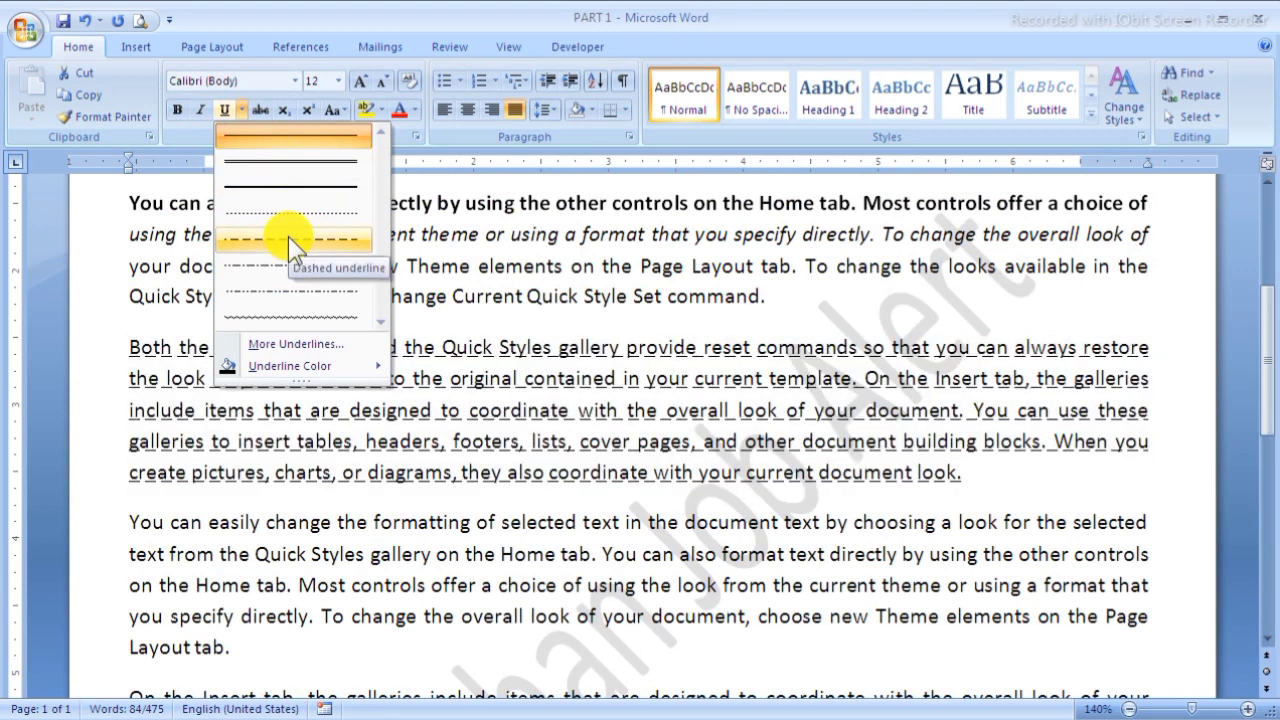
pyautogui.moveTo(275, 362)
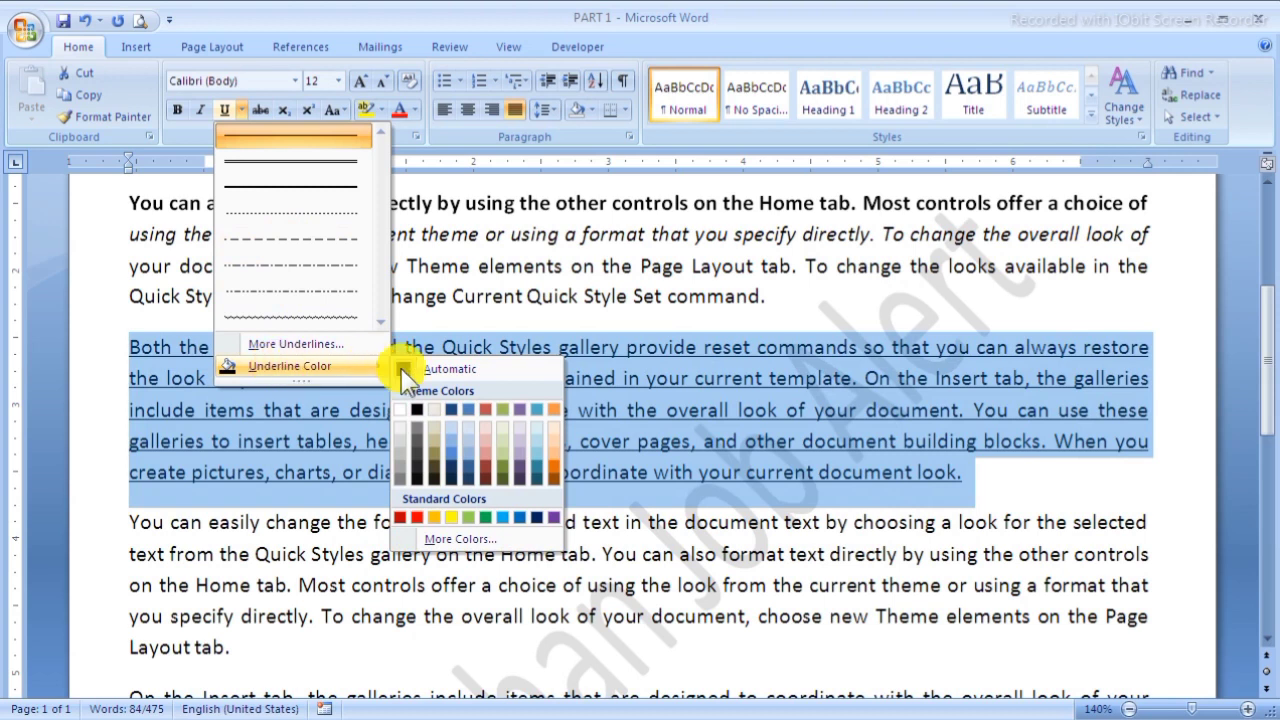
pyautogui.click(418, 517)
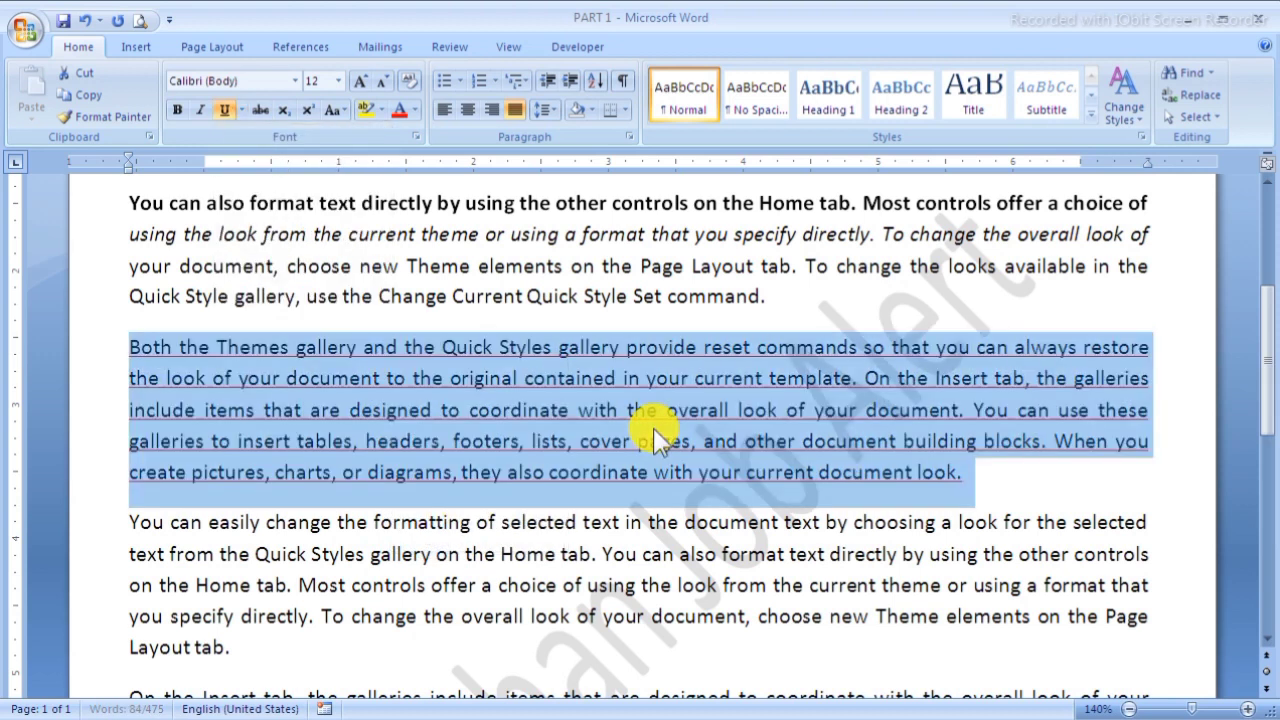
# Step: Apply the single-line underline style to the entire third paragraph and clear the selection
pyautogui.click(645, 424)
pyautogui.tripleClick(473, 411)
pyautogui.click(242, 110)
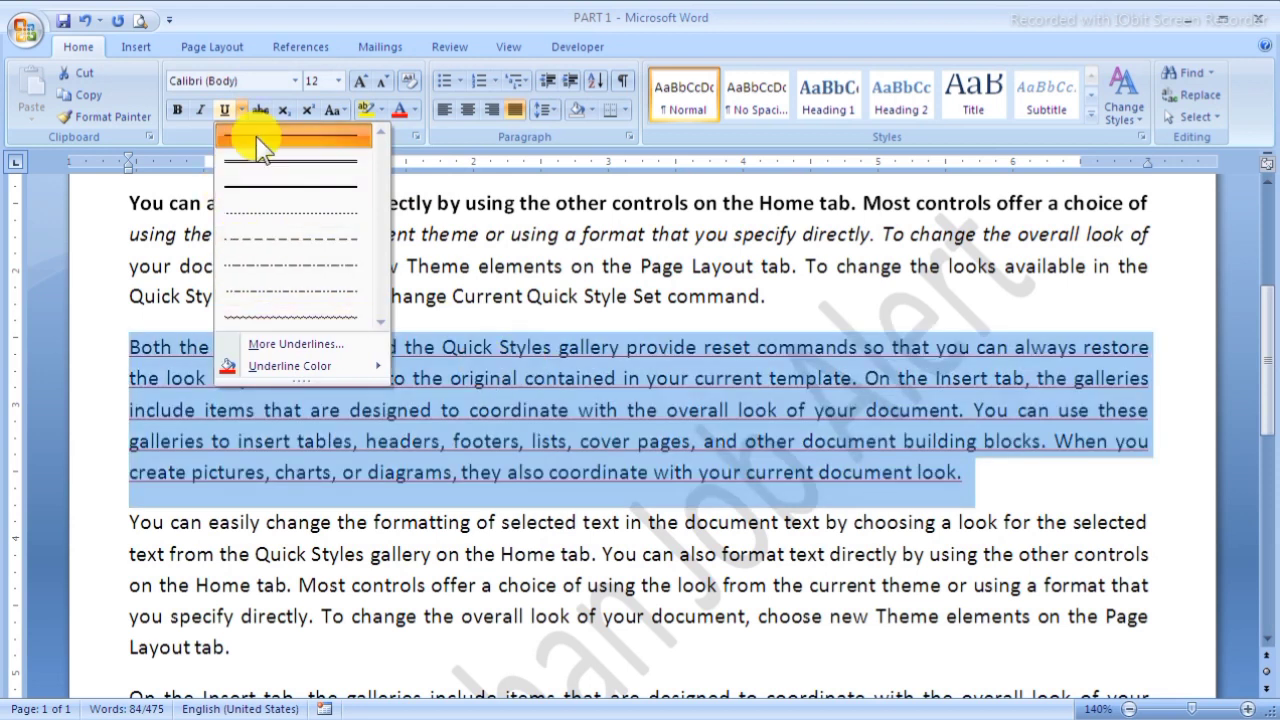
pyautogui.click(262, 145)
pyautogui.click(334, 391)
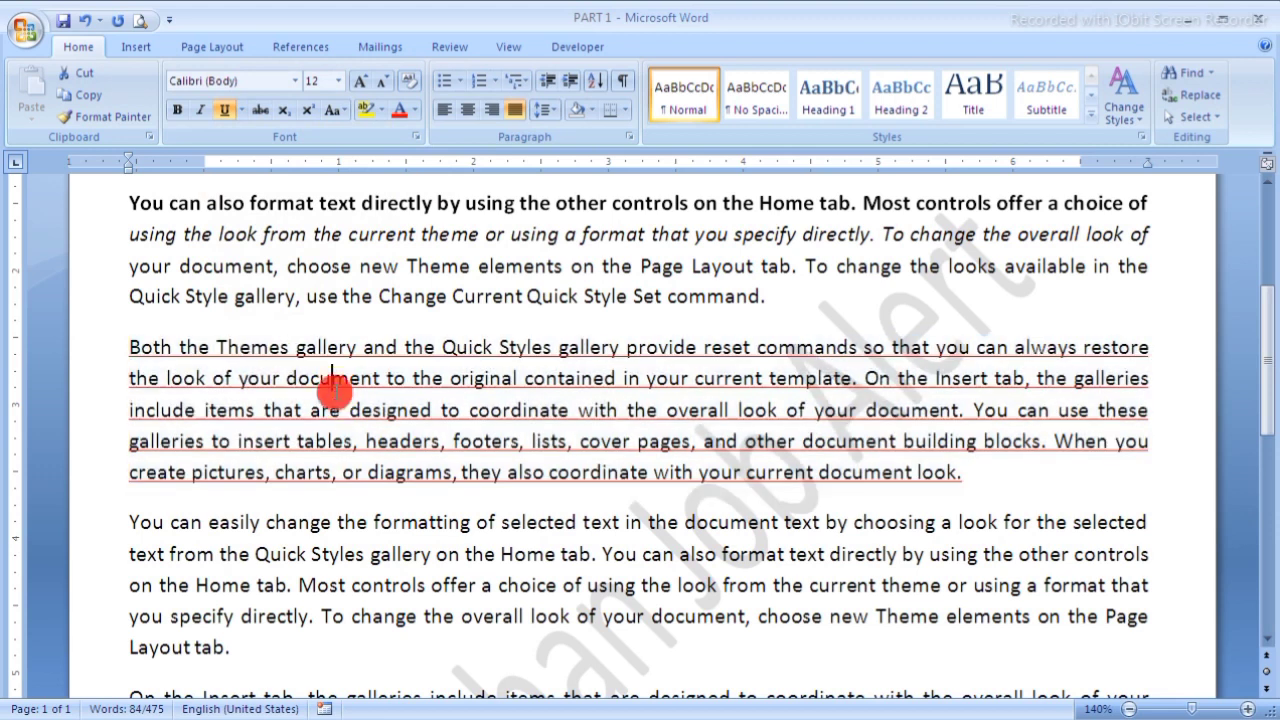
# Step: Apply strikethrough to the entire fourth paragraph, starting "You can easily change"
pyautogui.scroll(-3, 334, 385)
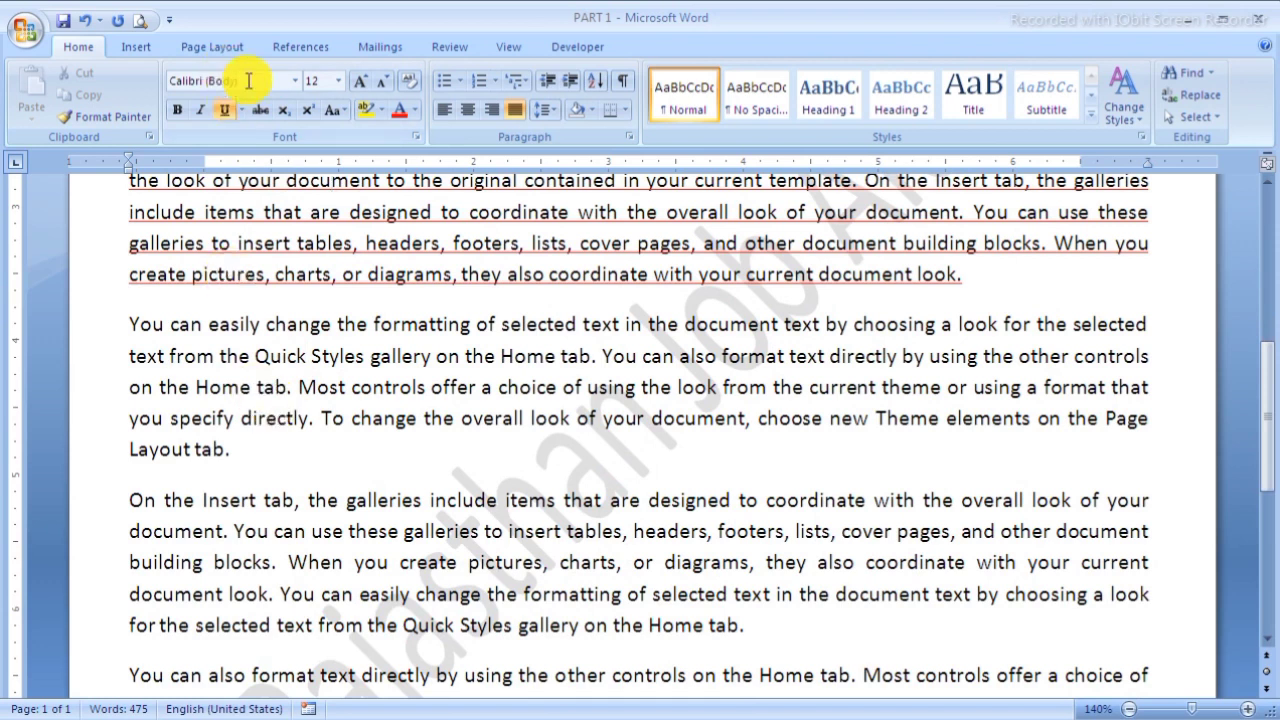
pyautogui.tripleClick(90, 372)
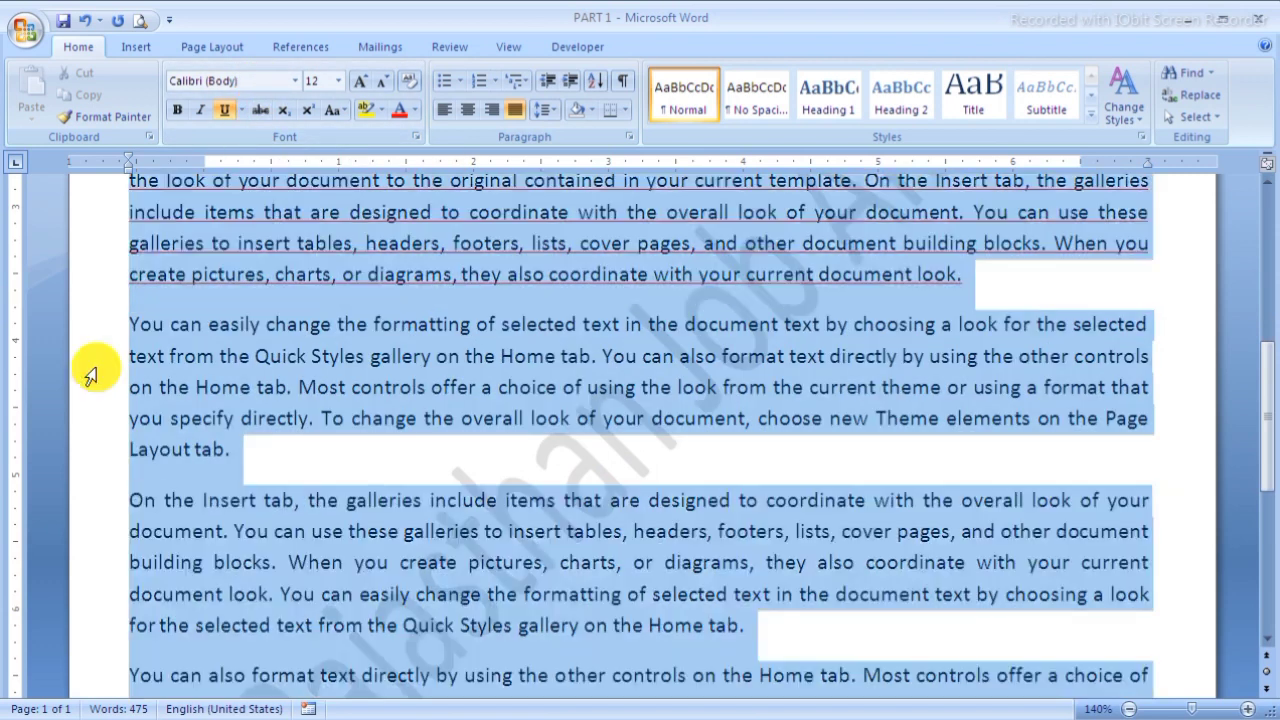
pyautogui.click(160, 413)
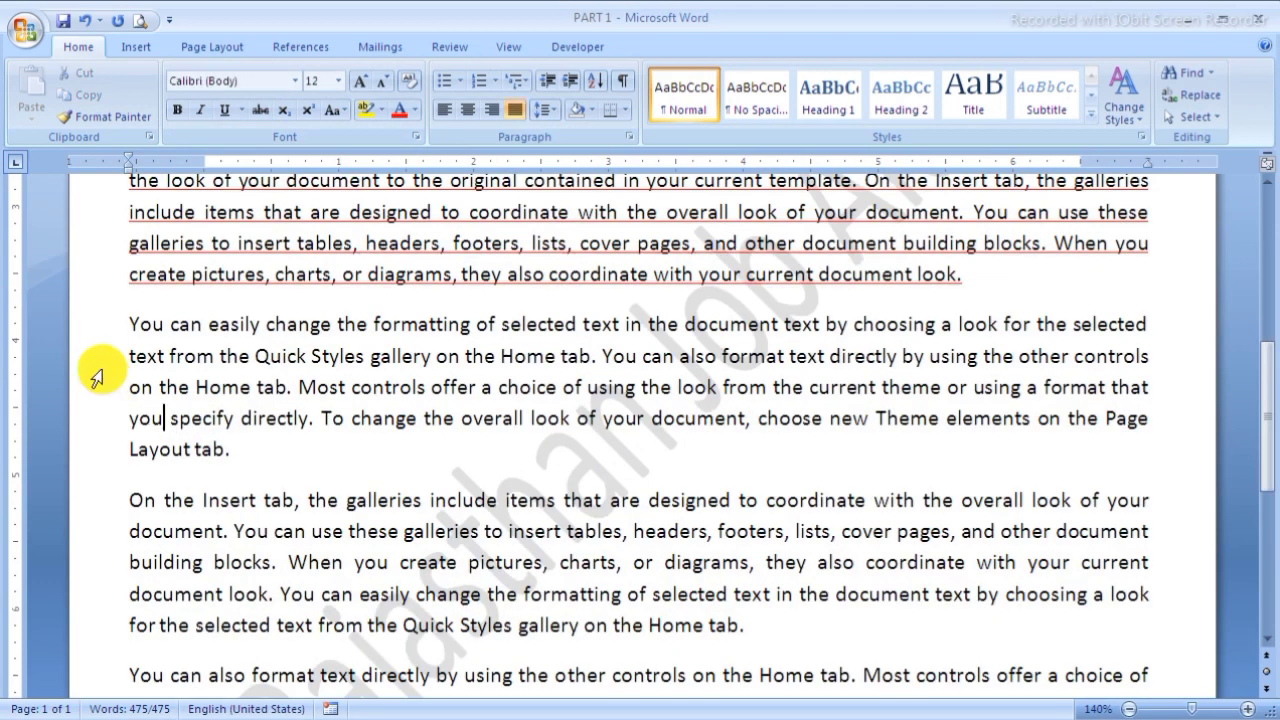
pyautogui.doubleClick(97, 376)
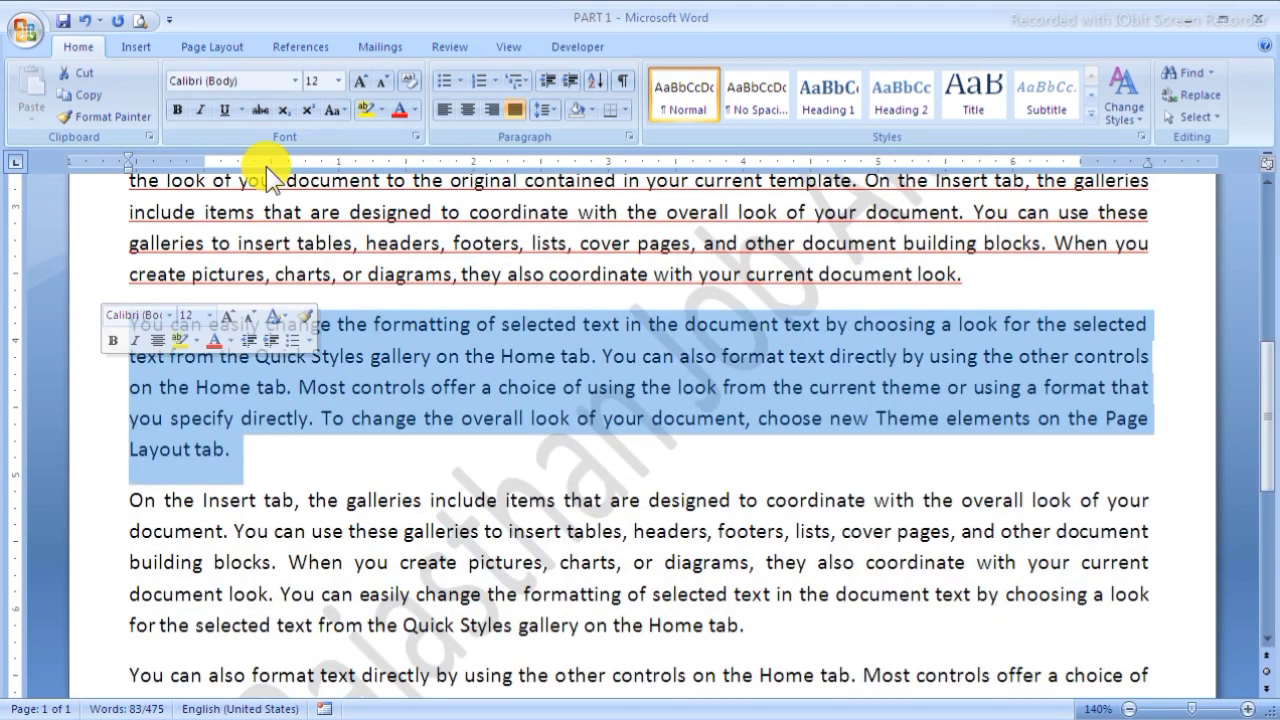
pyautogui.click(263, 108)
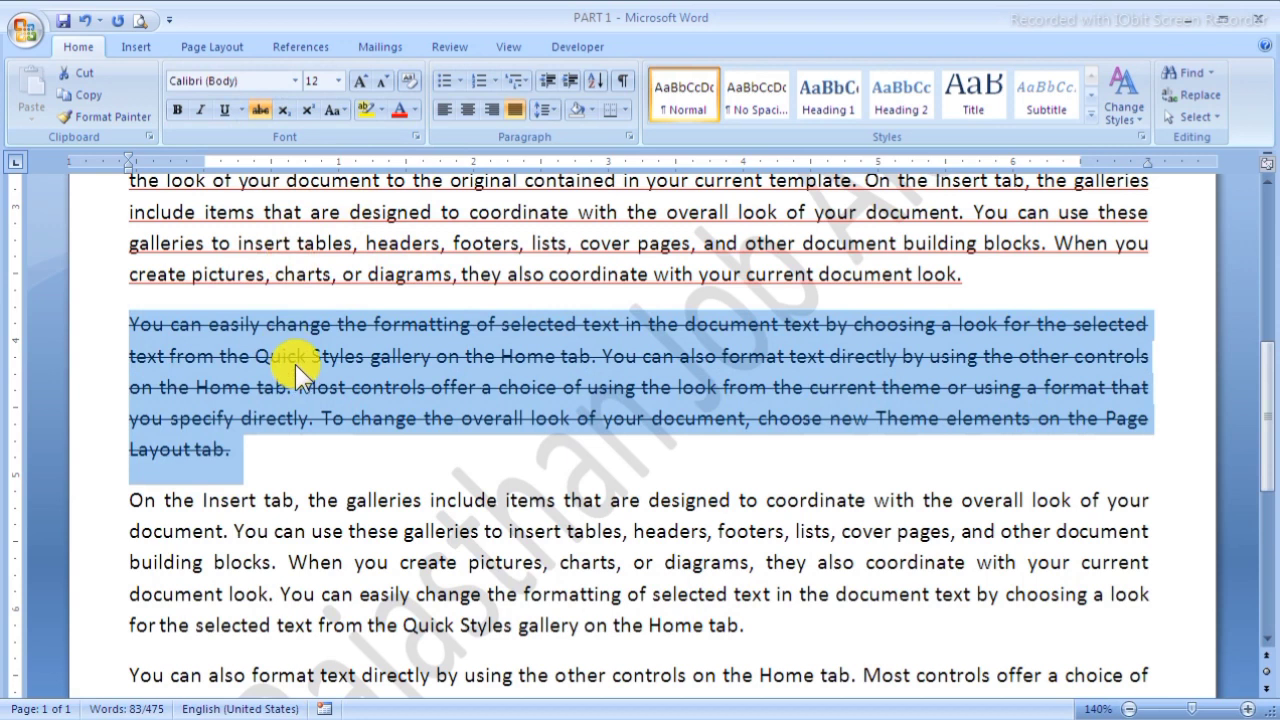
pyautogui.scroll(-1, 311, 384)
# Step: Add "H" at the end of the struck-through paragraph and enter "H2O" in a new paragraph below it
pyautogui.click(320, 381)
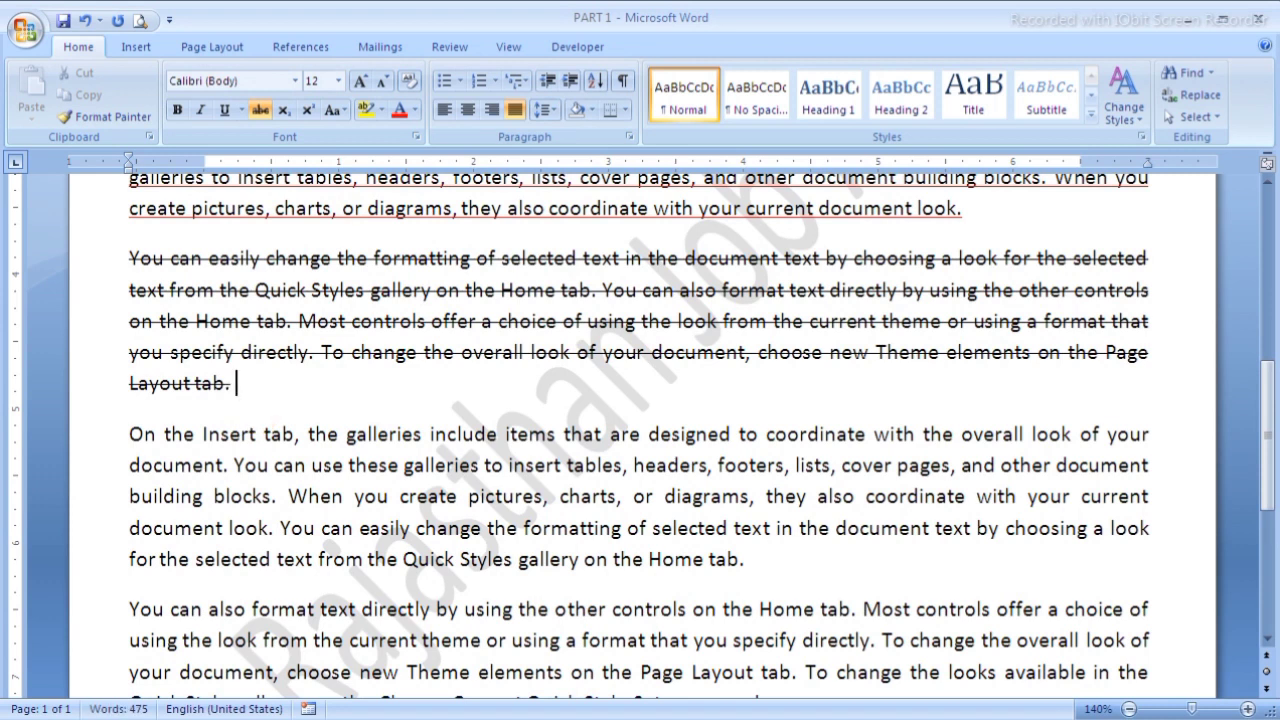
pyautogui.write('H')
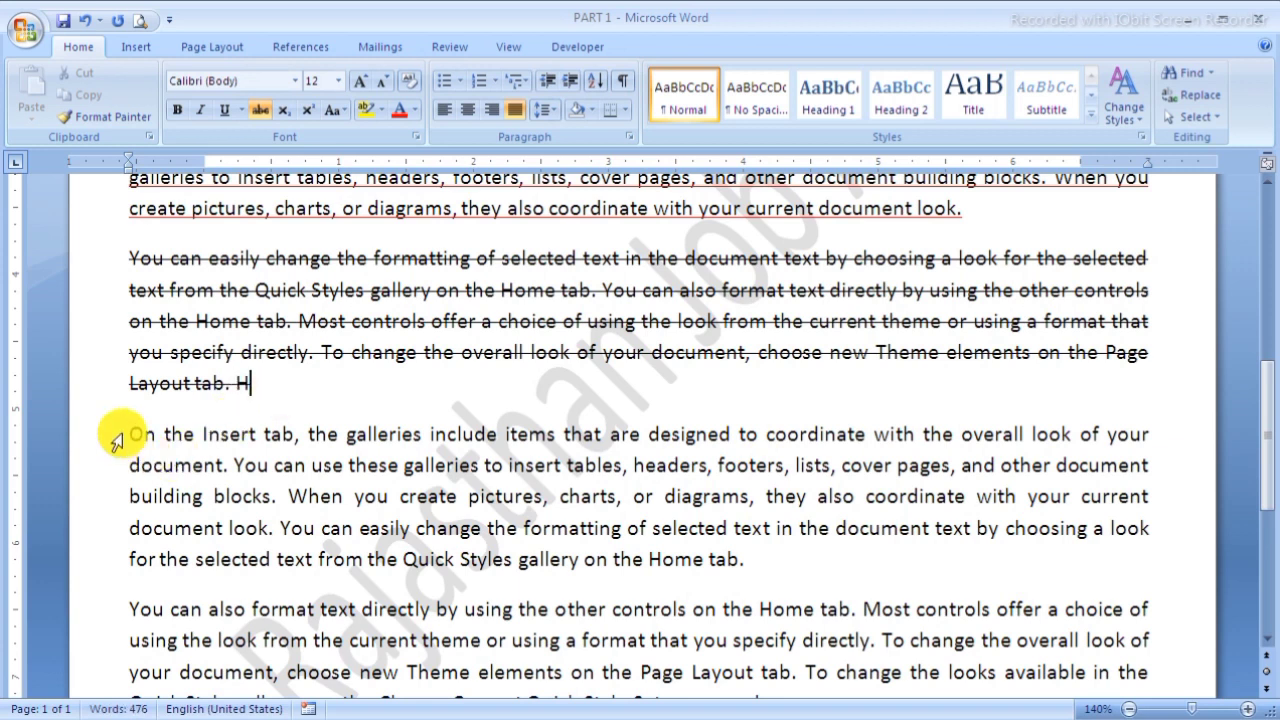
pyautogui.press('Return')
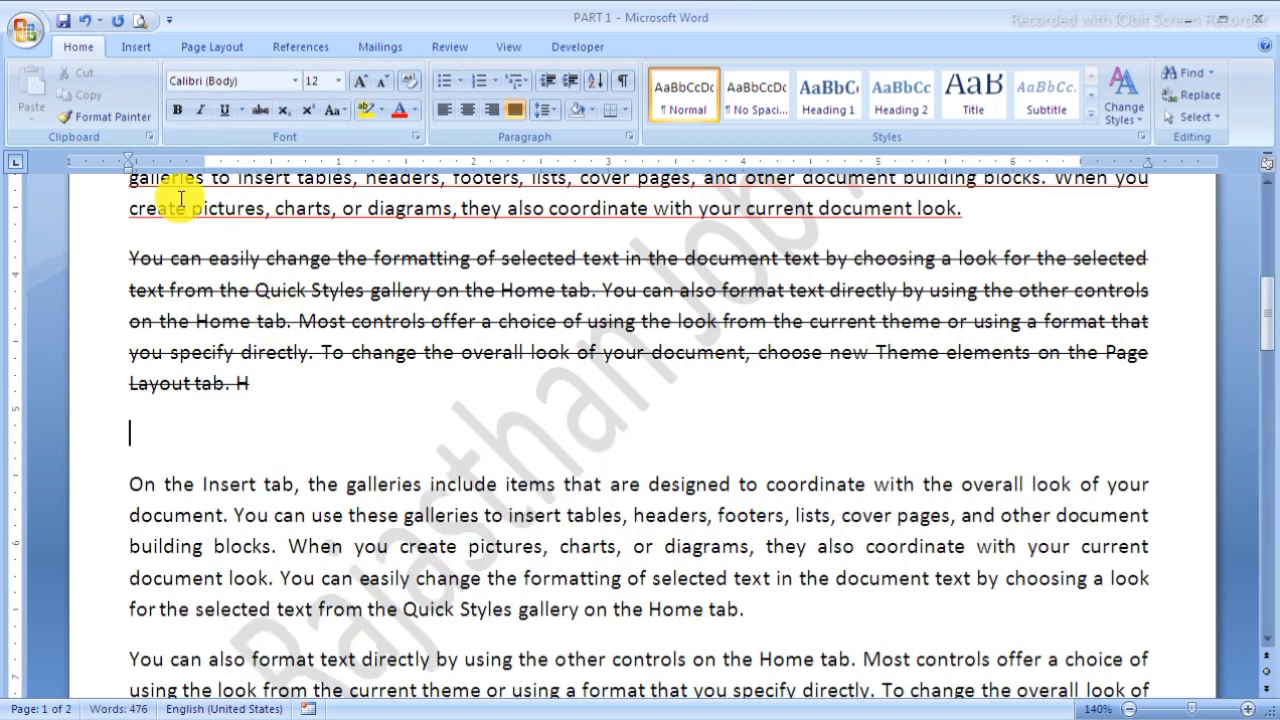
pyautogui.write('H2O')
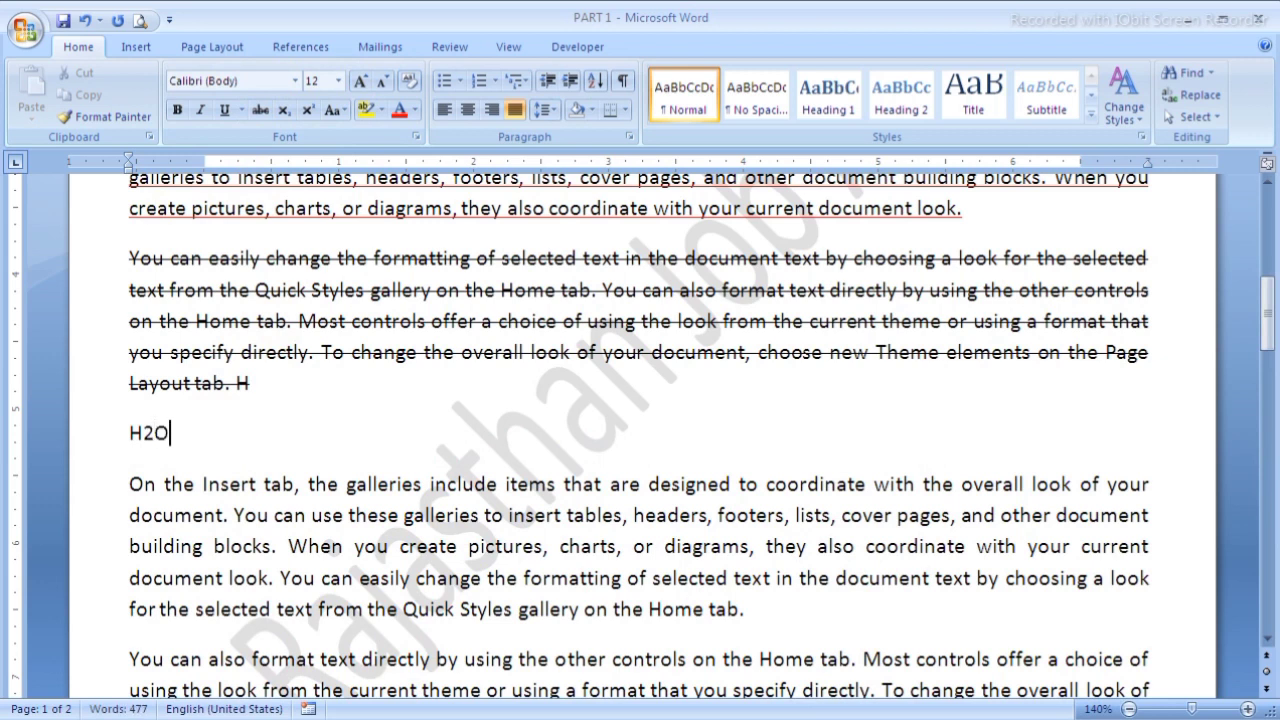
# Step: Format the 2 in "H2O" as subscript and clear the selection
pyautogui.moveTo(153, 438); pyautogui.dragTo(148, 439)
pyautogui.click(149, 437)
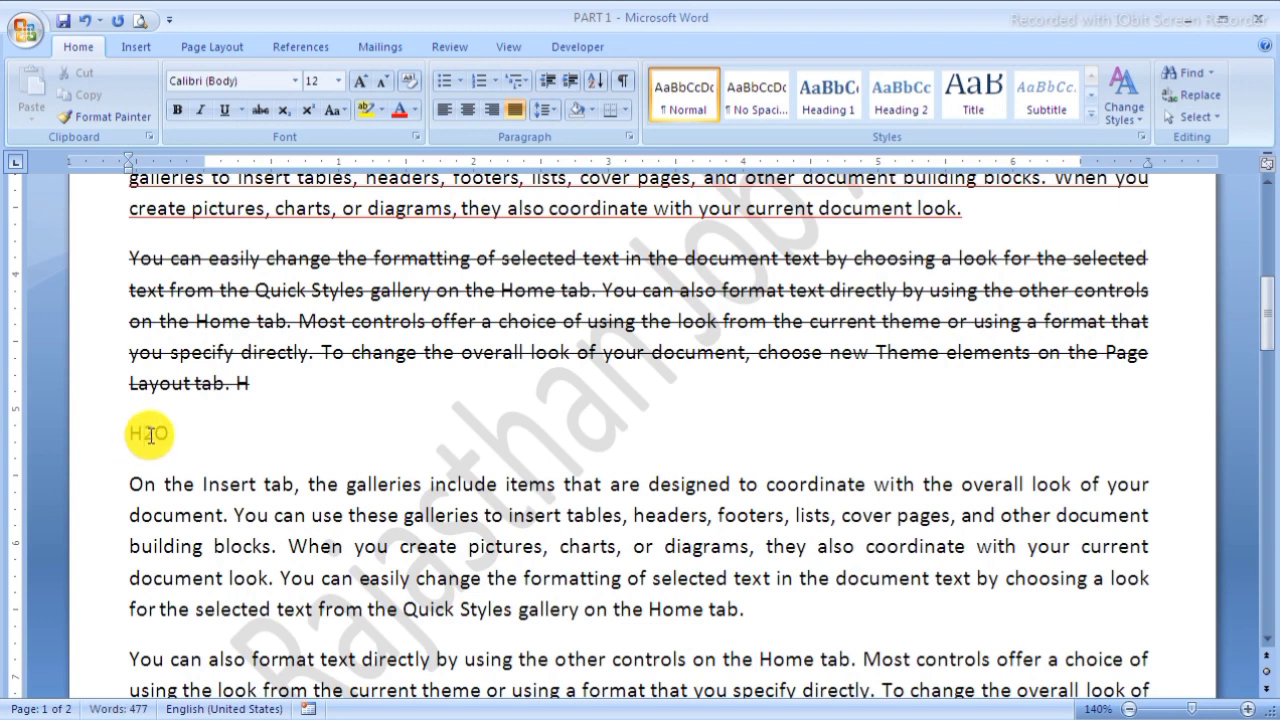
pyautogui.hotkey('shift', 'Right')
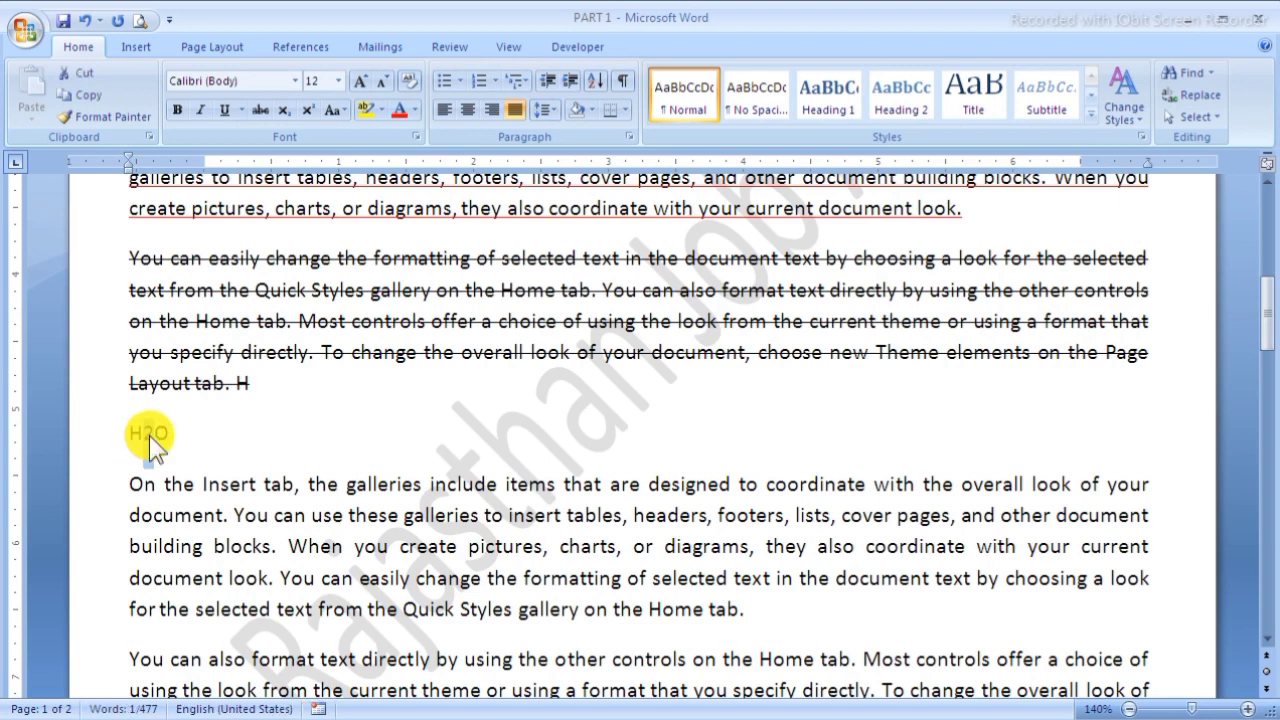
pyautogui.click(287, 116)
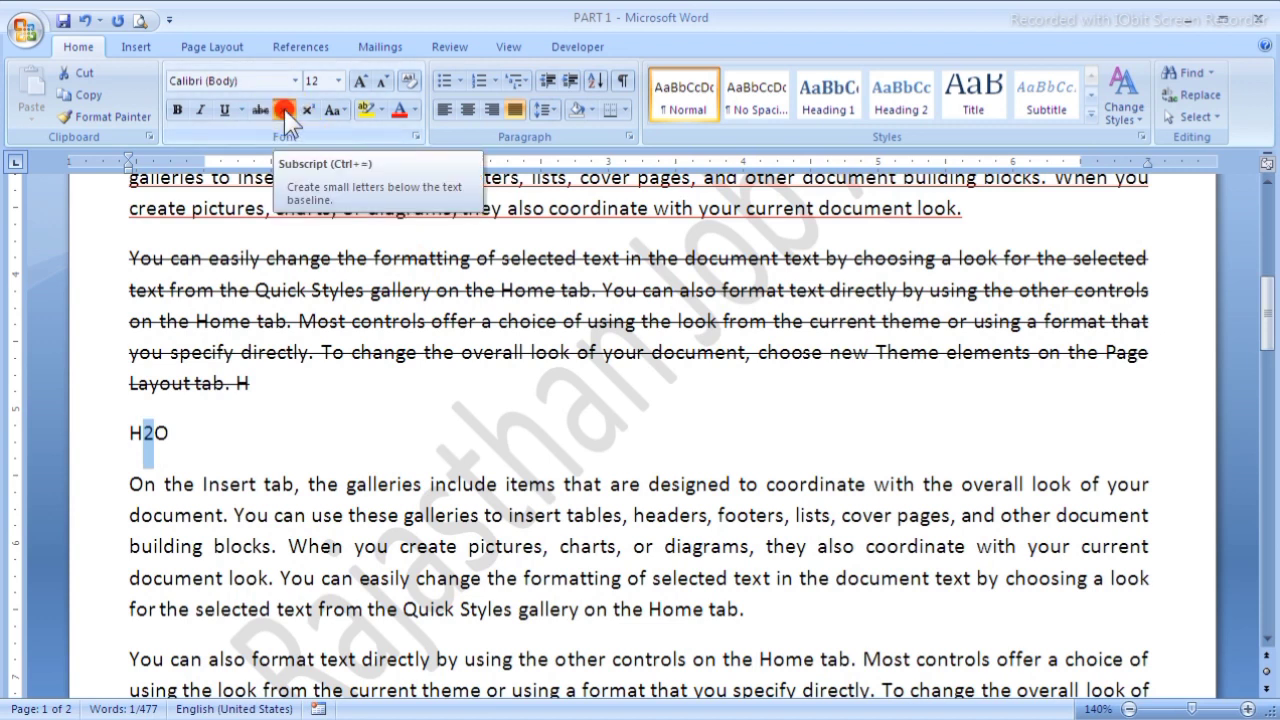
pyautogui.click(179, 425)
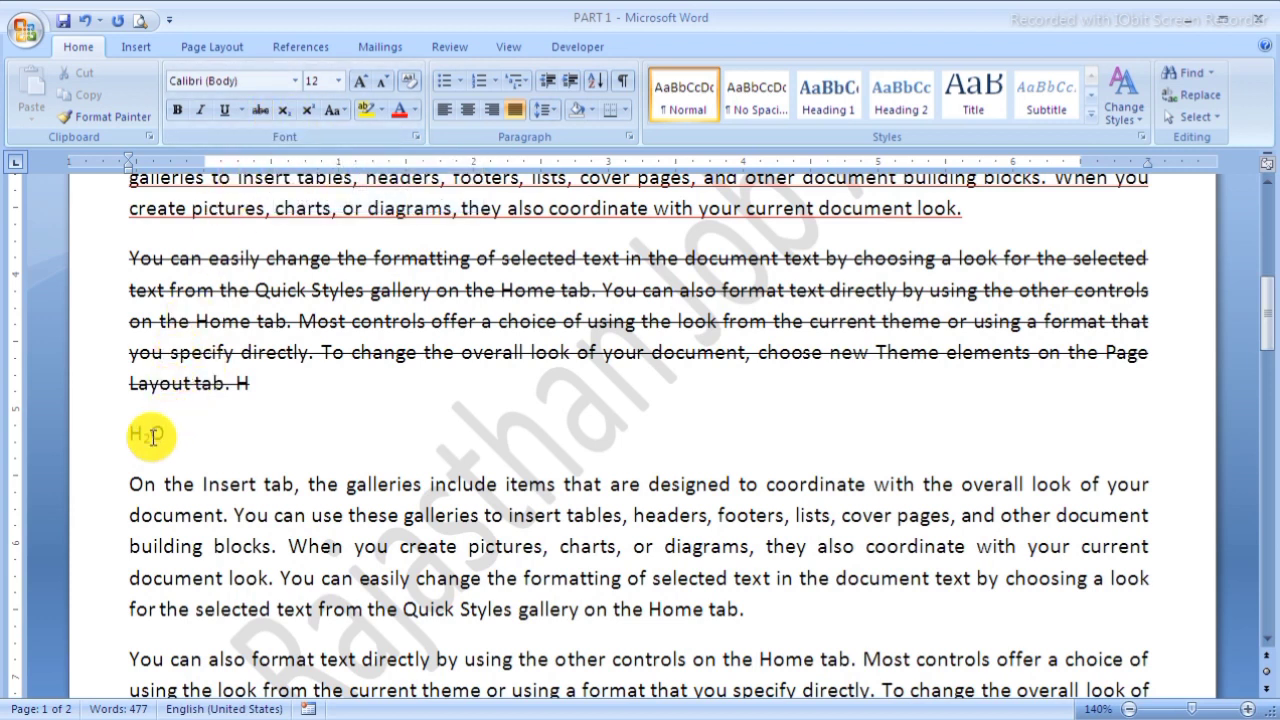
# Step: Make the word "document" at the start of the second line below the formula subscript
pyautogui.click(130, 515)
pyautogui.moveTo(160, 519); pyautogui.dragTo(214, 520)
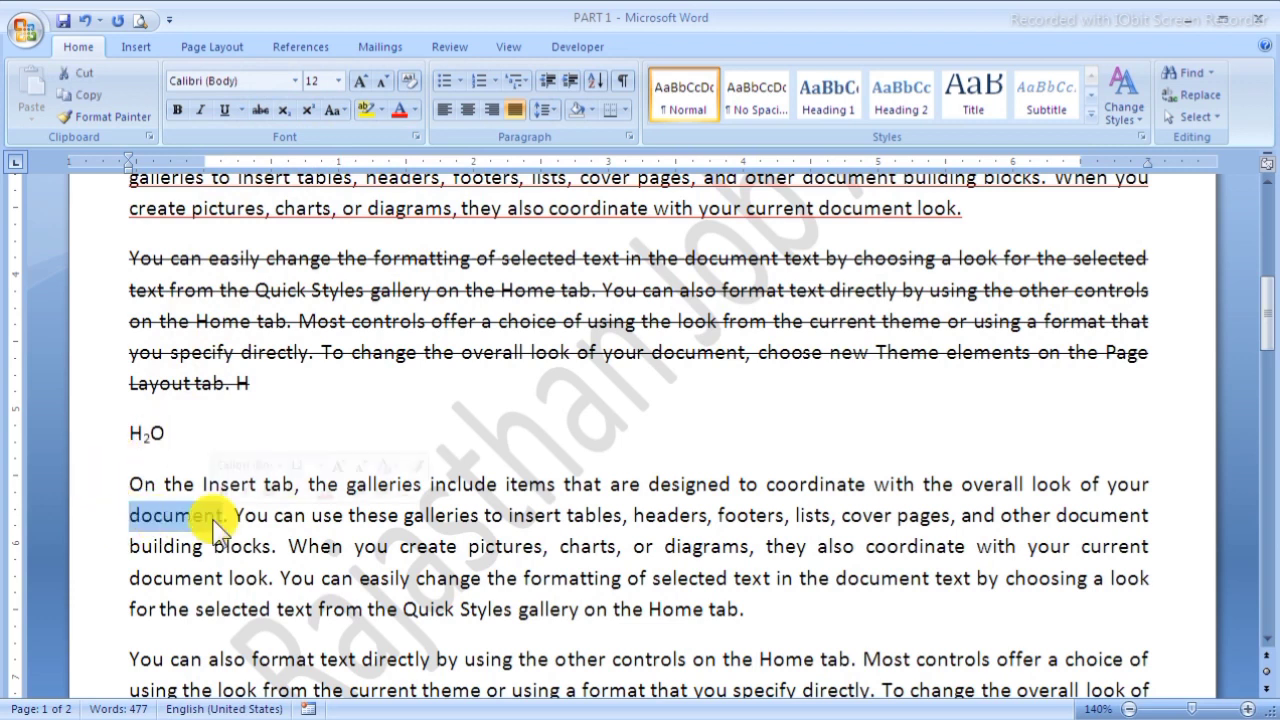
pyautogui.click(284, 110)
pyautogui.click(204, 518)
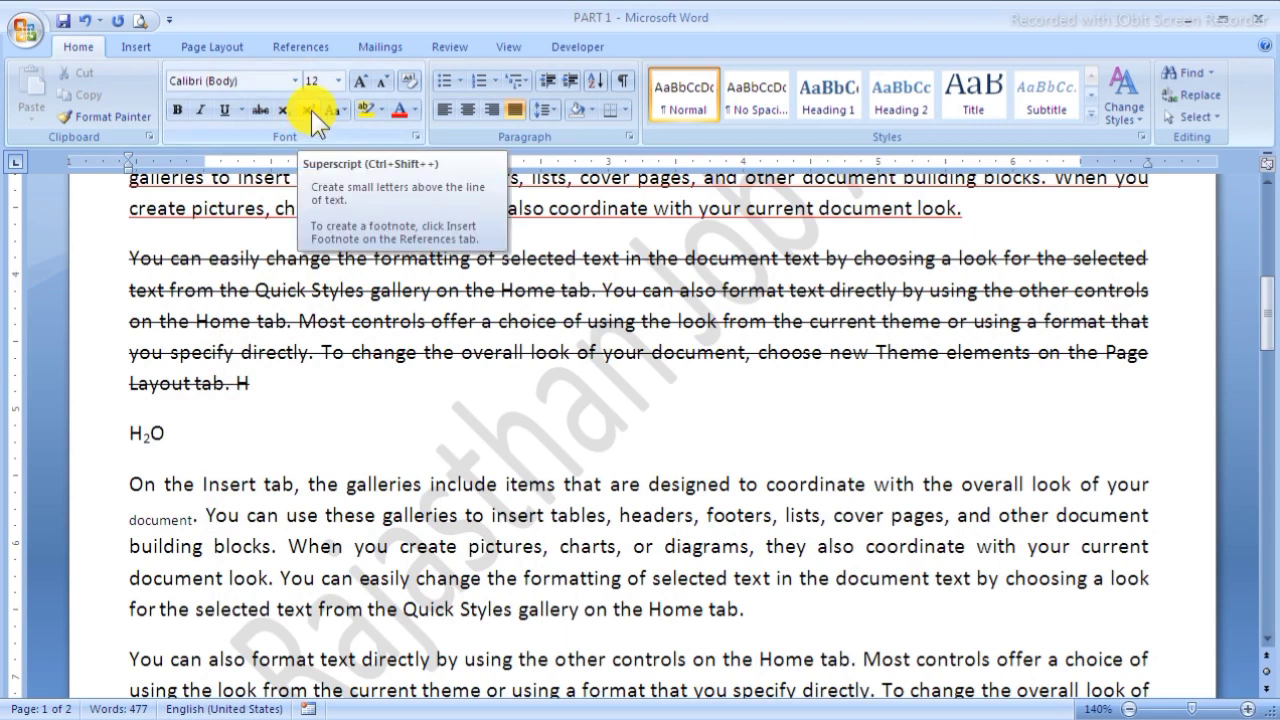
# Step: Change the 2 in "H2O" to superscript and clear the selection
pyautogui.doubleClick(146, 436)
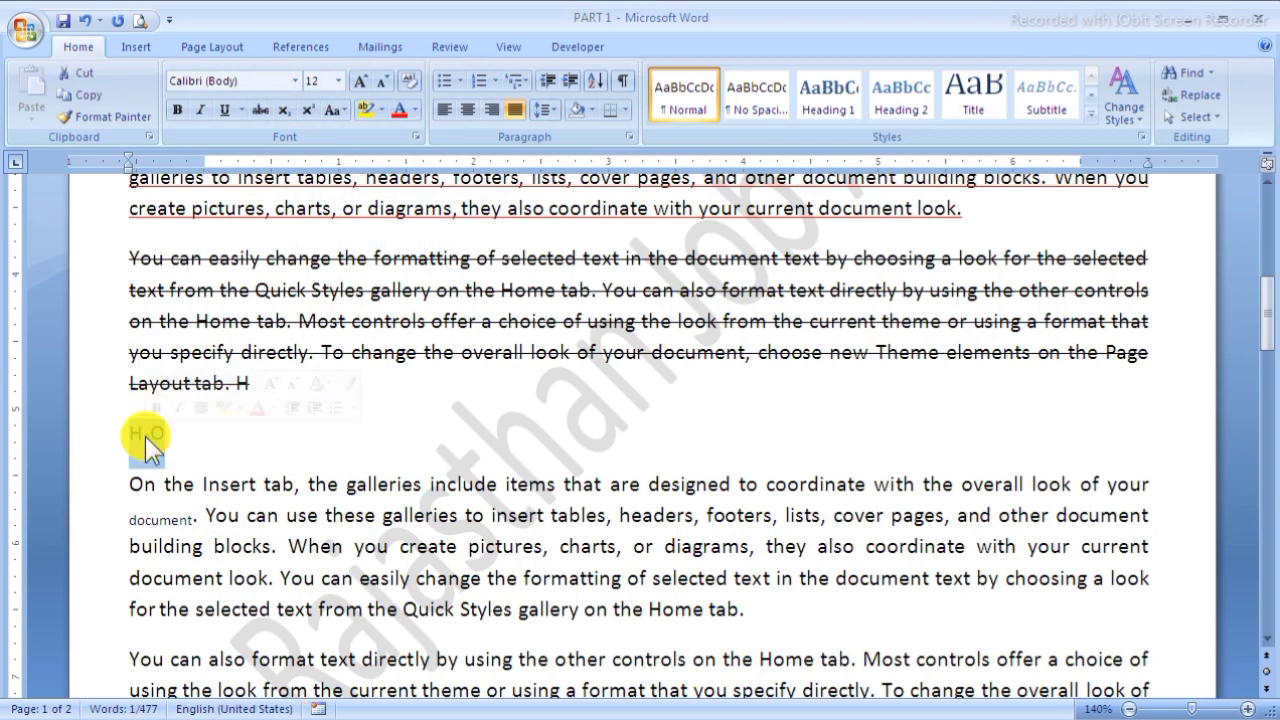
pyautogui.tripleClick(148, 437)
pyautogui.tripleClick(143, 434)
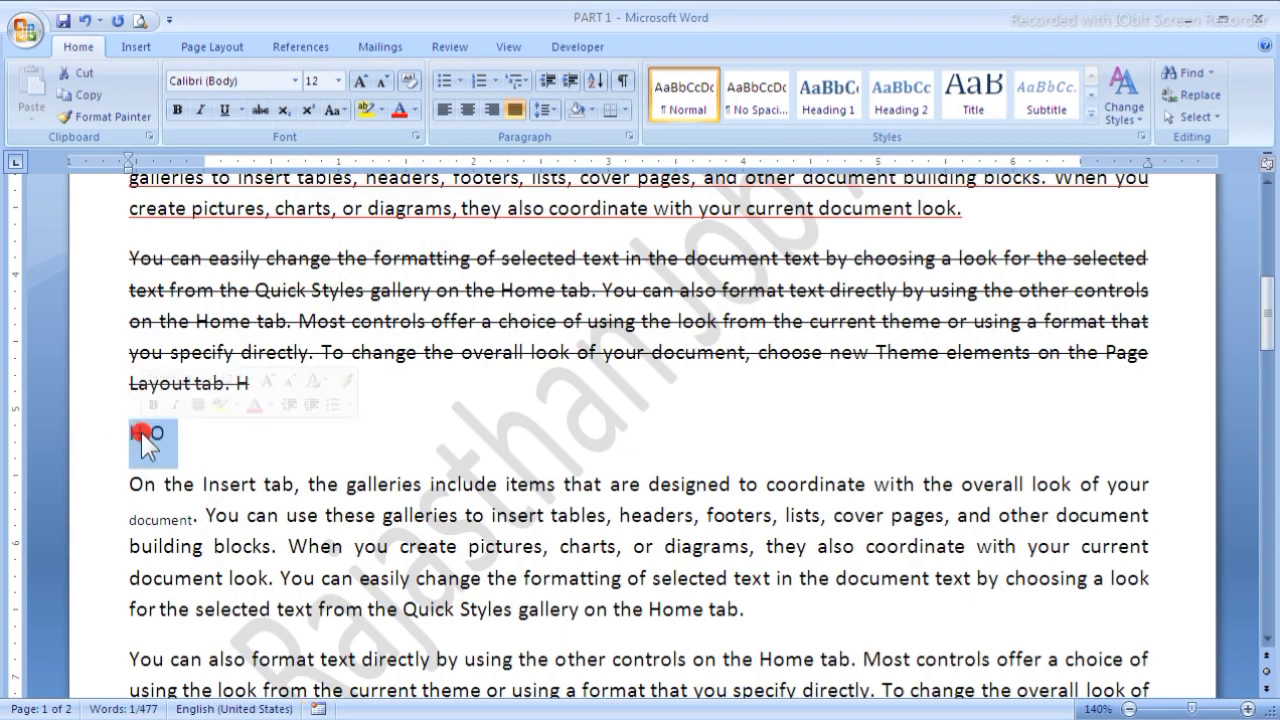
pyautogui.click(145, 434)
pyautogui.moveTo(143, 432); pyautogui.dragTo(150, 434)
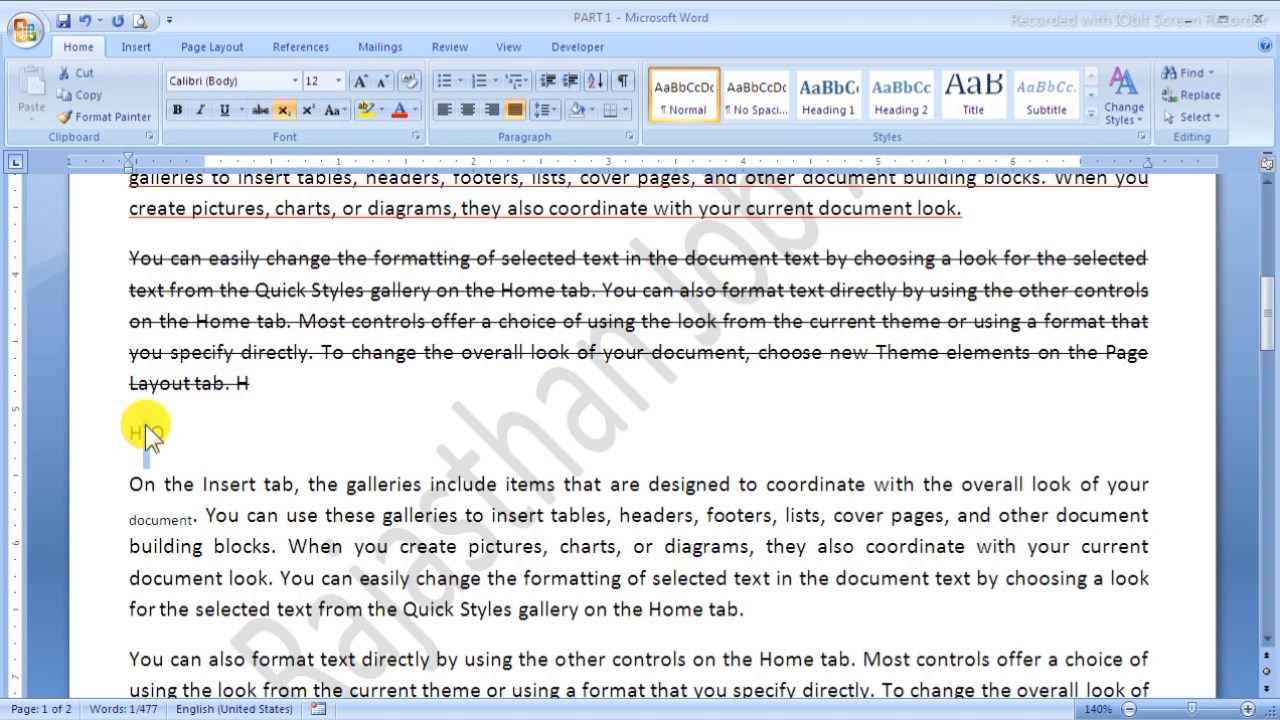
pyautogui.click(309, 109)
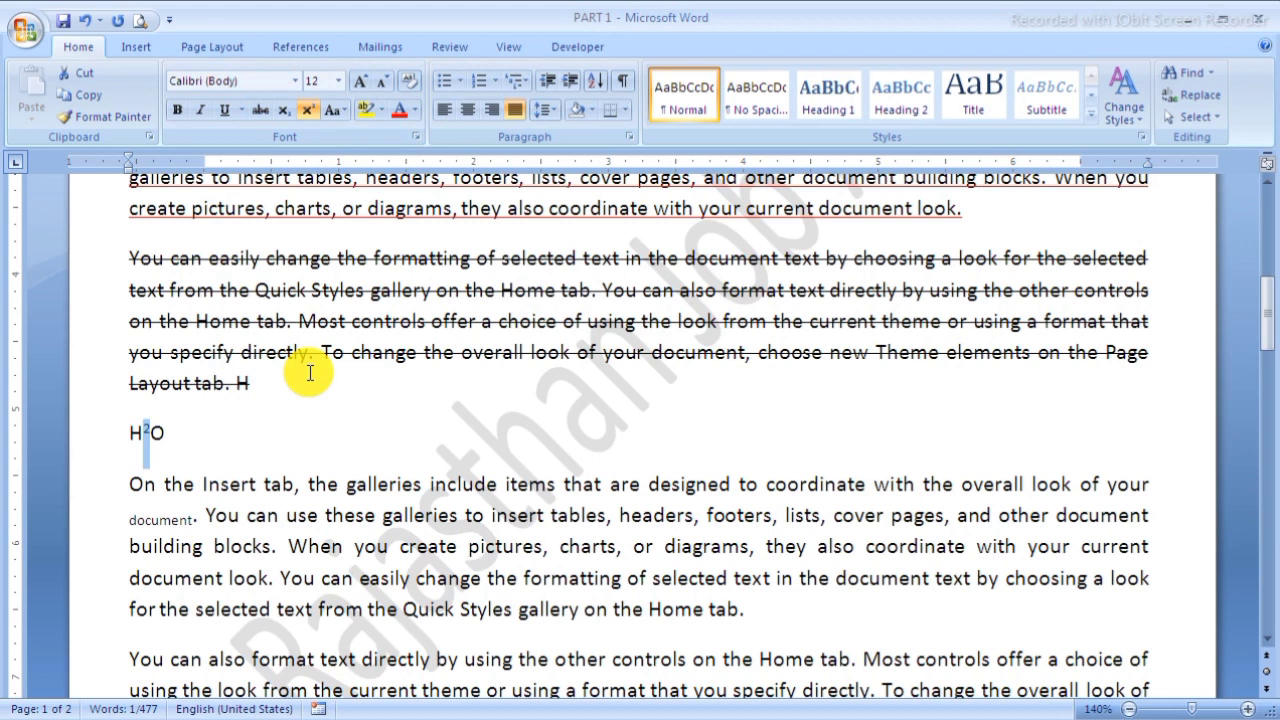
pyautogui.click(282, 434)
pyautogui.scroll(-2, 320, 235)
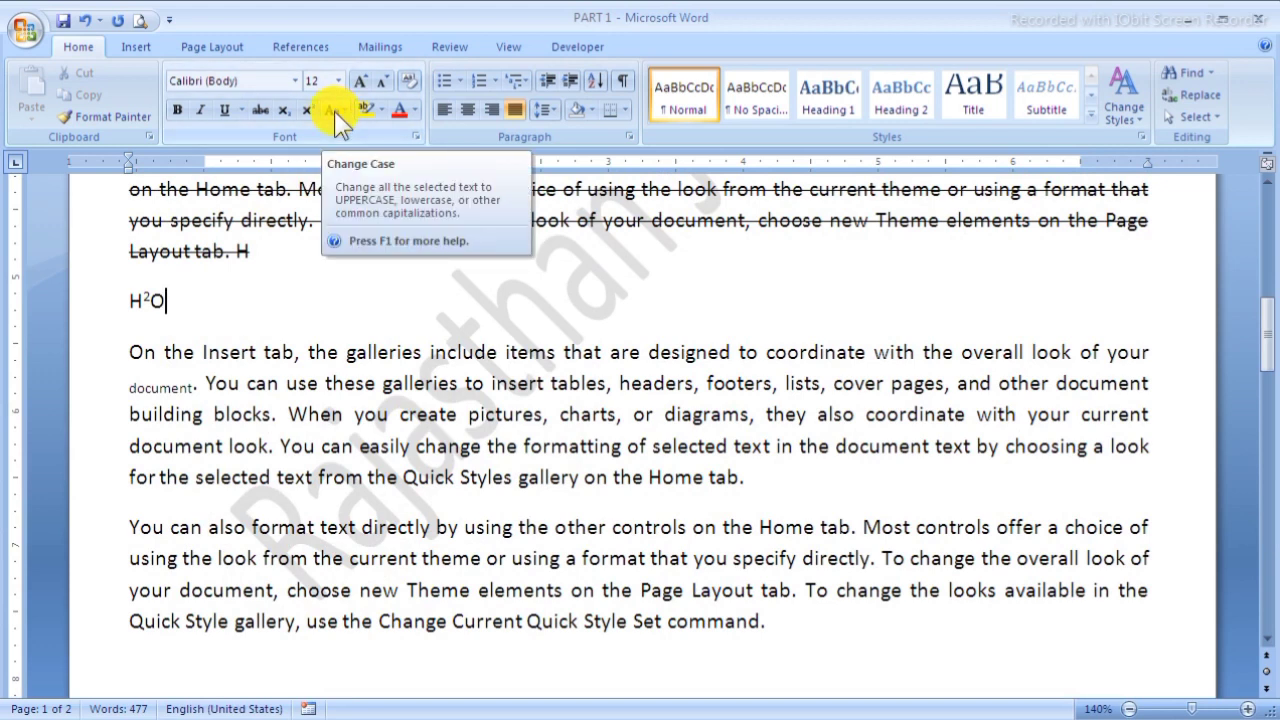
pyautogui.scroll(-3, 400, 330)
pyautogui.doubleClick(110, 313)
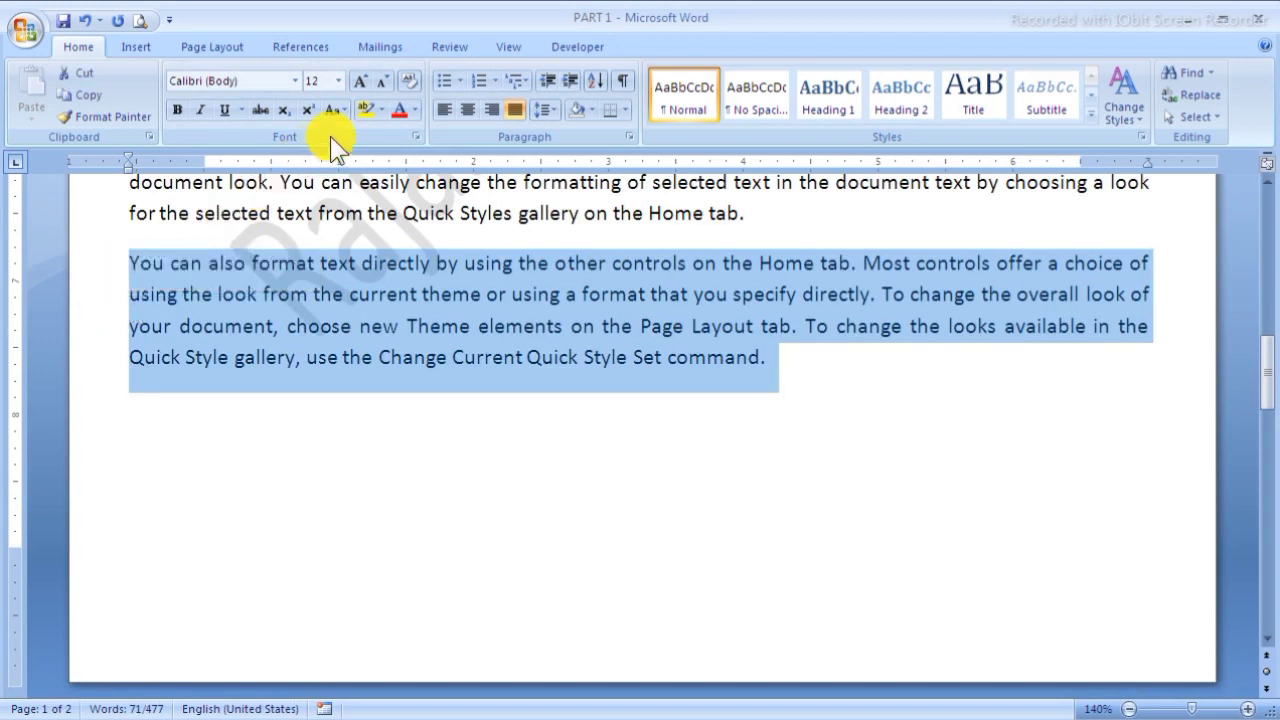
pyautogui.click(340, 113)
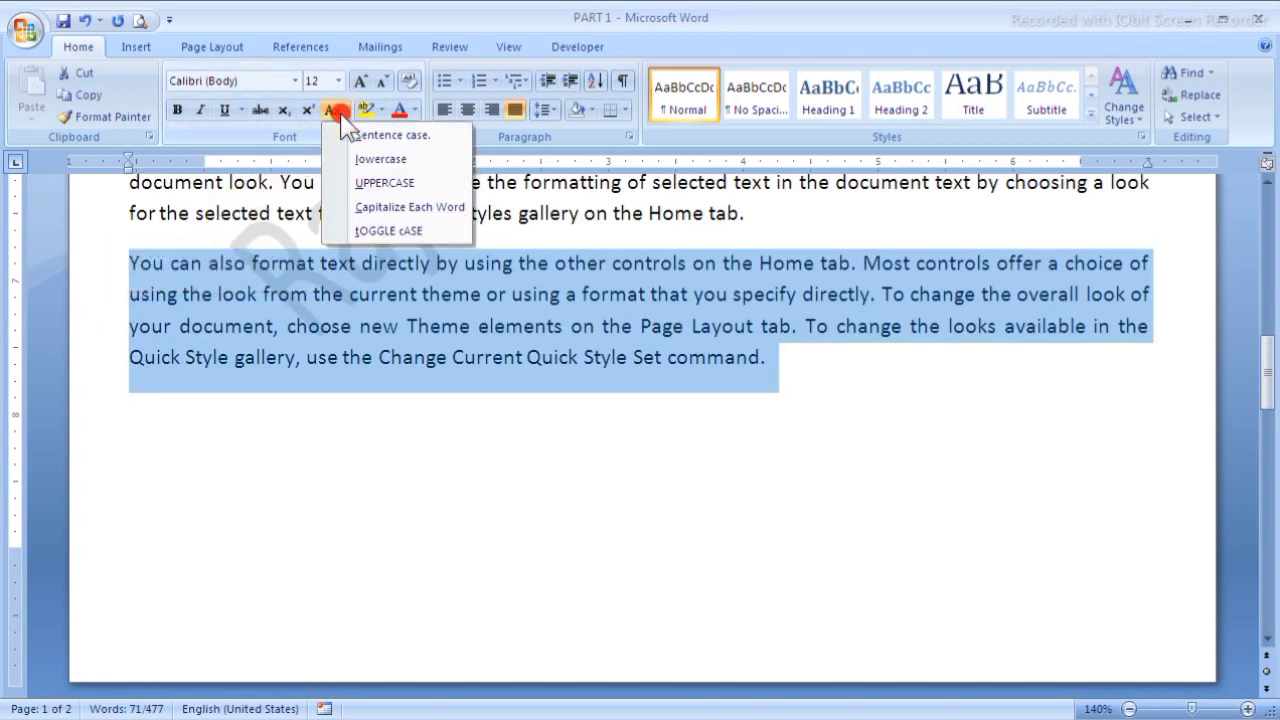
pyautogui.click(337, 114)
pyautogui.click(340, 115)
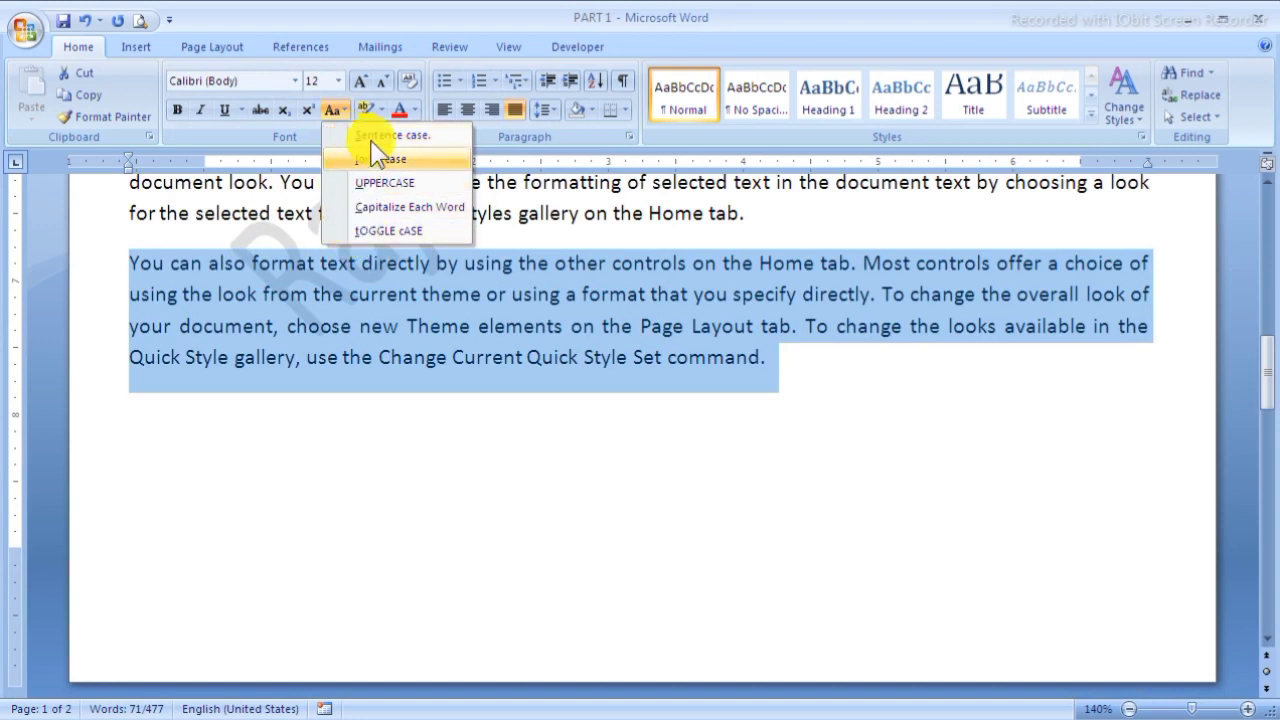
pyautogui.click(385, 432)
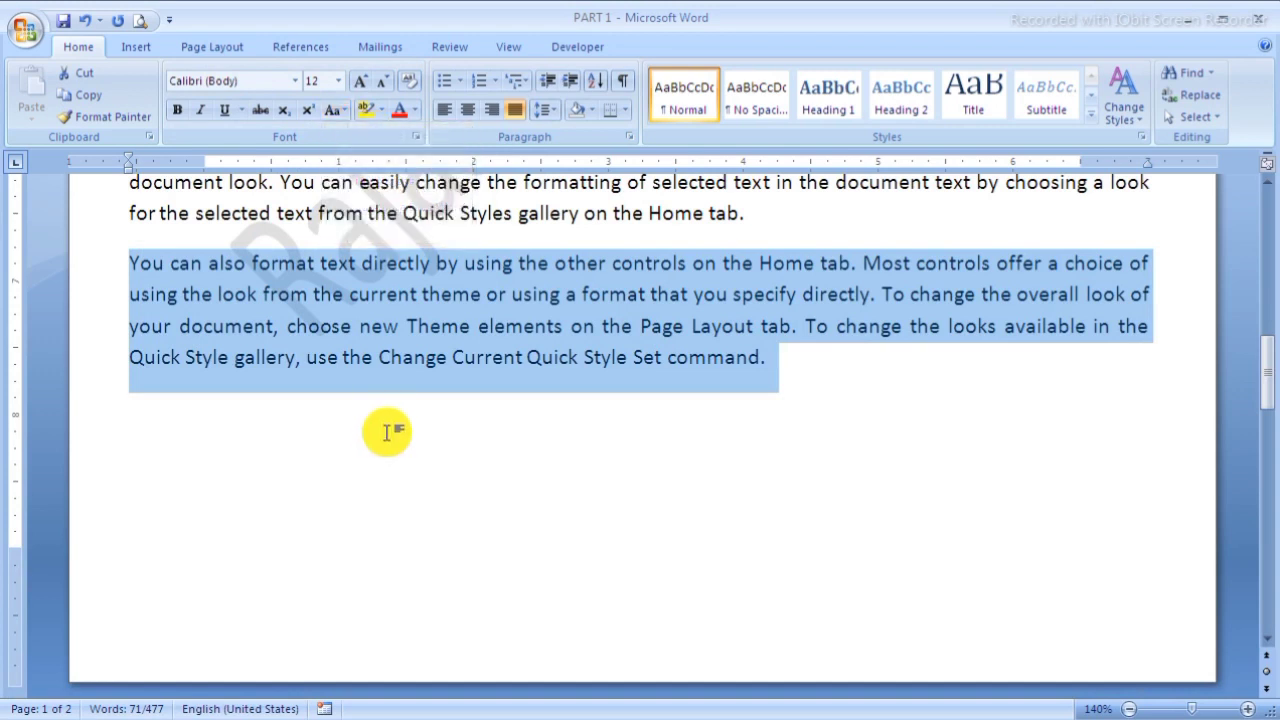
pyautogui.doubleClick(388, 408)
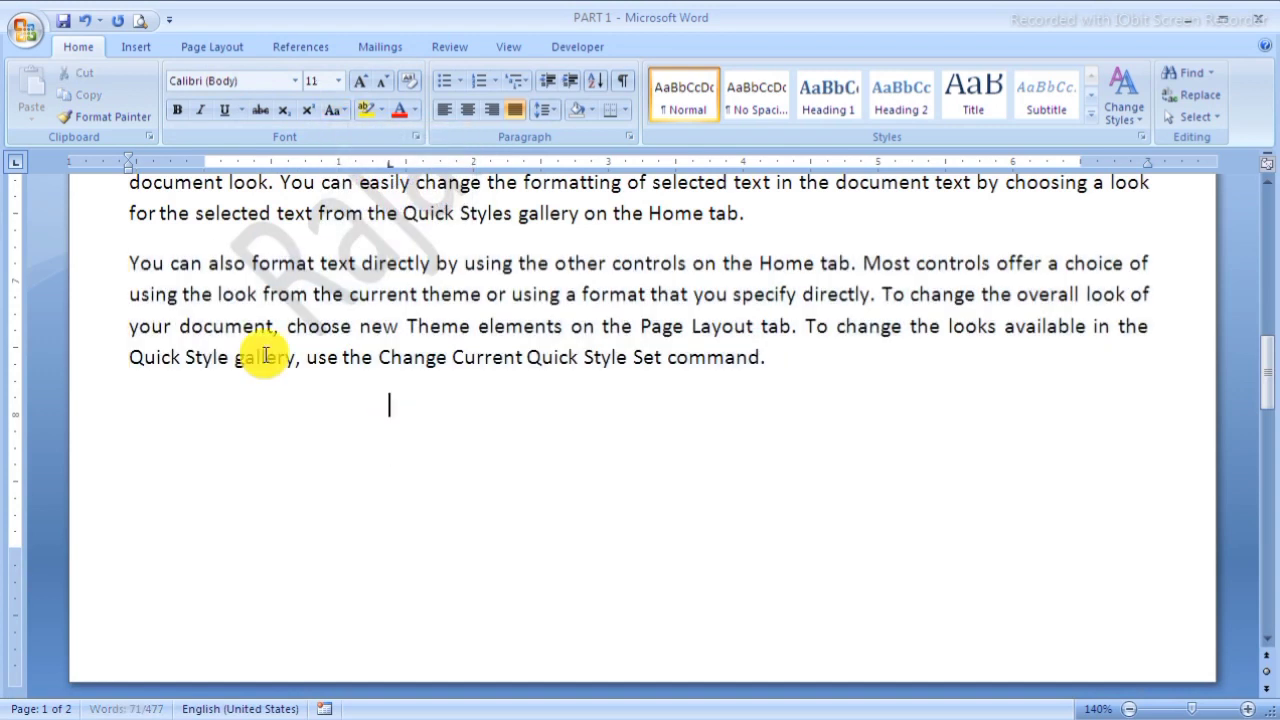
# Step: Move the words "on the Home tab" to the start of the last paragraph
pyautogui.doubleClick(127, 268)
pyautogui.click(128, 272)
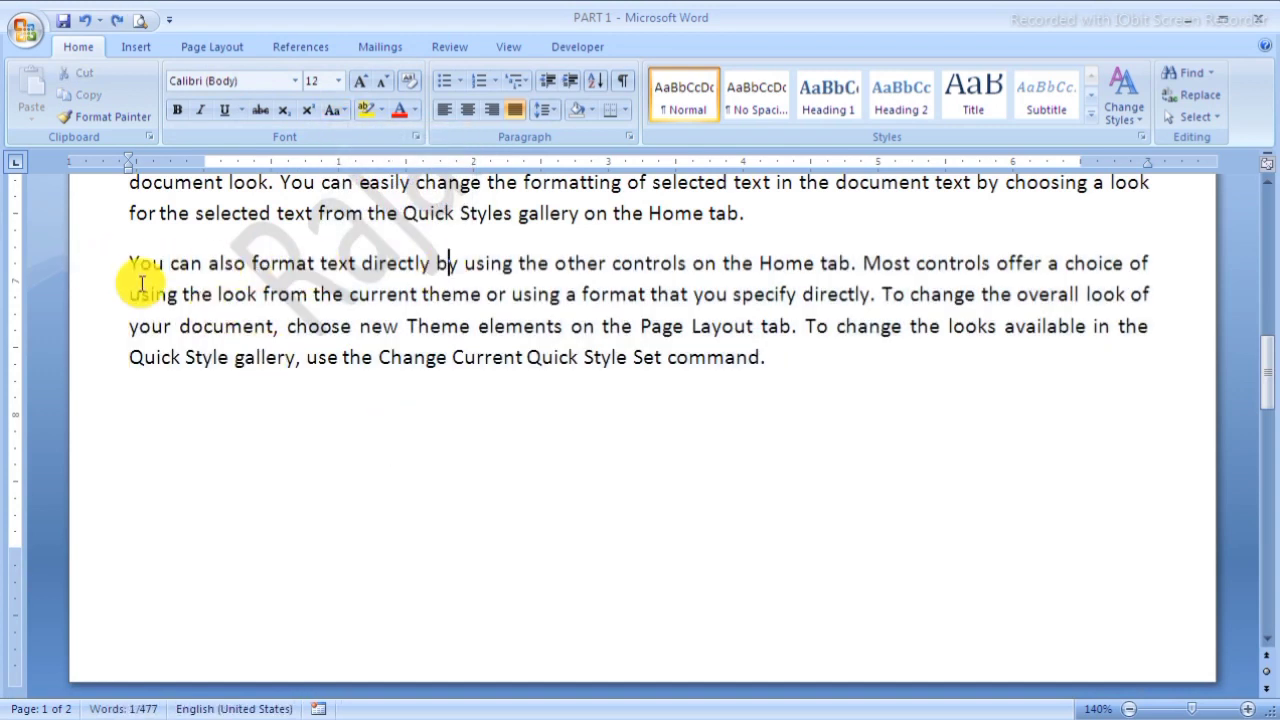
pyautogui.moveTo(126, 263); pyautogui.dragTo(852, 266)
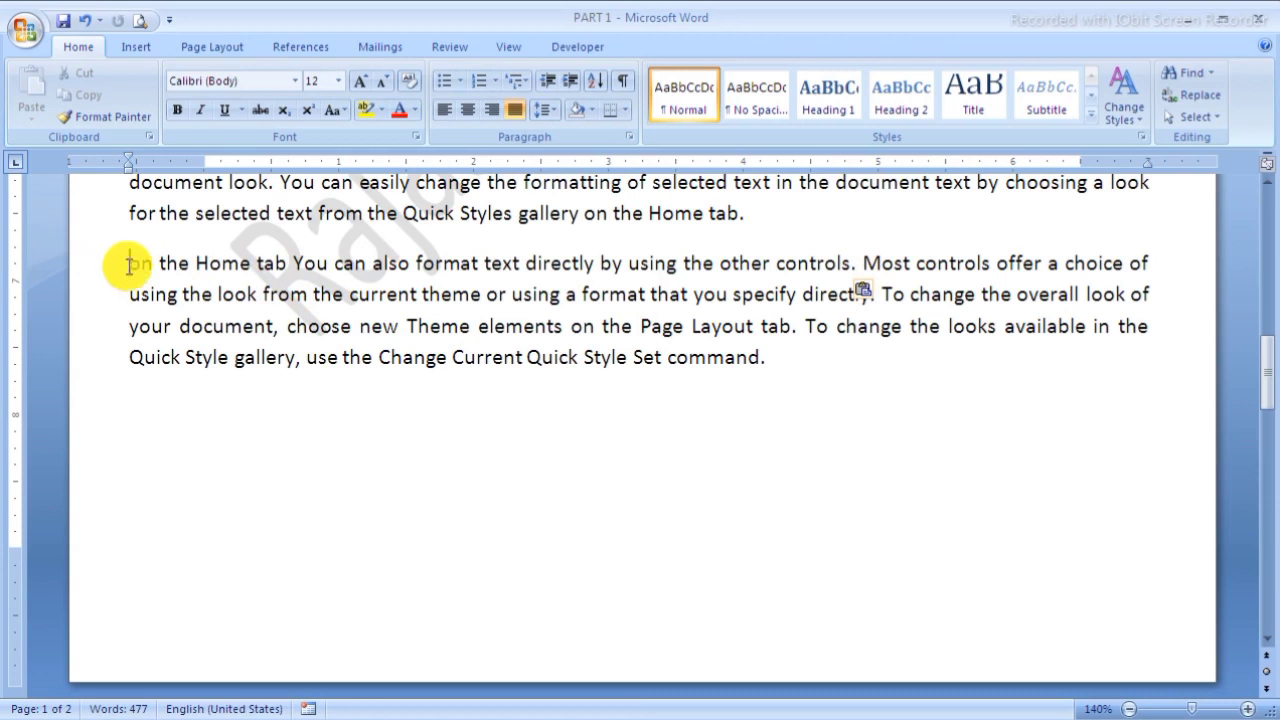
# Step: Select the first sentence of the last paragraph, ending "other controls.", and change its case to Sentence case
pyautogui.hotkey('shift', 'Right')
pyautogui.hotkey('shift', 'Right')
pyautogui.hotkey('shift', 'Right')
pyautogui.hotkey('shift', 'Right')
pyautogui.hotkey('shift', 'Right')
pyautogui.hotkey('shift', 'Right')
pyautogui.hotkey('shift', 'Right')
pyautogui.hotkey('shift', 'Right')
pyautogui.hotkey('shift', 'Right')
pyautogui.hotkey('shift', 'Right')
pyautogui.hotkey('shift', 'Right')
pyautogui.hotkey('shift', 'Right')
pyautogui.hotkey('shift', 'Right')
pyautogui.hotkey('shift', 'Right')
pyautogui.hotkey('shift', 'Right')
pyautogui.hotkey('shift', 'Right')
pyautogui.hotkey('shift', 'Right')
pyautogui.hotkey('shift', 'Right')
pyautogui.hotkey('shift', 'Right')
pyautogui.hotkey('shift', 'Right')
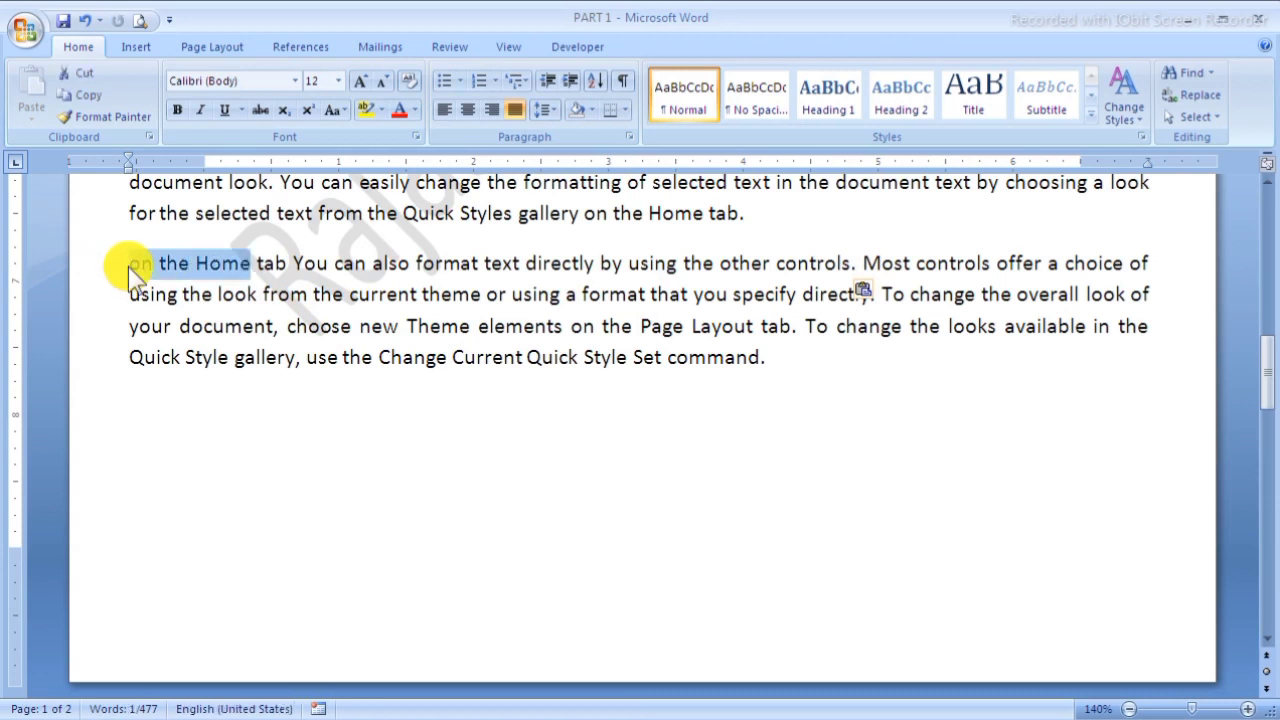
pyautogui.hotkey('shift', 'Right')
pyautogui.hotkey('shift', 'Right')
pyautogui.hotkey('shift', 'Right')
pyautogui.hotkey('shift', 'Right')
pyautogui.hotkey('shift', 'Right')
pyautogui.hotkey('shift', 'Right')
pyautogui.hotkey('shift', 'Right')
pyautogui.hotkey('shift', 'Right')
pyautogui.hotkey('shift', 'Right')
pyautogui.hotkey('shift', 'Right')
pyautogui.hotkey('shift', 'Right')
pyautogui.hotkey('shift', 'Right')
pyautogui.hotkey('shift', 'Right')
pyautogui.hotkey('shift', 'Right')
pyautogui.hotkey('shift', 'Right')
pyautogui.hotkey('shift', 'Right')
pyautogui.hotkey('shift', 'Right')
pyautogui.hotkey('shift', 'Right')
pyautogui.hotkey('shift', 'Right')
pyautogui.hotkey('shift', 'Right')
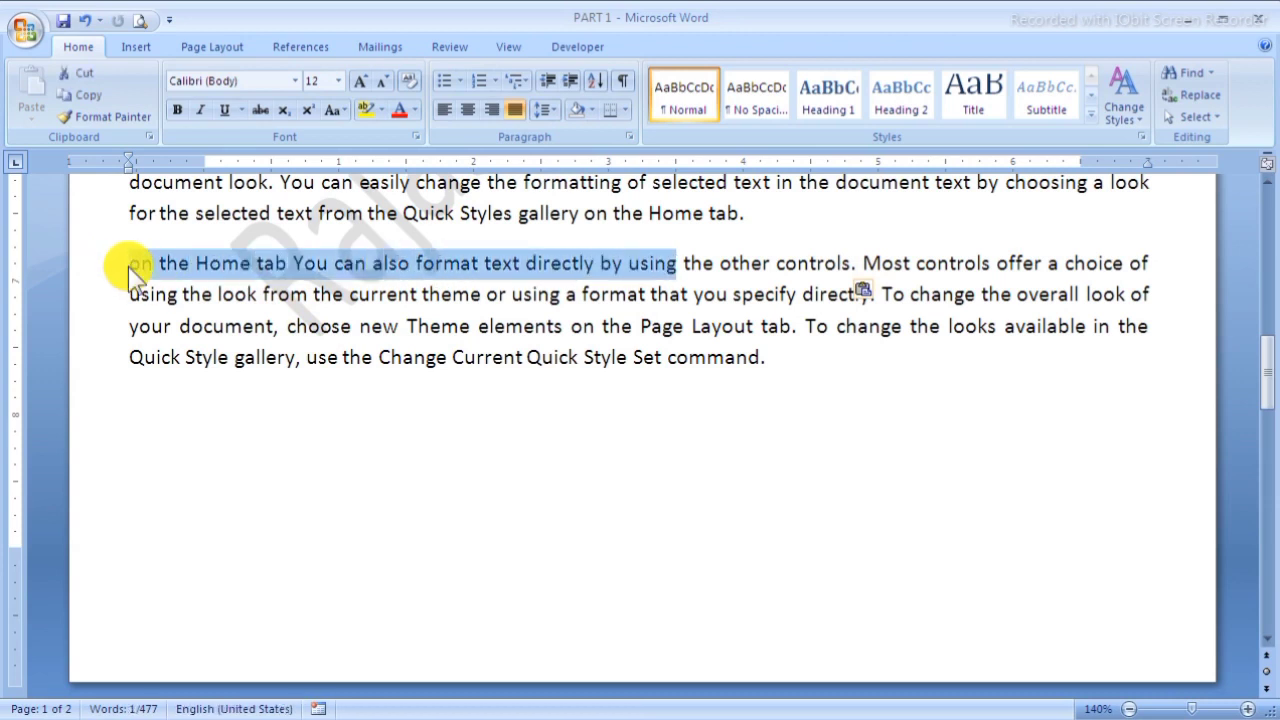
pyautogui.hotkey('shift', 'Left')
pyautogui.hotkey('shift', 'Left')
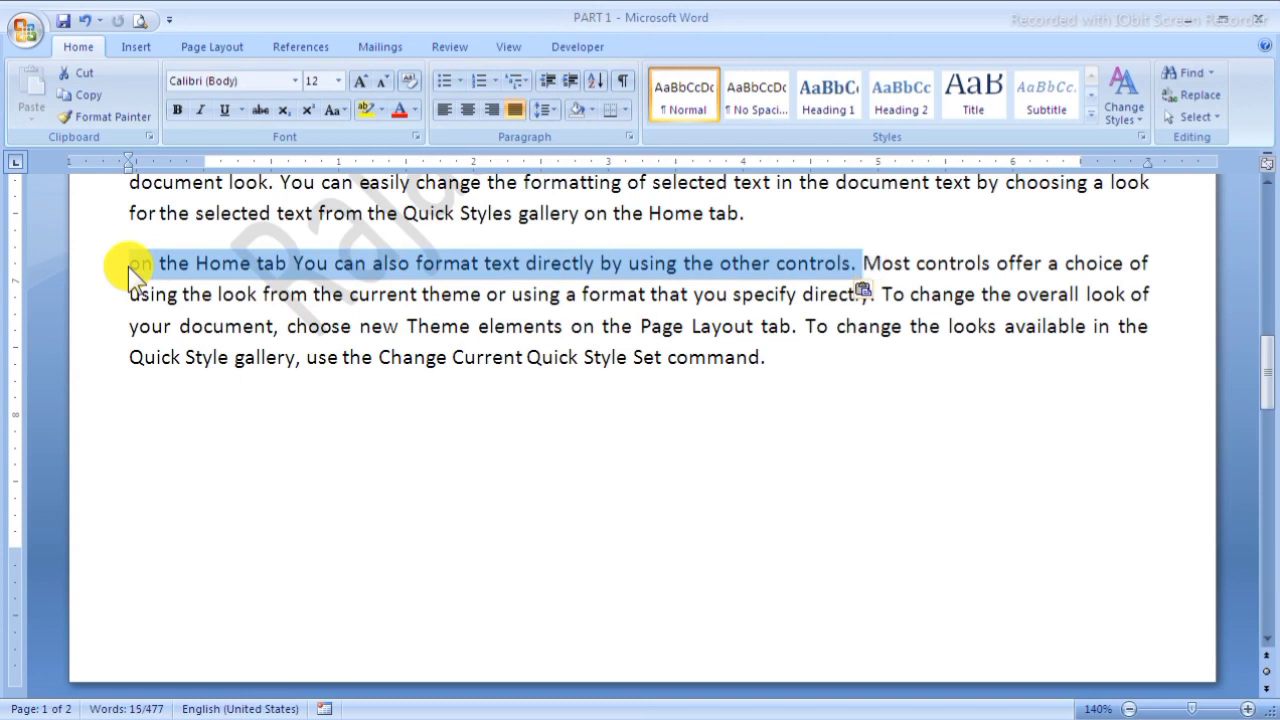
pyautogui.click(334, 107)
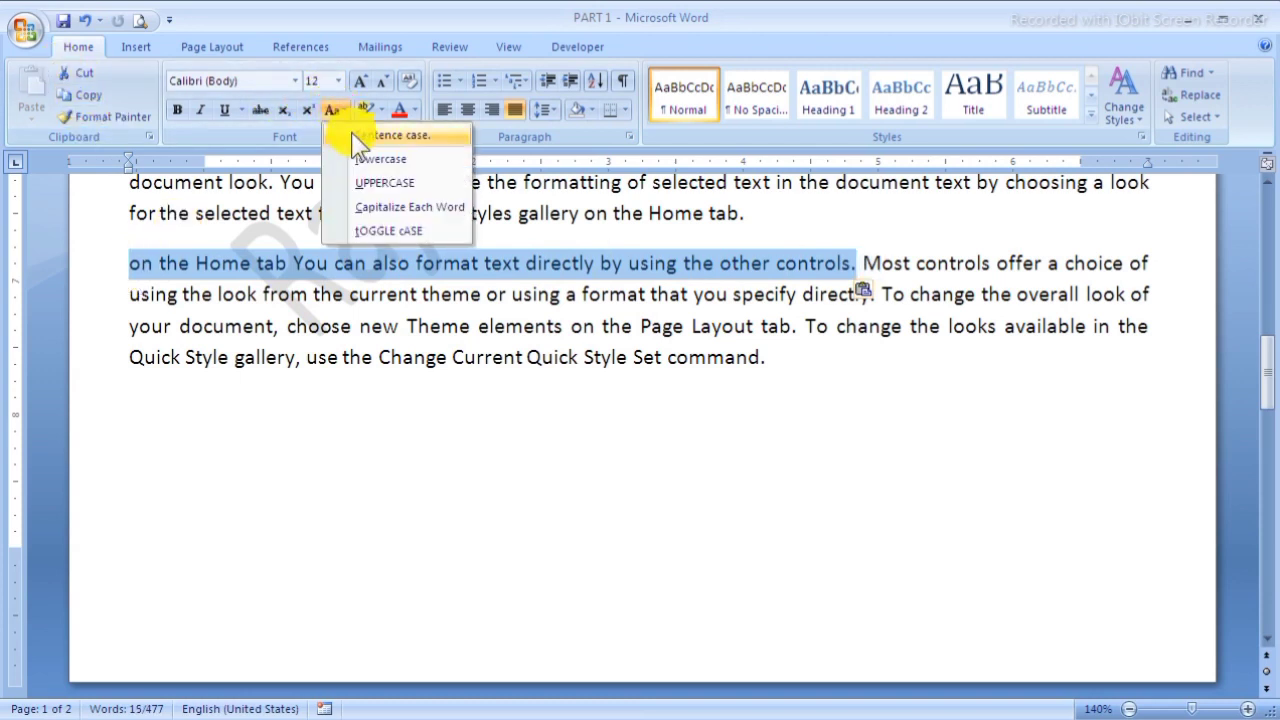
pyautogui.click(362, 134)
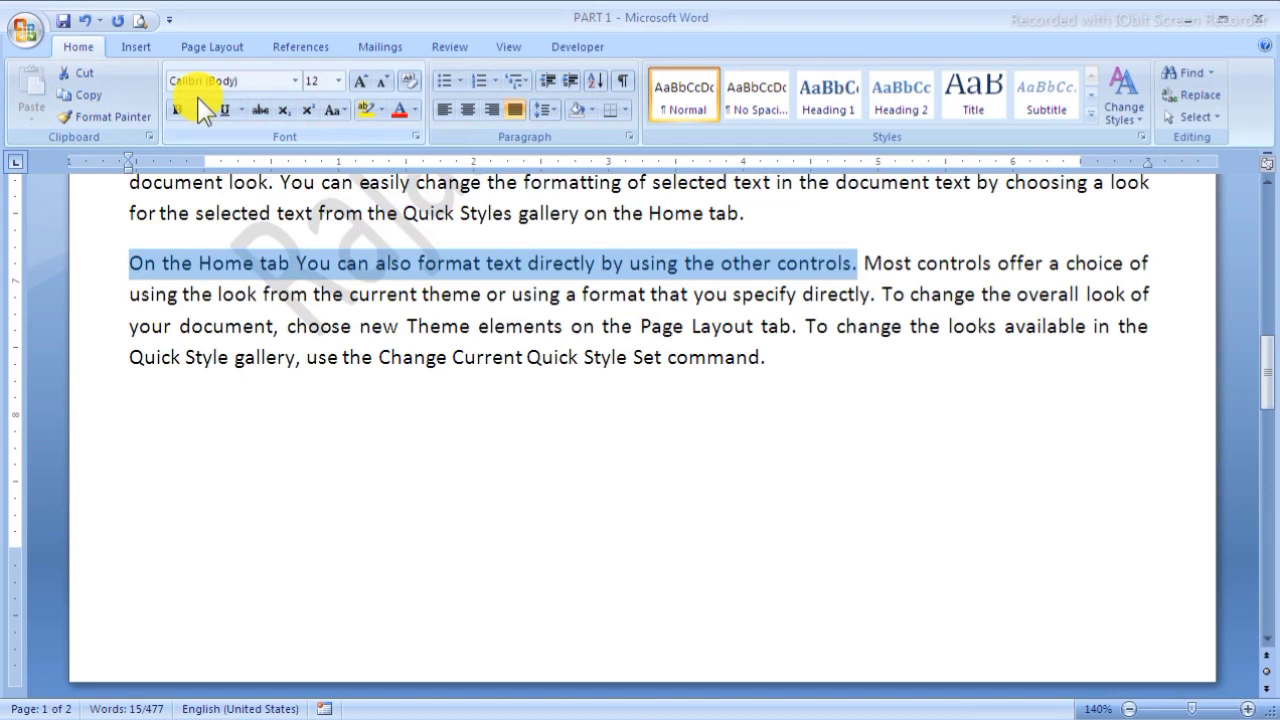
# Step: Change the case of the last paragraph's selected first sentence to lowercase
pyautogui.click(333, 110)
pyautogui.click(345, 156)
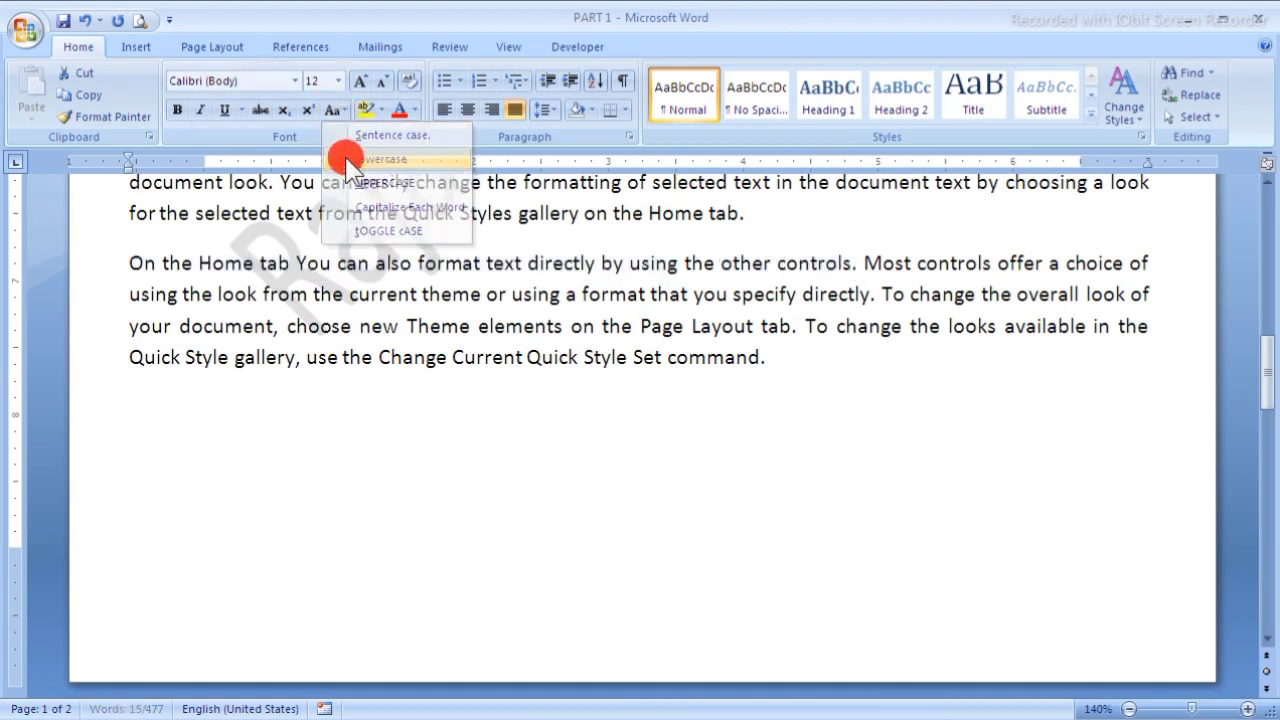
# Step: Change the selected first sentence of the last paragraph to UPPERCASE, switch it to Capitalize Each Word, and clear the selection
pyautogui.click(335, 108)
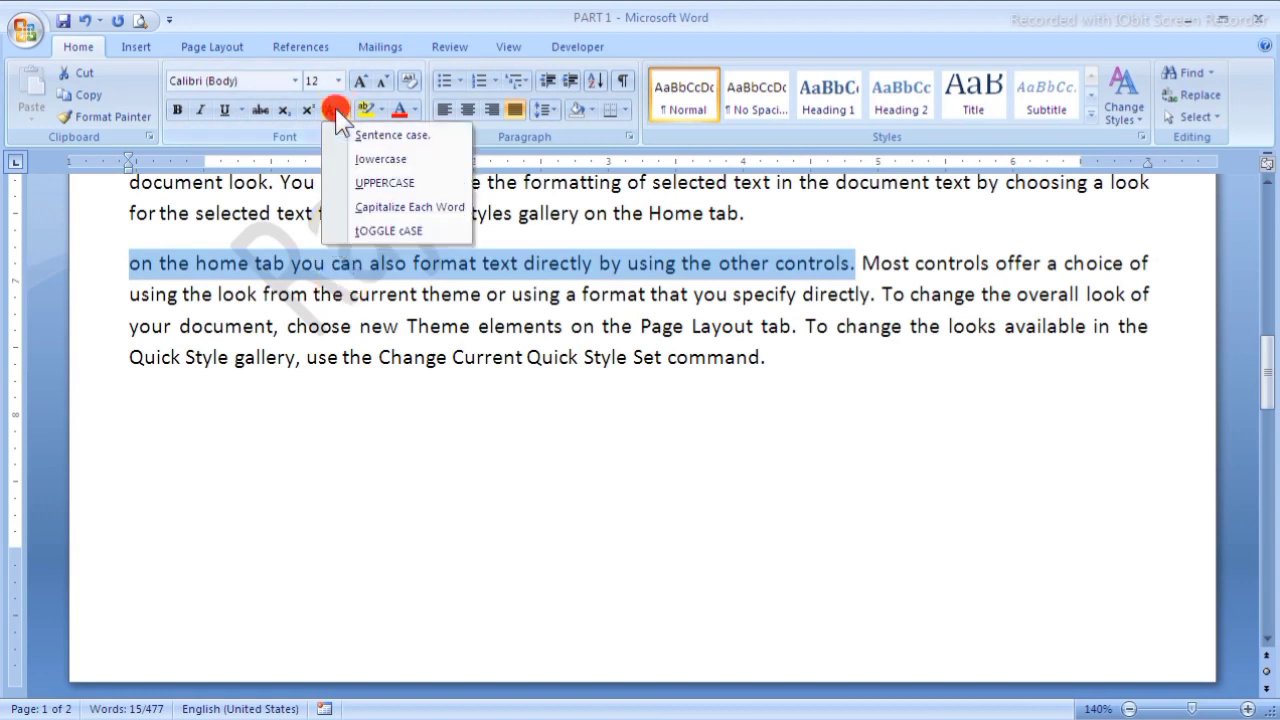
pyautogui.click(370, 182)
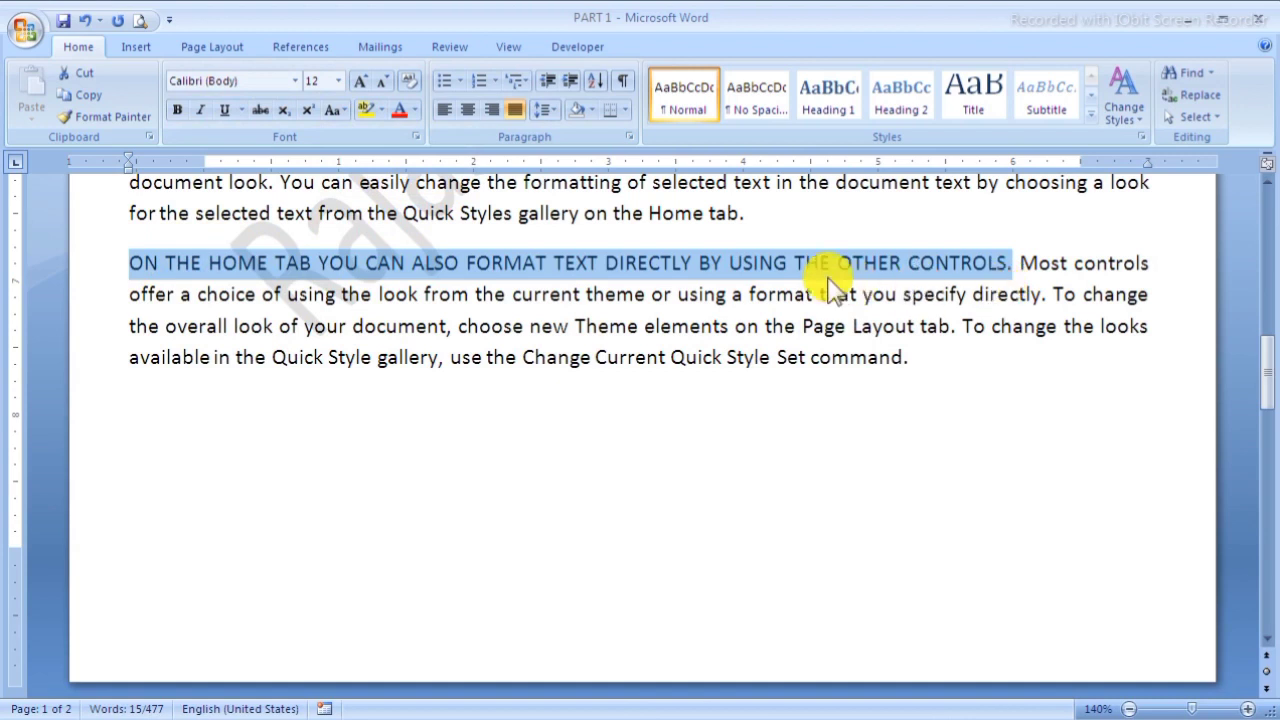
pyautogui.click(336, 110)
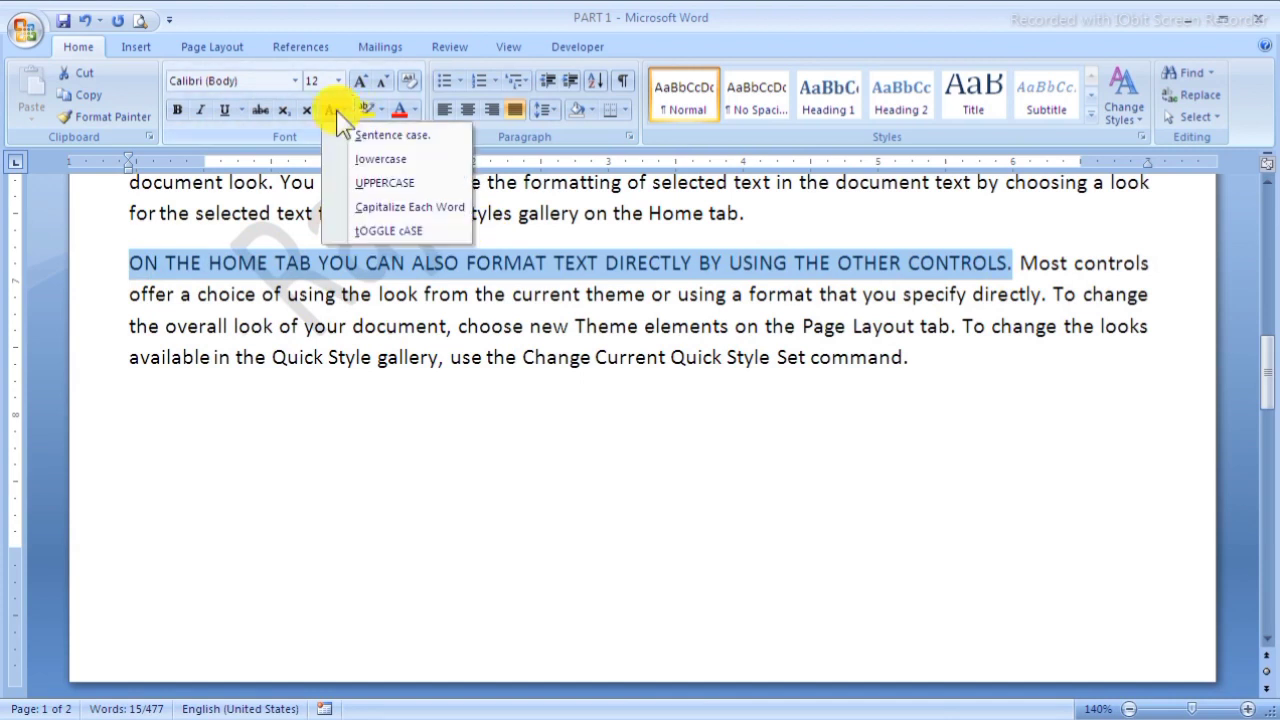
pyautogui.click(374, 210)
pyautogui.click(336, 262)
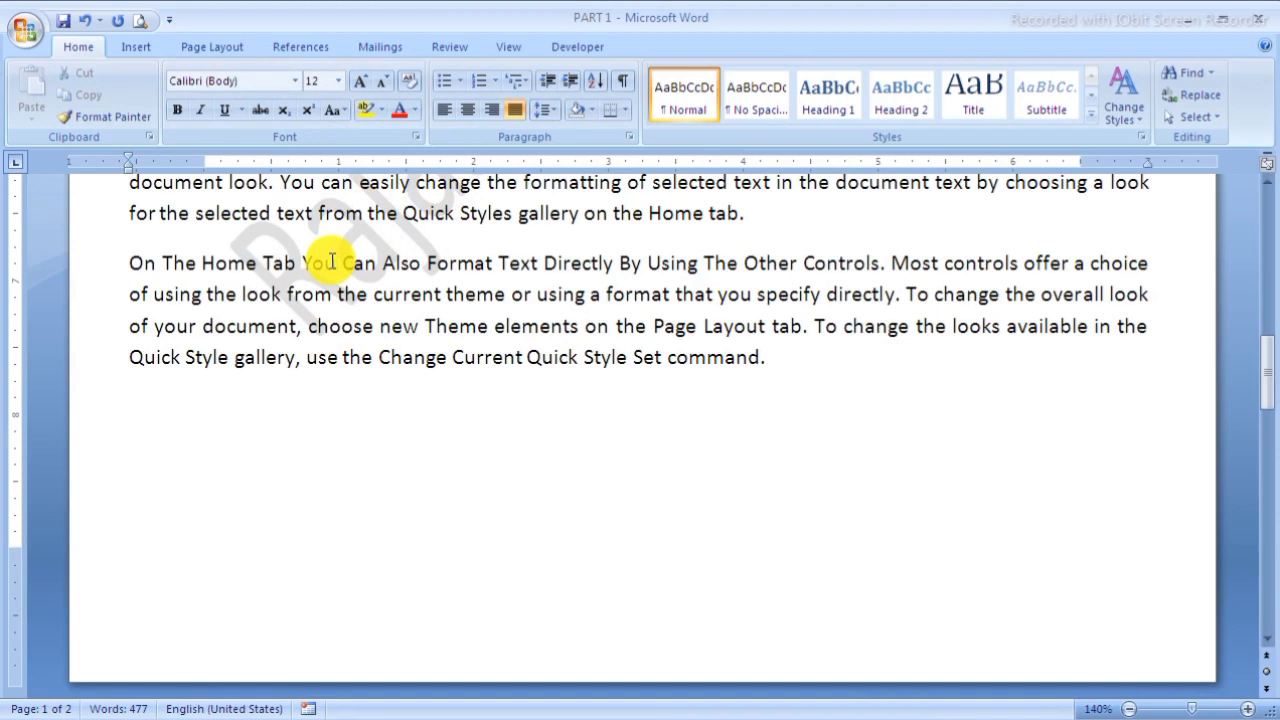
pyautogui.click(882, 263)
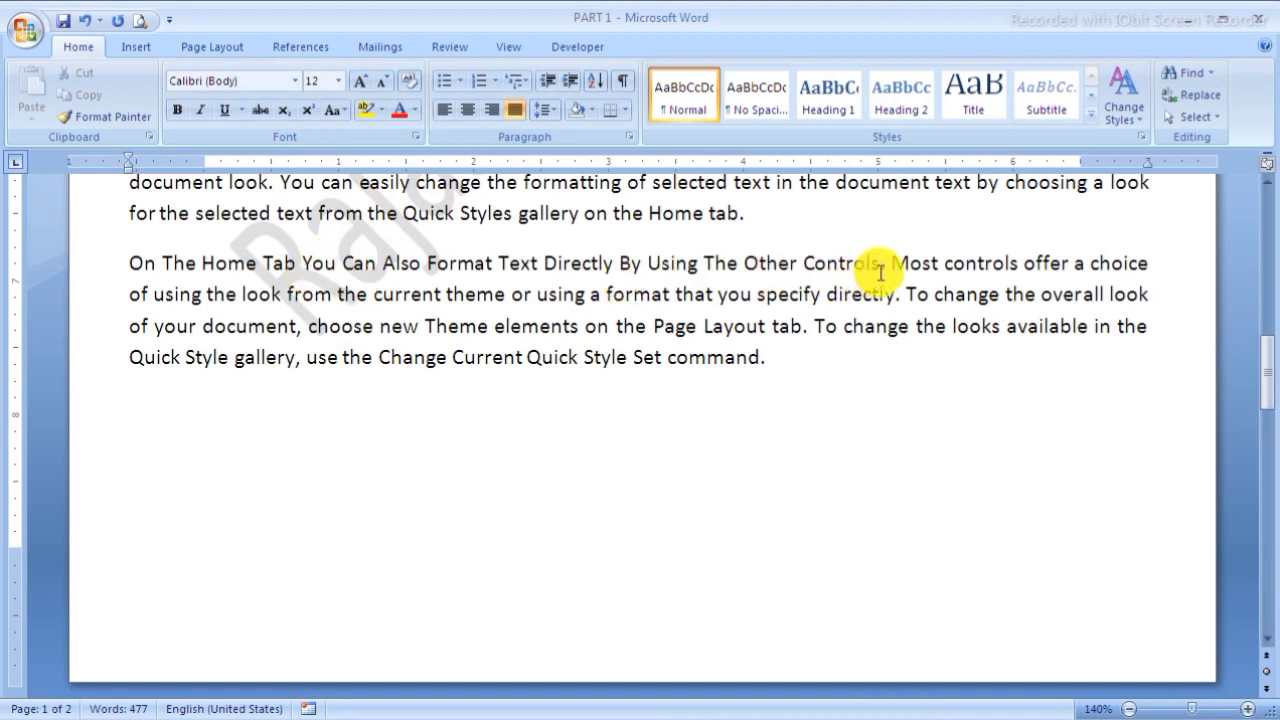
pyautogui.click(557, 263)
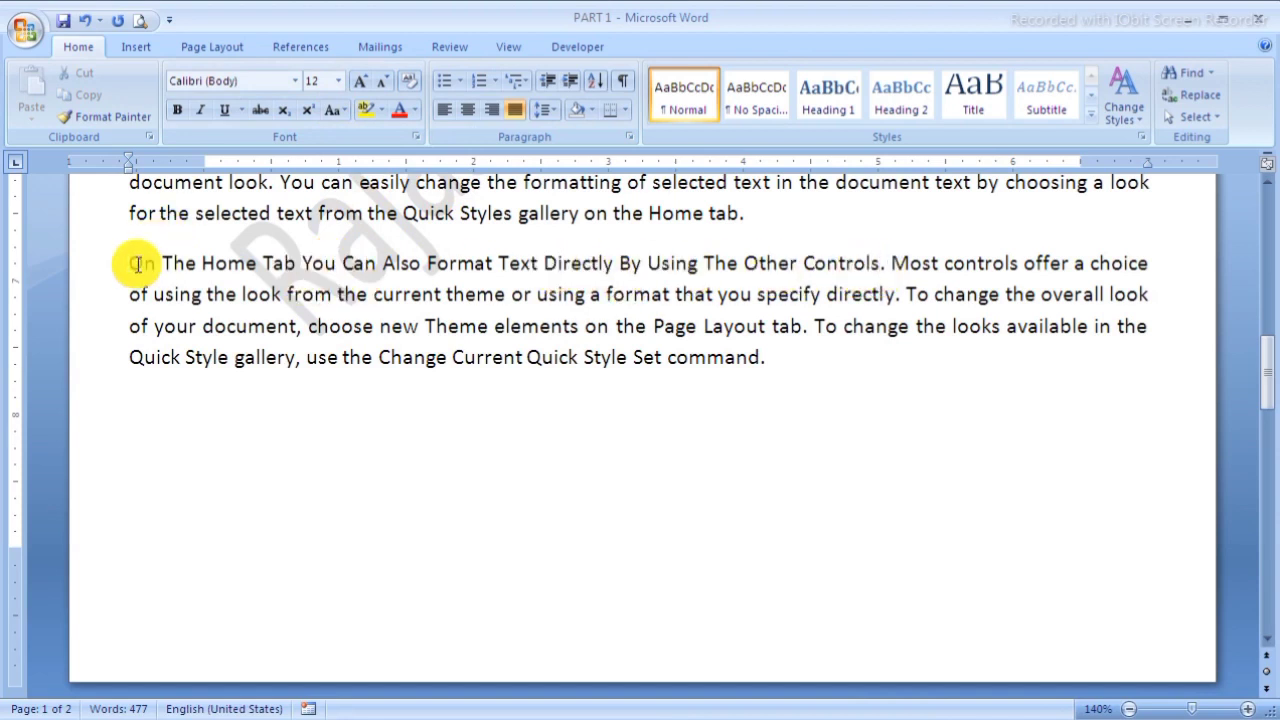
# Step: Select the whole last paragraph and change its case to tOGGLE cASE
pyautogui.click(337, 108)
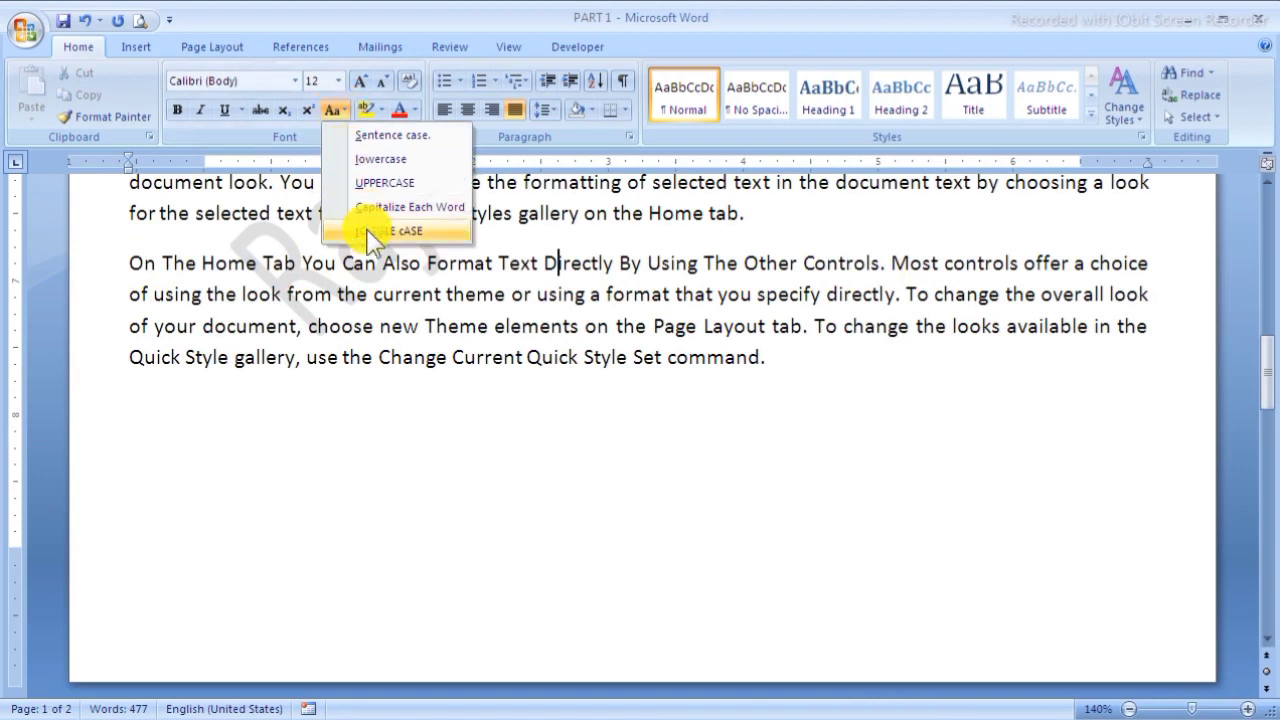
pyautogui.click(183, 331)
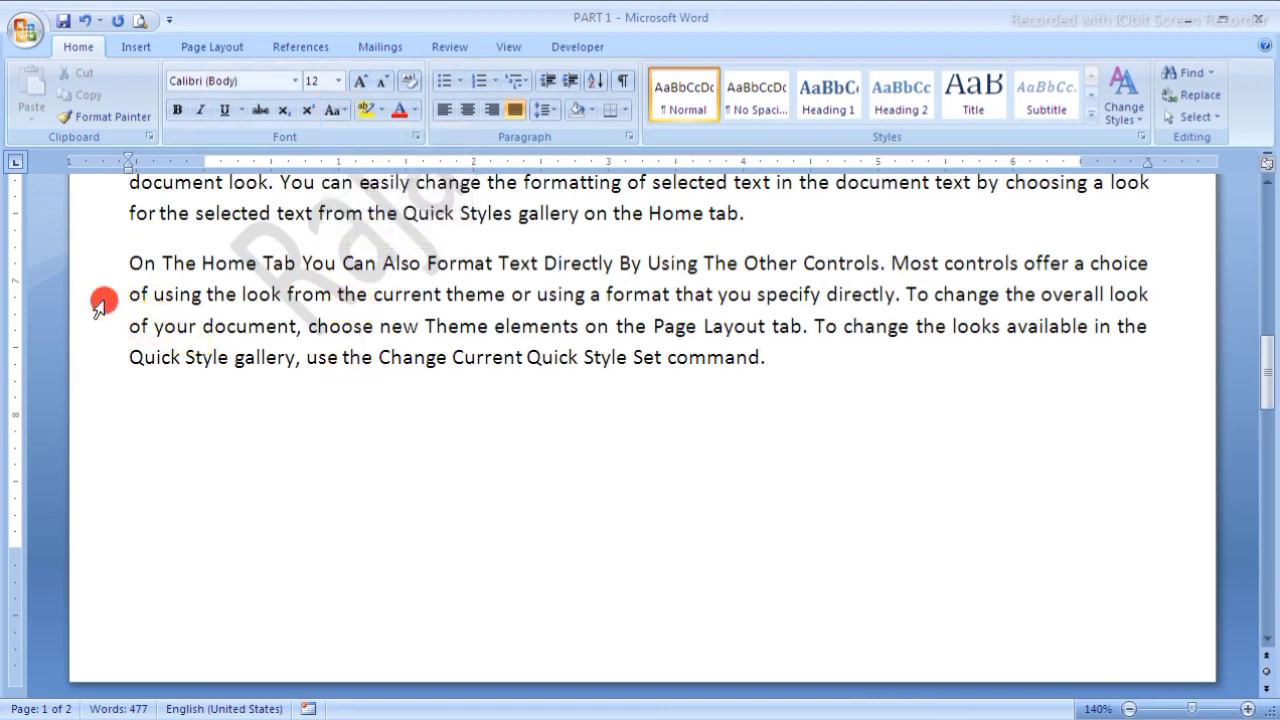
pyautogui.doubleClick(103, 308)
pyautogui.click(337, 109)
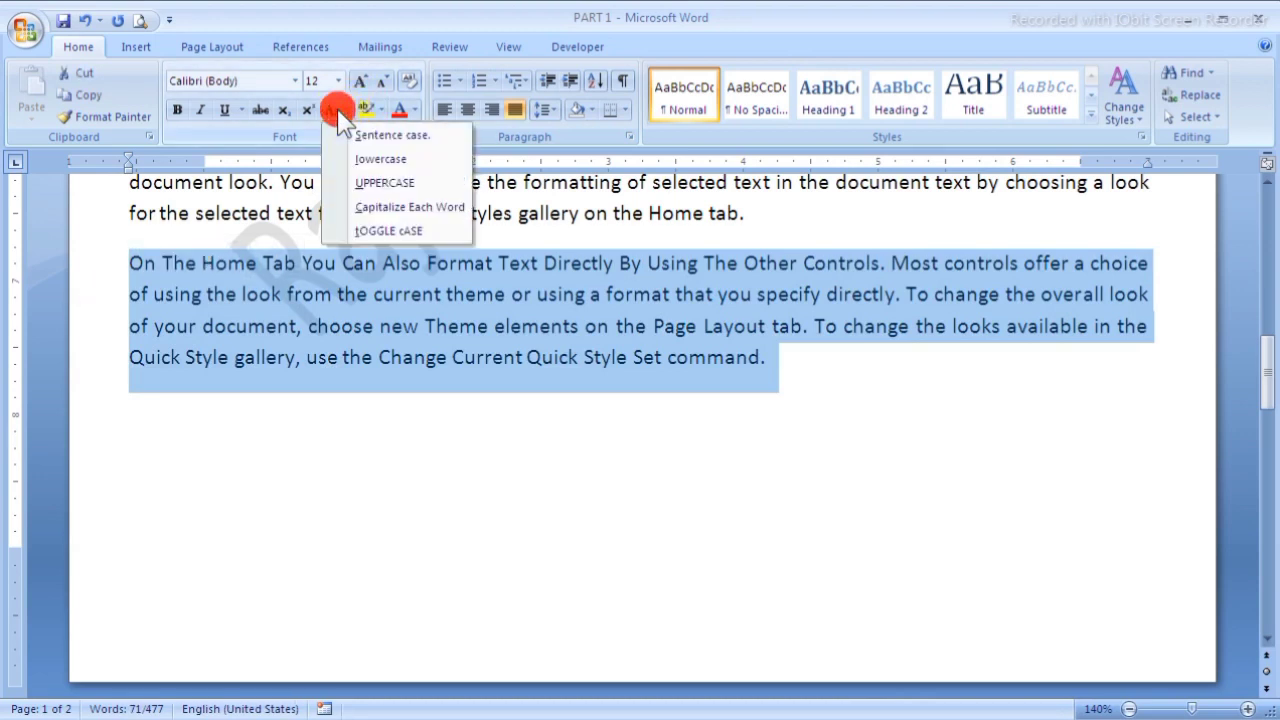
pyautogui.click(380, 231)
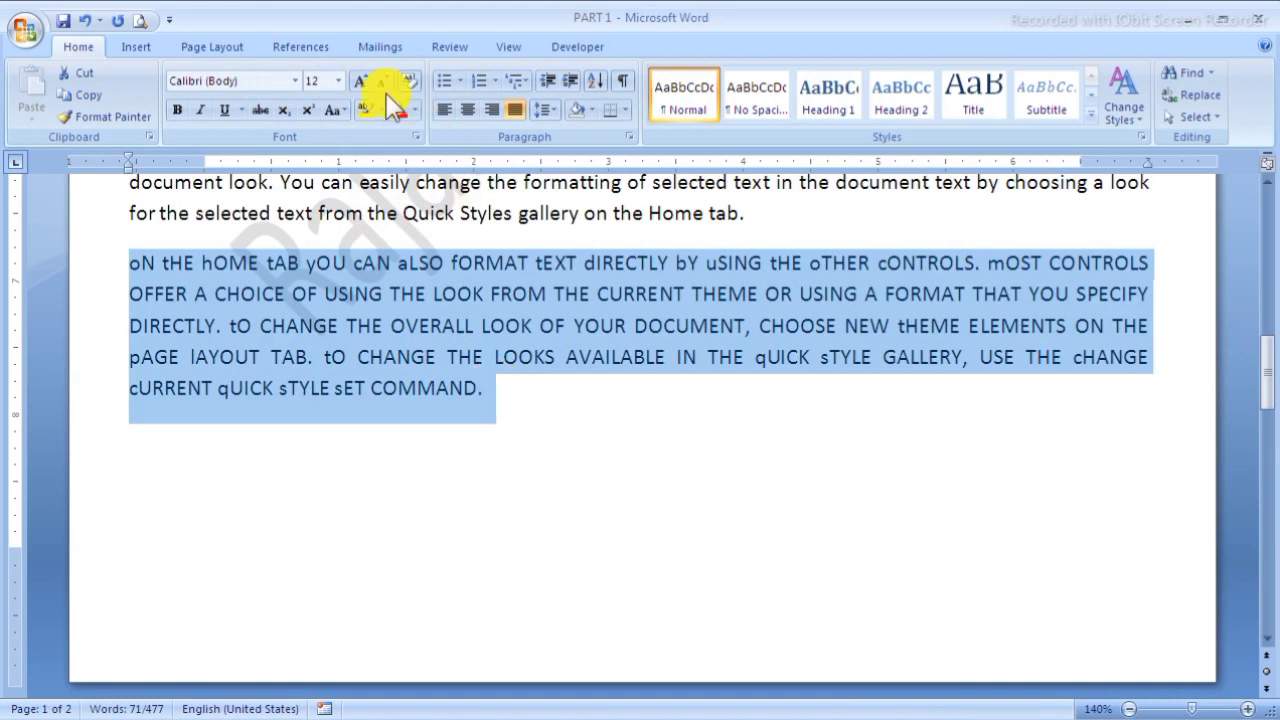
# Step: Change the case of the selected last paragraph to Sentence case and clear the selection
pyautogui.click(340, 110)
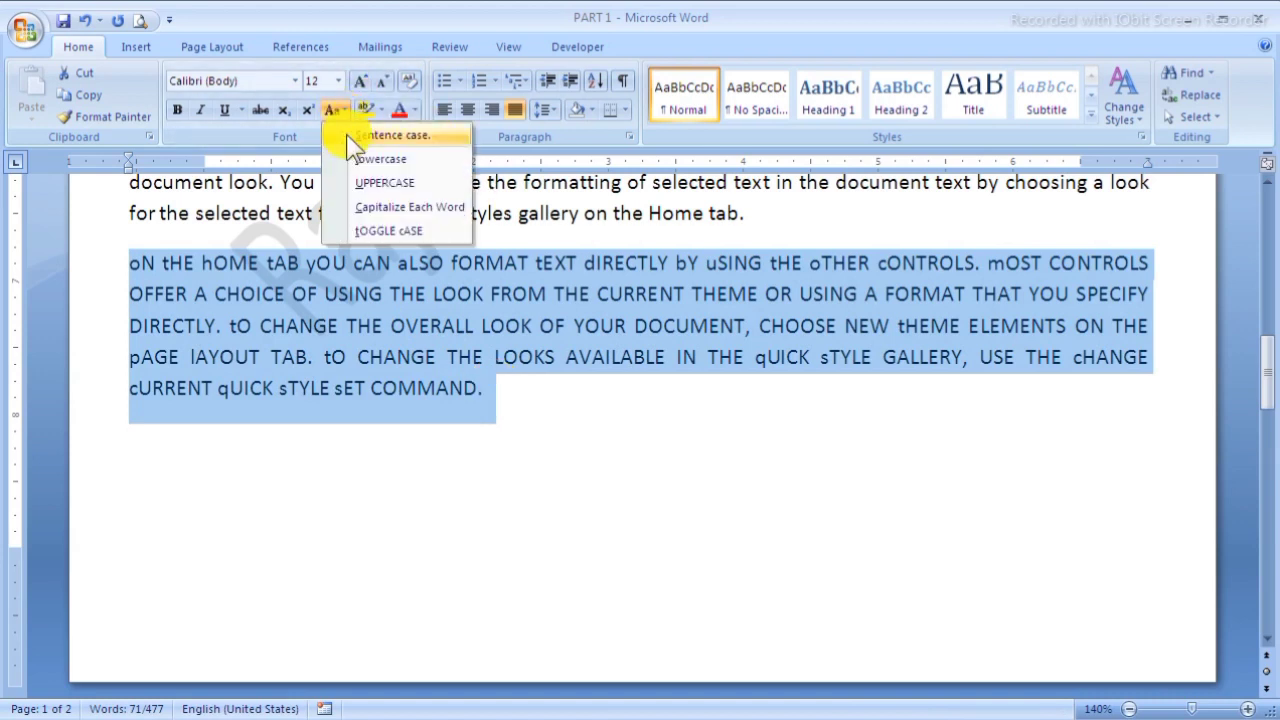
pyautogui.click(347, 136)
pyautogui.click(368, 408)
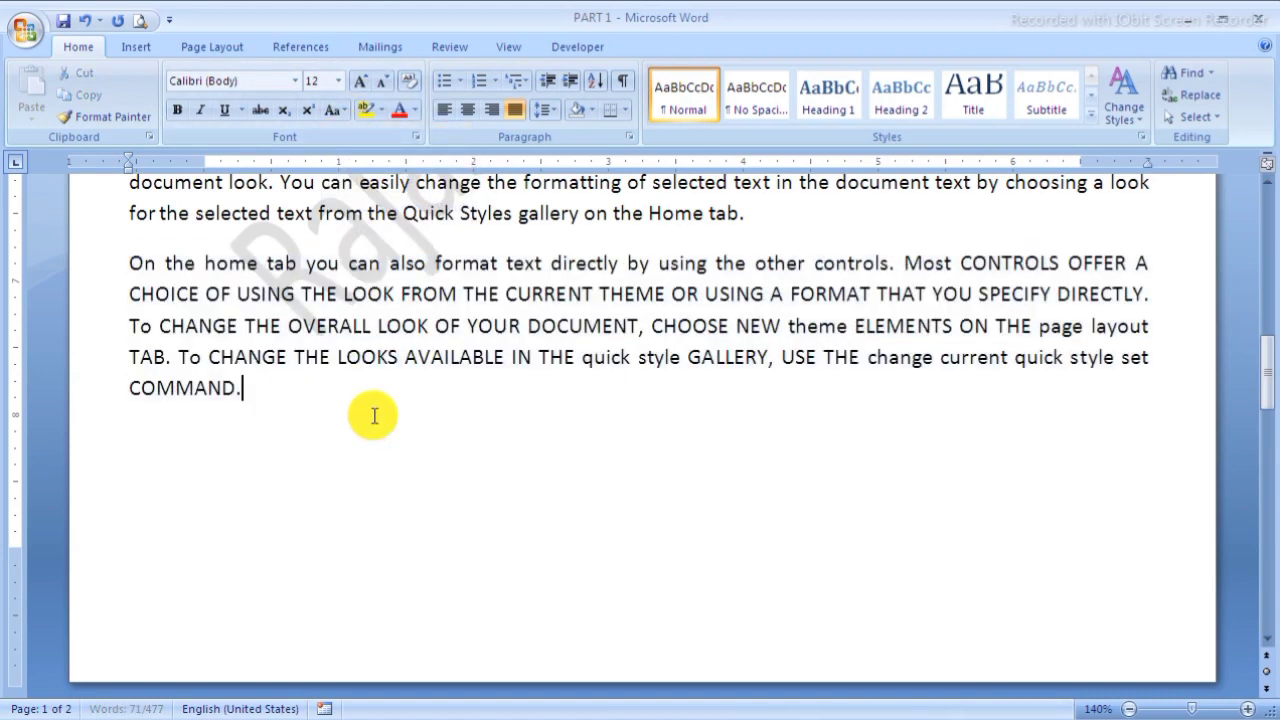
# Step: Select the document's first paragraph and highlight its text in yellow
pyautogui.scroll(1, 374, 410)
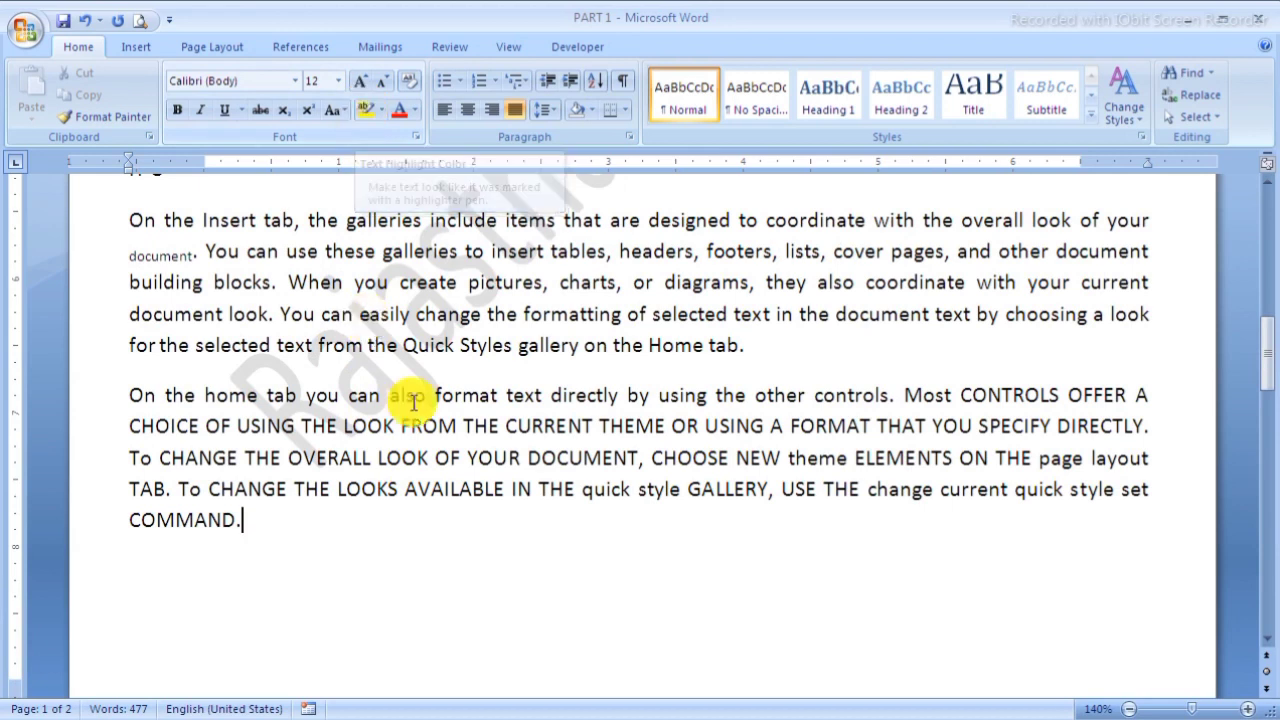
pyautogui.scroll(1, 420, 394)
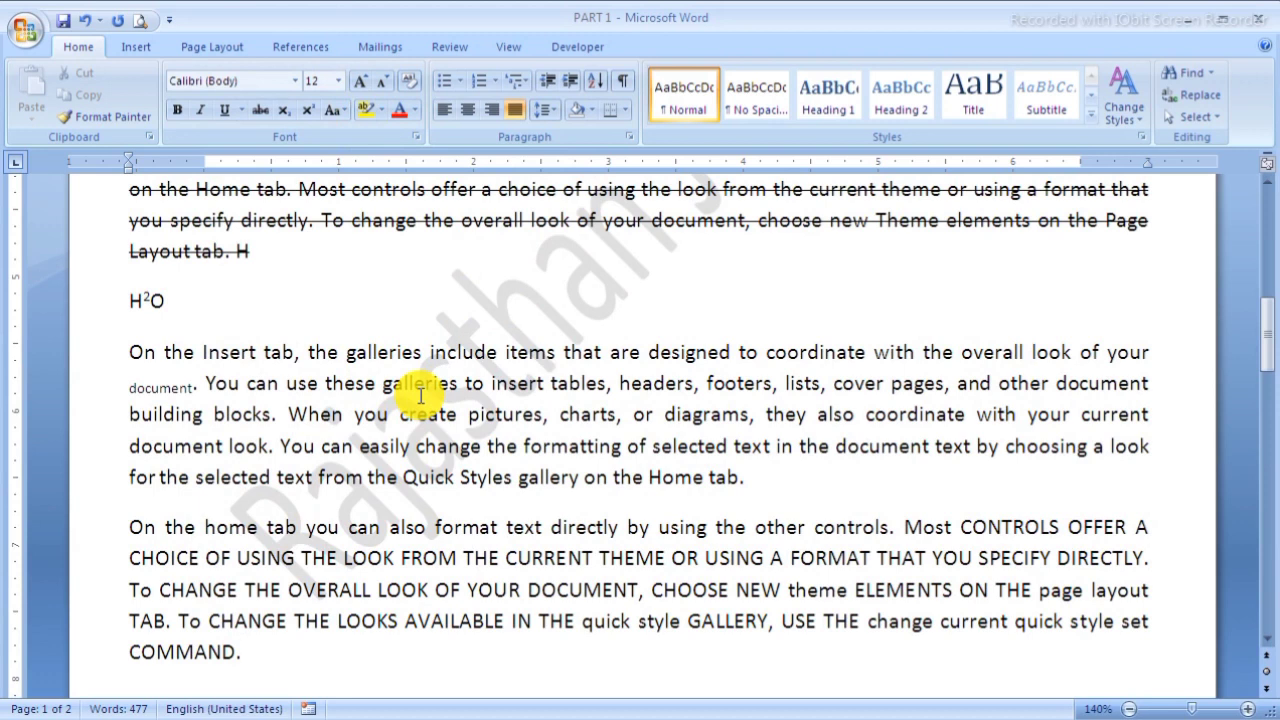
pyautogui.scroll(-2, 405, 357)
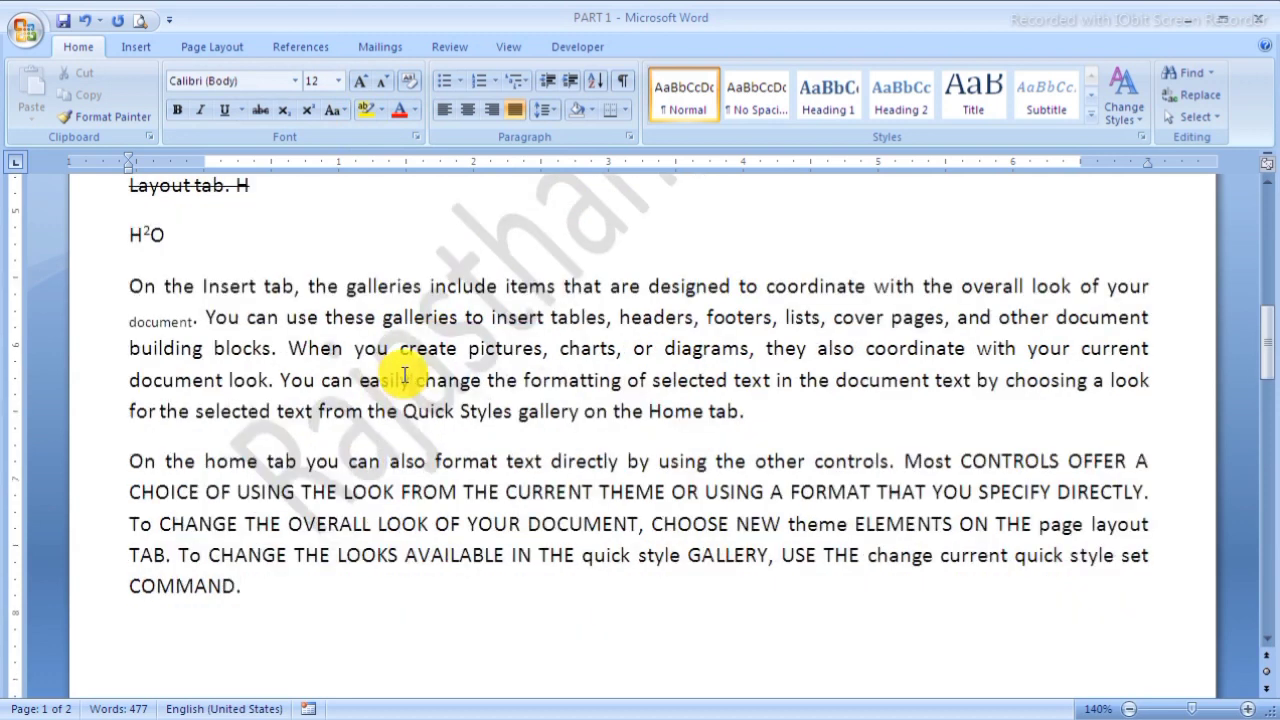
pyautogui.scroll(-1, 400, 360)
pyautogui.scroll(4, 400, 380)
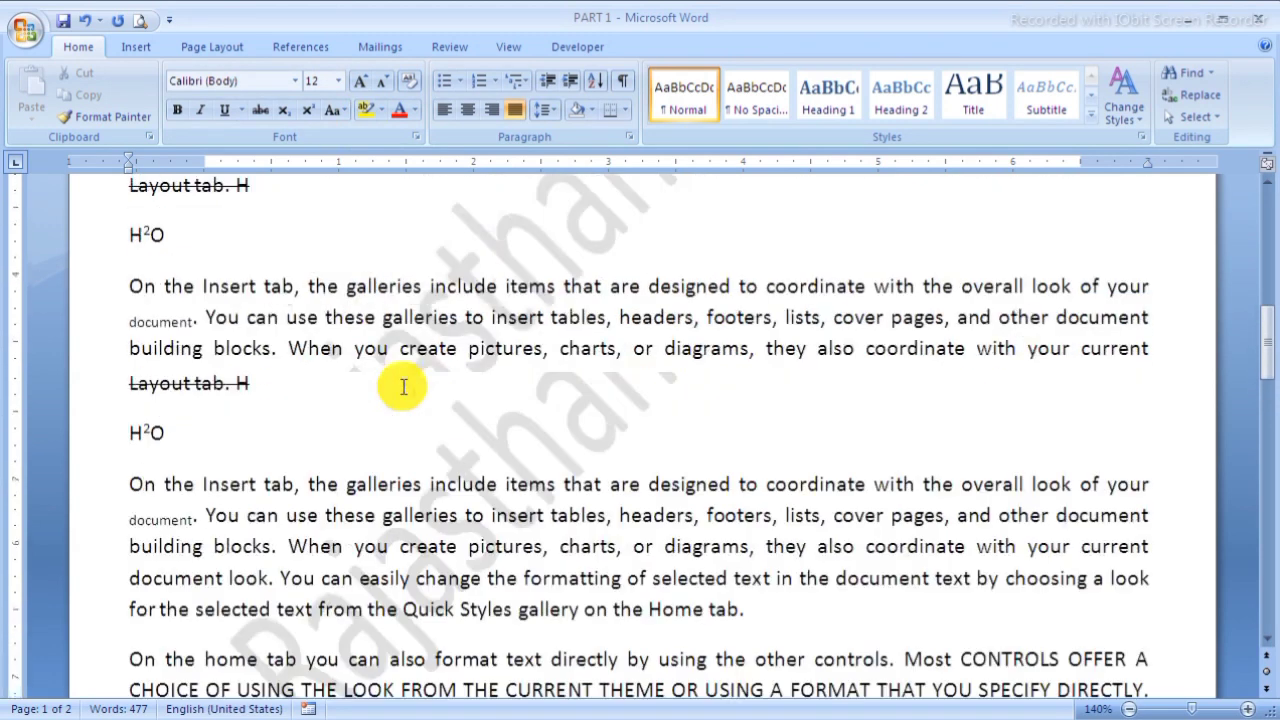
pyautogui.scroll(-8, 400, 380)
pyautogui.scroll(3, 404, 386)
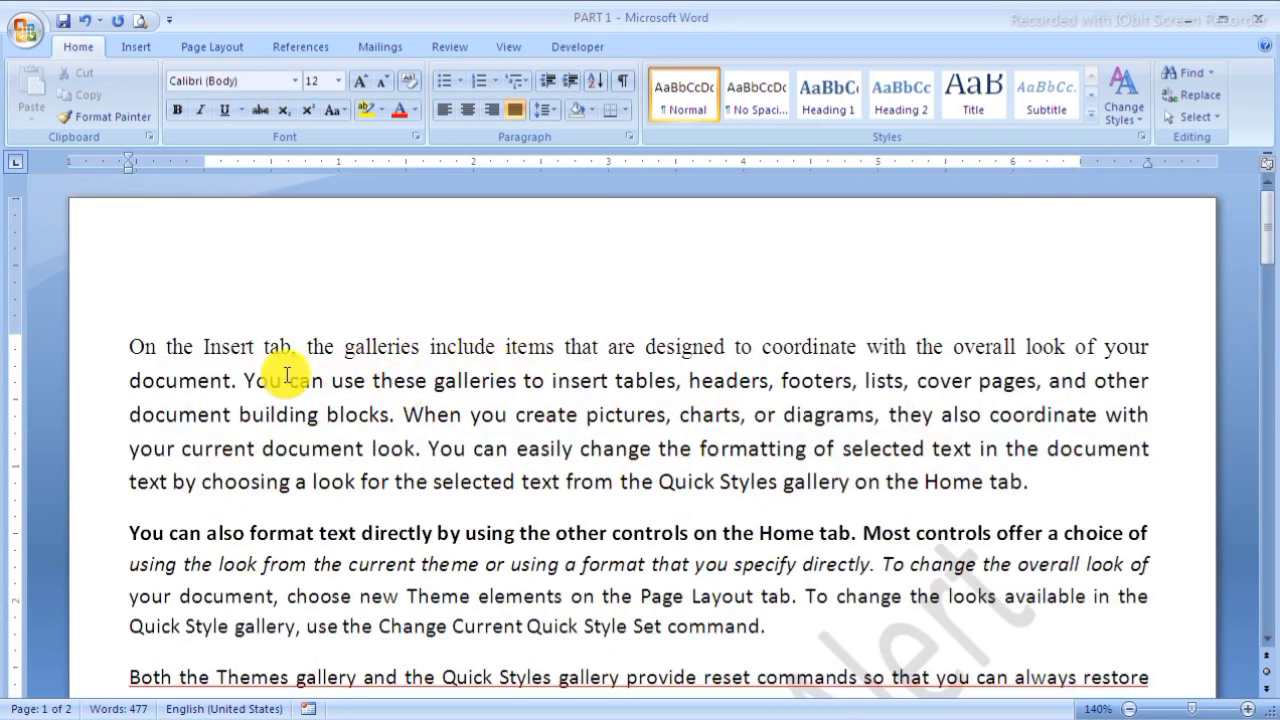
pyautogui.click(95, 412)
pyautogui.doubleClick(95, 412)
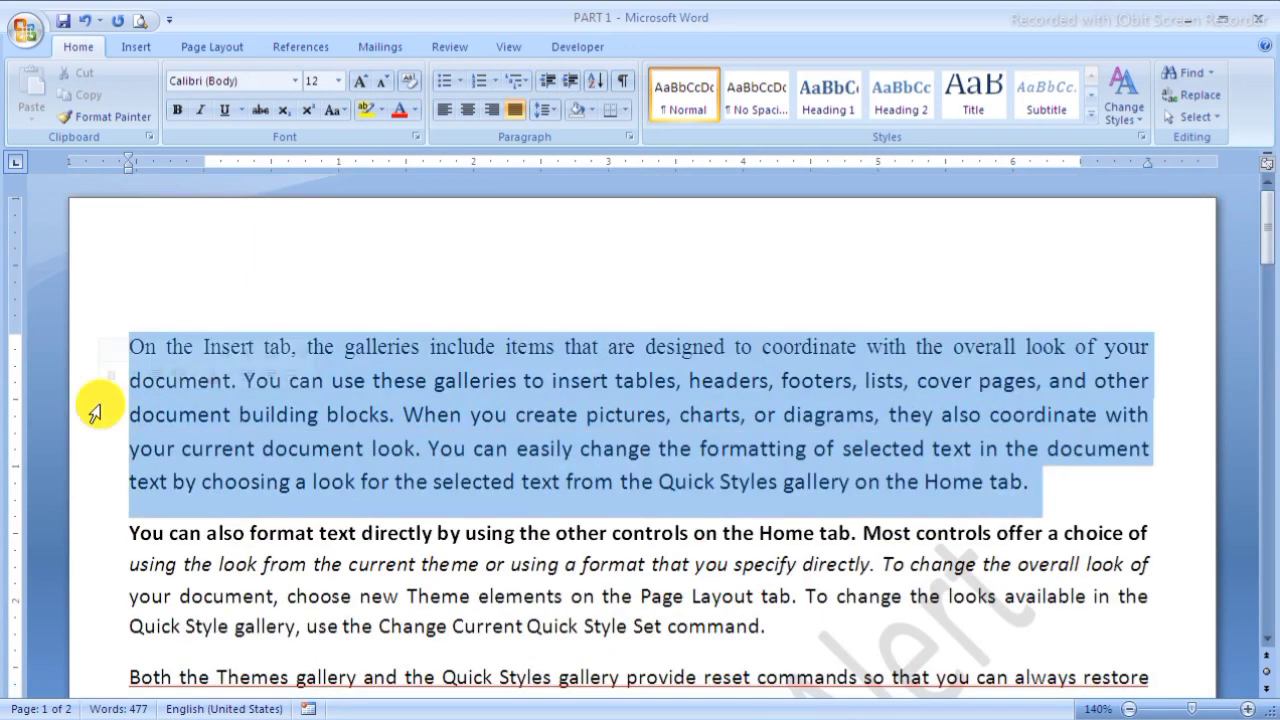
pyautogui.click(362, 109)
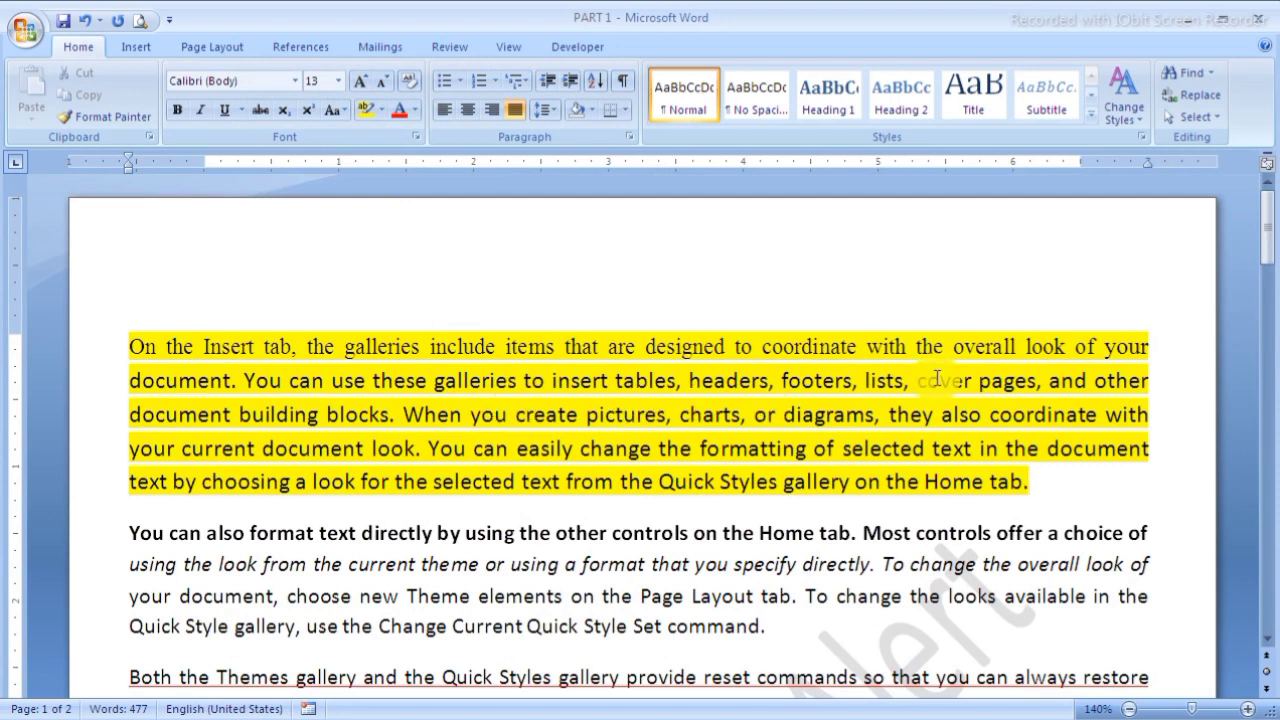
# Step: Remove the yellow highlight from the first paragraph and reapply it
pyautogui.doubleClick(86, 409)
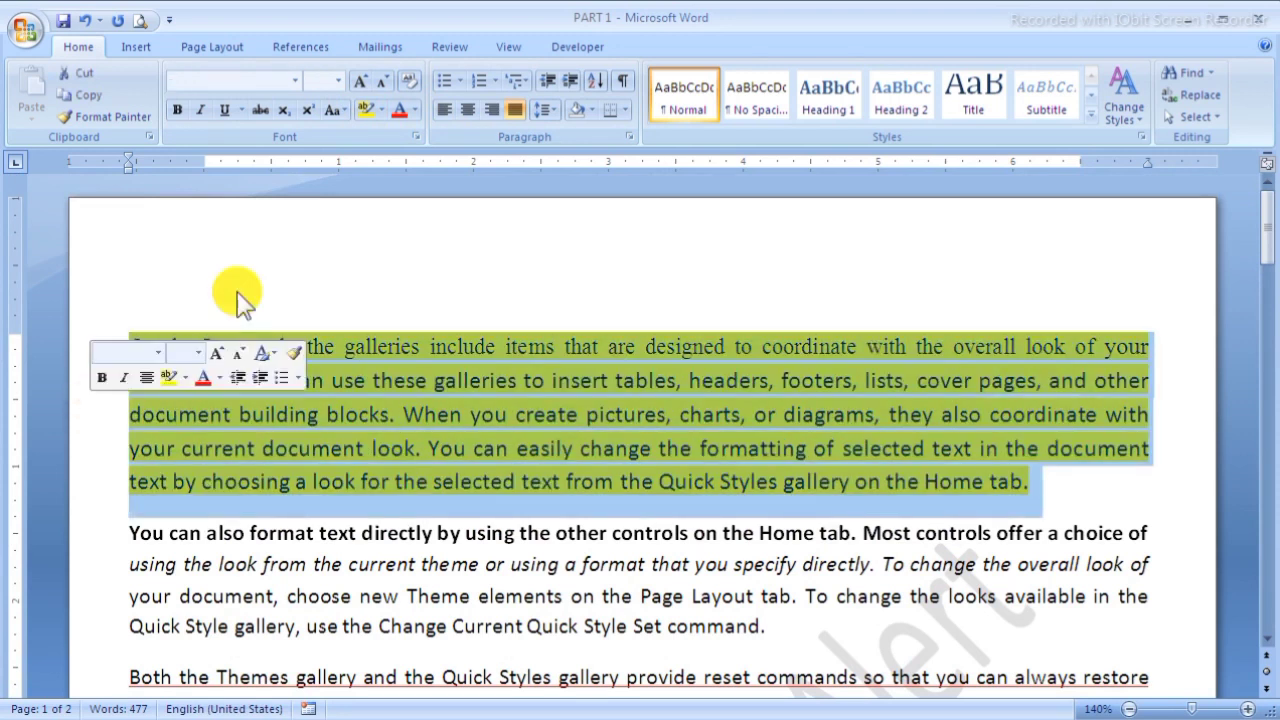
pyautogui.click(364, 107)
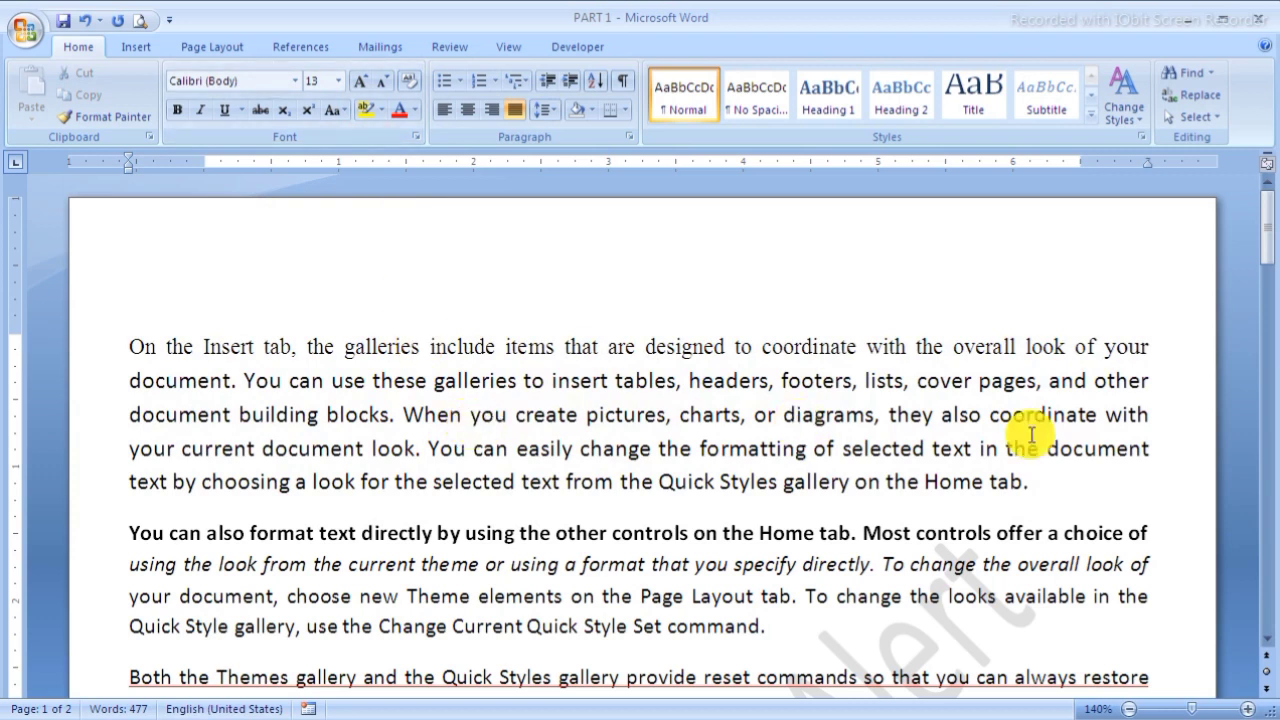
pyautogui.doubleClick(92, 416)
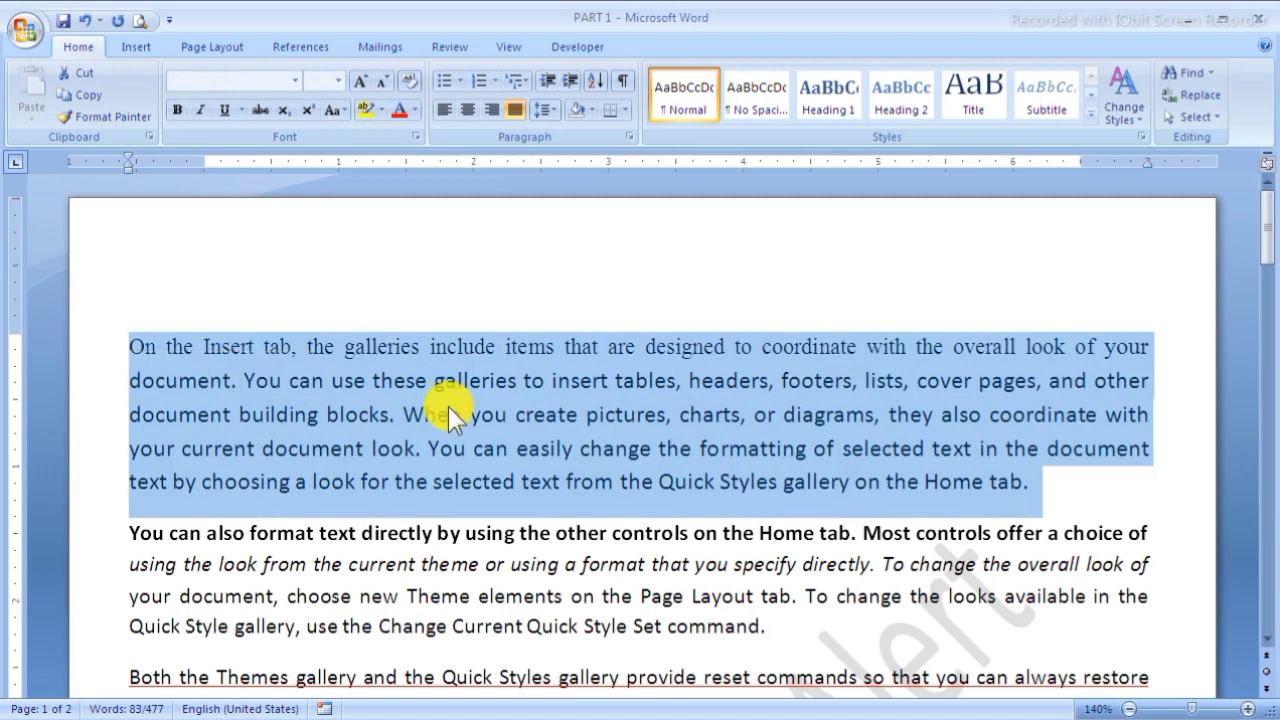
pyautogui.click(363, 105)
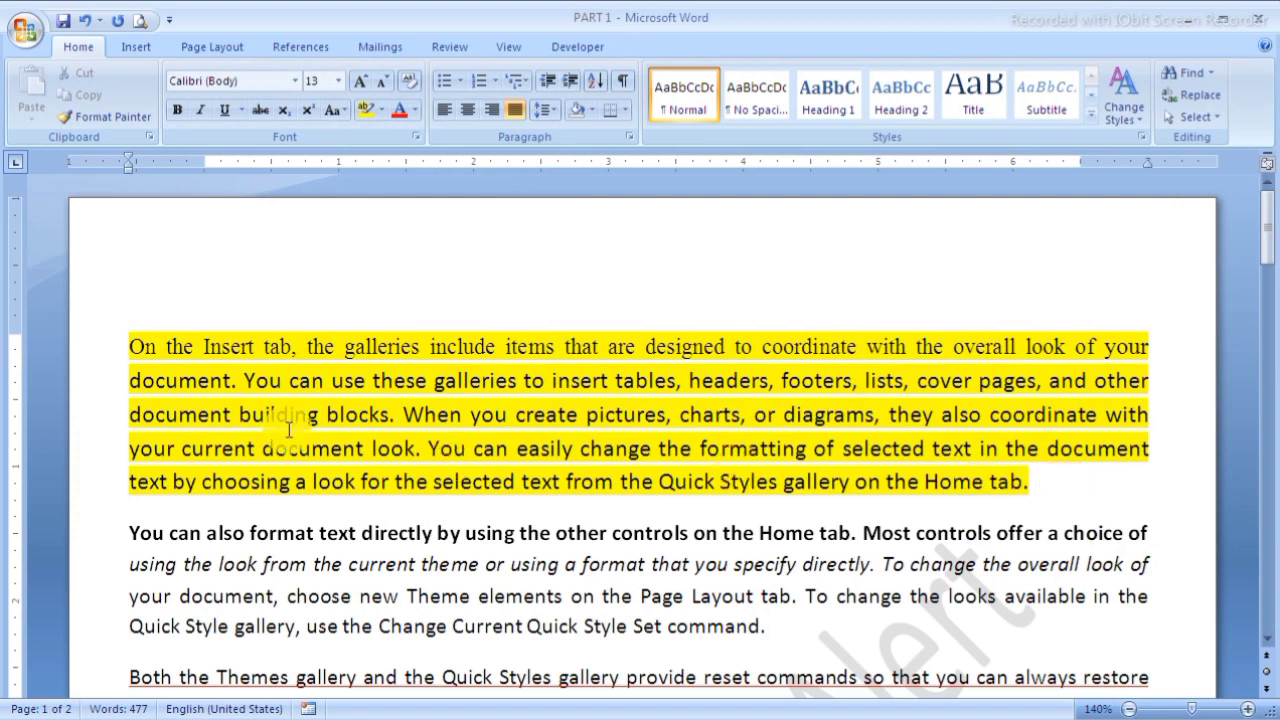
# Step: Try clearing all formatting from the highlighted first paragraph, undo the clearing, and leave the paragraph deselected
pyautogui.doubleClick(109, 409)
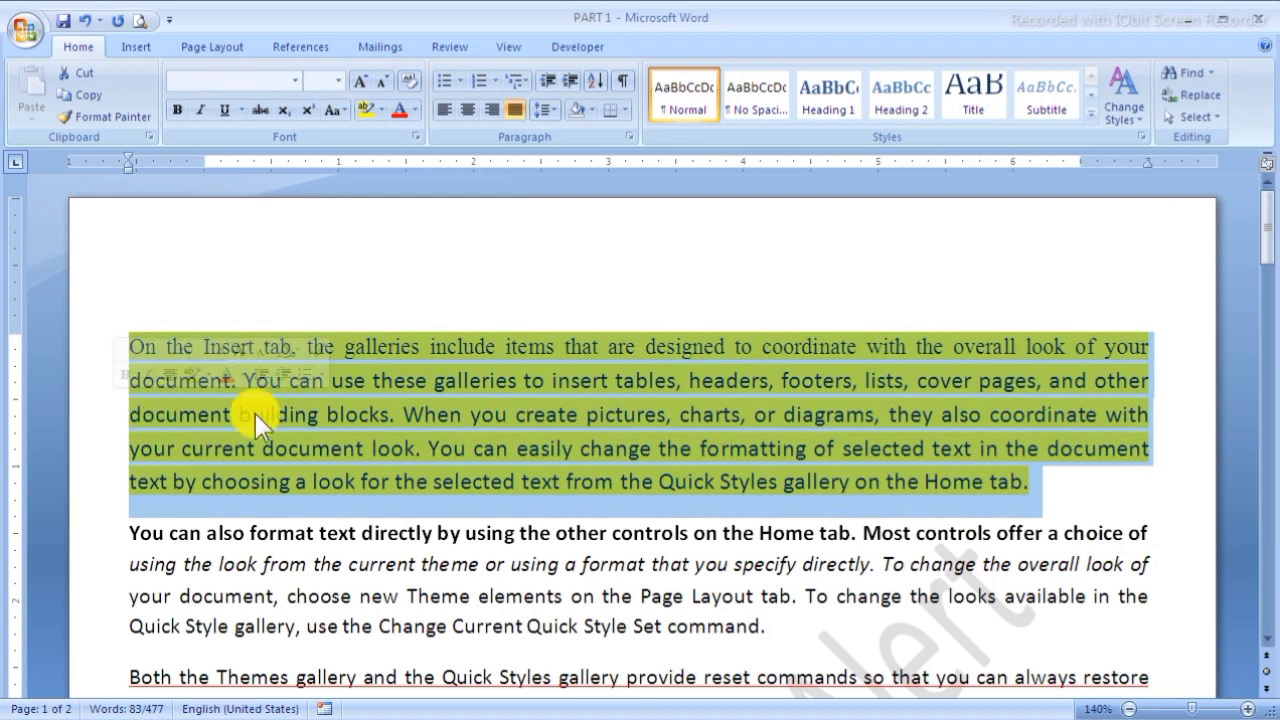
pyautogui.click(411, 78)
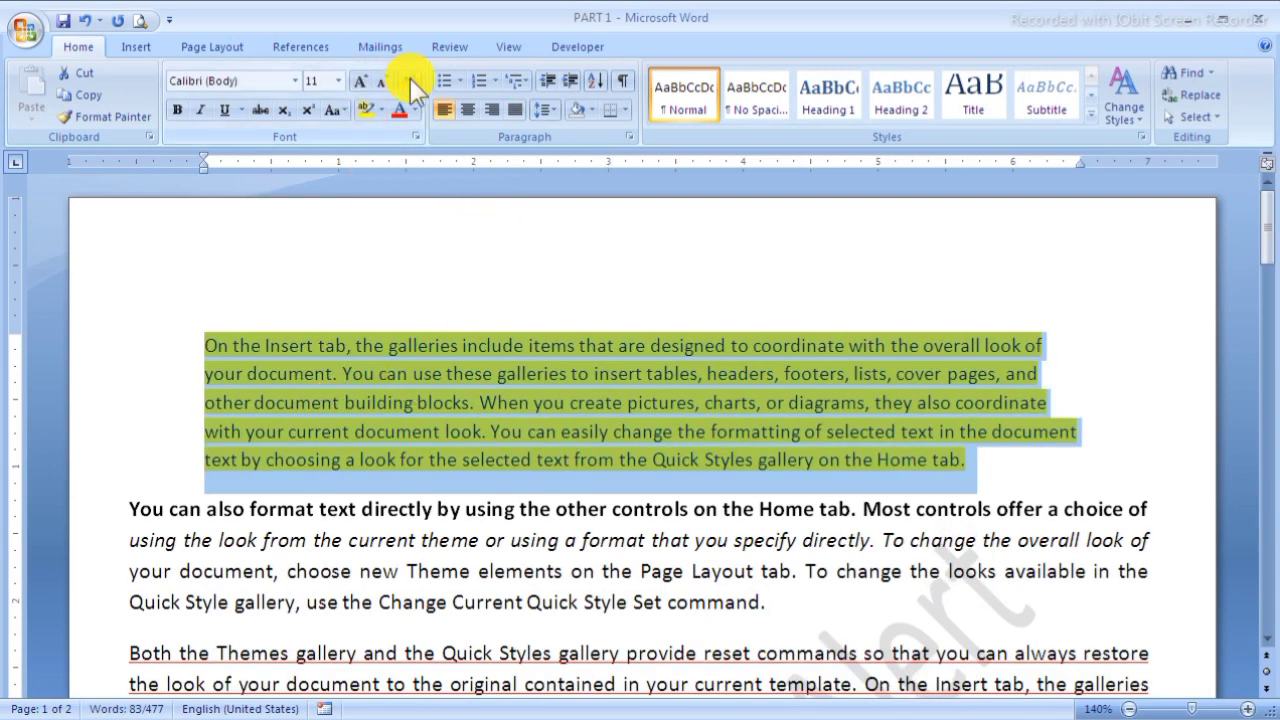
pyautogui.hotkey('ctrl', 'z')
pyautogui.click(405, 380)
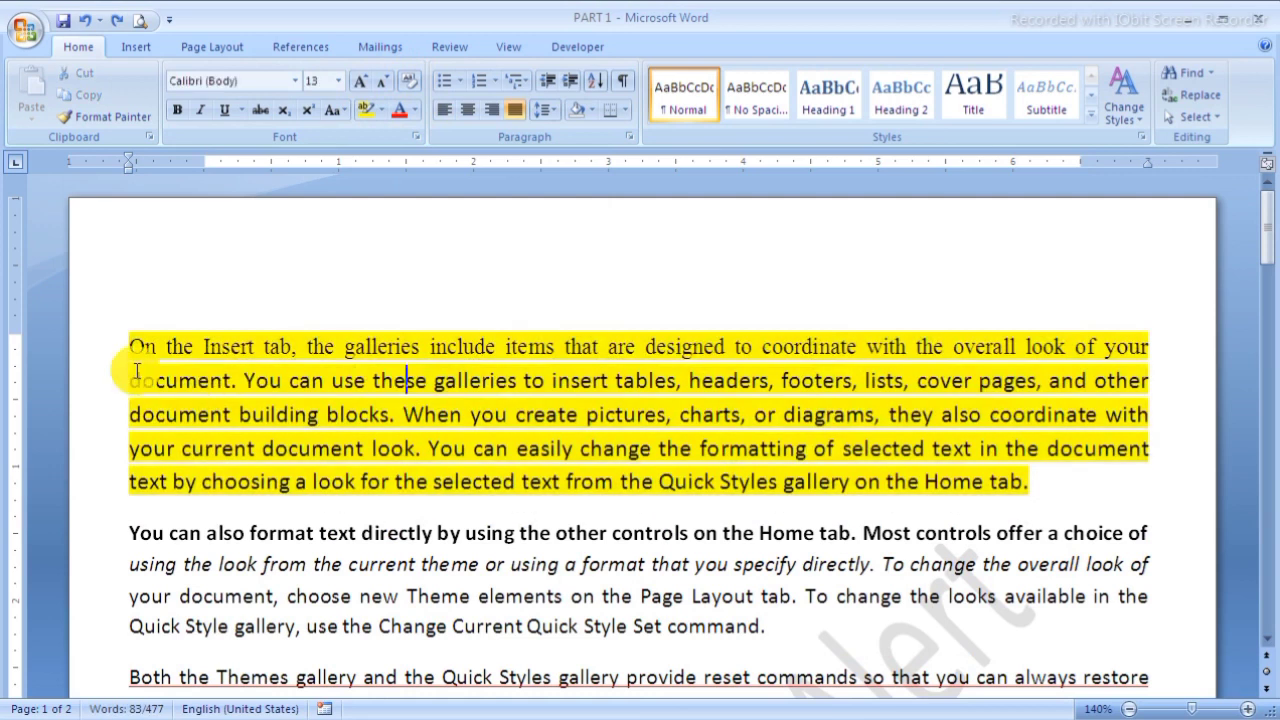
pyautogui.doubleClick(87, 410)
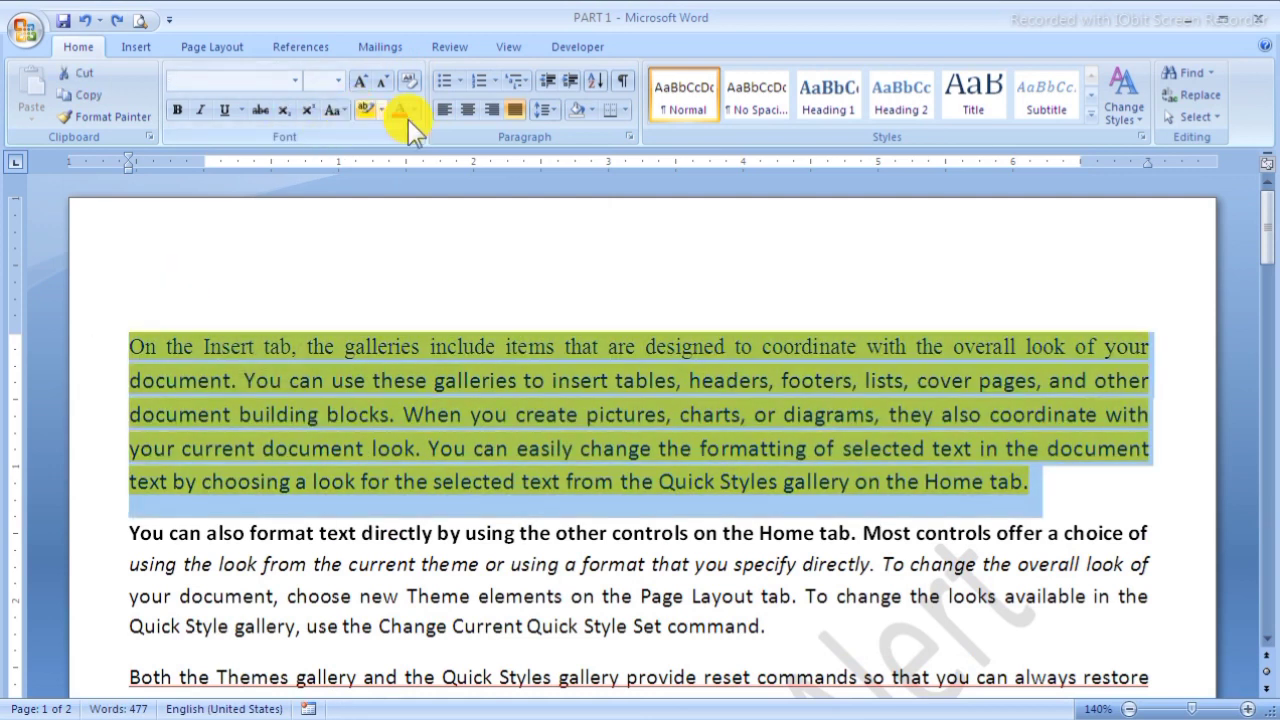
pyautogui.click(559, 478)
# Step: Apply red font color to the italic line of the second paragraph, change it to standard green, and clear the selection
pyautogui.scroll(-3, 563, 403)
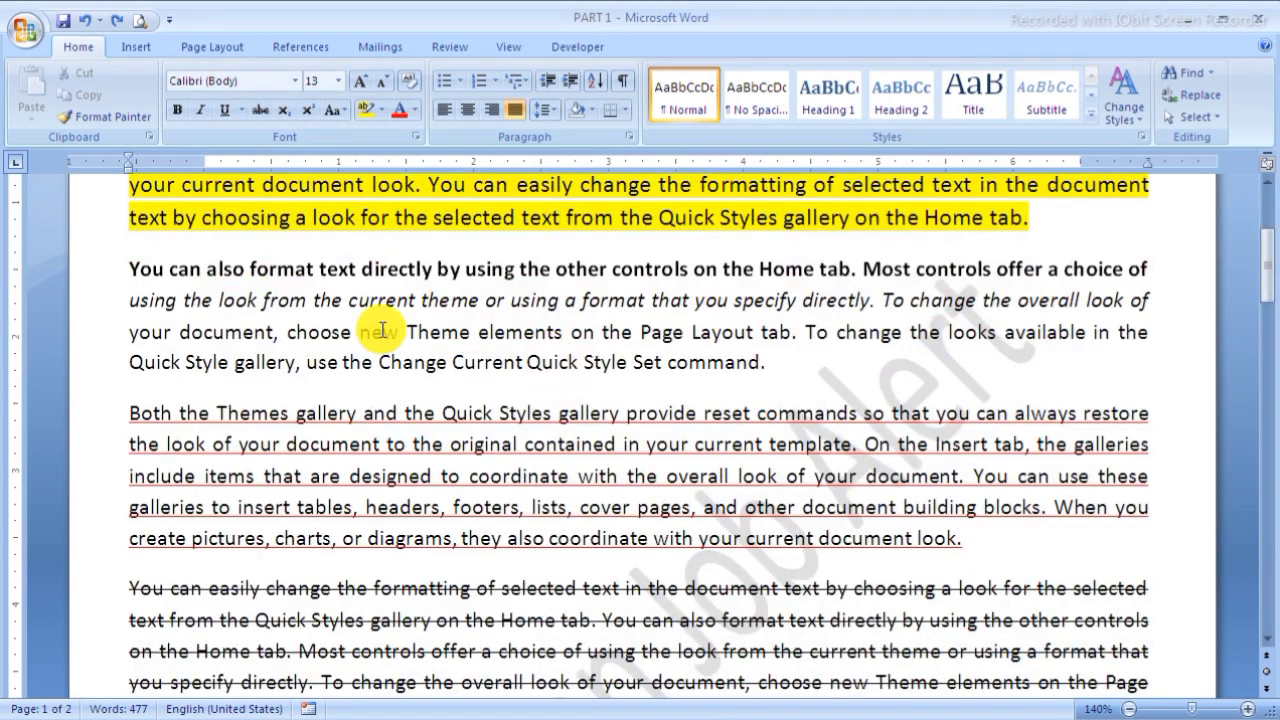
pyautogui.click(97, 306)
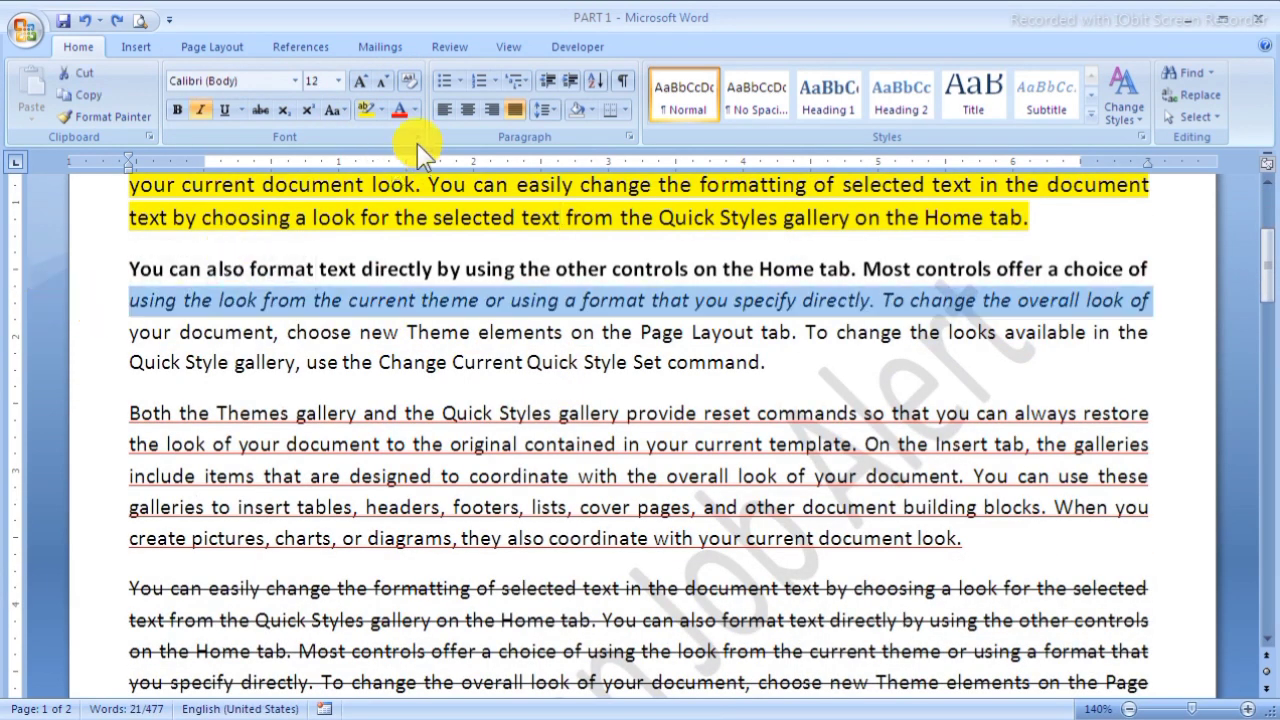
pyautogui.click(400, 112)
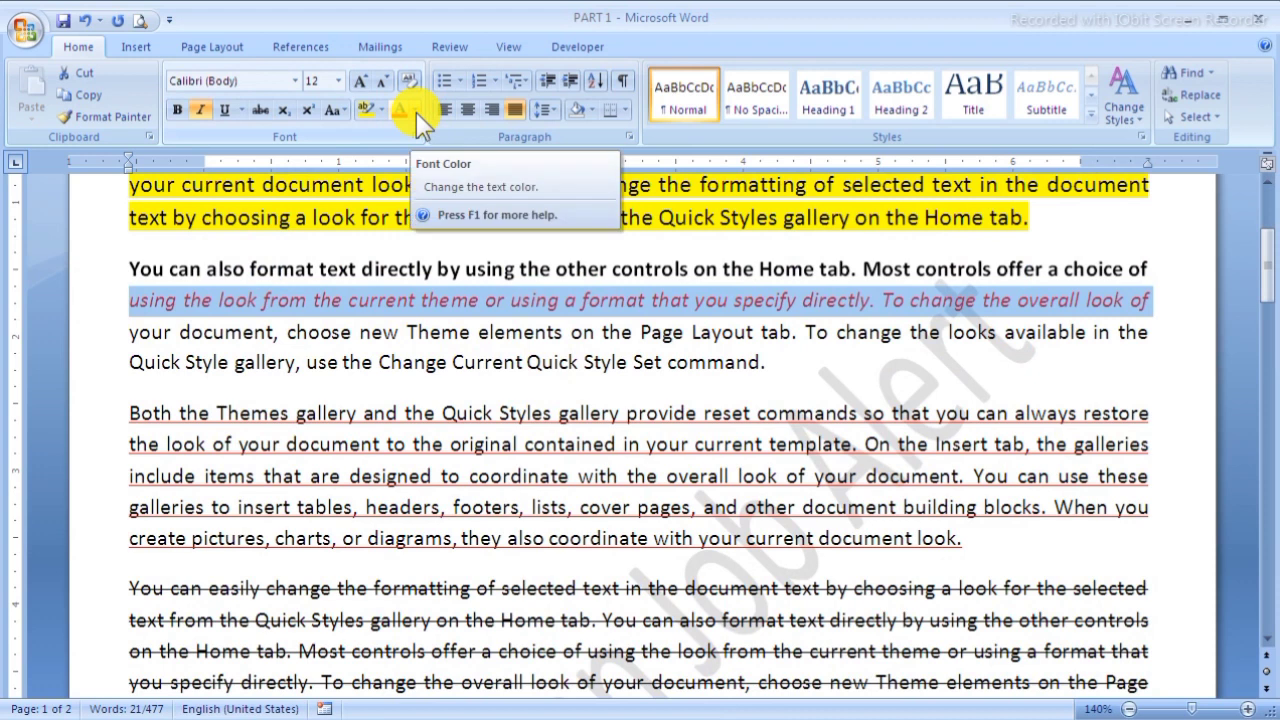
pyautogui.click(417, 111)
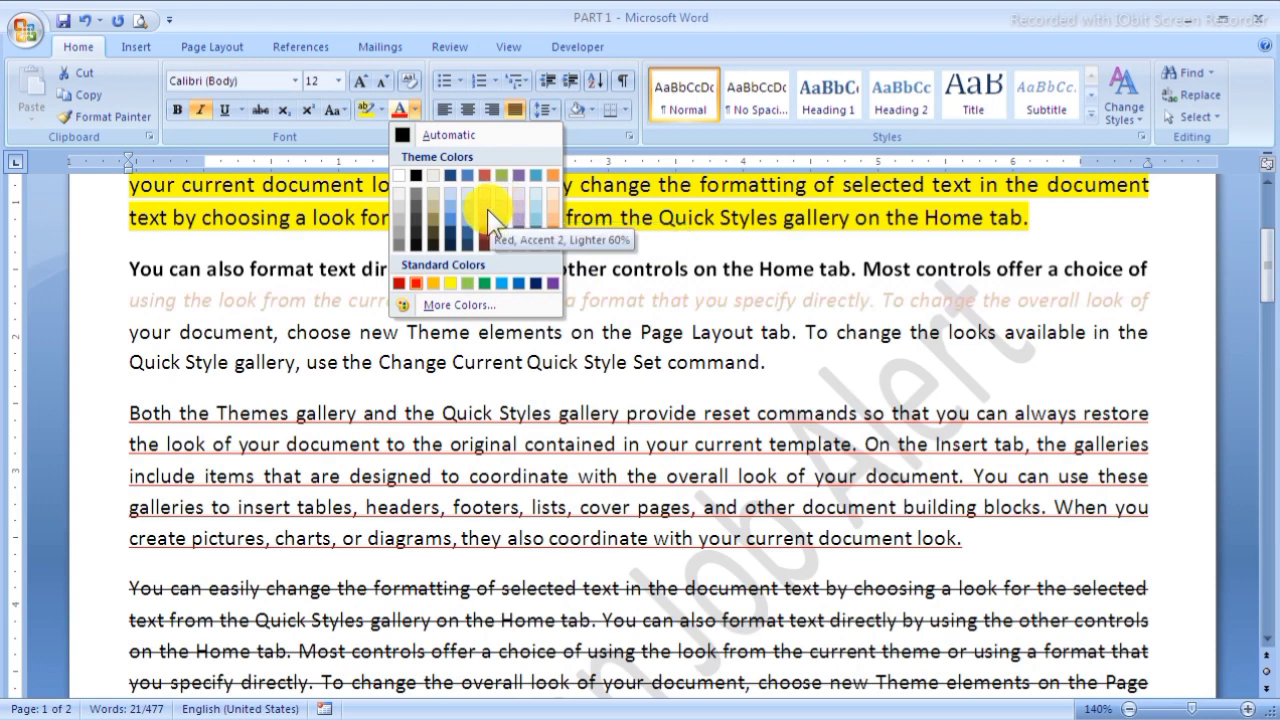
pyautogui.click(482, 284)
pyautogui.click(493, 336)
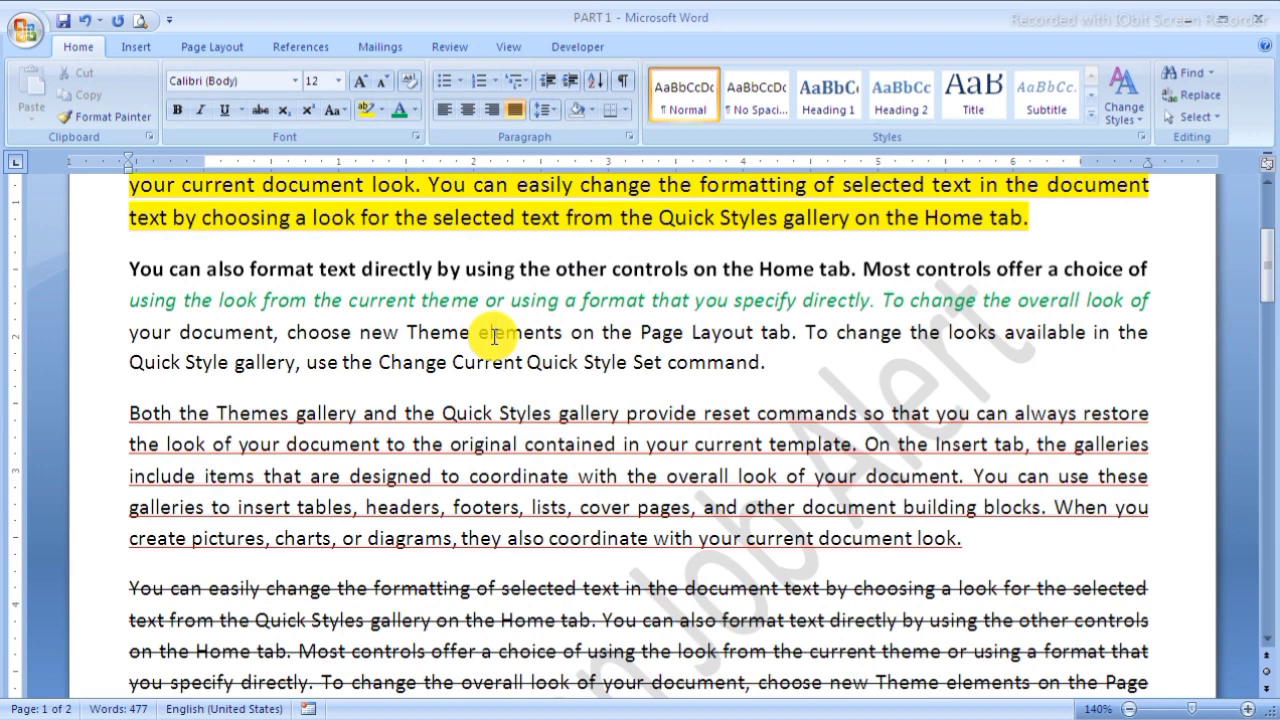
pyautogui.scroll(-10, 430, 375)
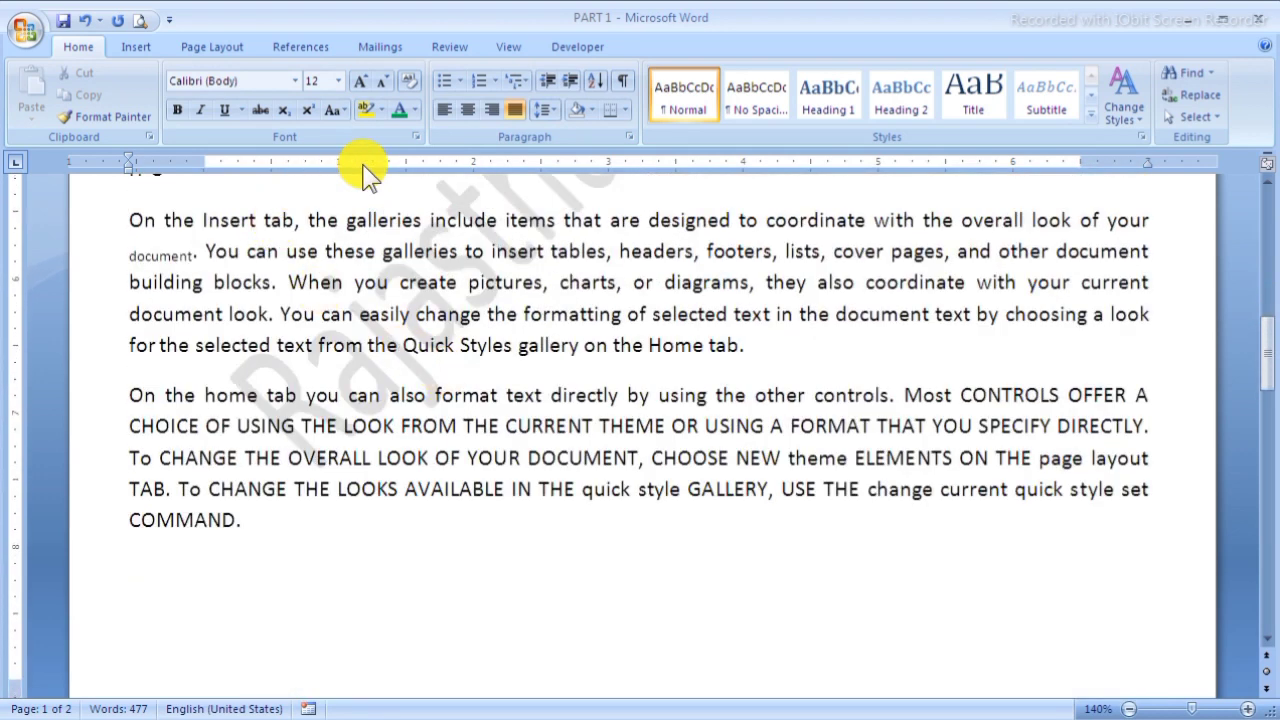
pyautogui.click(417, 137)
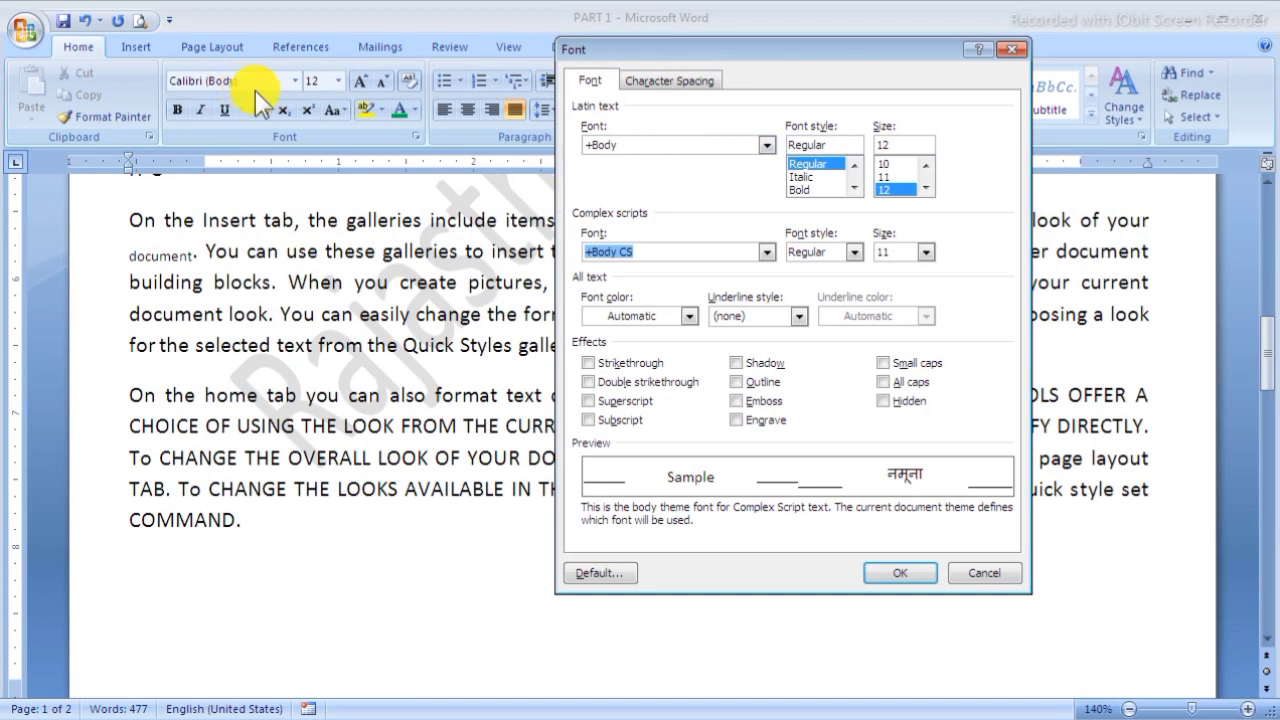
pyautogui.click(791, 175)
pyautogui.click(799, 186)
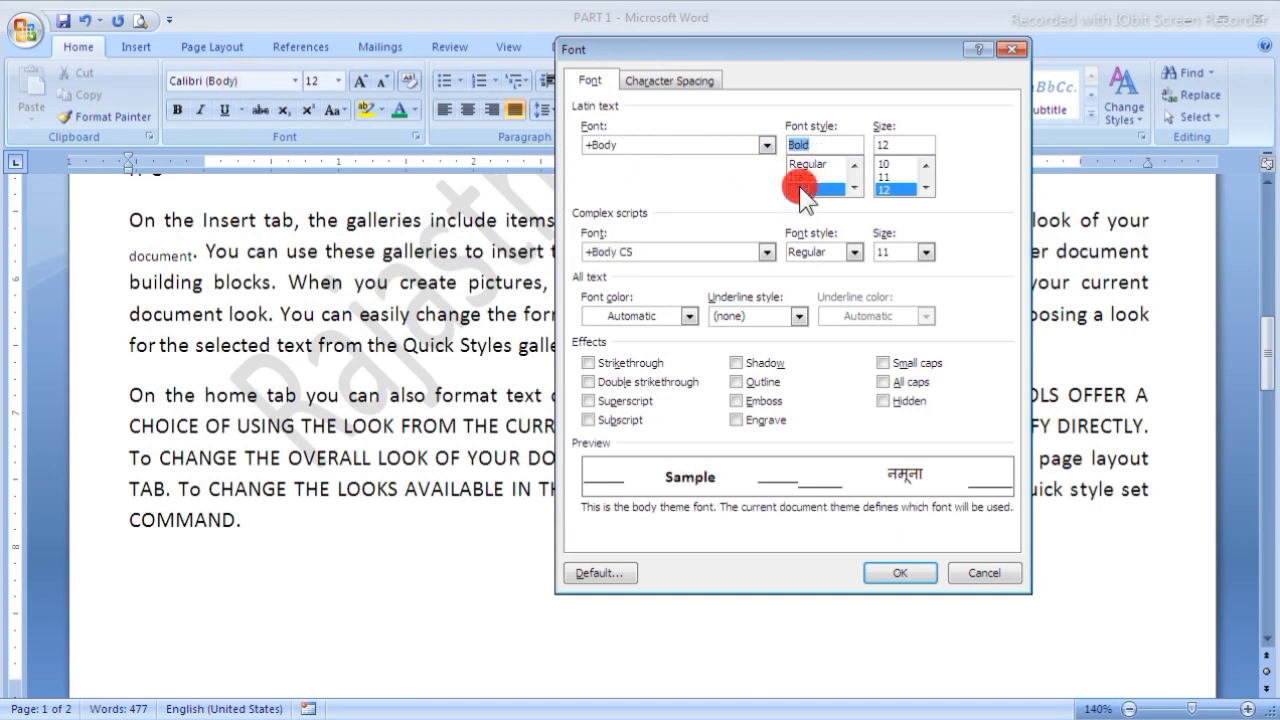
pyautogui.click(854, 187)
pyautogui.click(822, 189)
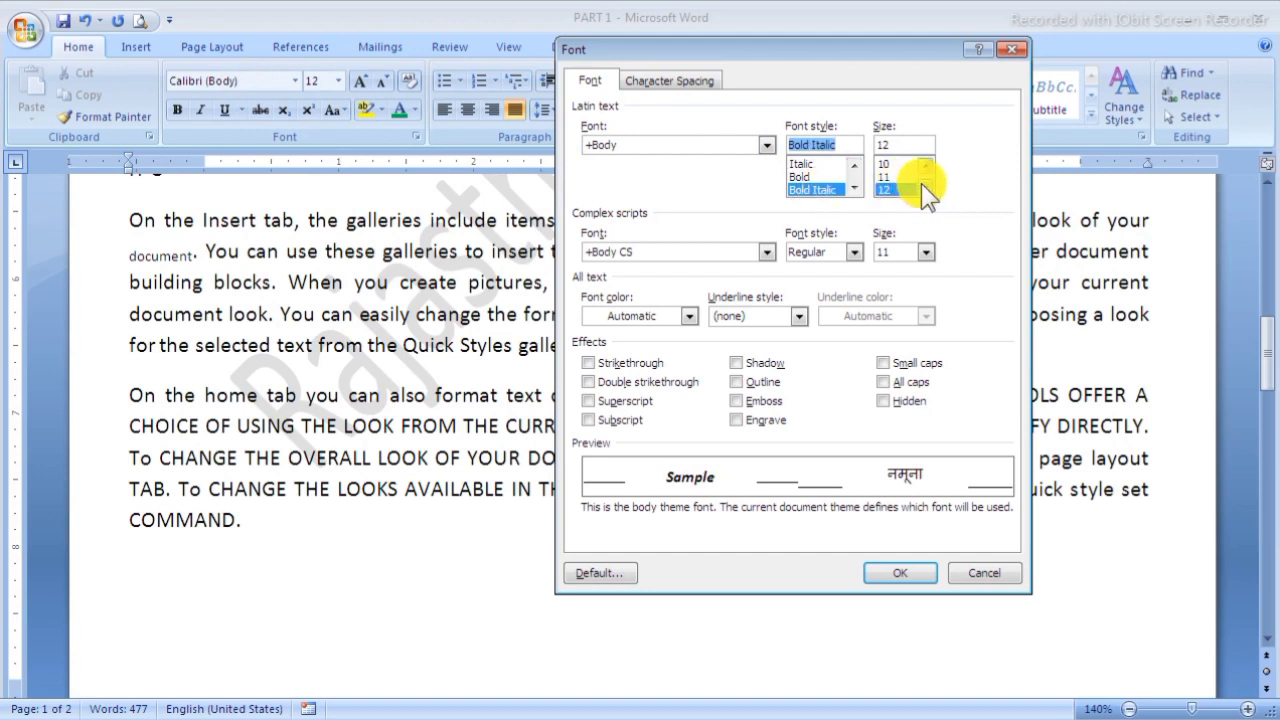
pyautogui.scroll(-1, 919, 185)
pyautogui.click(979, 572)
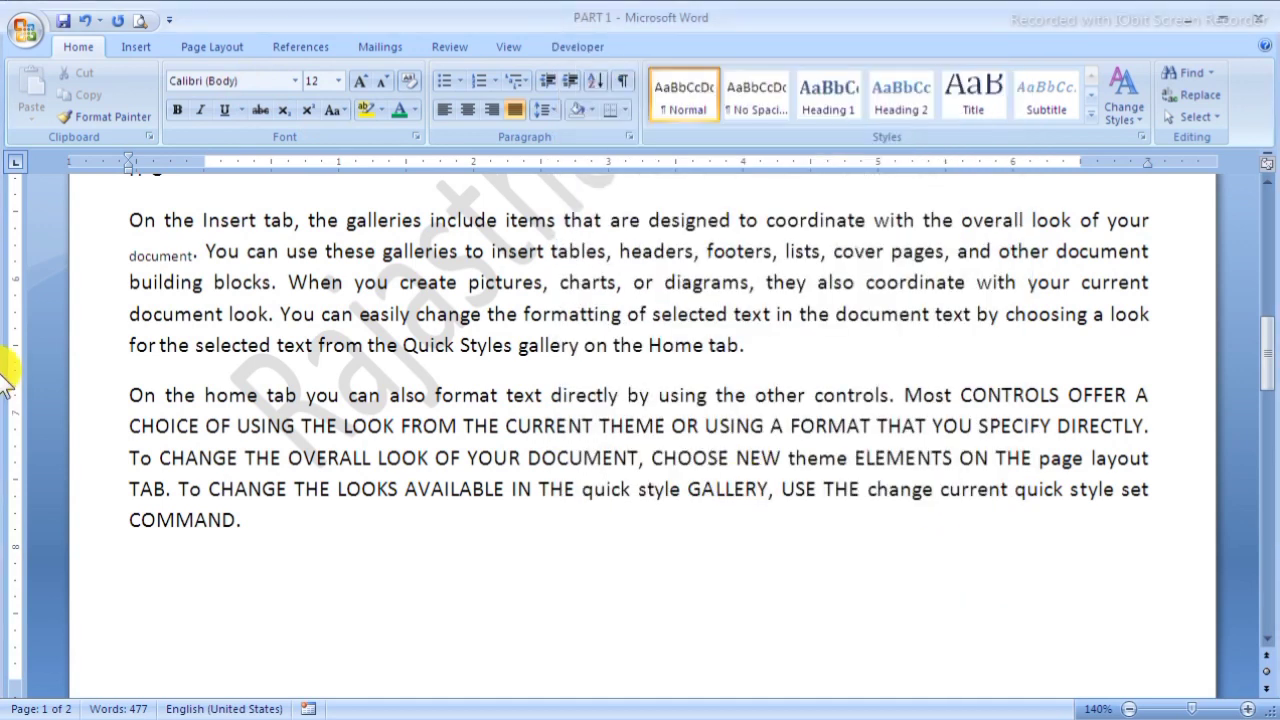
# Step: Apply the Bold Italic font style to the paragraph beginning "On the Insert tab" through the Font dialog and deselect it
pyautogui.doubleClick(96, 302)
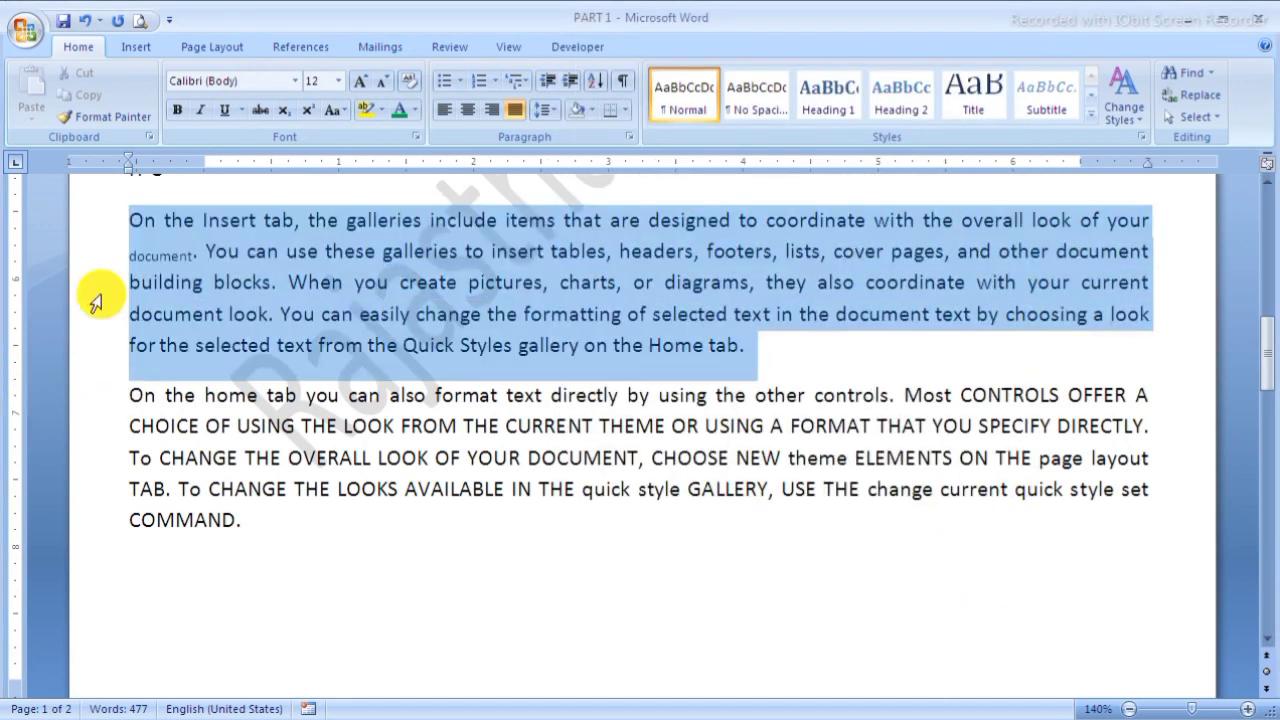
pyautogui.click(416, 136)
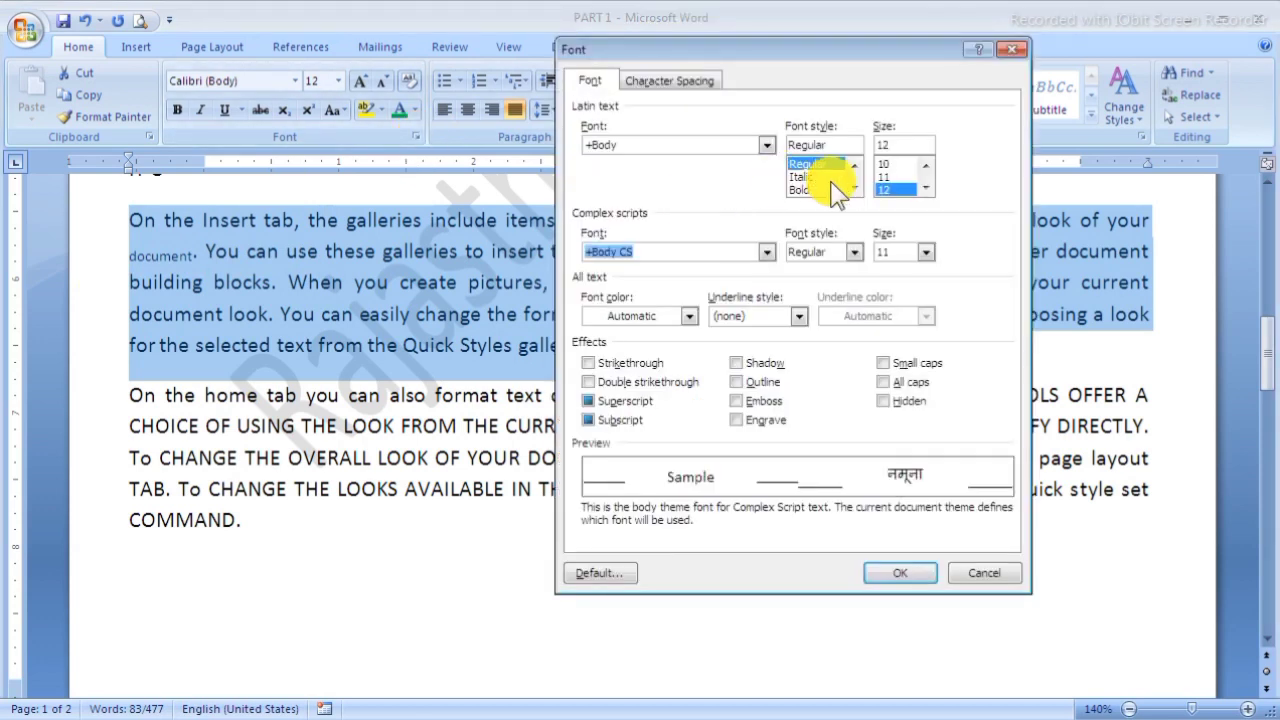
pyautogui.scroll(-1, 842, 190)
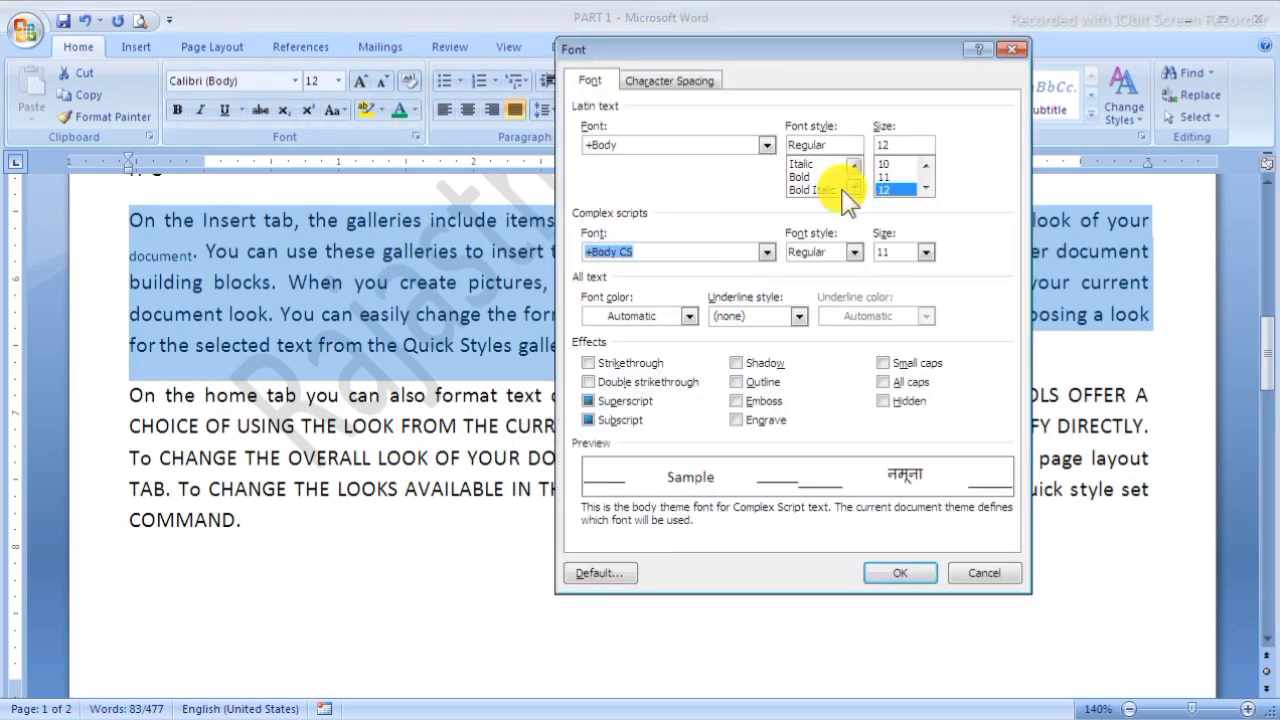
pyautogui.click(842, 190)
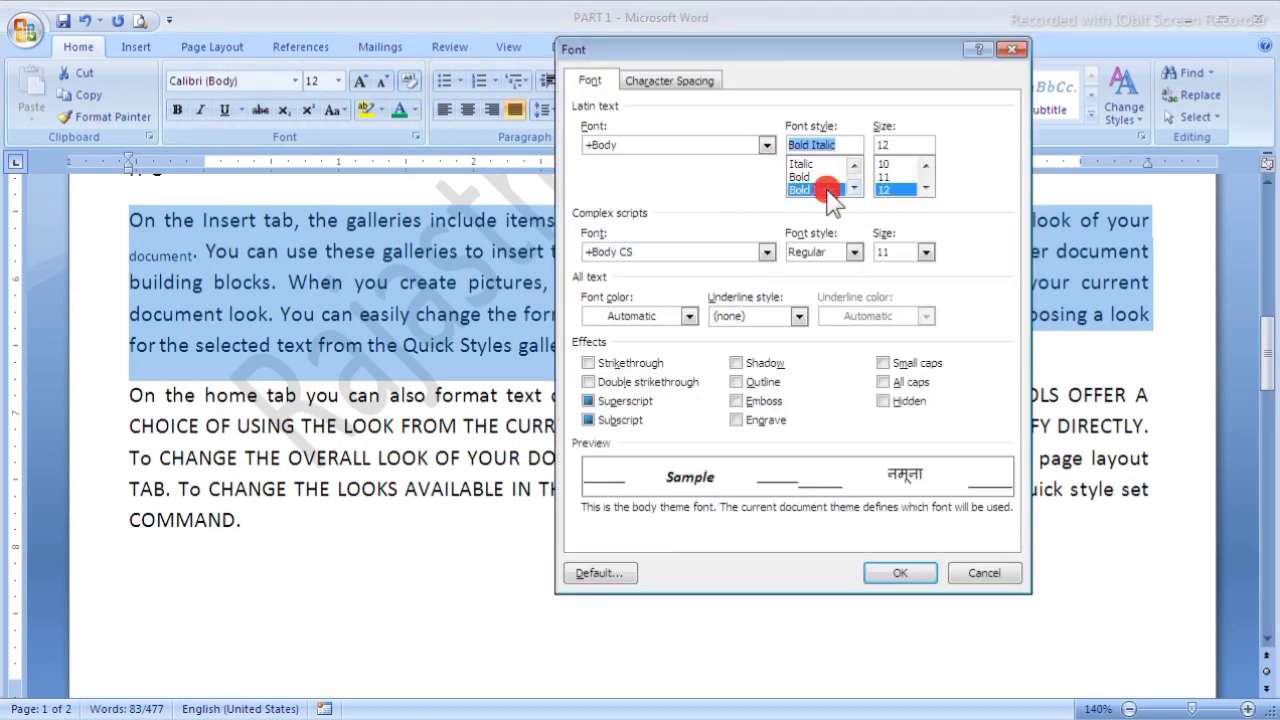
pyautogui.click(893, 573)
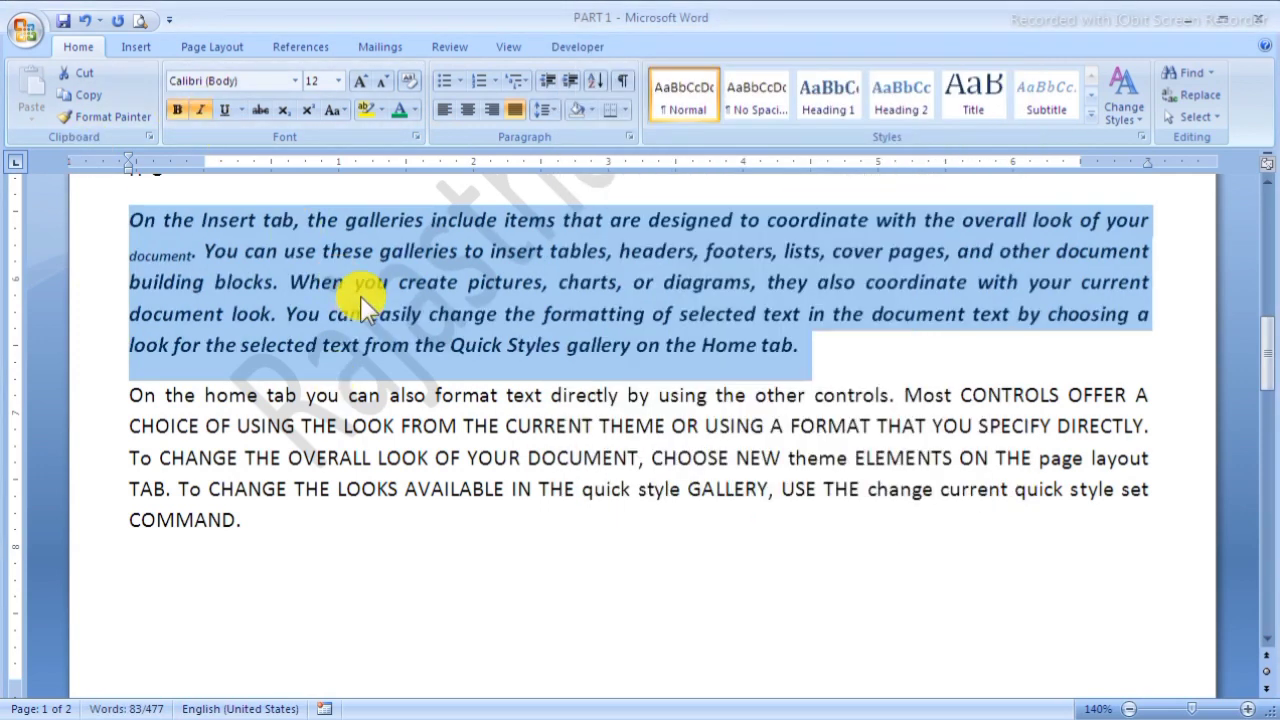
pyautogui.click(340, 280)
# Step: Select the paragraph beginning "On the Insert tab" and remove its bold and italic formatting
pyautogui.doubleClick(80, 283)
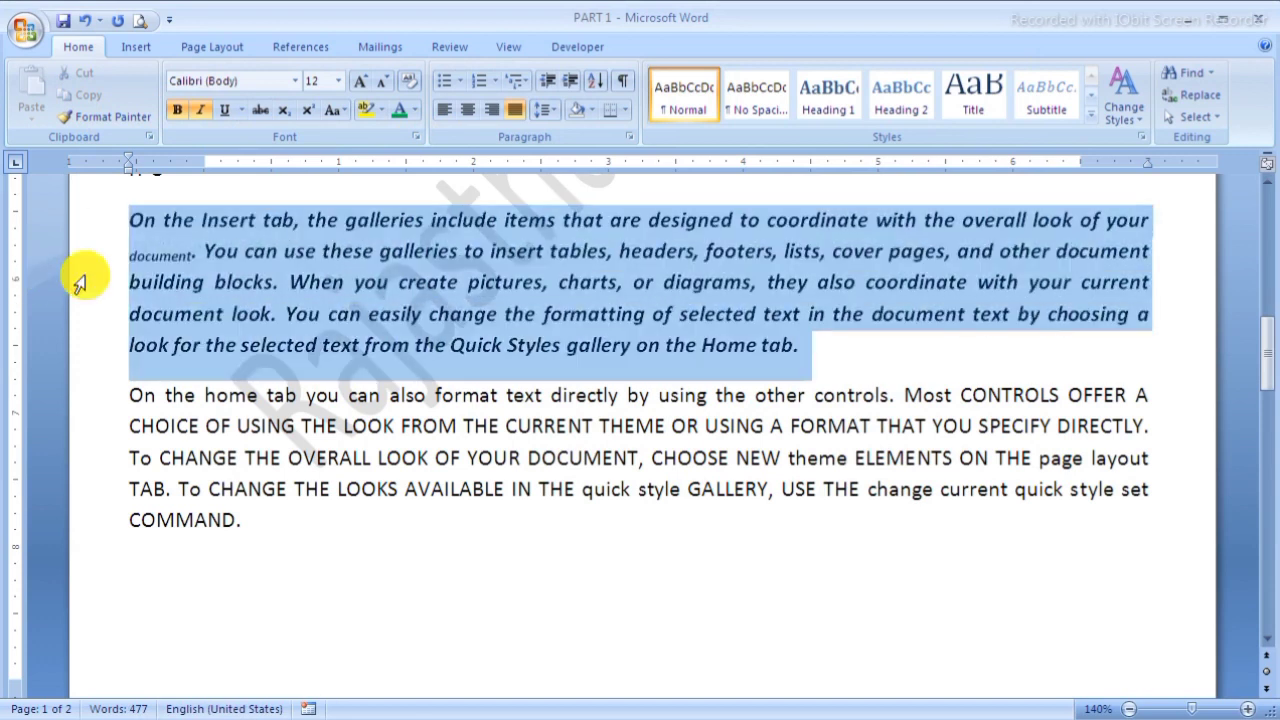
pyautogui.click(180, 111)
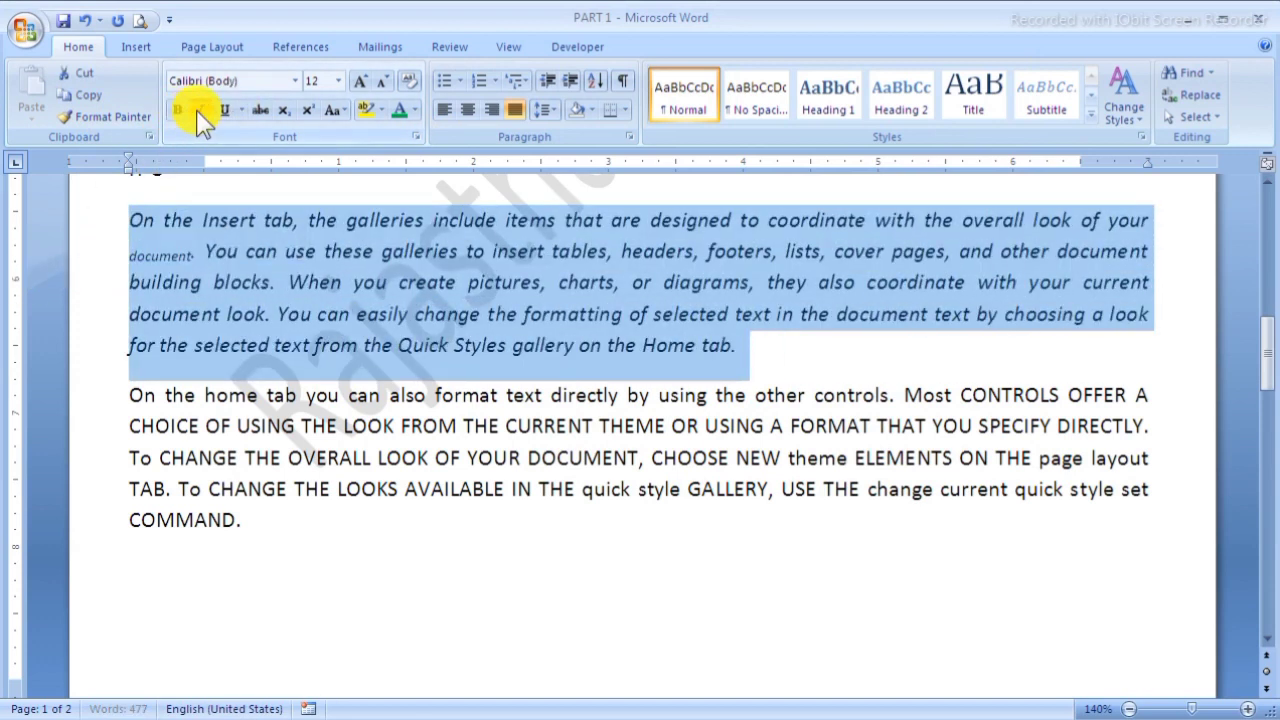
pyautogui.click(198, 112)
# Step: Choose the standard light blue font color for the selected paragraph in the Font dialog
pyautogui.click(416, 136)
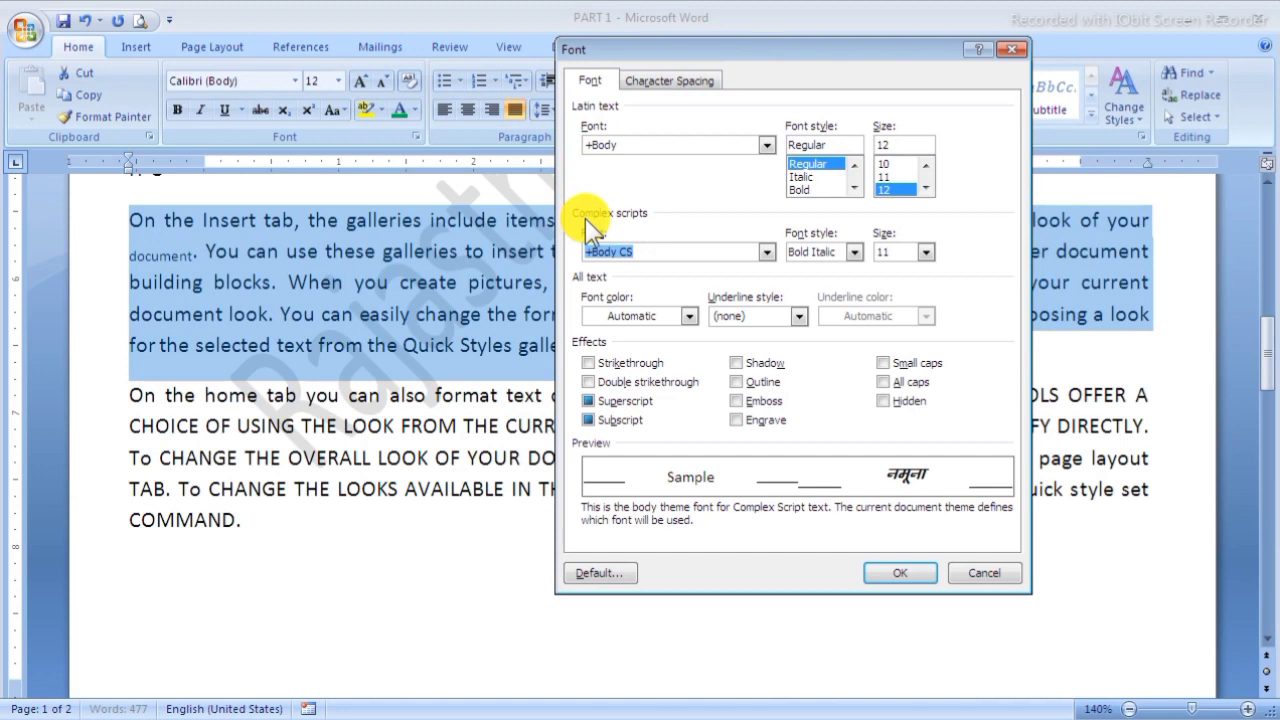
pyautogui.click(690, 316)
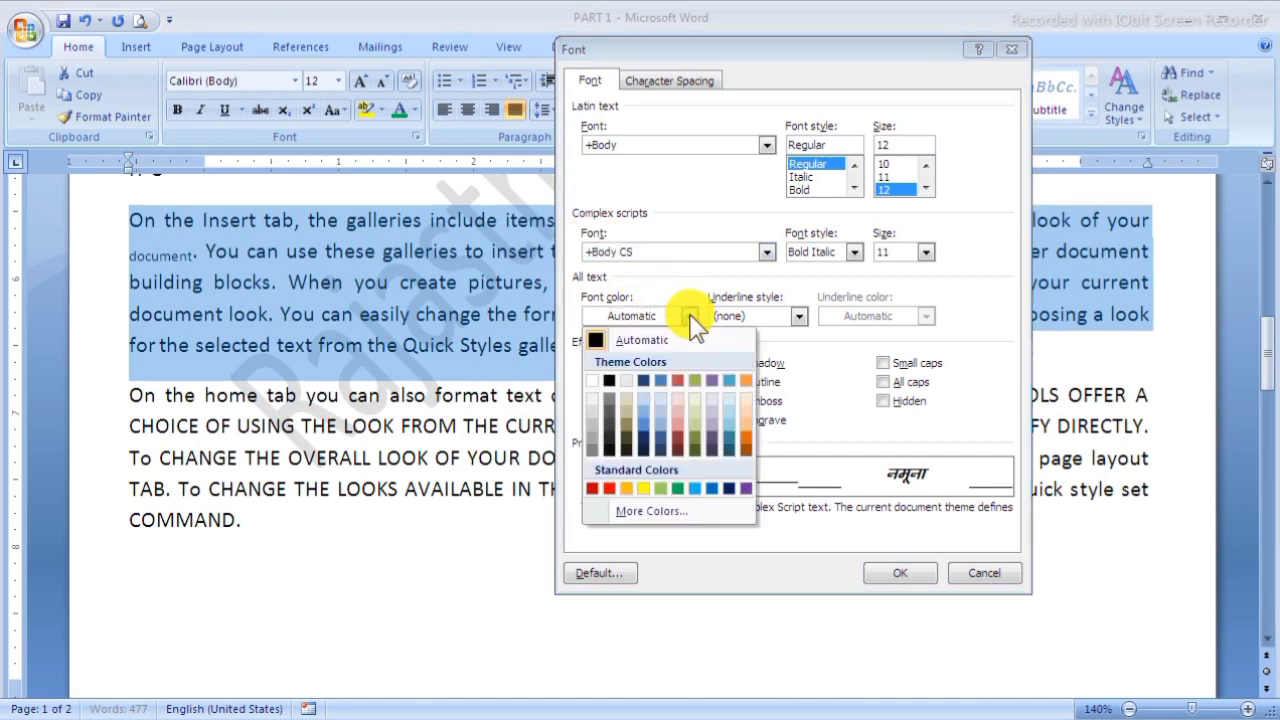
pyautogui.click(697, 488)
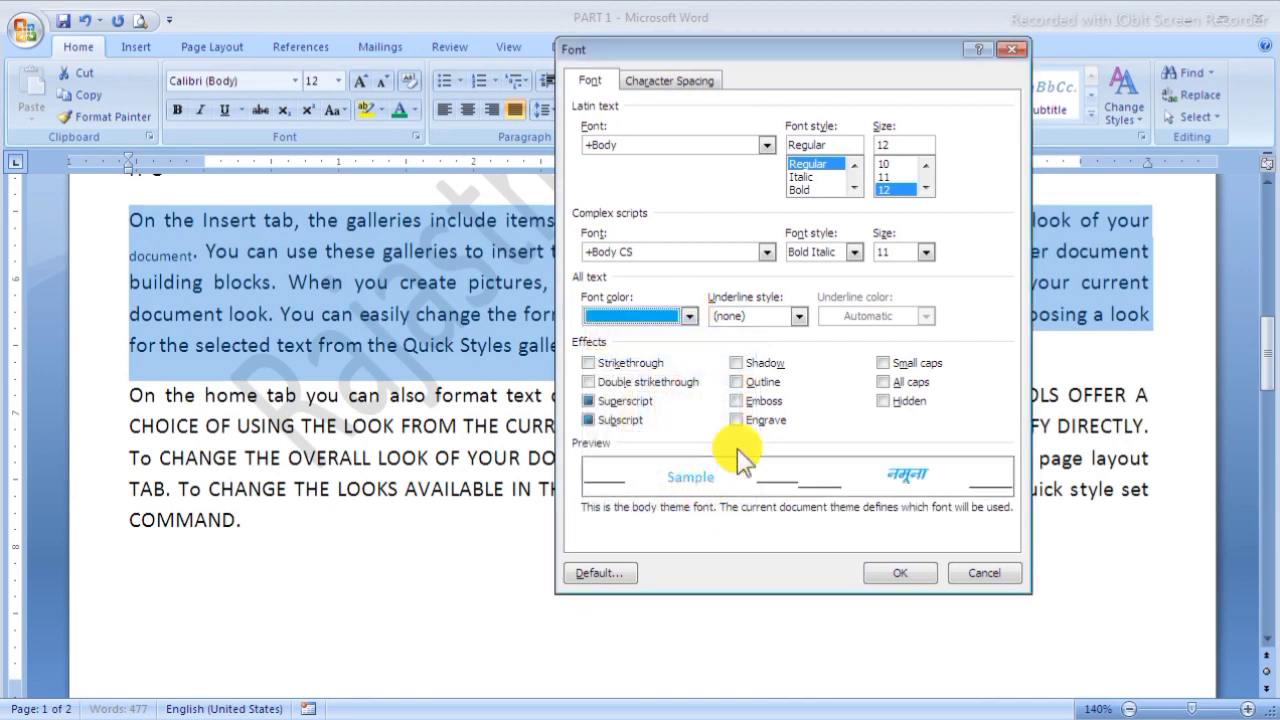
# Step: Try a single-line underline for the selected paragraph and replace it with the Words only underline style
pyautogui.click(800, 316)
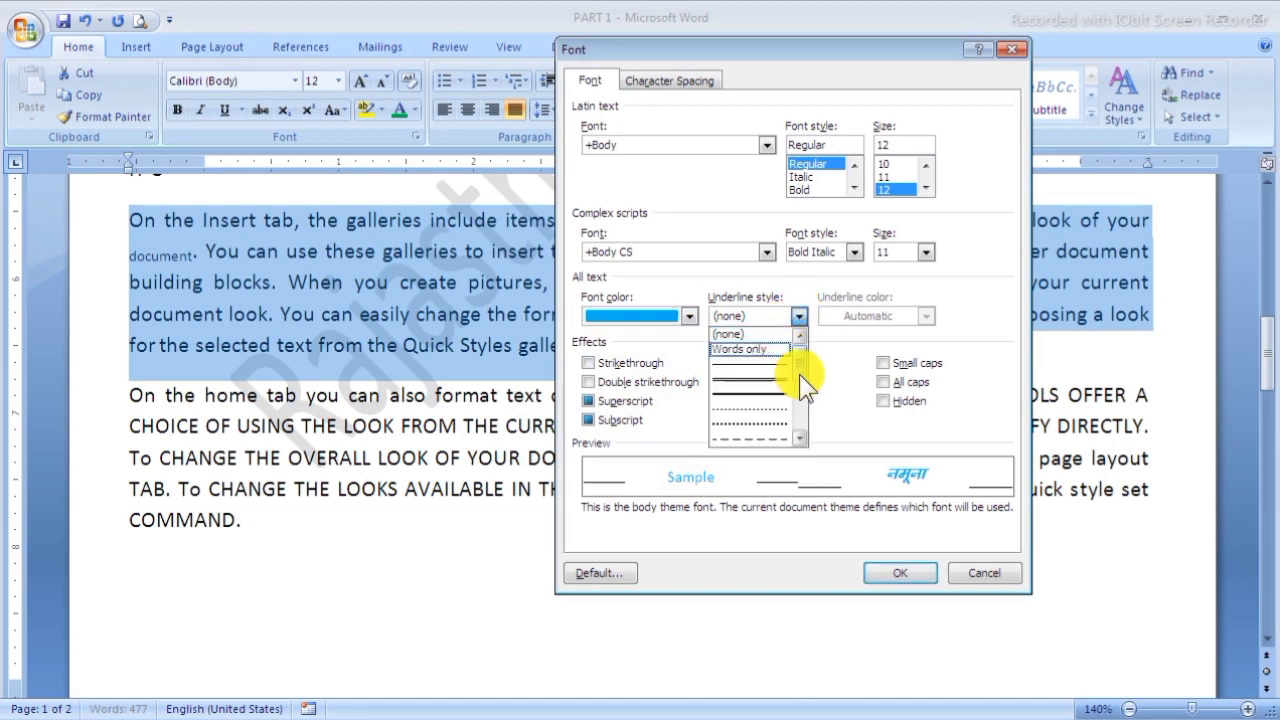
pyautogui.scroll(-3, 799, 374)
pyautogui.scroll(3, 800, 358)
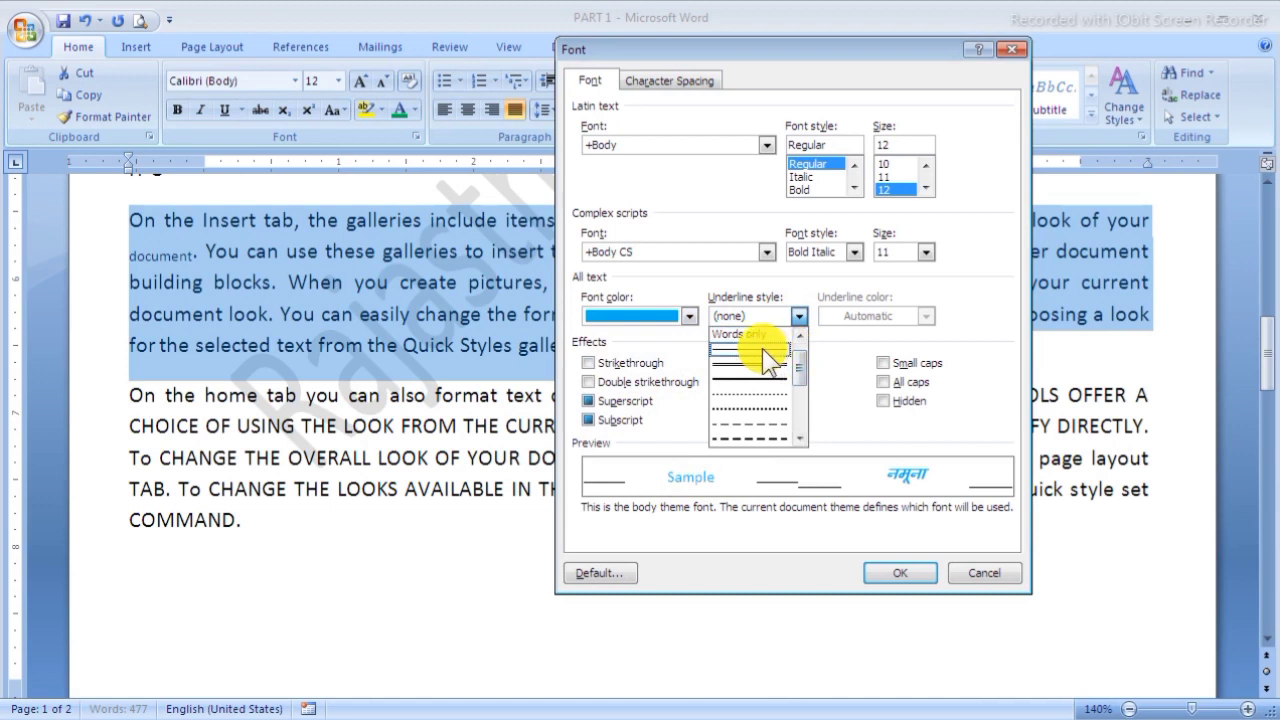
pyautogui.click(762, 348)
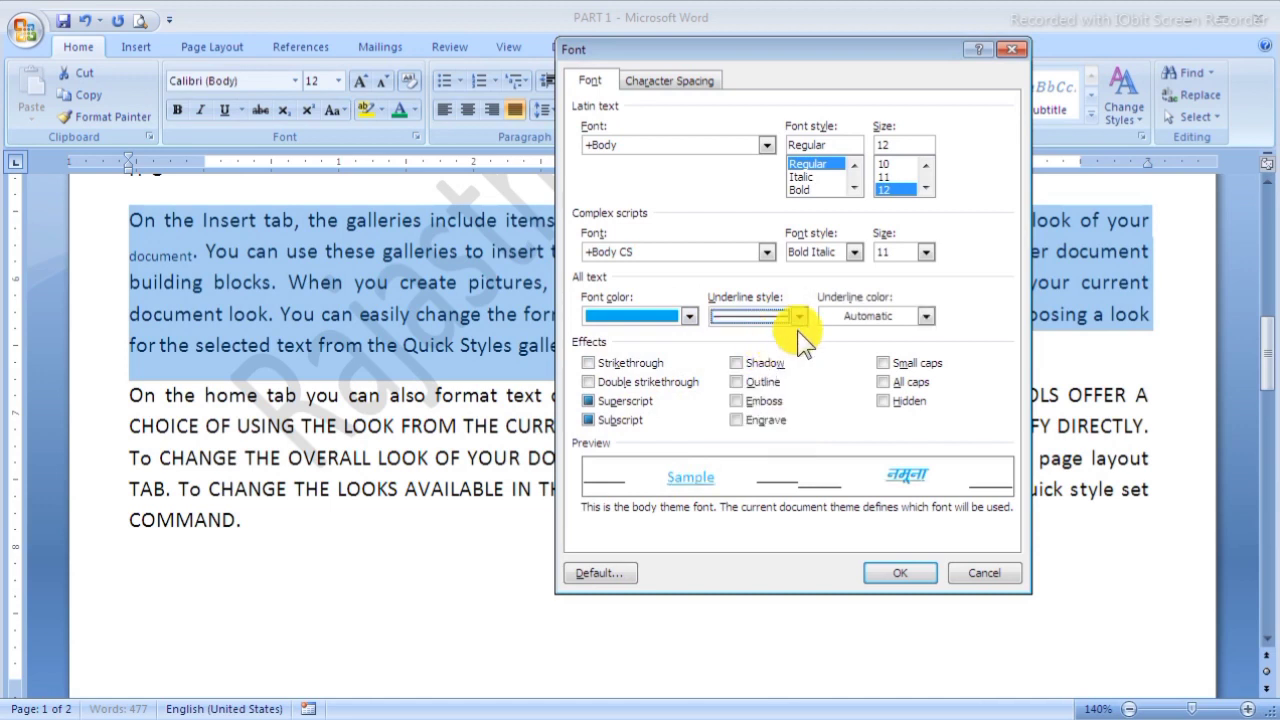
pyautogui.click(798, 318)
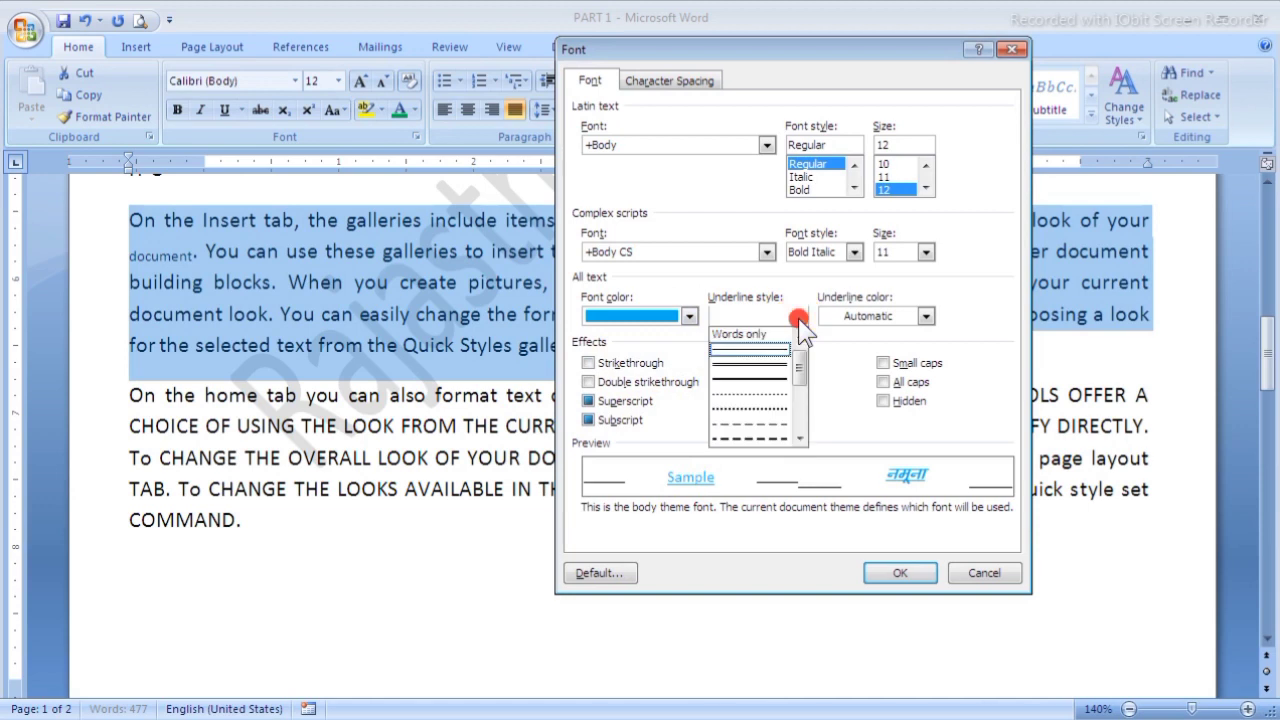
pyautogui.click(748, 335)
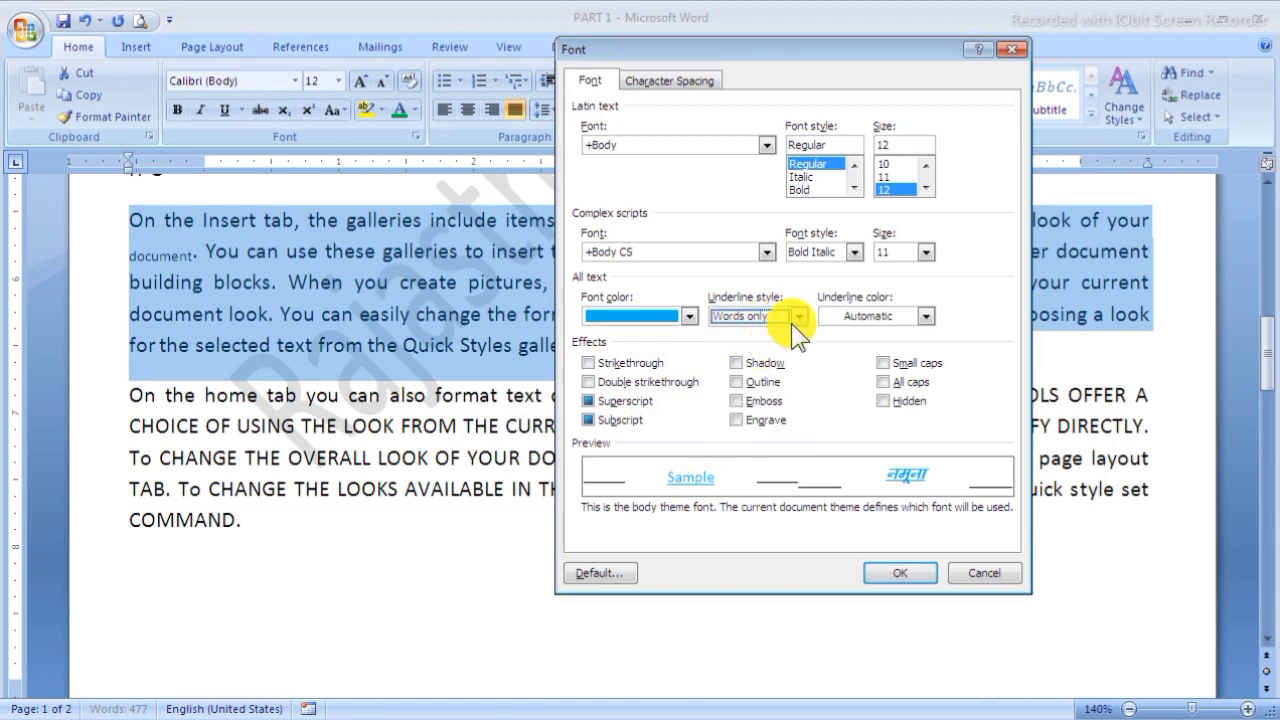
pyautogui.click(791, 319)
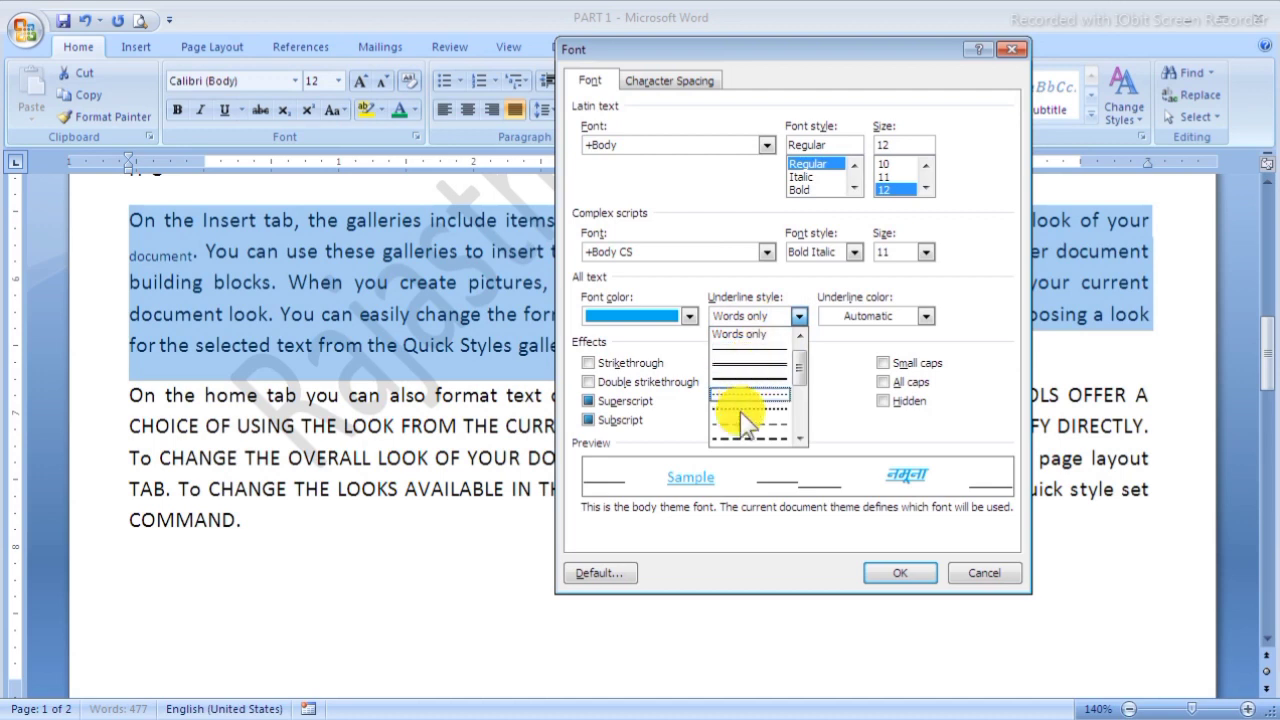
pyautogui.click(740, 334)
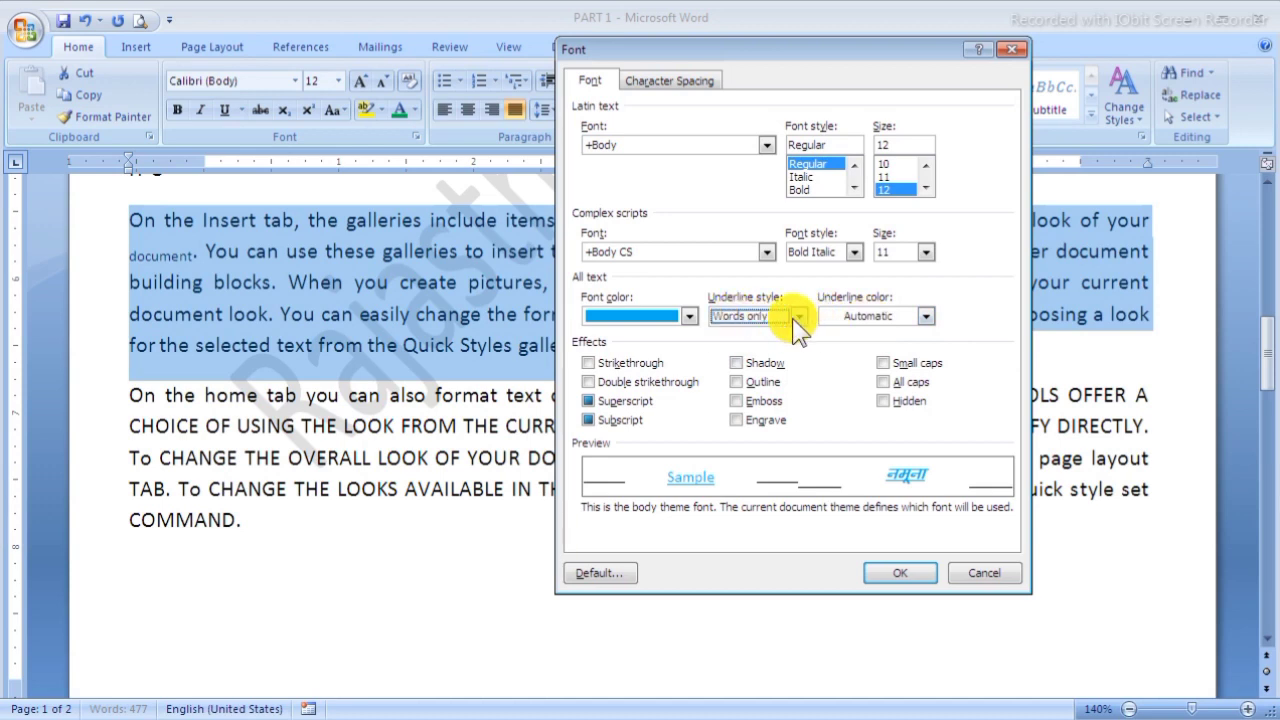
# Step: Set the underline color to standard red, apply the font settings to the paragraph, and leave it deselected
pyautogui.click(925, 314)
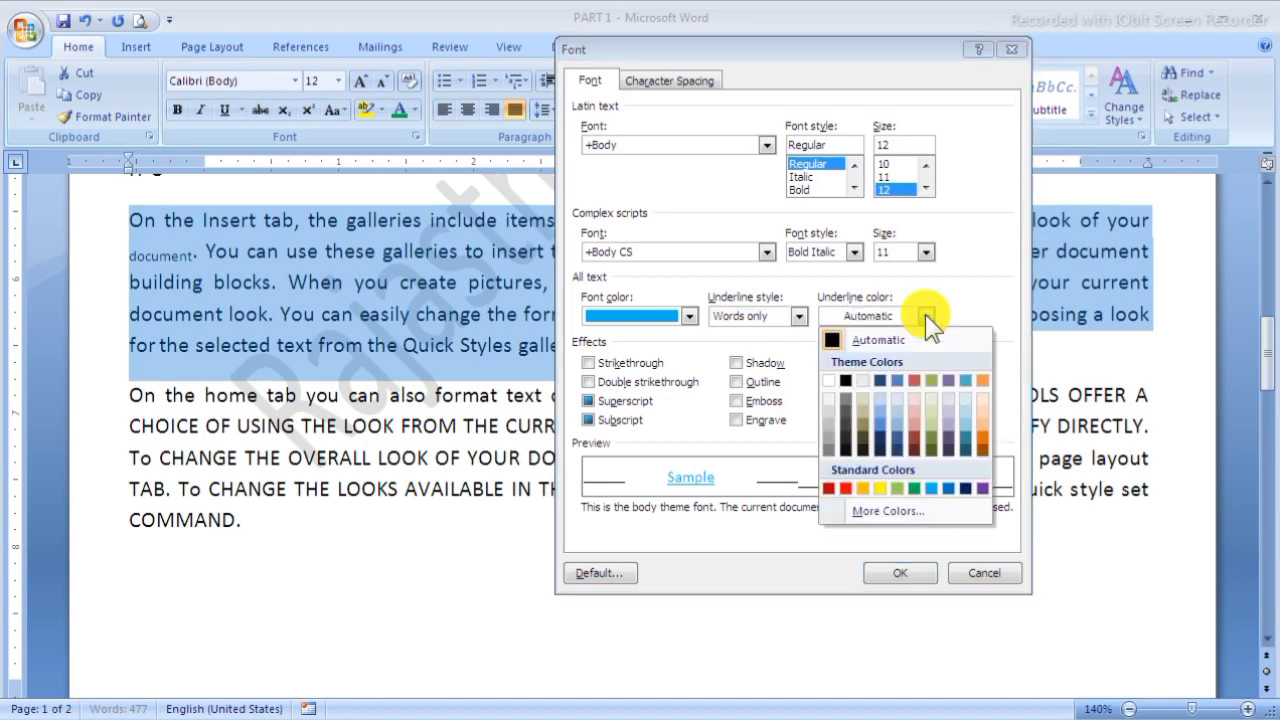
pyautogui.click(845, 488)
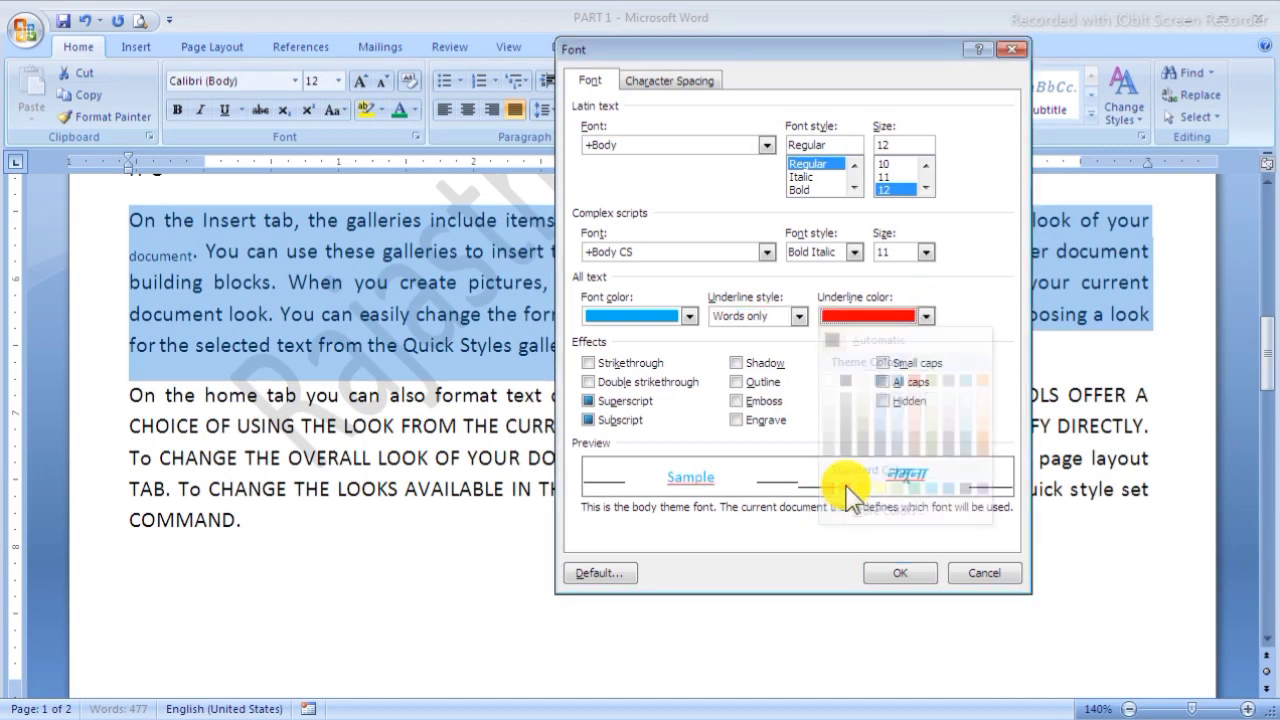
pyautogui.click(895, 572)
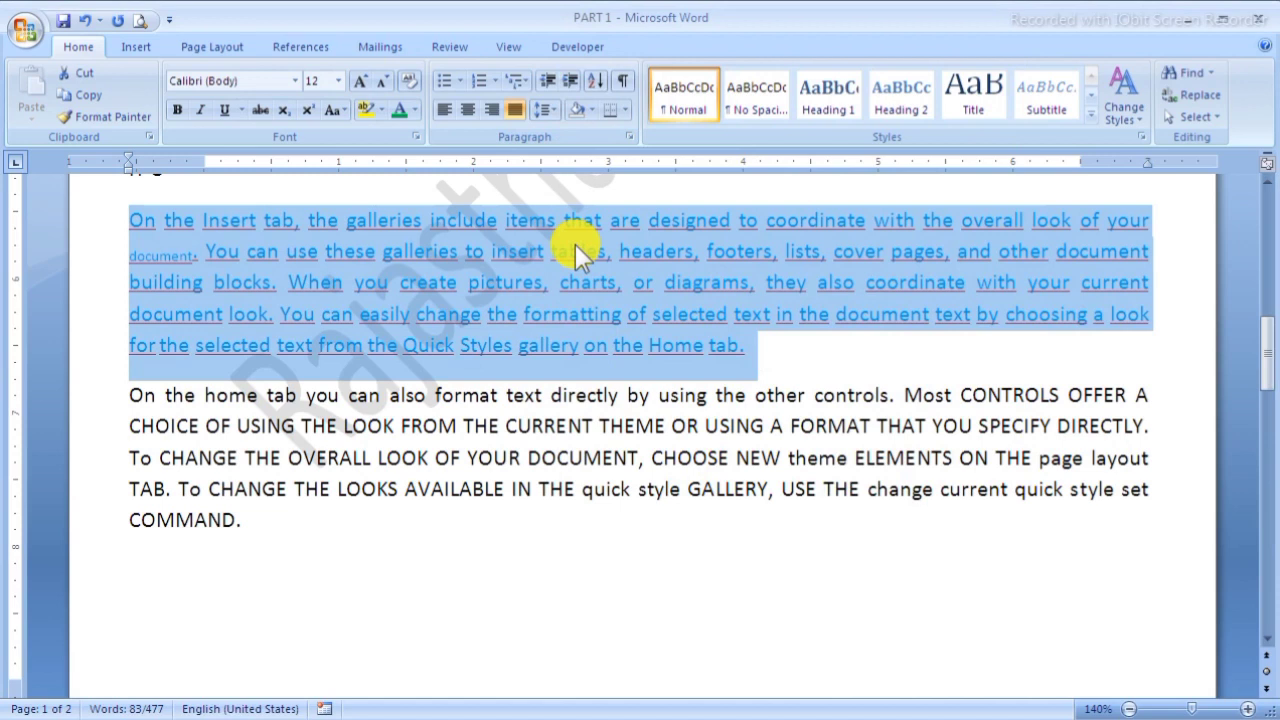
pyautogui.click(578, 245)
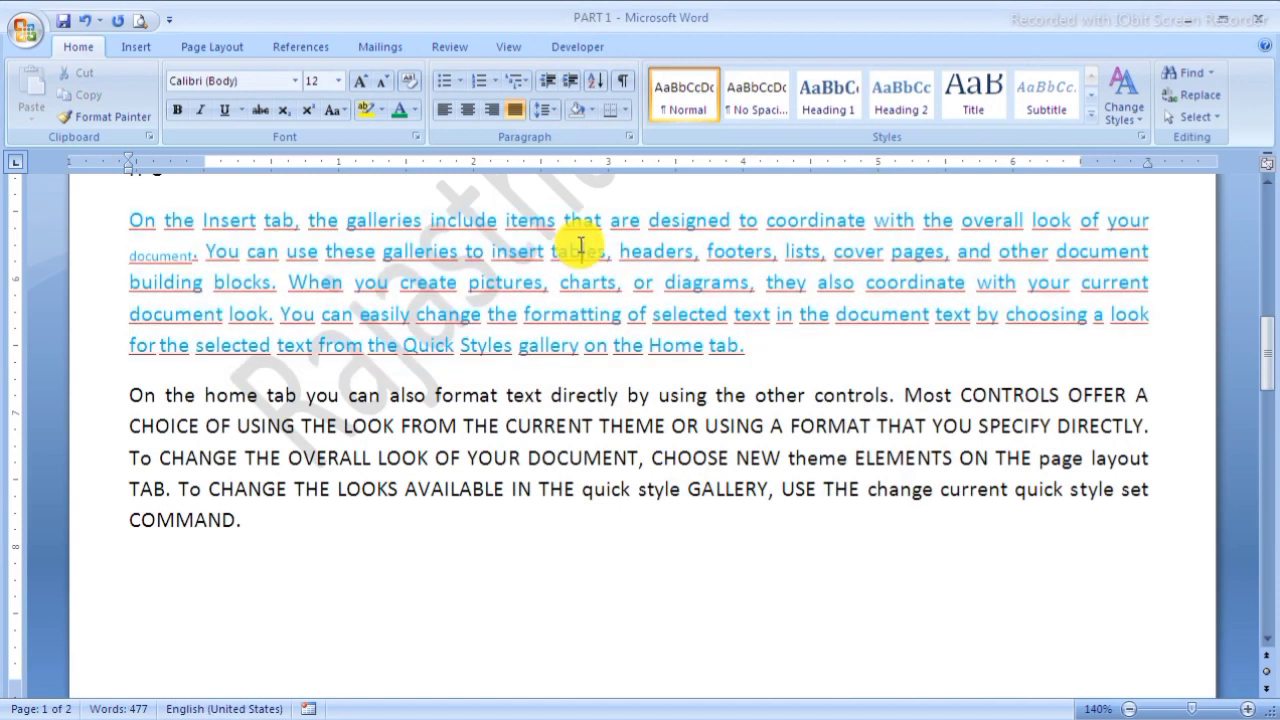
pyautogui.doubleClick(87, 257)
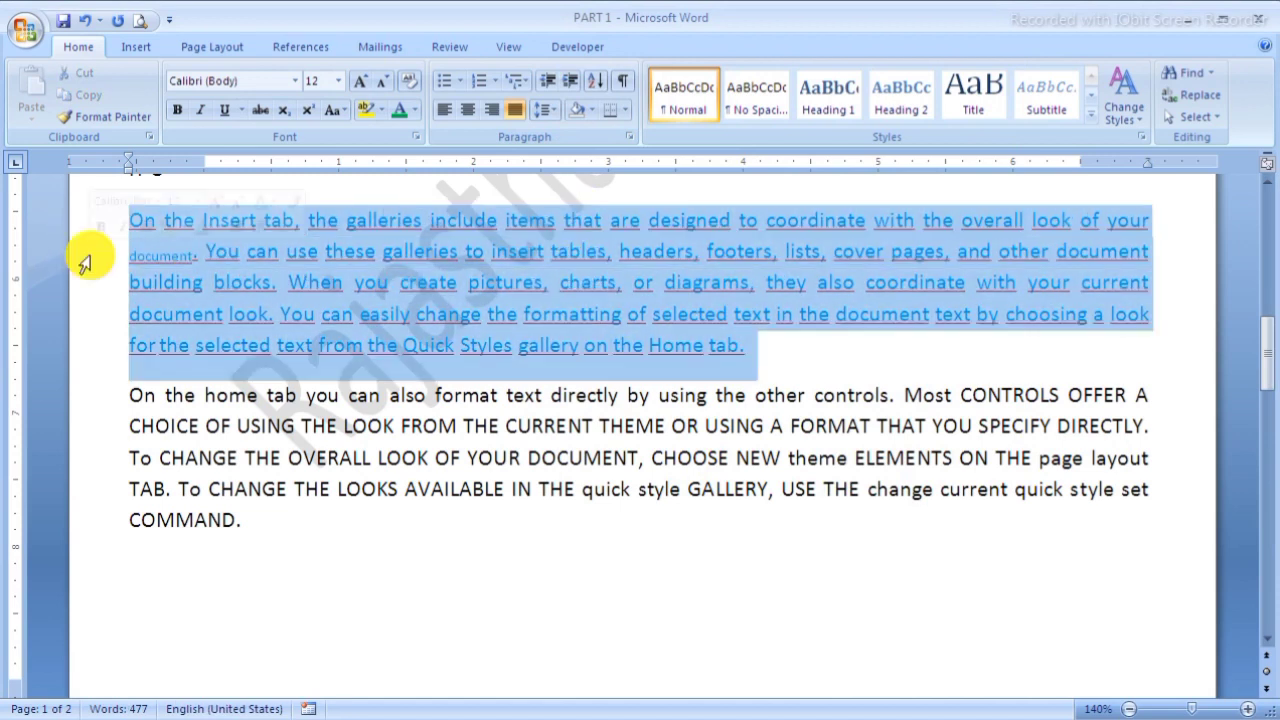
pyautogui.click(439, 253)
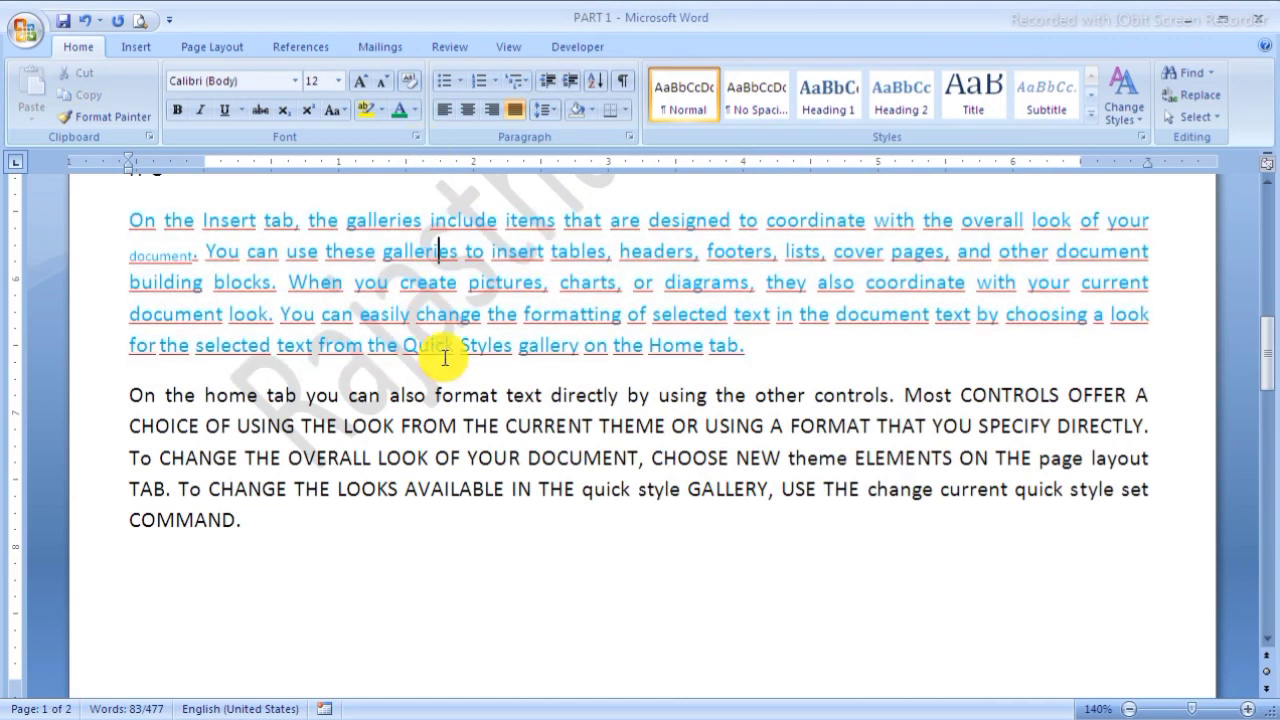
pyautogui.scroll(-2, 445, 358)
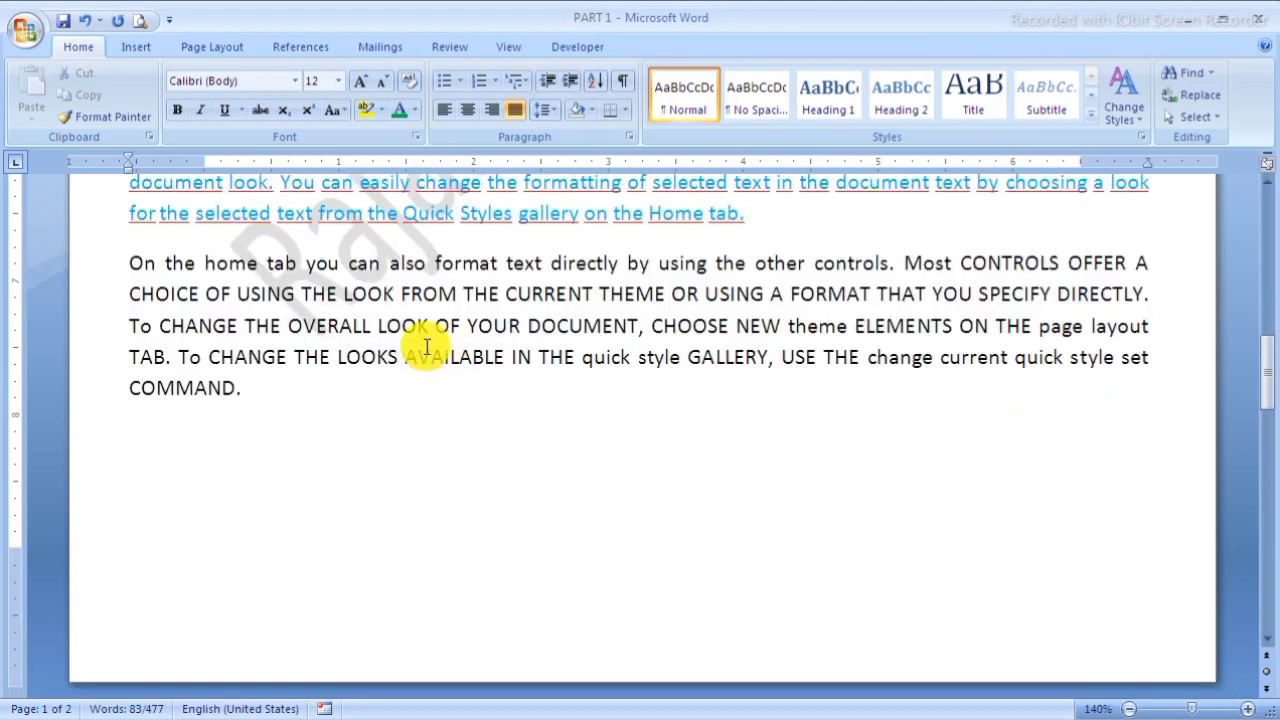
pyautogui.click(415, 137)
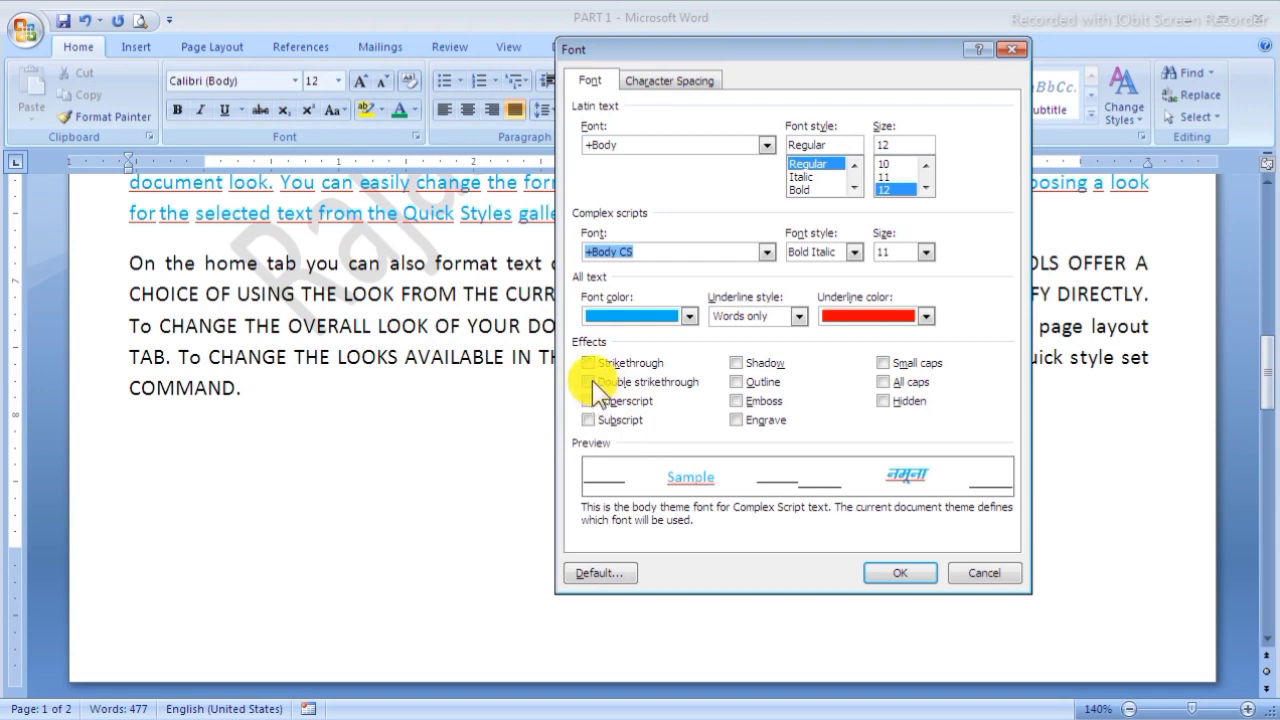
pyautogui.click(982, 571)
# Step: Select the paragraph beginning "On the home tab" and apply the Double strikethrough effect through the Font dialog
pyautogui.tripleClick(96, 330)
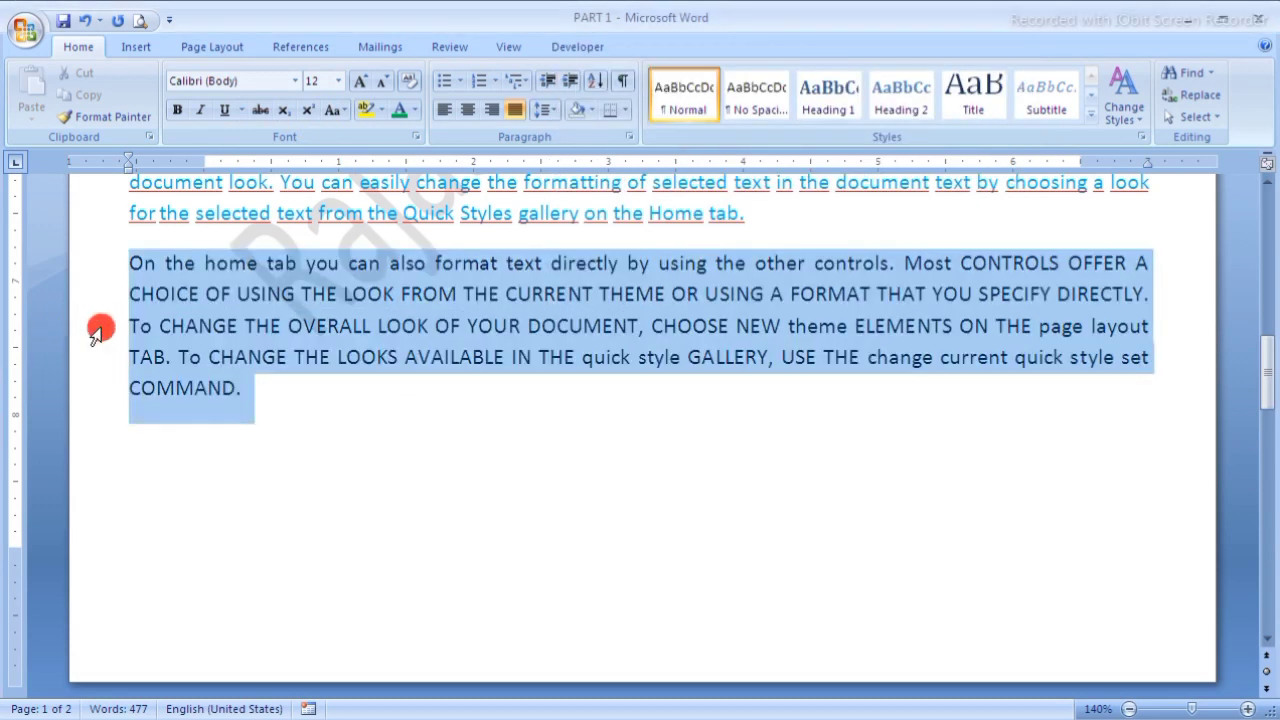
pyautogui.click(96, 335)
pyautogui.doubleClick(100, 334)
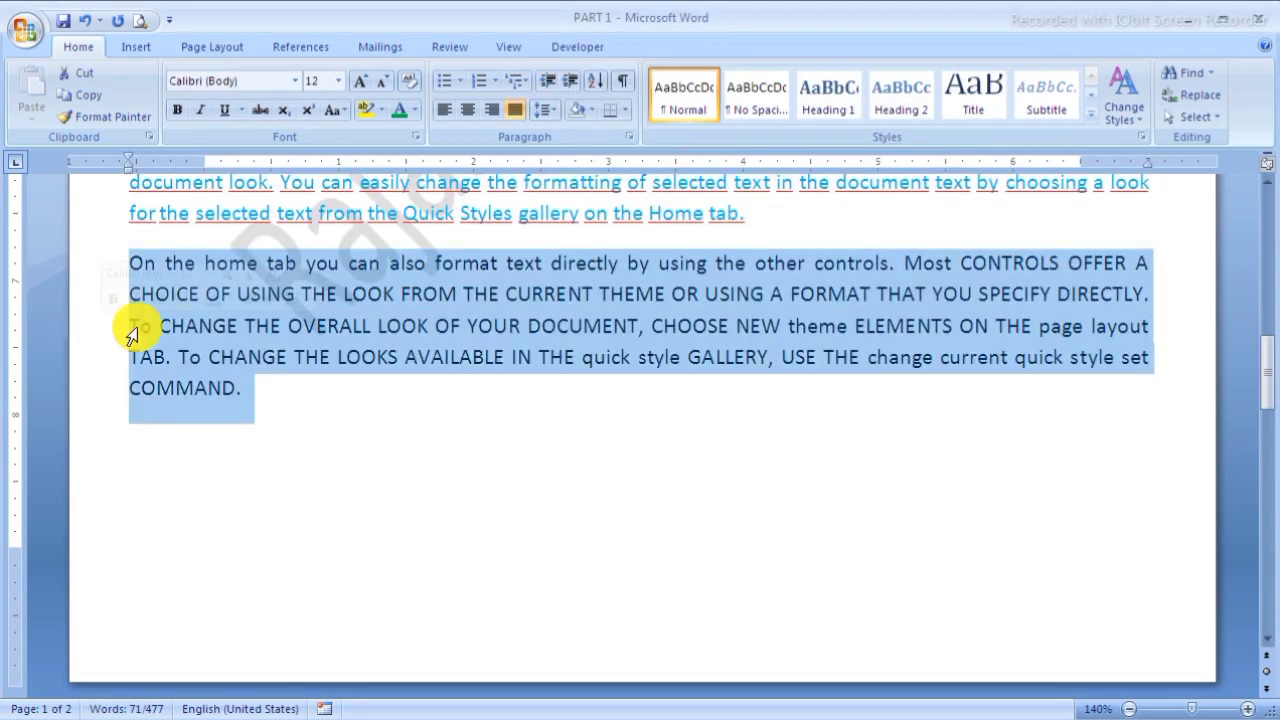
pyautogui.click(415, 136)
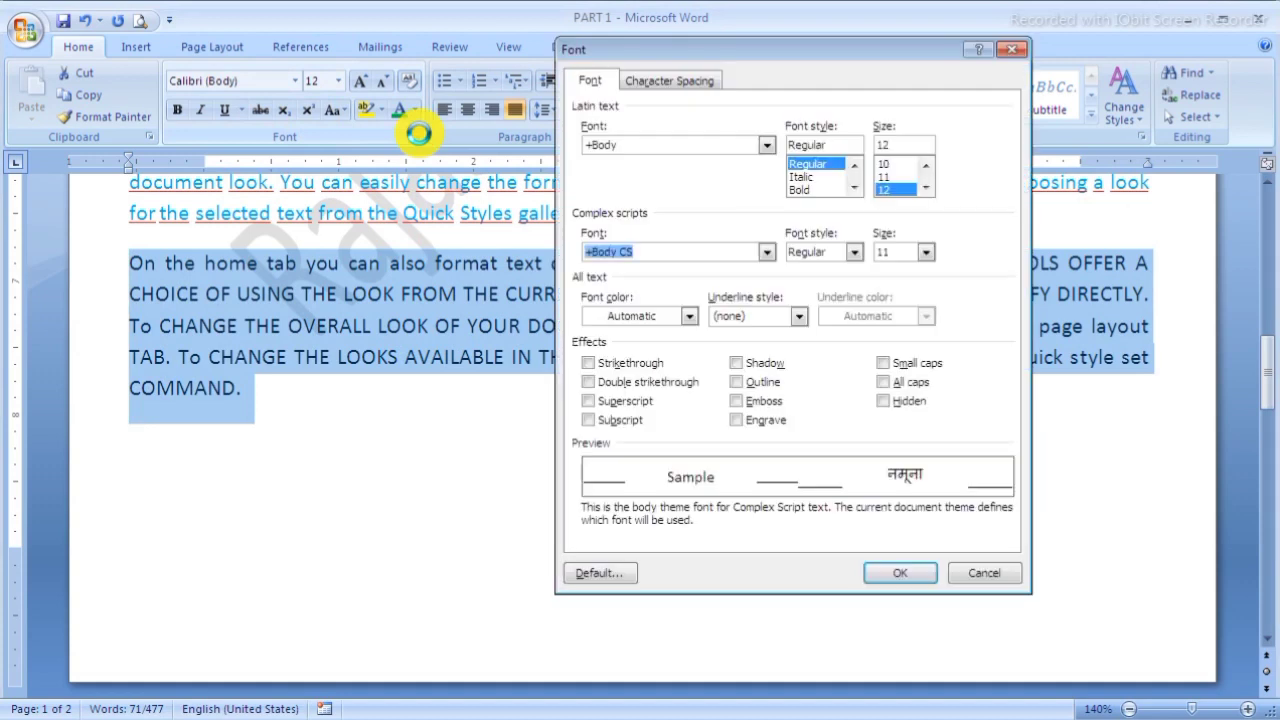
pyautogui.click(591, 382)
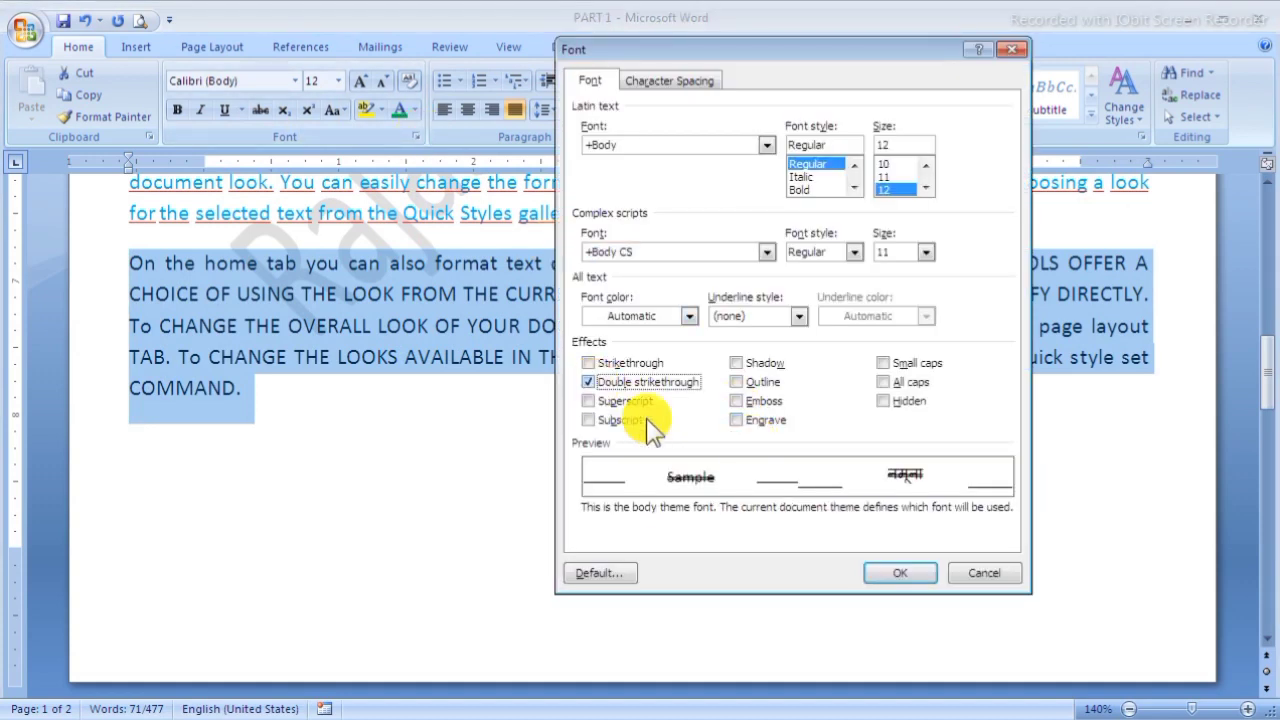
pyautogui.click(900, 572)
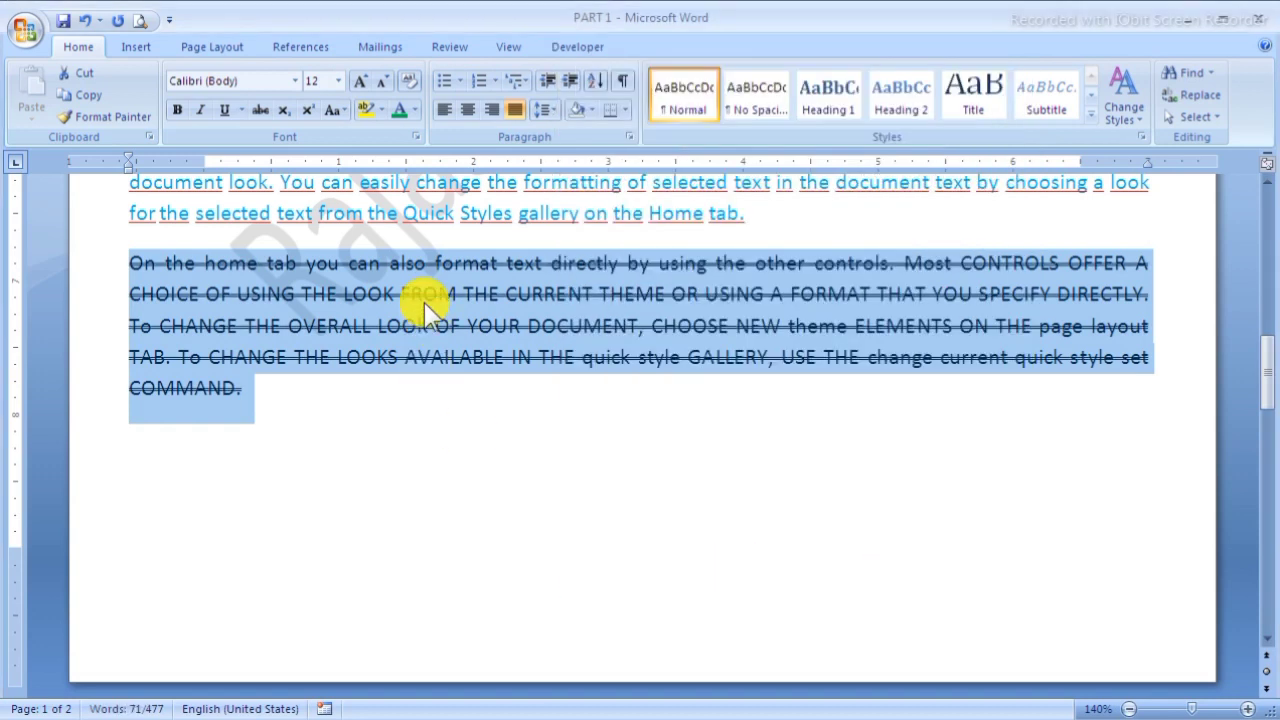
# Step: Try replacing Double strikethrough with the Emboss effect on the word "FROM" in the paragraph beginning "On the home tab"
pyautogui.click(424, 296)
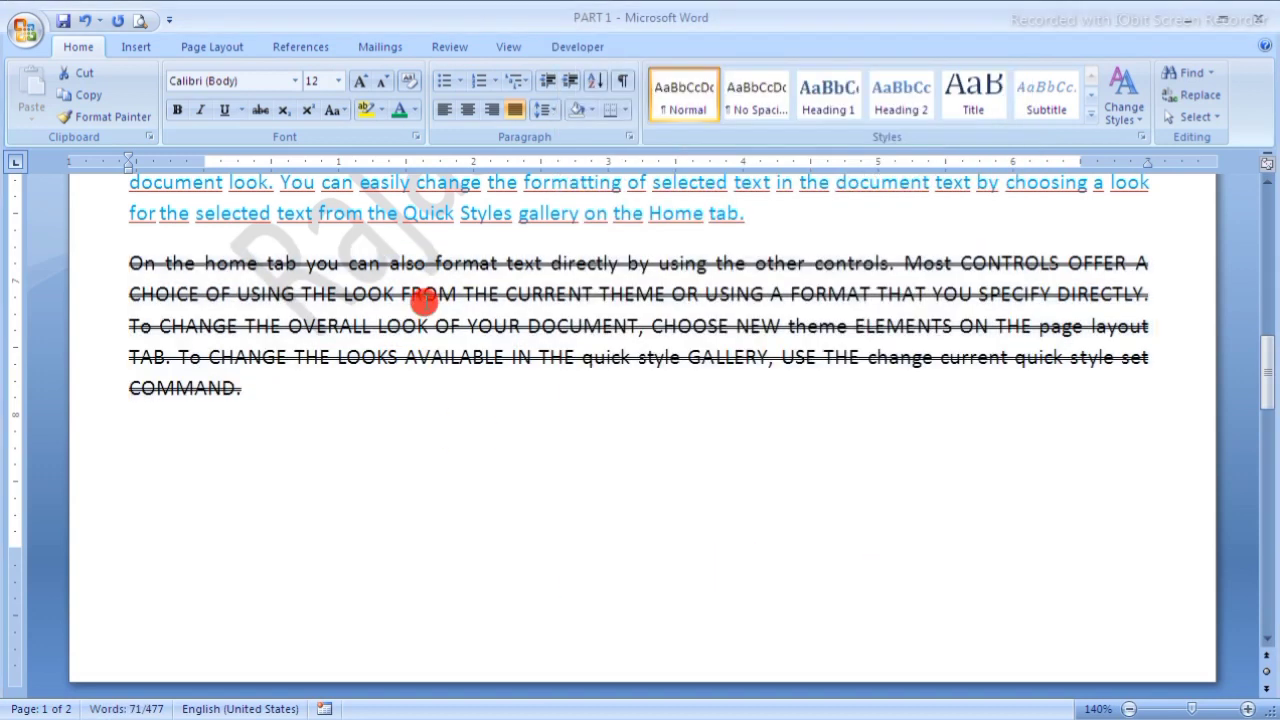
pyautogui.click(415, 133)
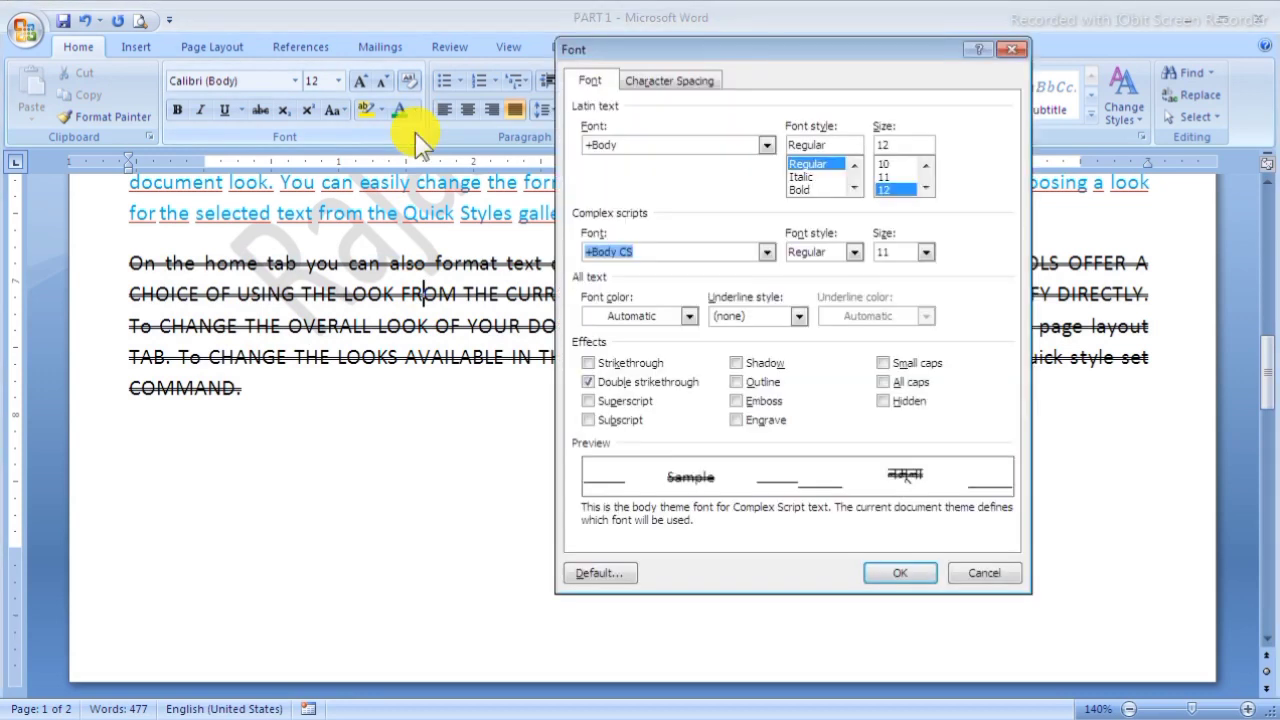
pyautogui.click(736, 401)
pyautogui.click(590, 382)
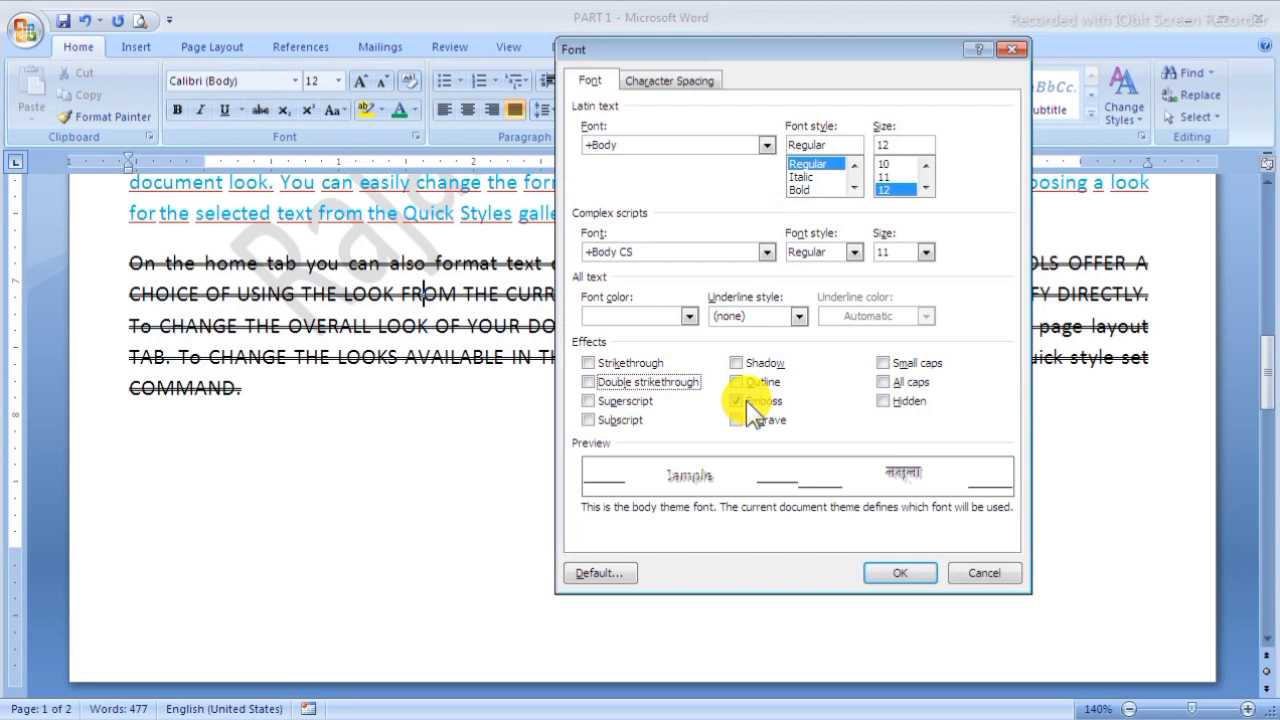
pyautogui.click(896, 576)
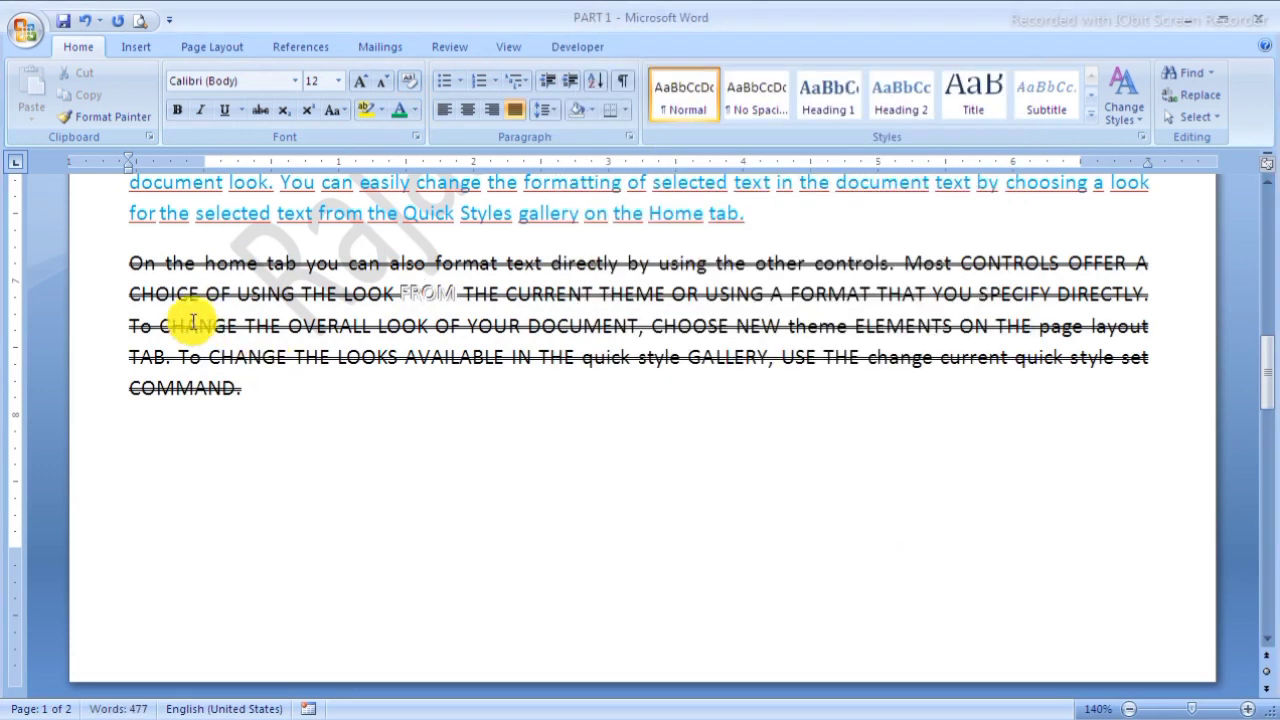
# Step: Select the whole paragraph beginning "On the home tab" and add the Emboss effect to it through the Font dialog
pyautogui.doubleClick(92, 289)
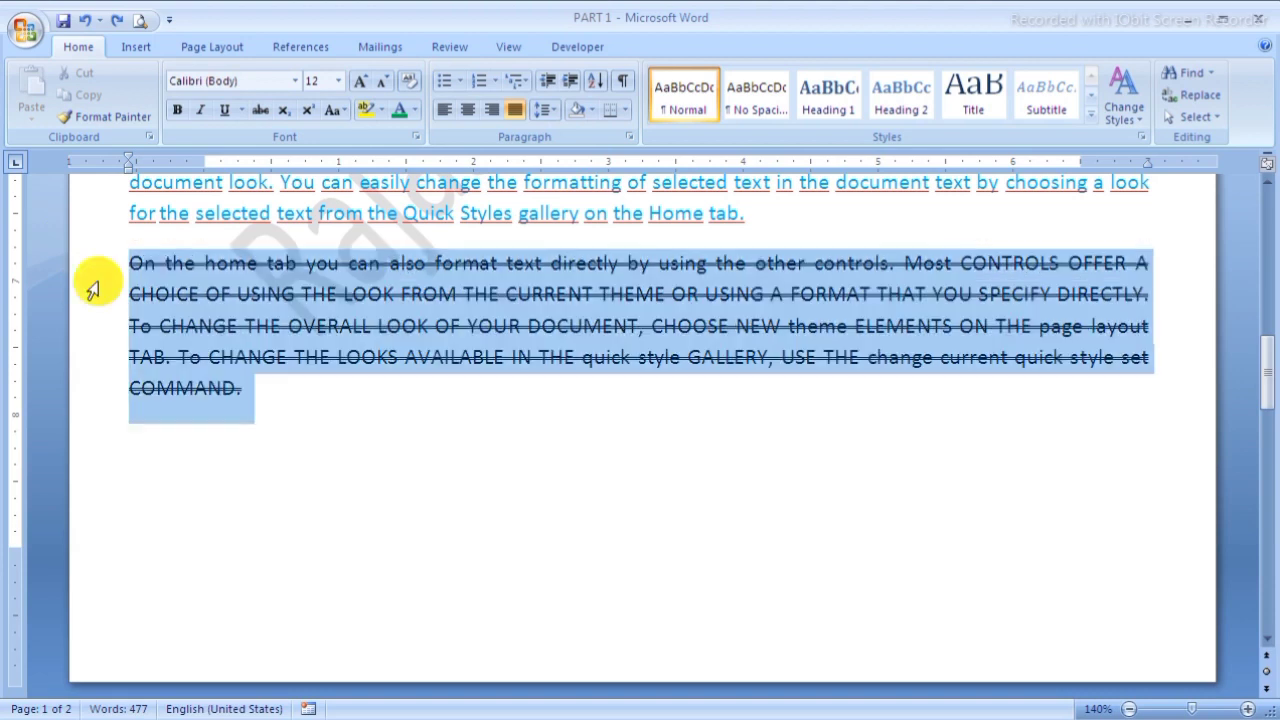
pyautogui.click(414, 134)
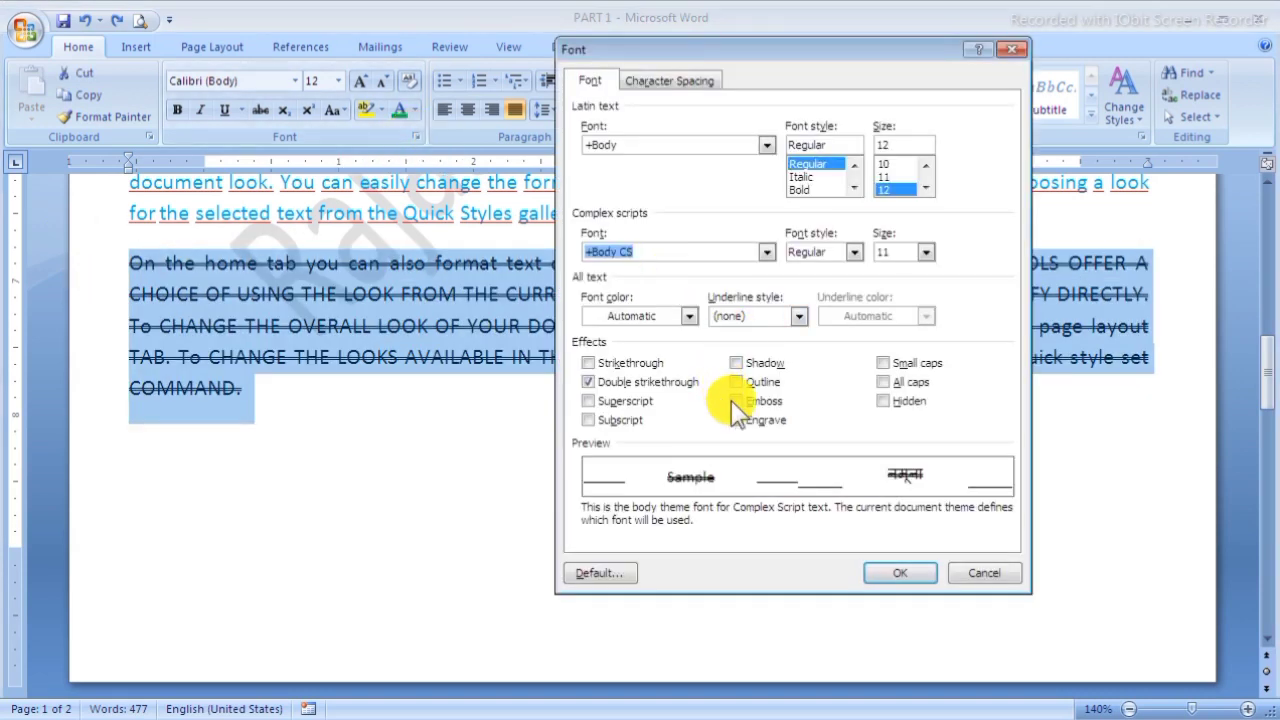
pyautogui.click(735, 401)
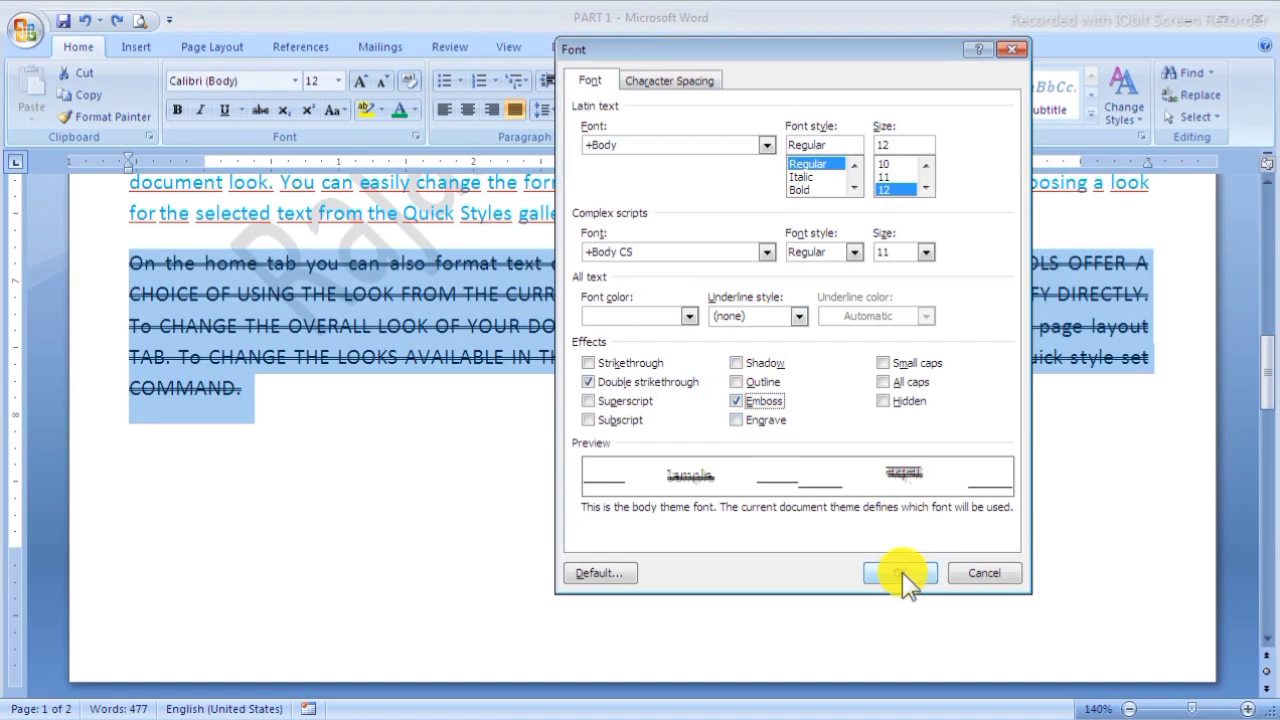
pyautogui.click(900, 572)
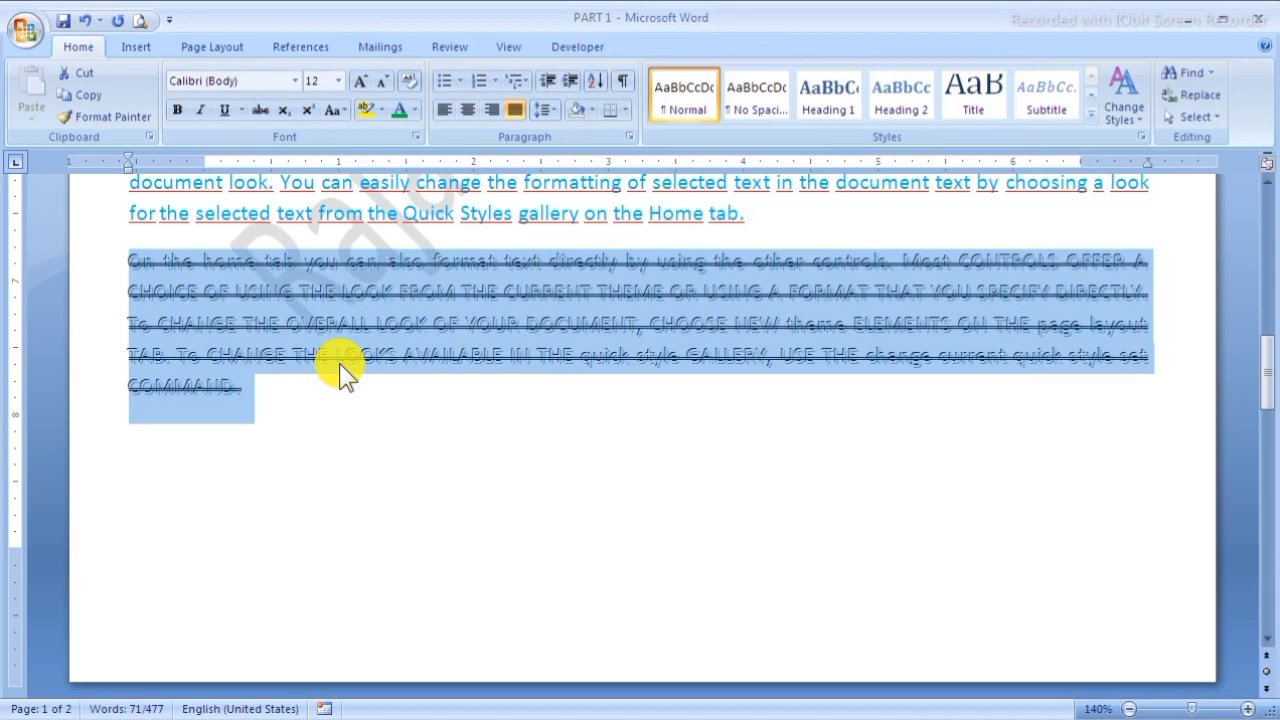
# Step: Remove the yellow highlight from the document's first paragraph by setting its text highlight to No Color
pyautogui.scroll(10, 339, 363)
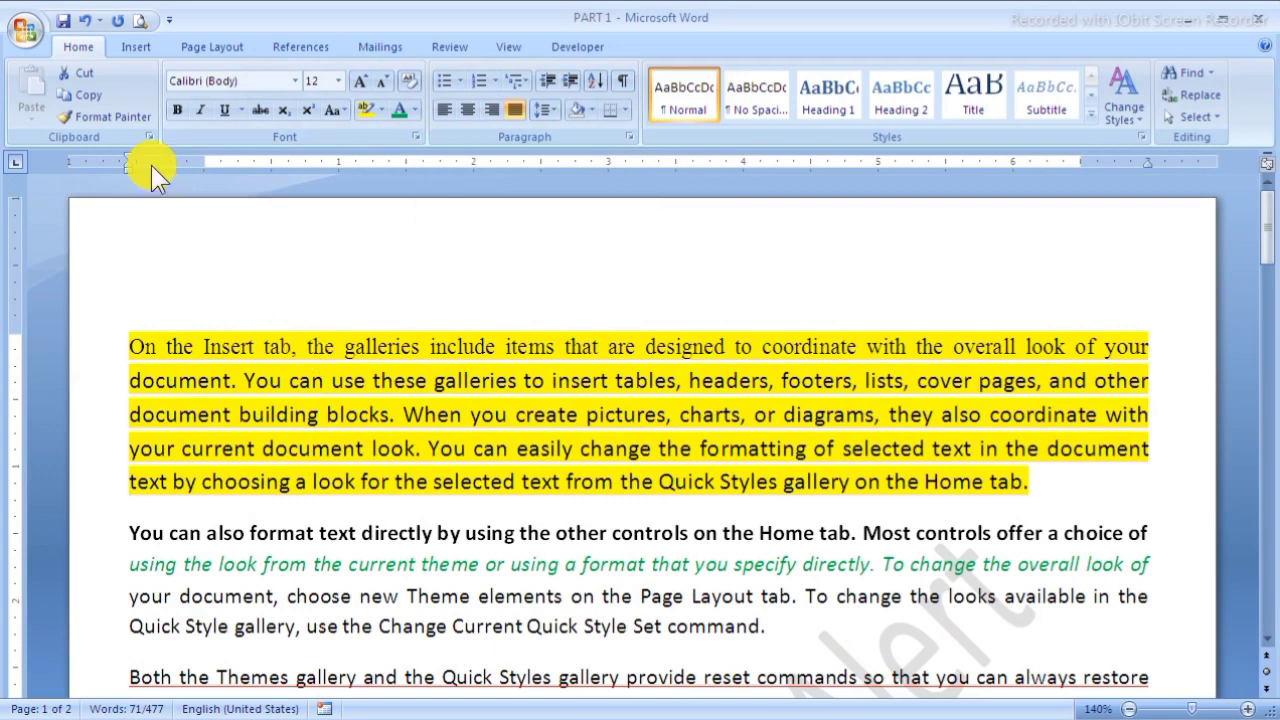
pyautogui.scroll(-5, 320, 334)
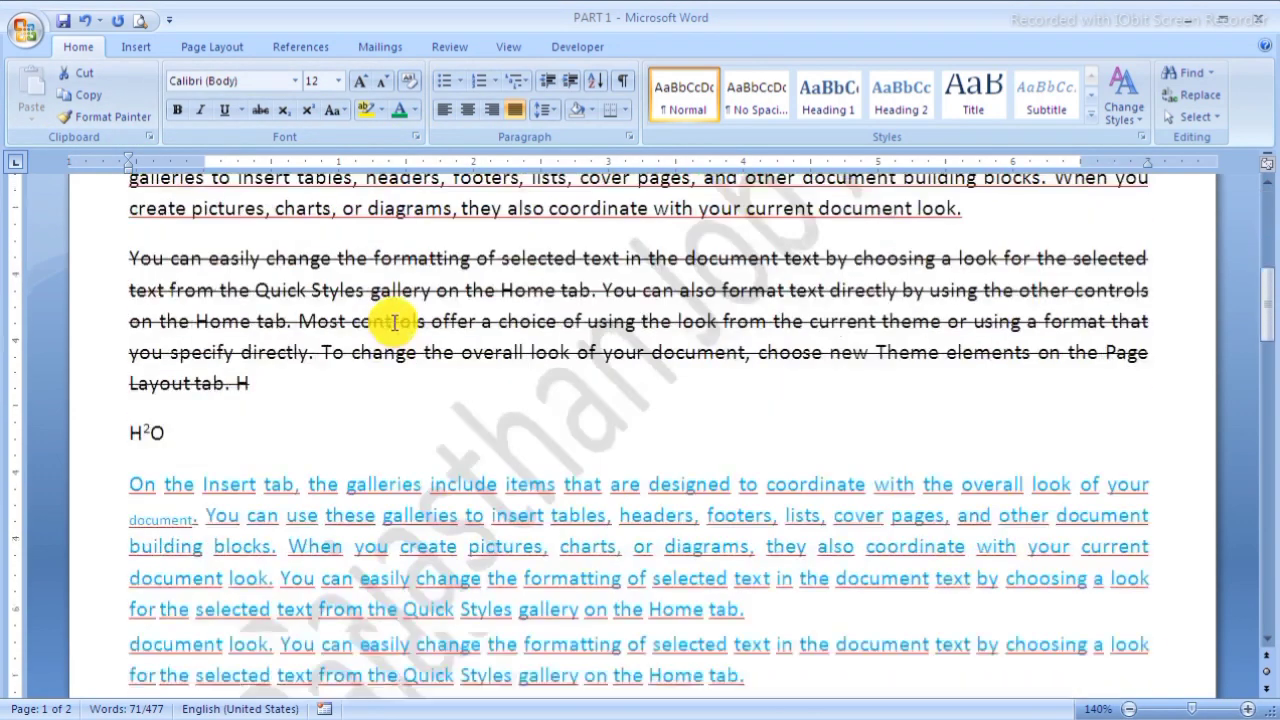
pyautogui.scroll(-3, 395, 322)
pyautogui.scroll(-5, 395, 322)
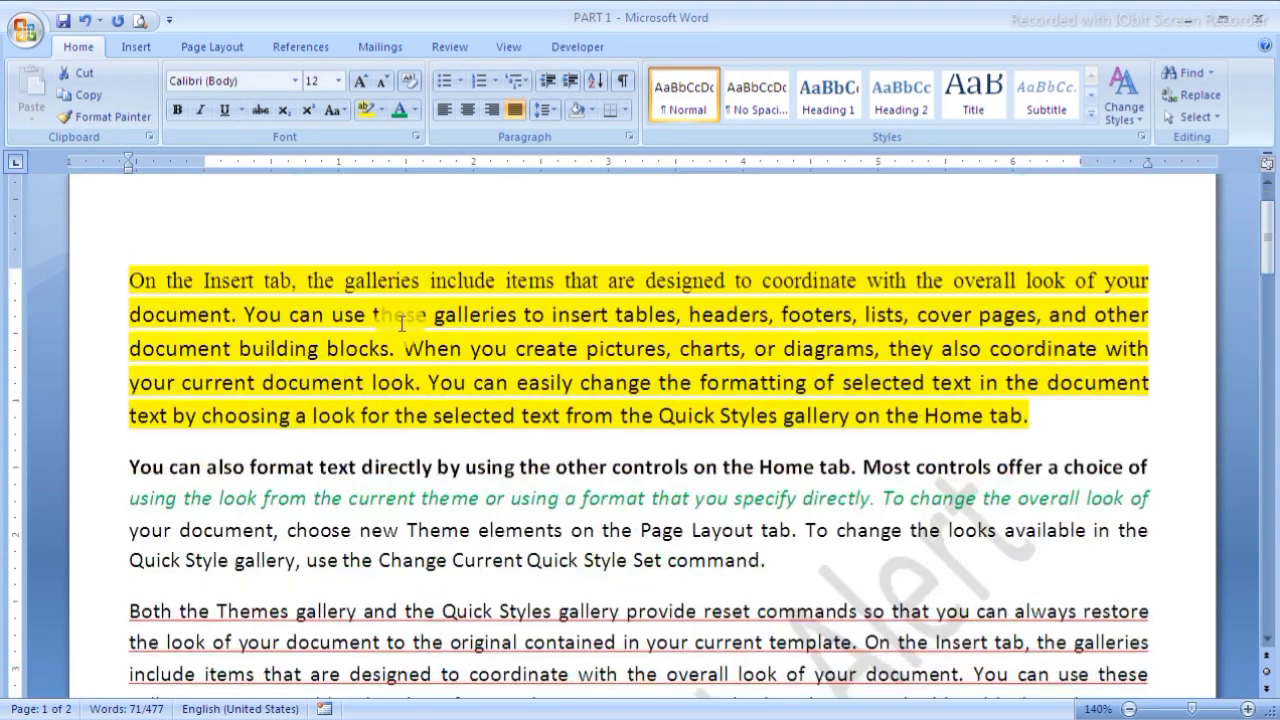
pyautogui.doubleClick(95, 316)
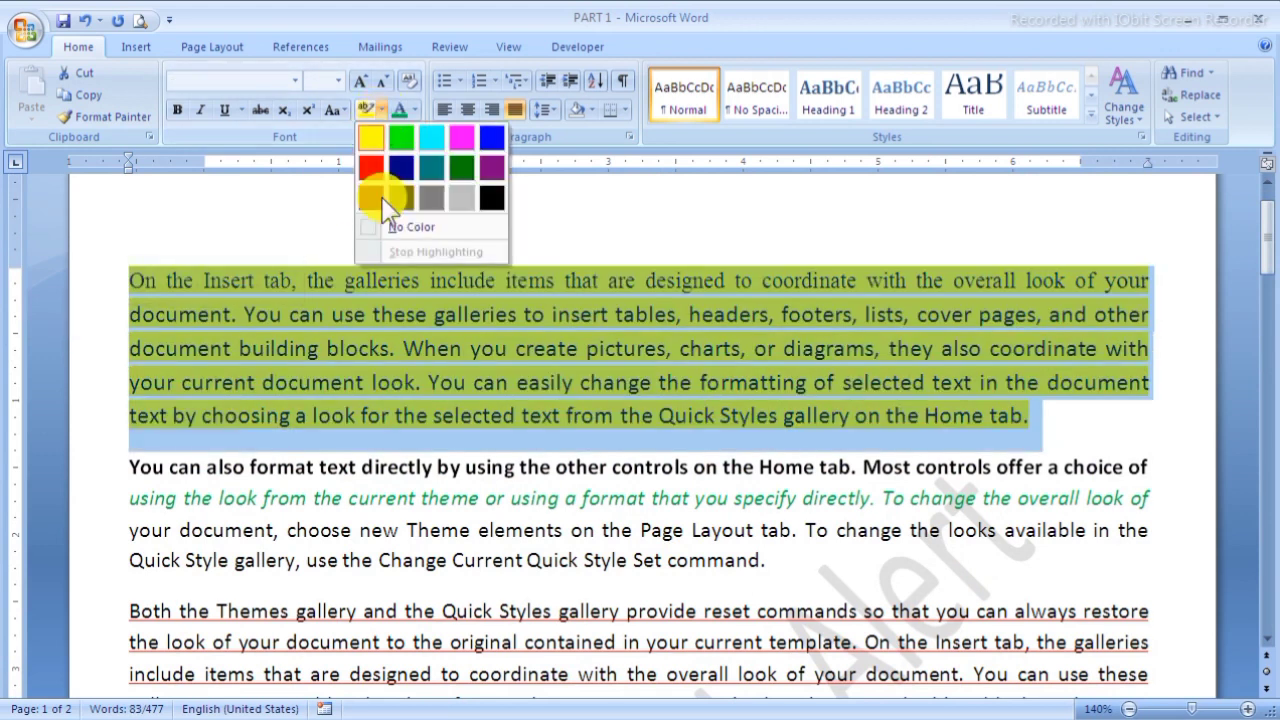
pyautogui.click(395, 226)
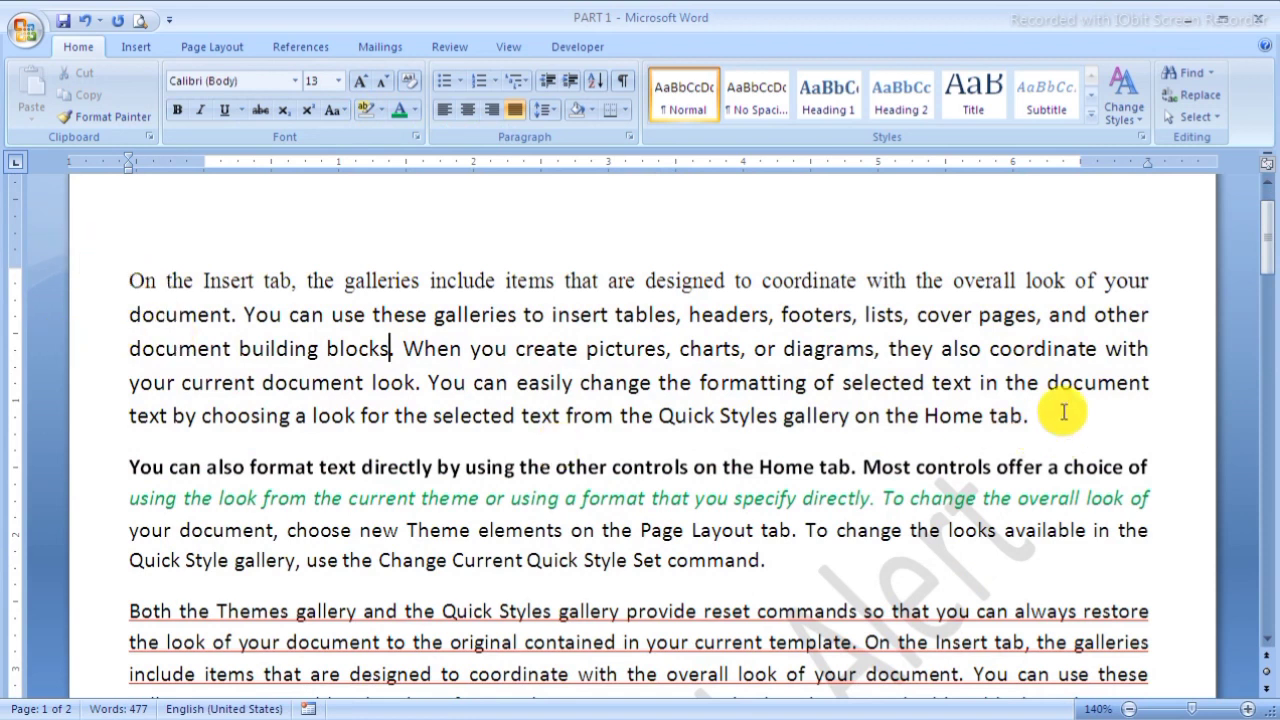
# Step: Split the first paragraph after "cover pages, and", leaving an empty paragraph before "other document building blocks"
pyautogui.click(1096, 318)
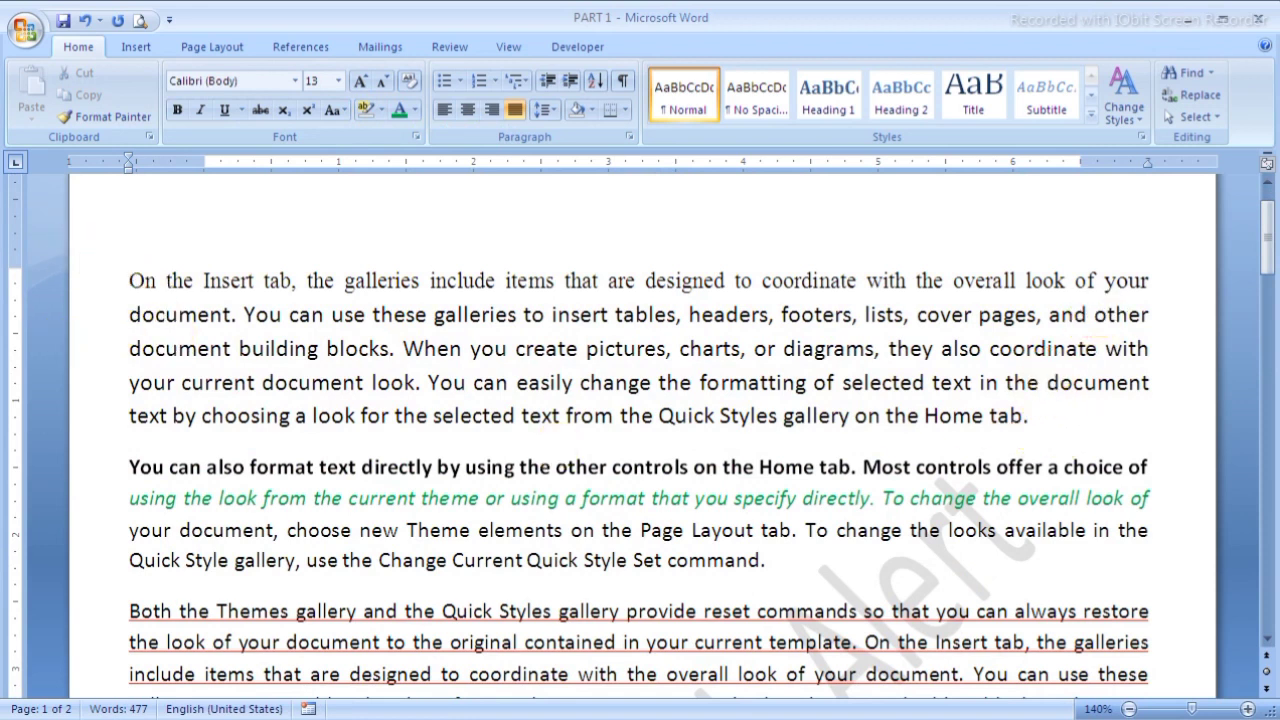
pyautogui.press('Return')
pyautogui.press('Return')
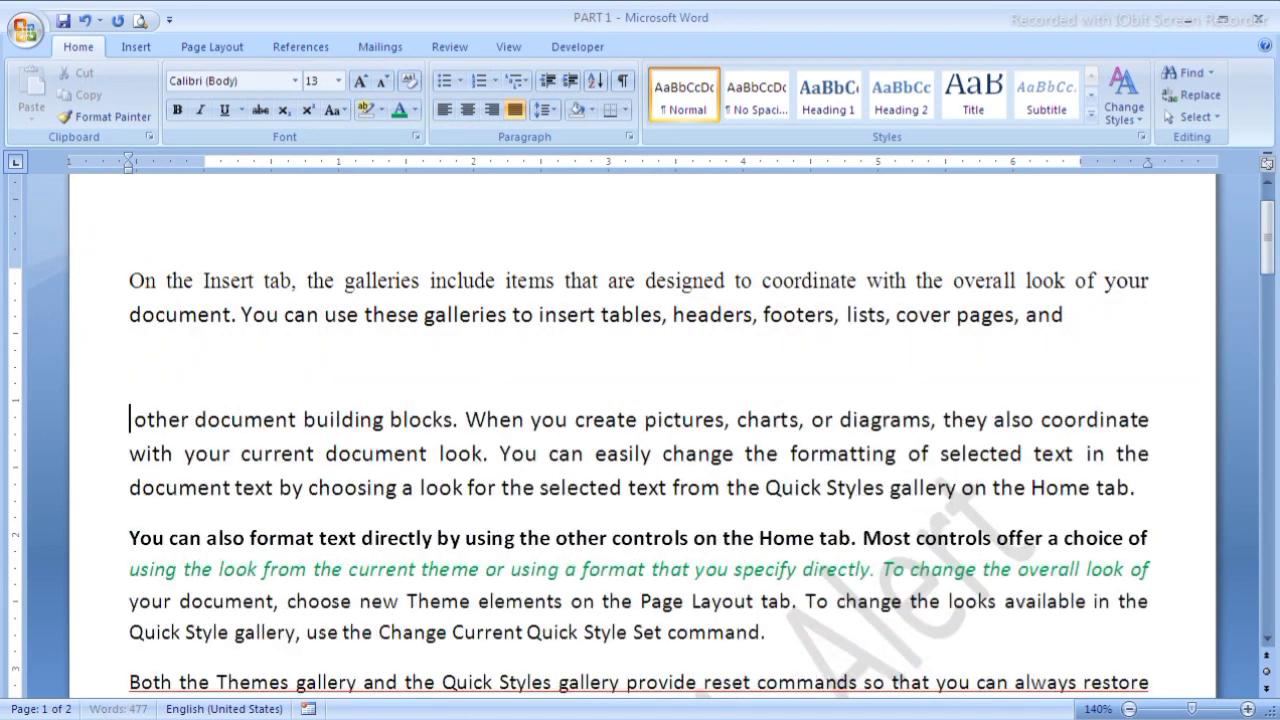
# Step: Copy the document's first line, beginning "On the Insert tab", and paste it after the H²O text
pyautogui.click(101, 288)
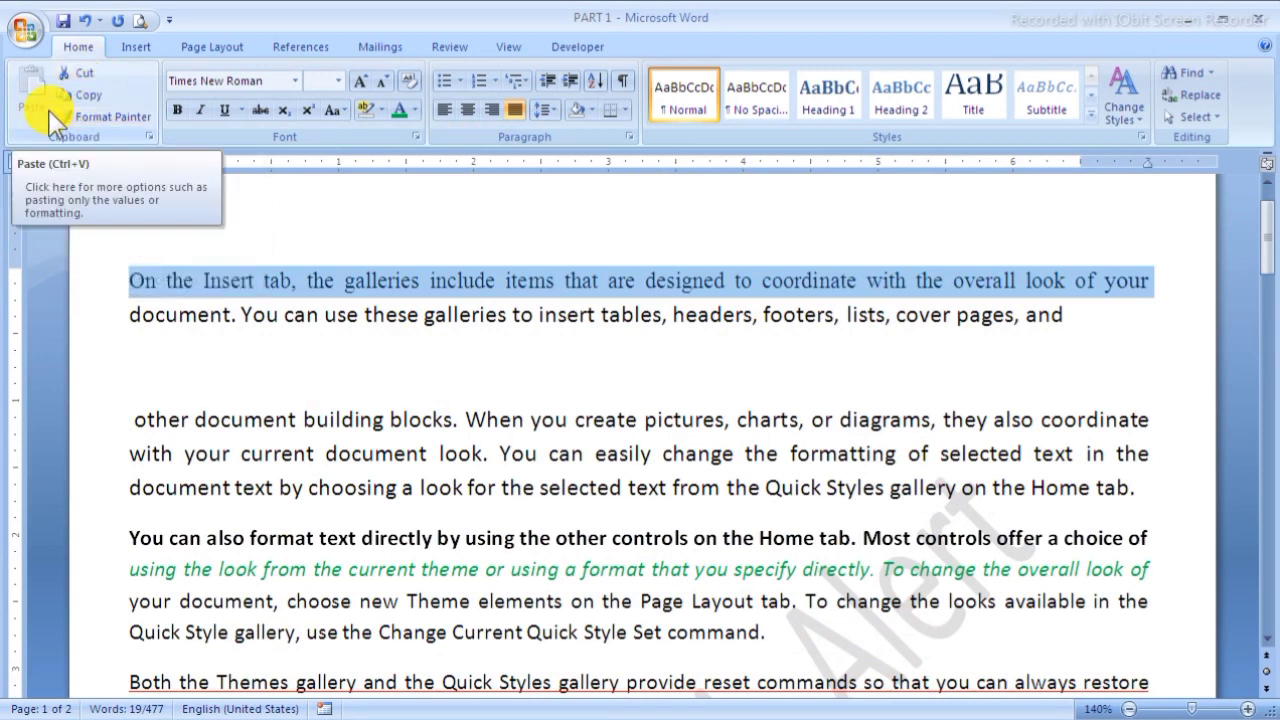
pyautogui.click(99, 96)
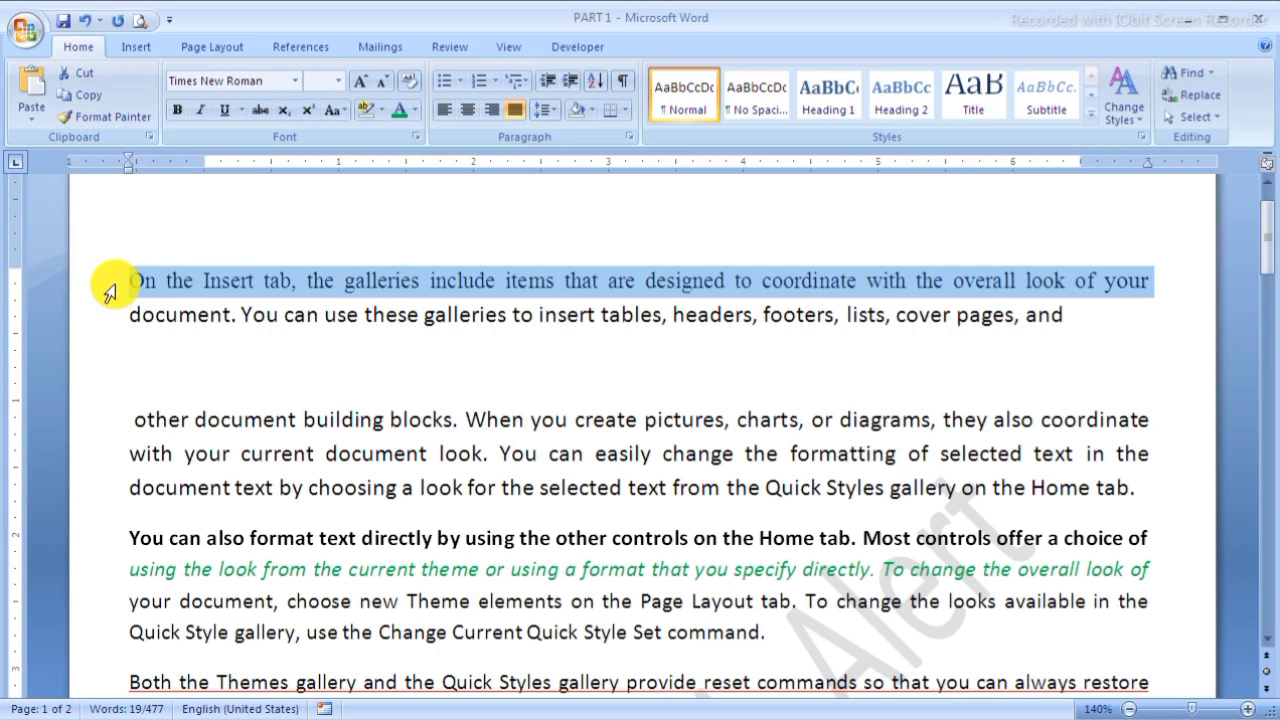
pyautogui.click(110, 290)
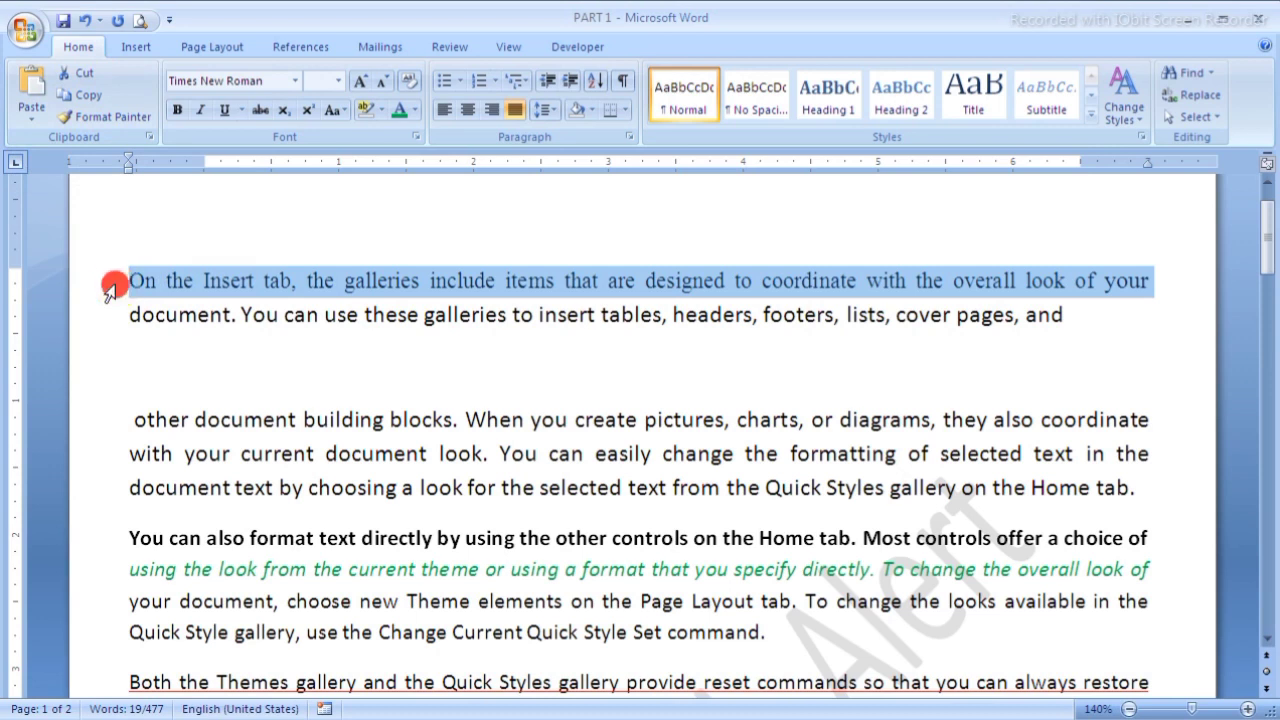
pyautogui.click(86, 96)
pyautogui.scroll(-10, 406, 508)
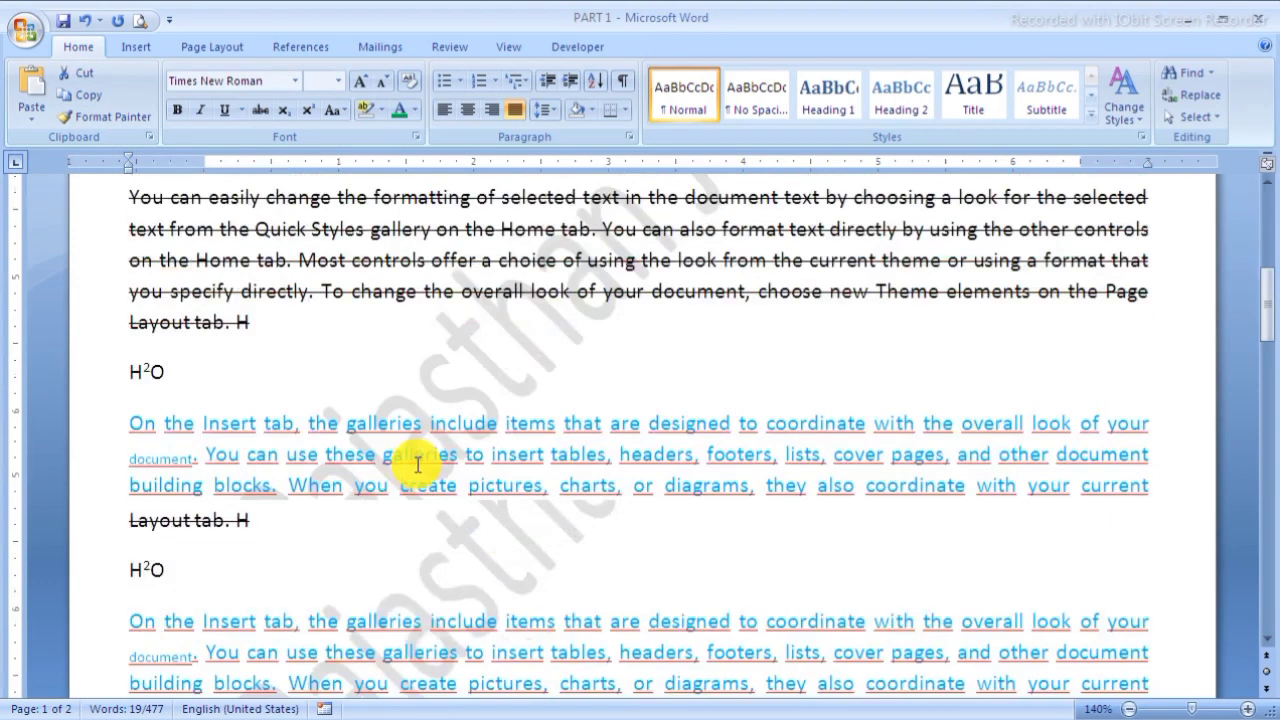
pyautogui.scroll(2, 370, 510)
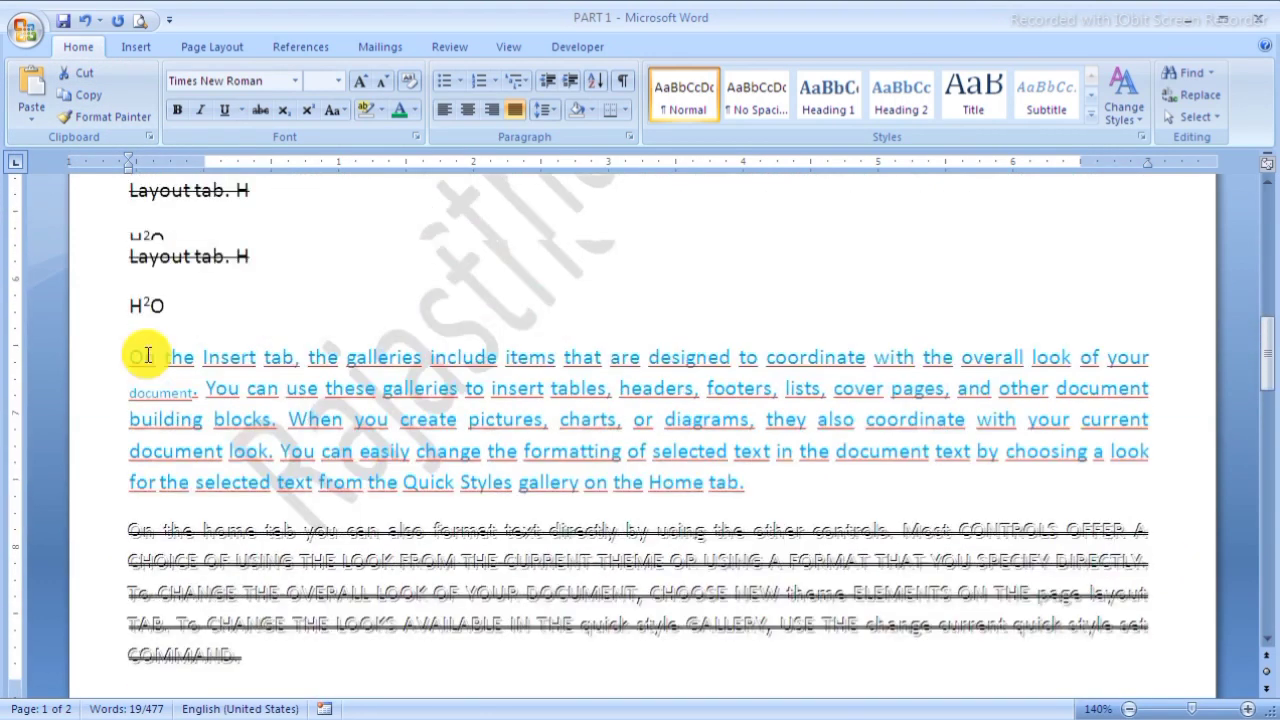
pyautogui.click(208, 305)
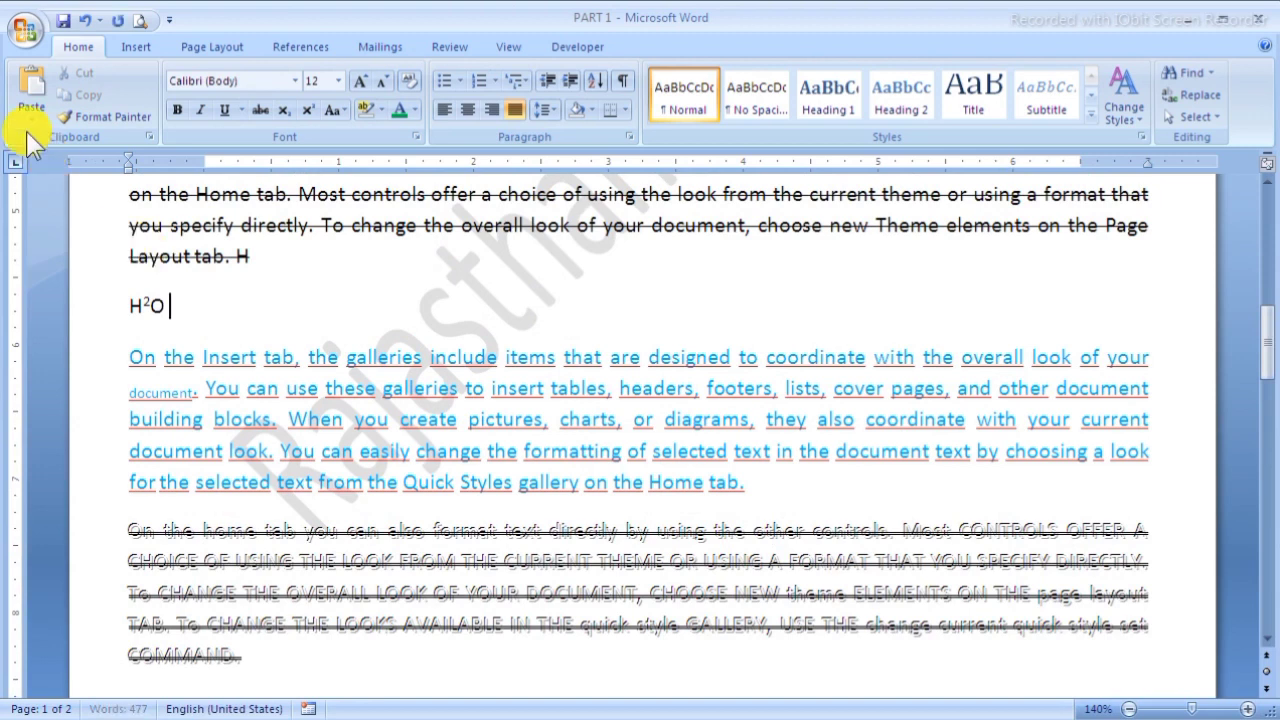
pyautogui.click(28, 84)
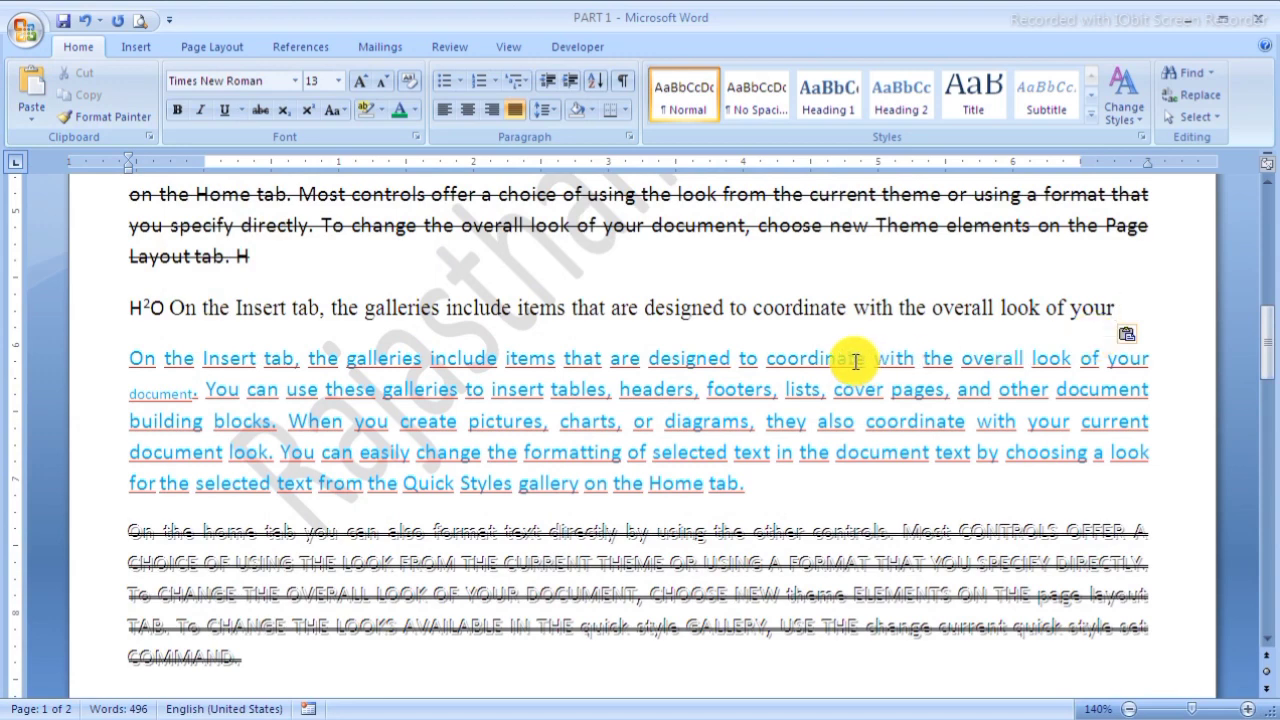
# Step: Cut the document's first line and paste it into the empty paragraph above "other document building blocks"
pyautogui.scroll(15, 835, 358)
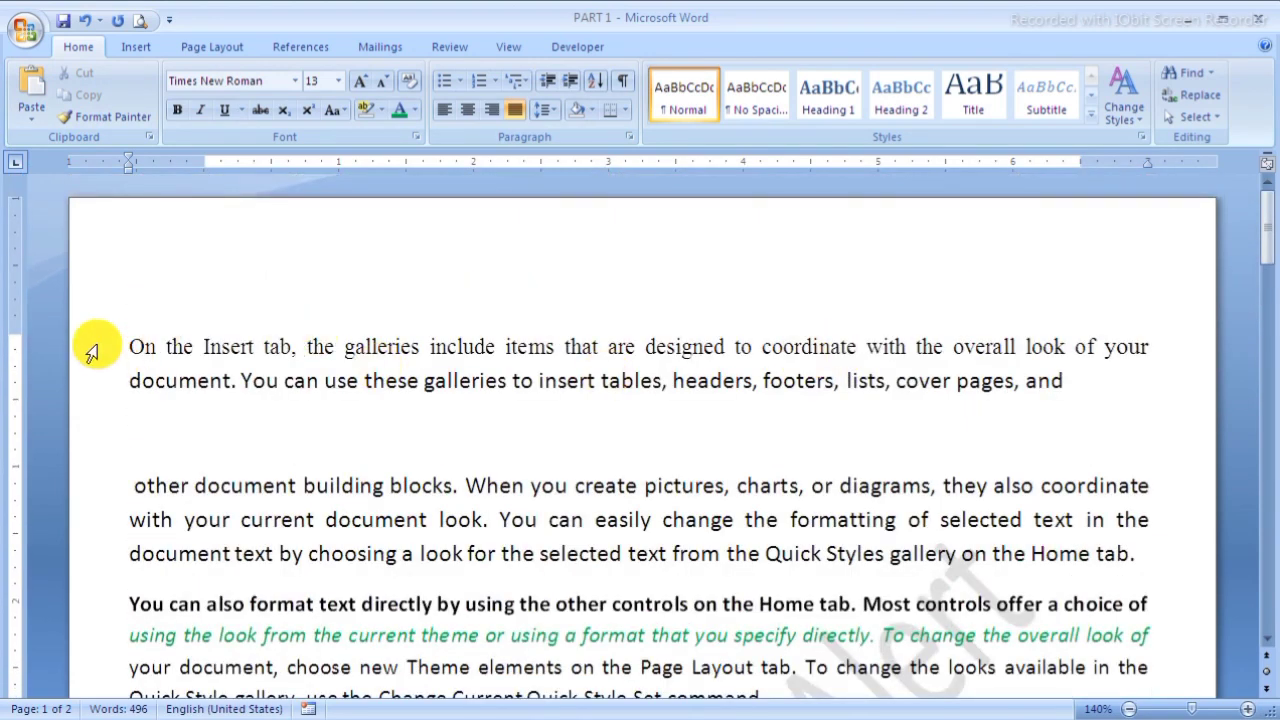
pyautogui.click(92, 350)
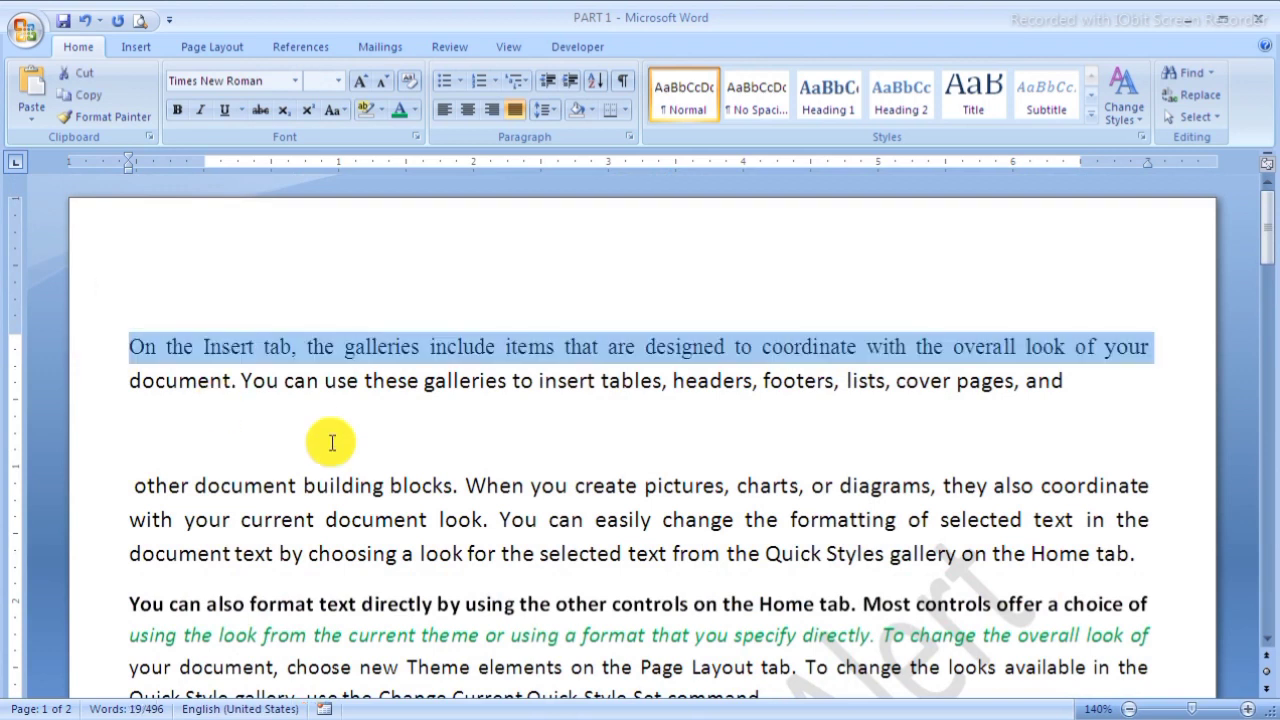
pyautogui.scroll(-10, 331, 440)
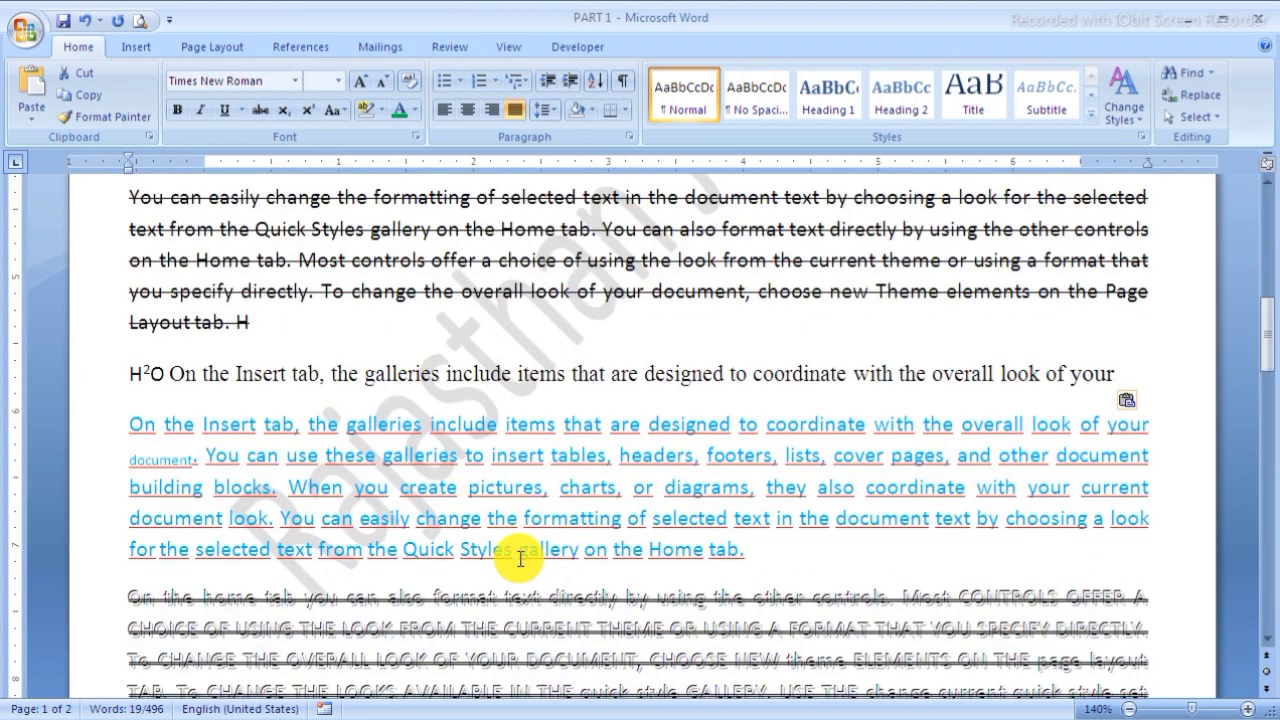
pyautogui.scroll(10, 518, 540)
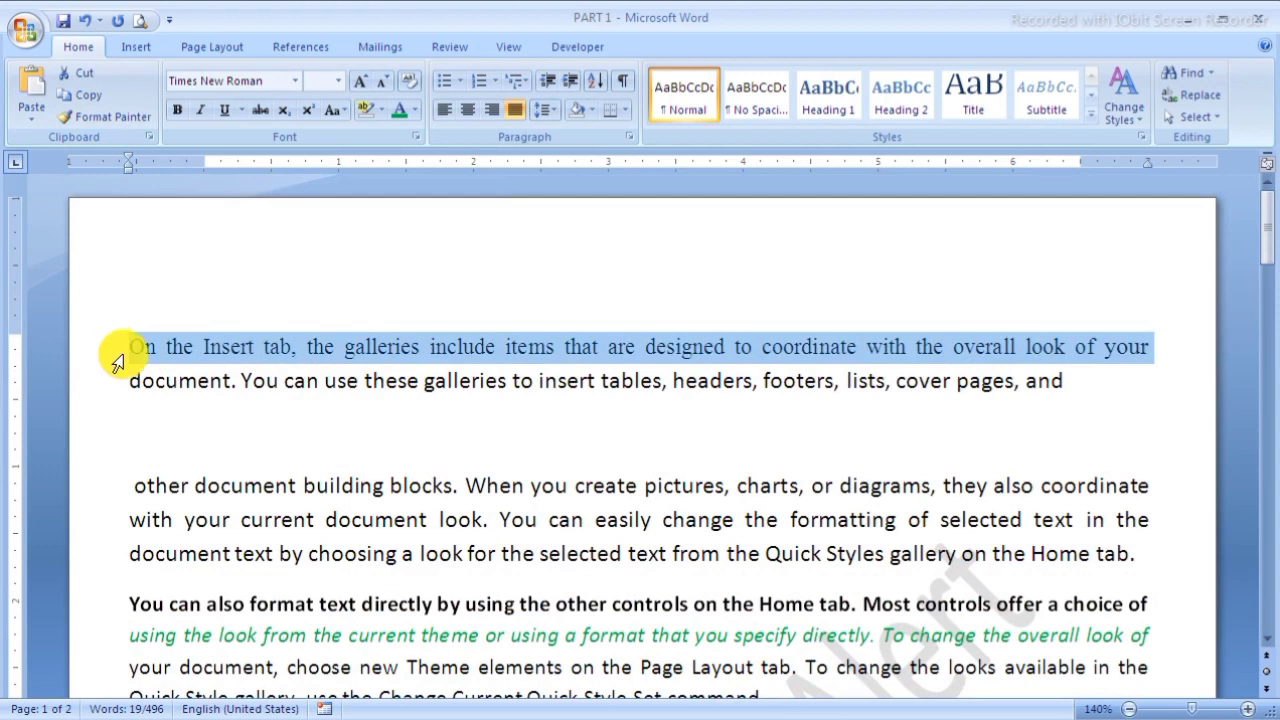
pyautogui.click(84, 73)
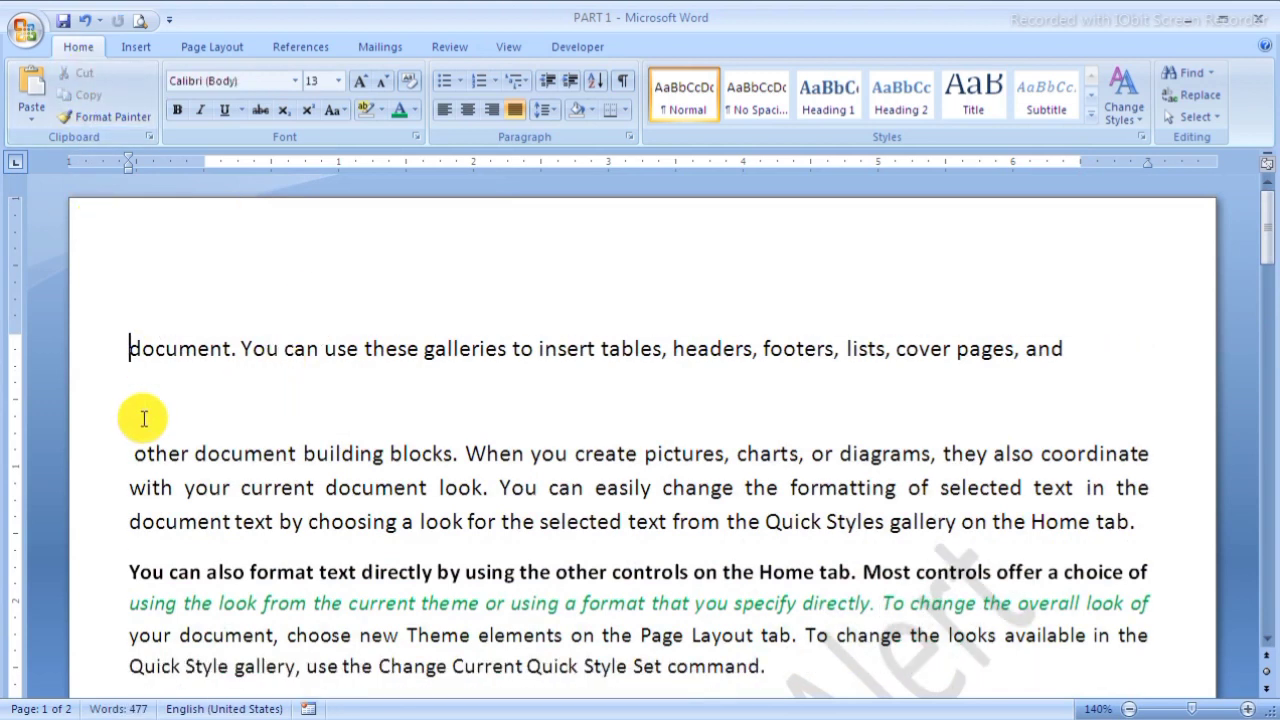
pyautogui.click(144, 418)
pyautogui.click(38, 86)
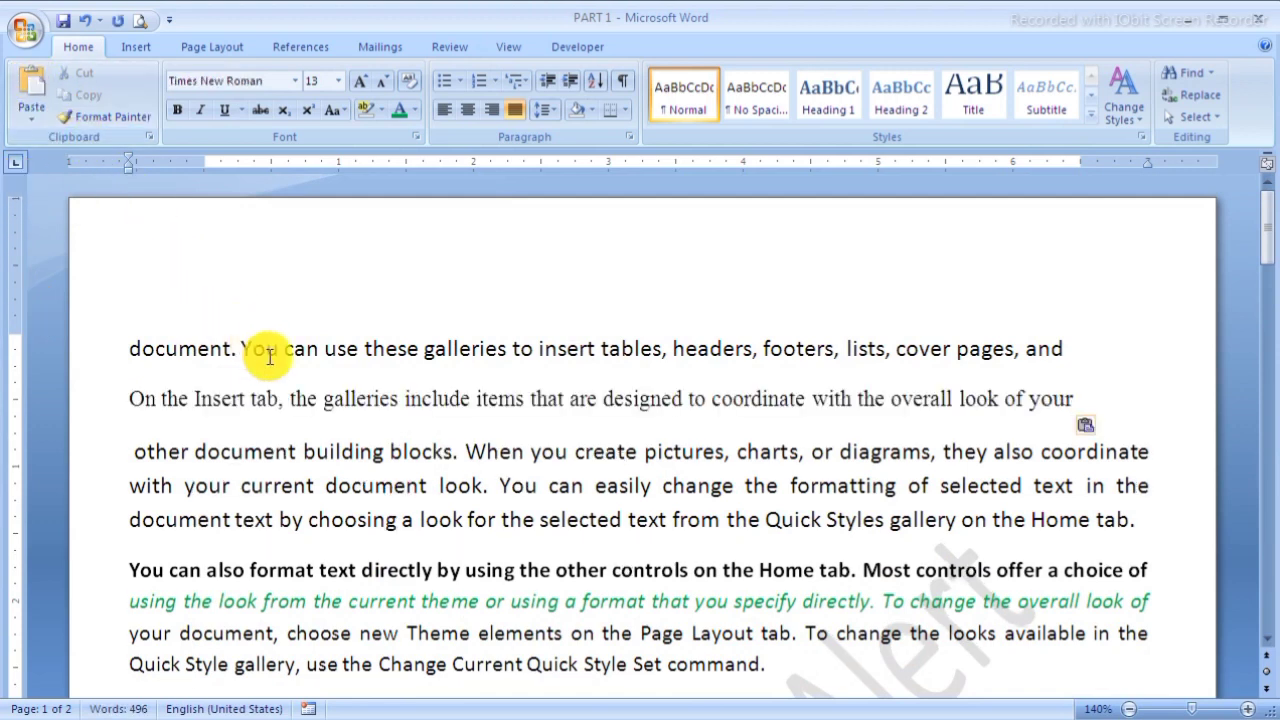
# Step: Copy the green italic formatting of the "using the look" line onto the bold line above it with Format Painter
pyautogui.scroll(-3, 366, 360)
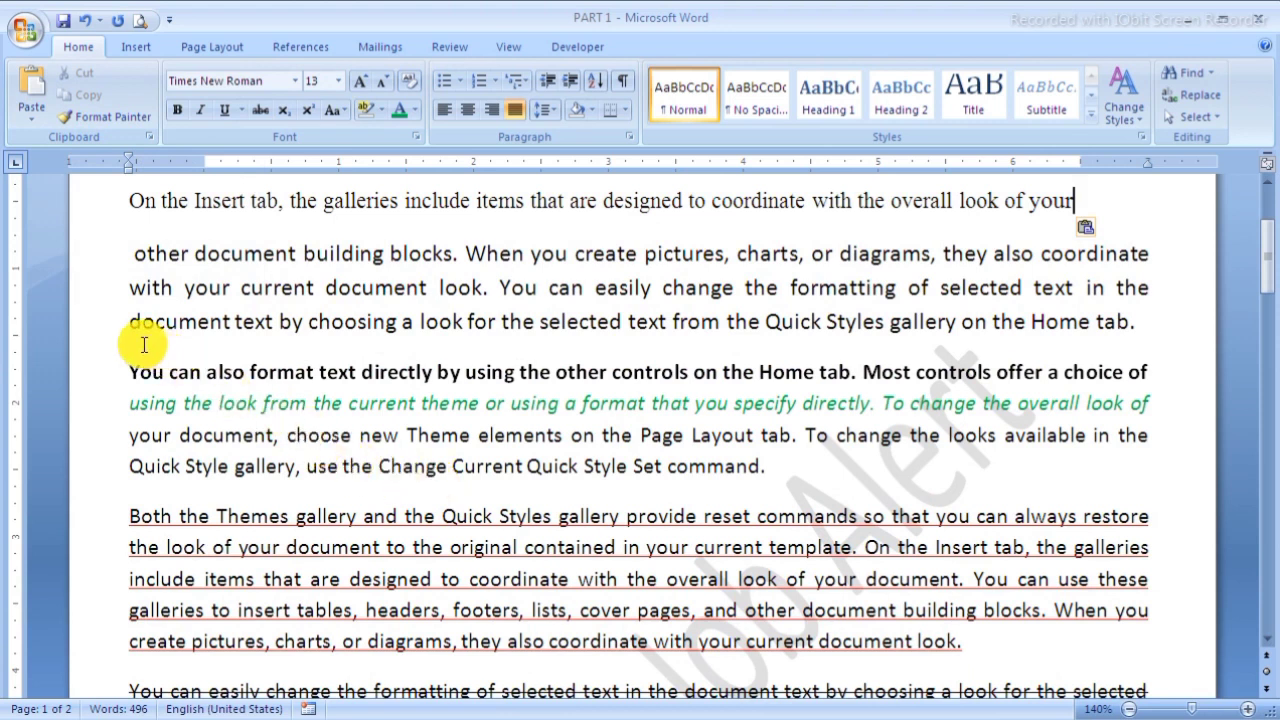
pyautogui.click(88, 412)
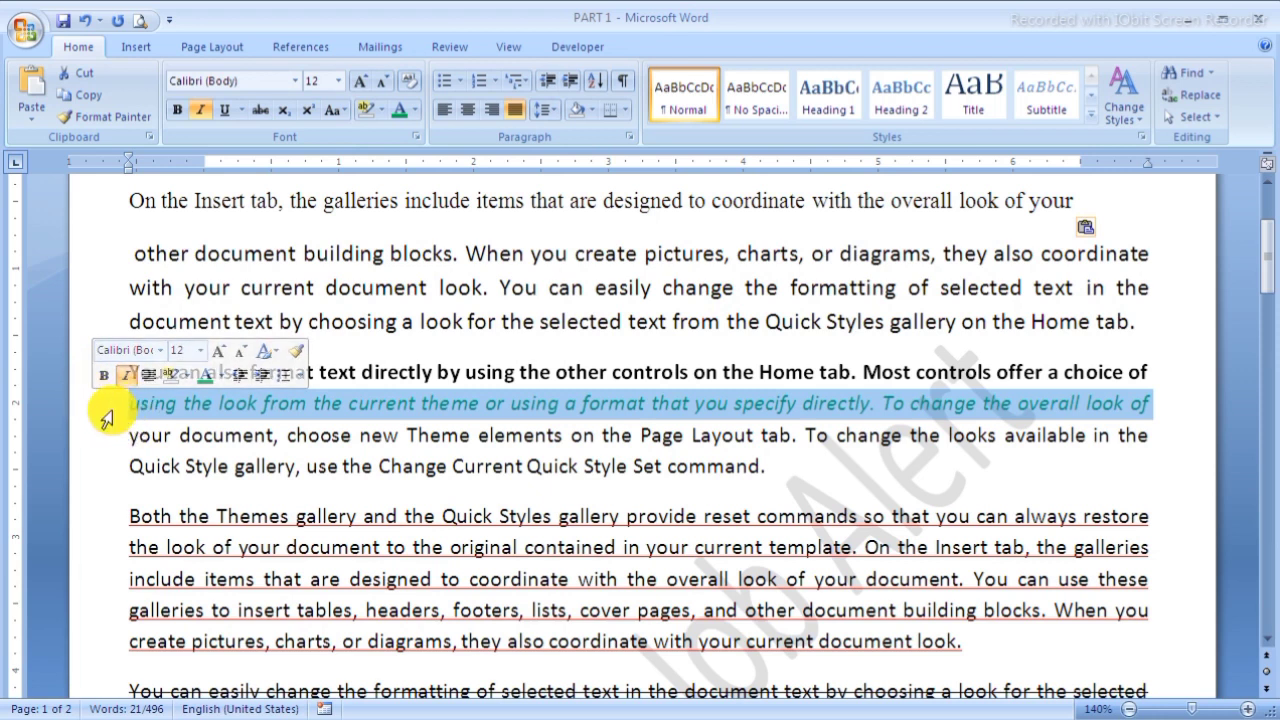
pyautogui.click(101, 117)
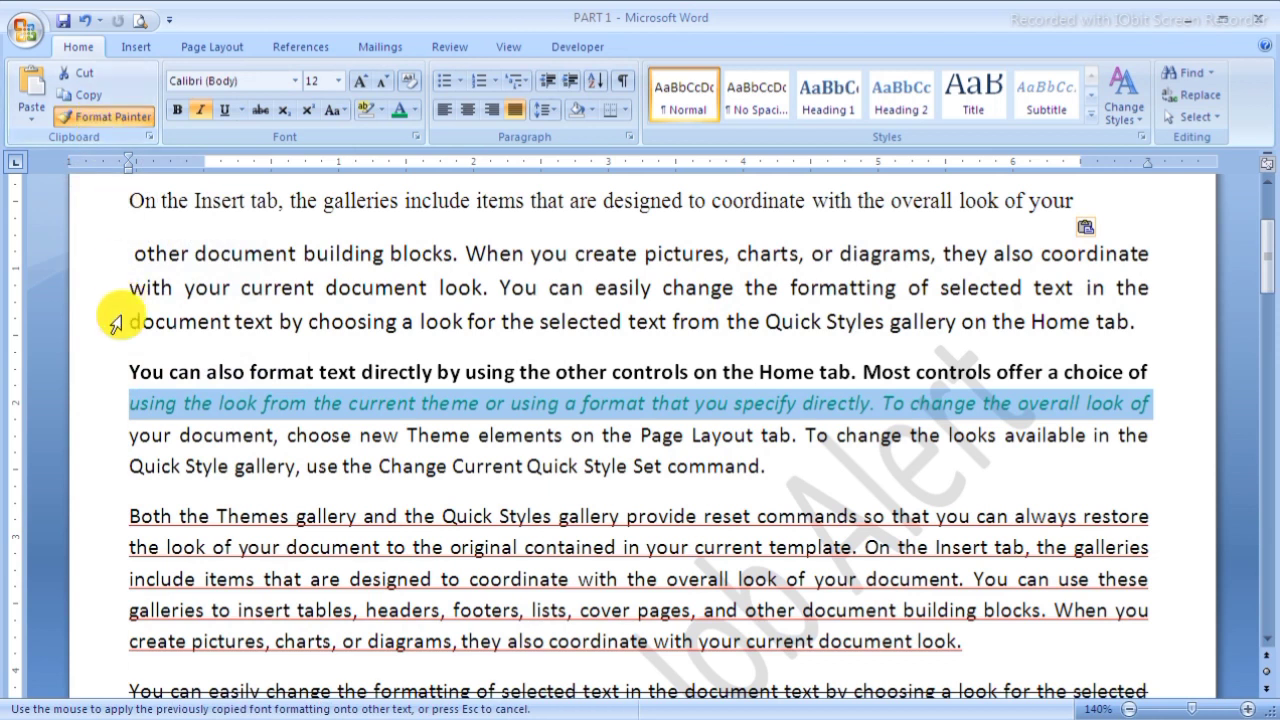
pyautogui.click(96, 376)
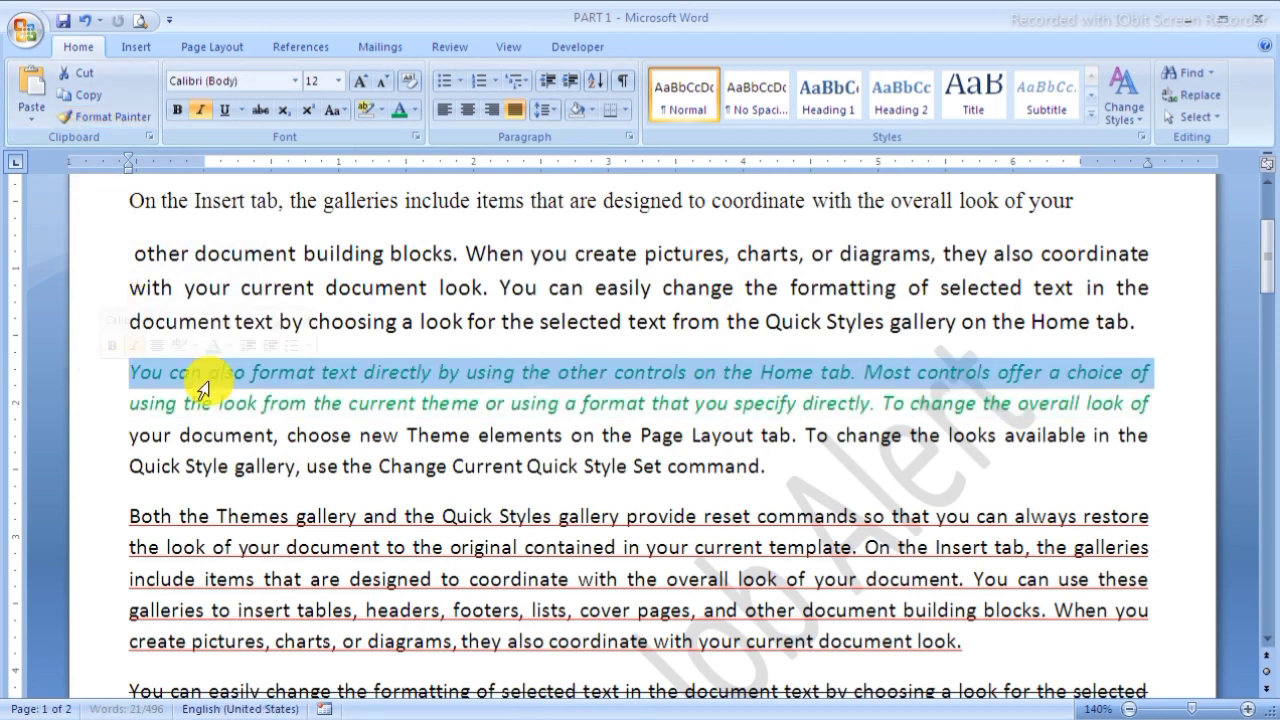
pyautogui.click(263, 371)
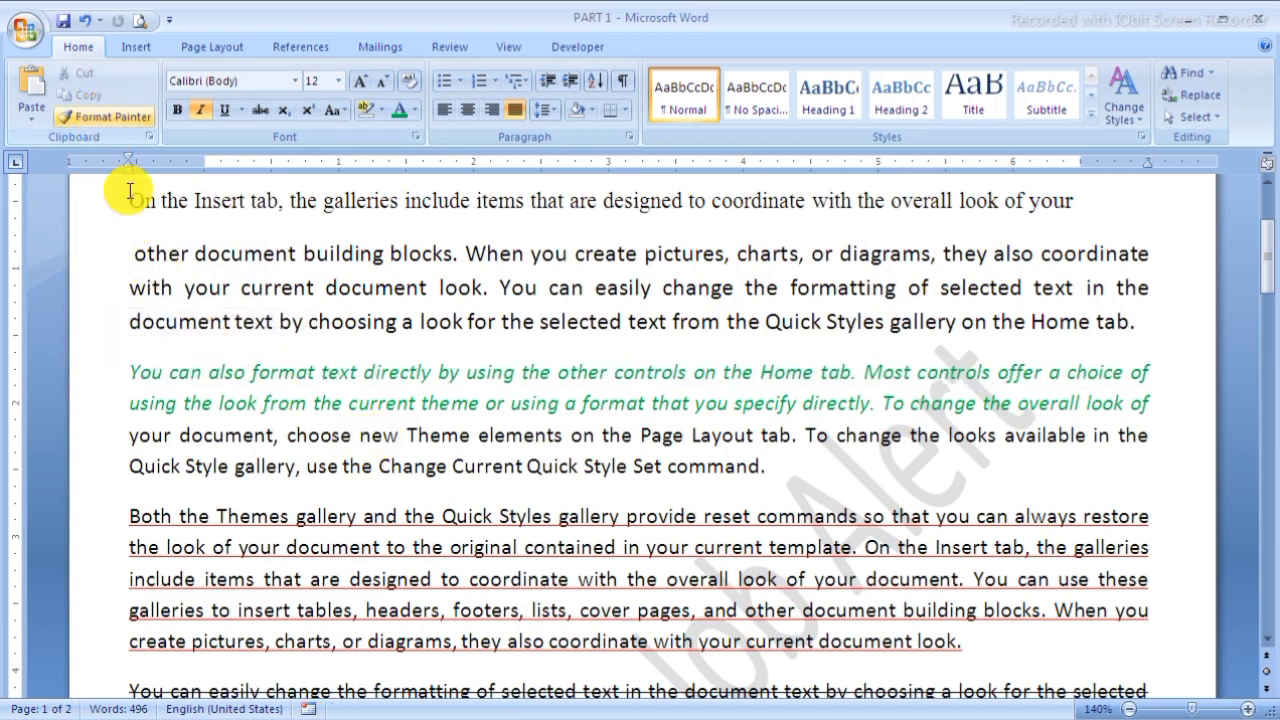
# Step: Copy the green italic formatting of the "using the look" line onto the first, third and fourth lines of the "Both the Themes gallery" paragraph with Format Painter
pyautogui.click(108, 403)
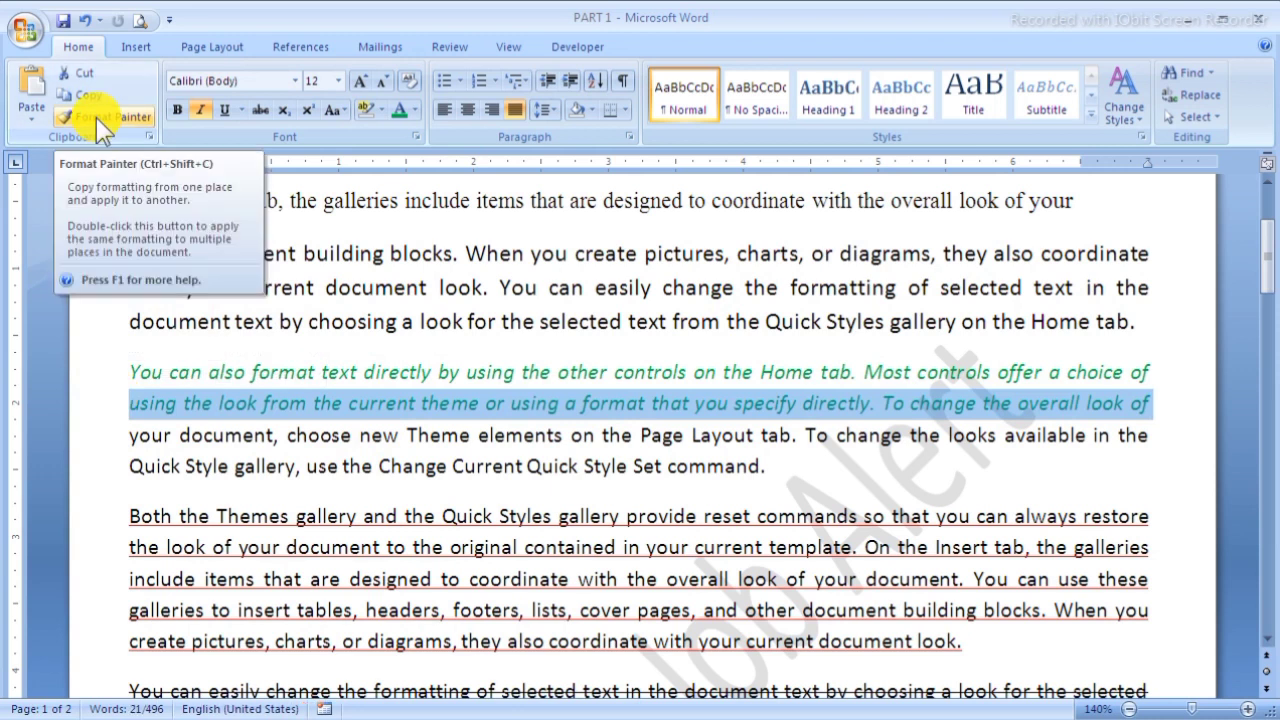
pyautogui.click(431, 354)
pyautogui.click(100, 410)
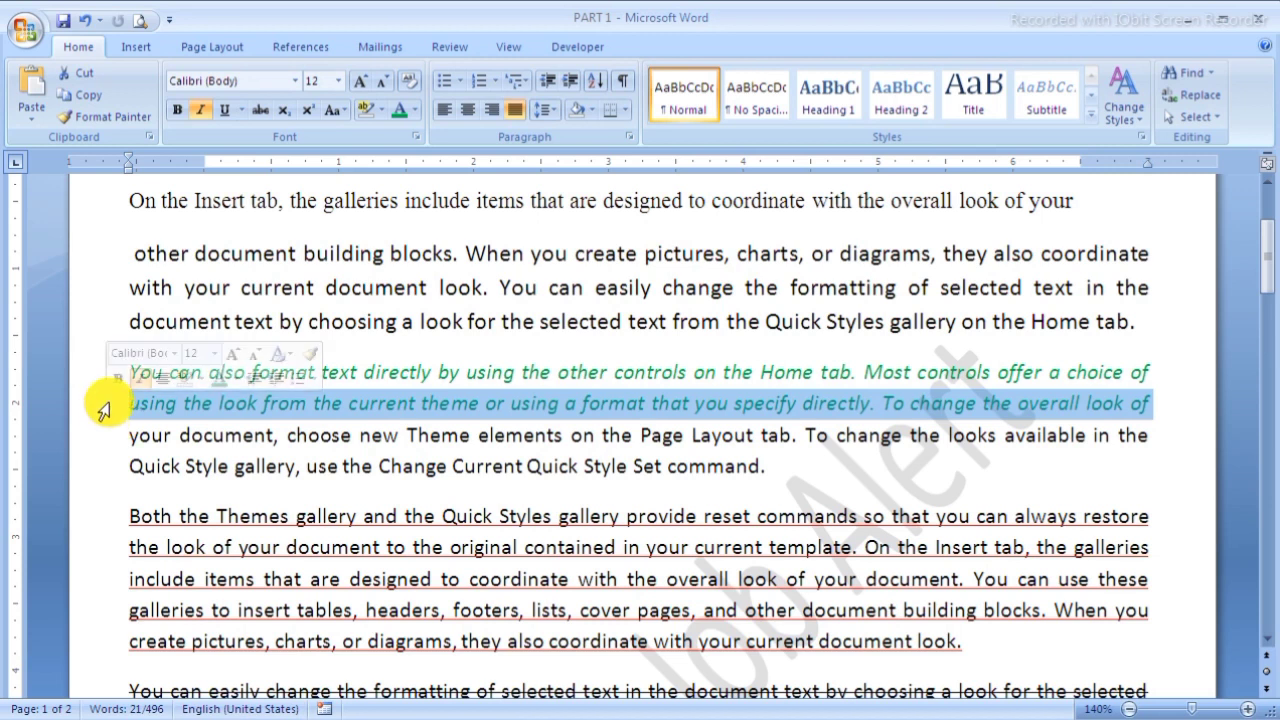
pyautogui.click(92, 113)
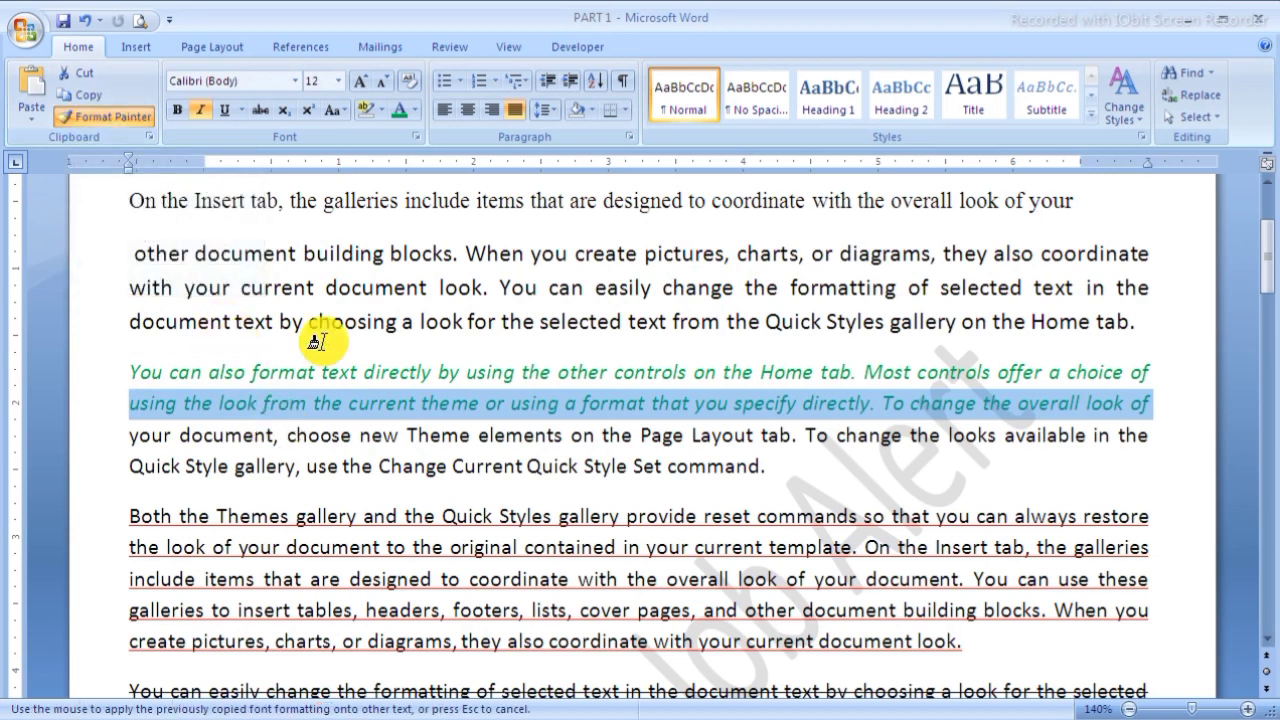
pyautogui.scroll(-2, 328, 320)
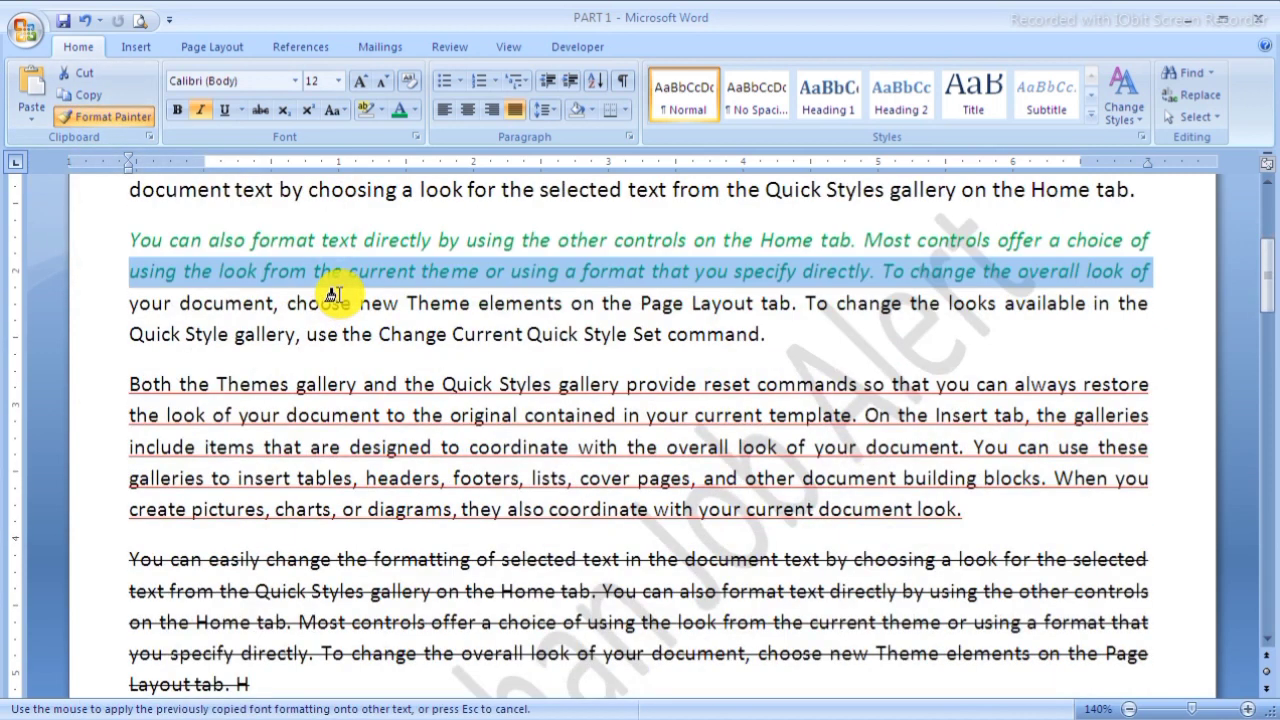
pyautogui.click(97, 392)
pyautogui.click(100, 449)
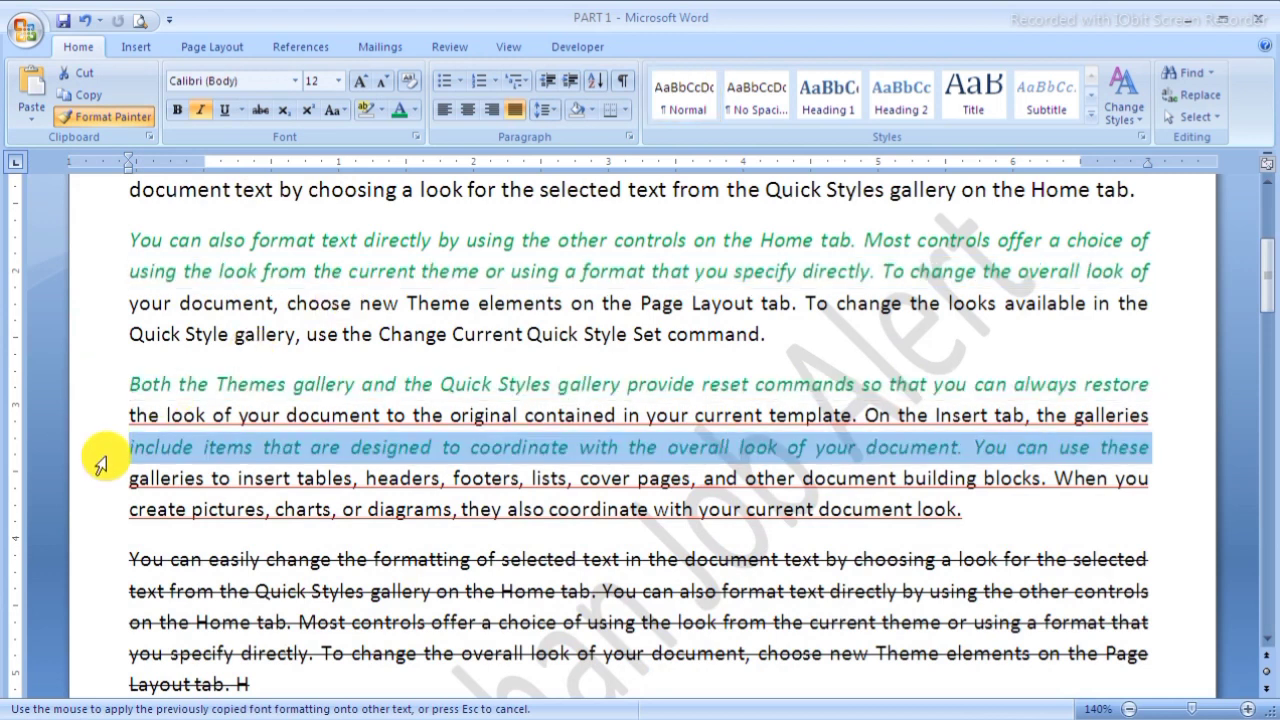
pyautogui.click(100, 486)
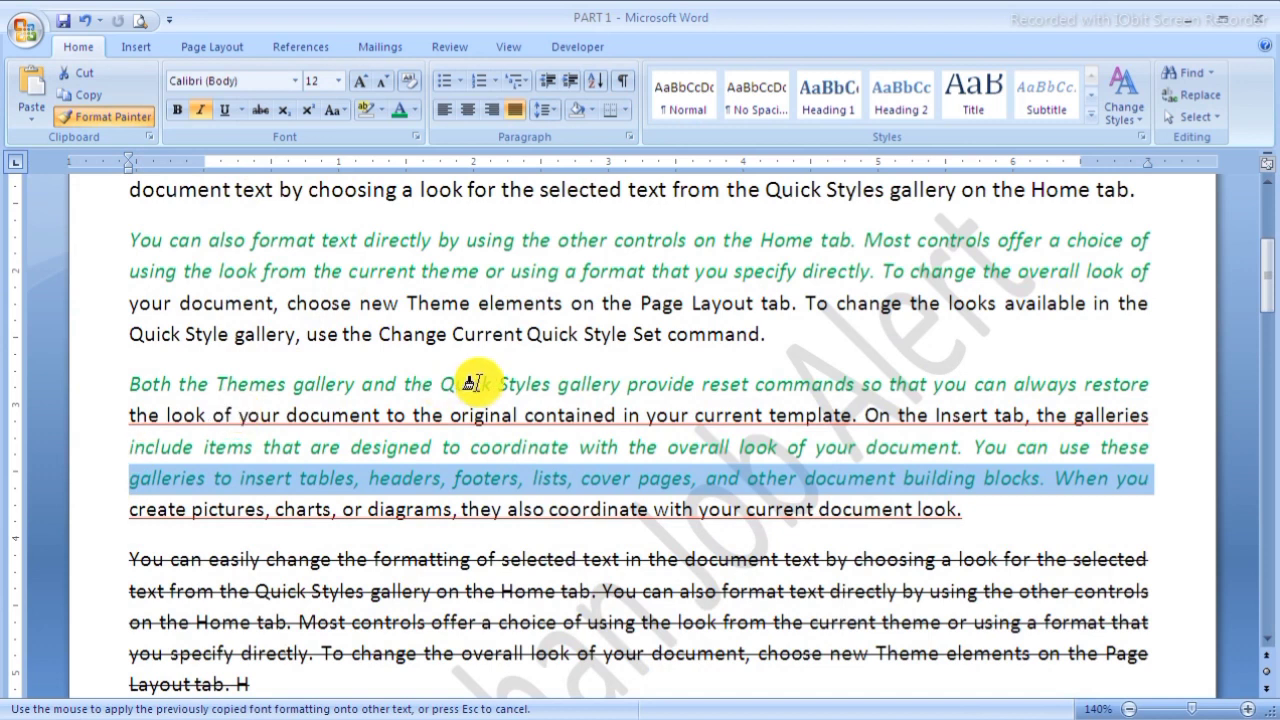
# Step: Display the available Paste options without choosing one and leave Format Painter mode
pyautogui.scroll(5, 468, 381)
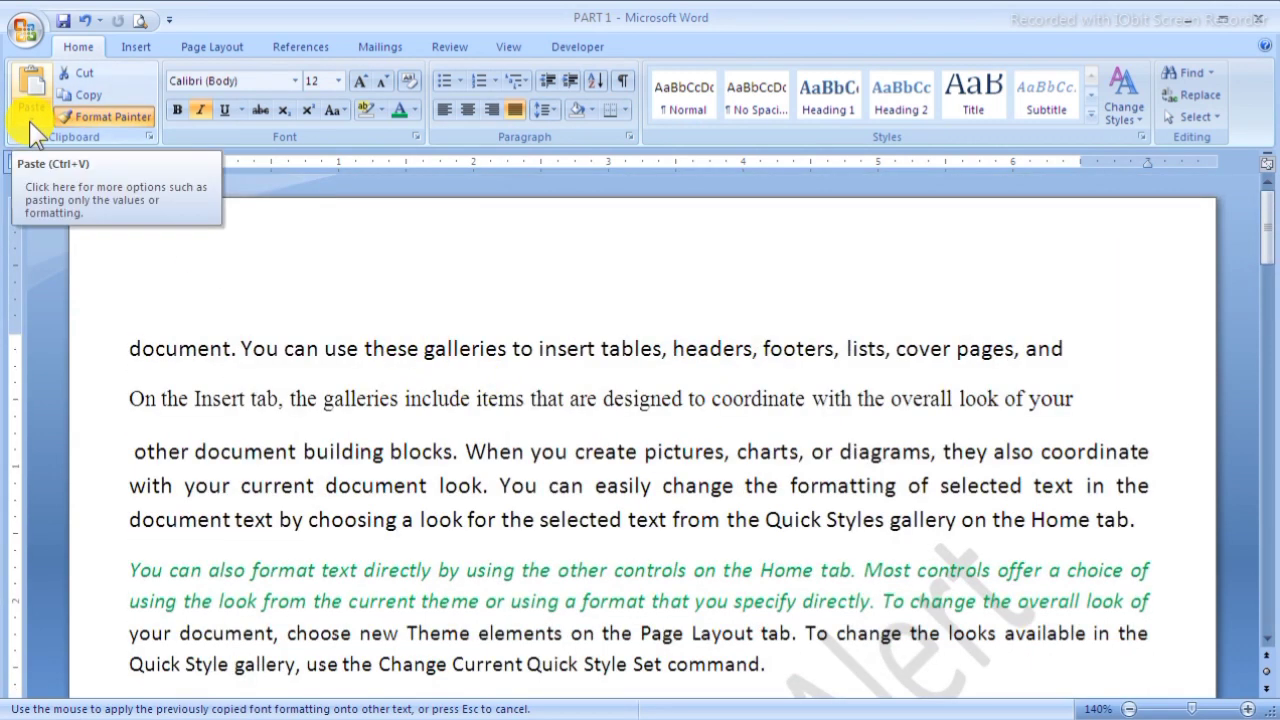
pyautogui.click(29, 121)
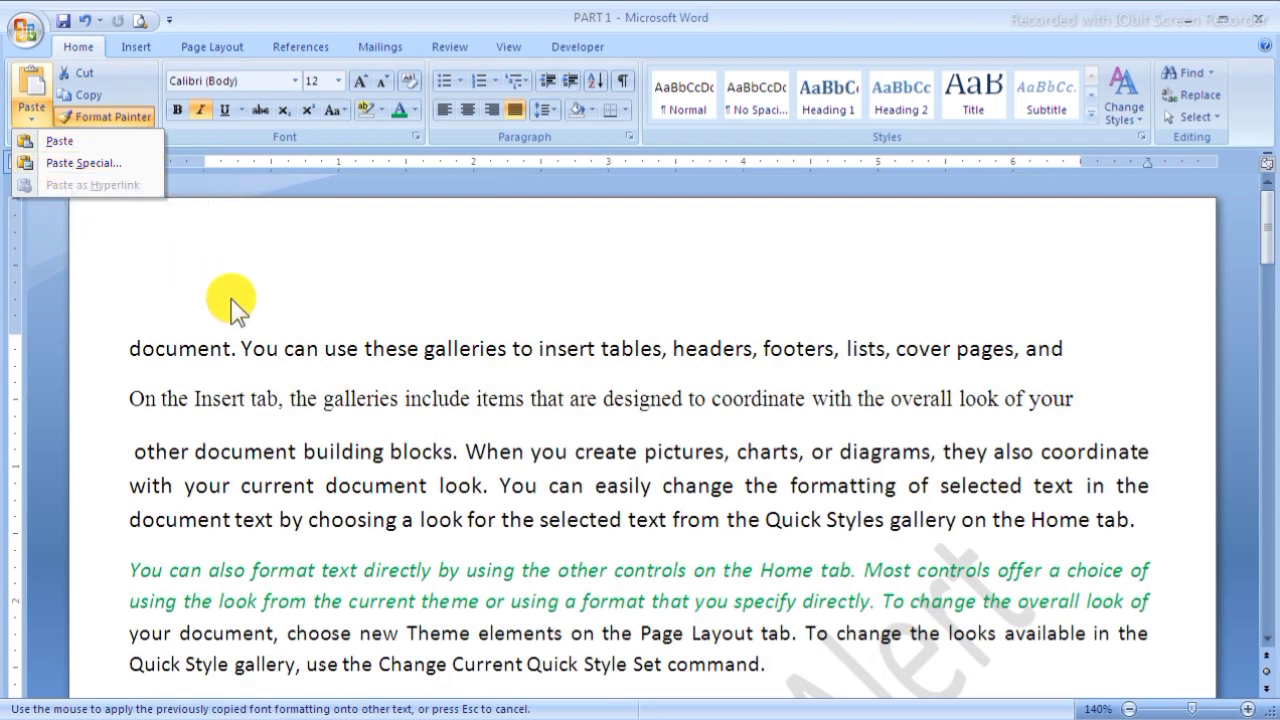
pyautogui.click(230, 341)
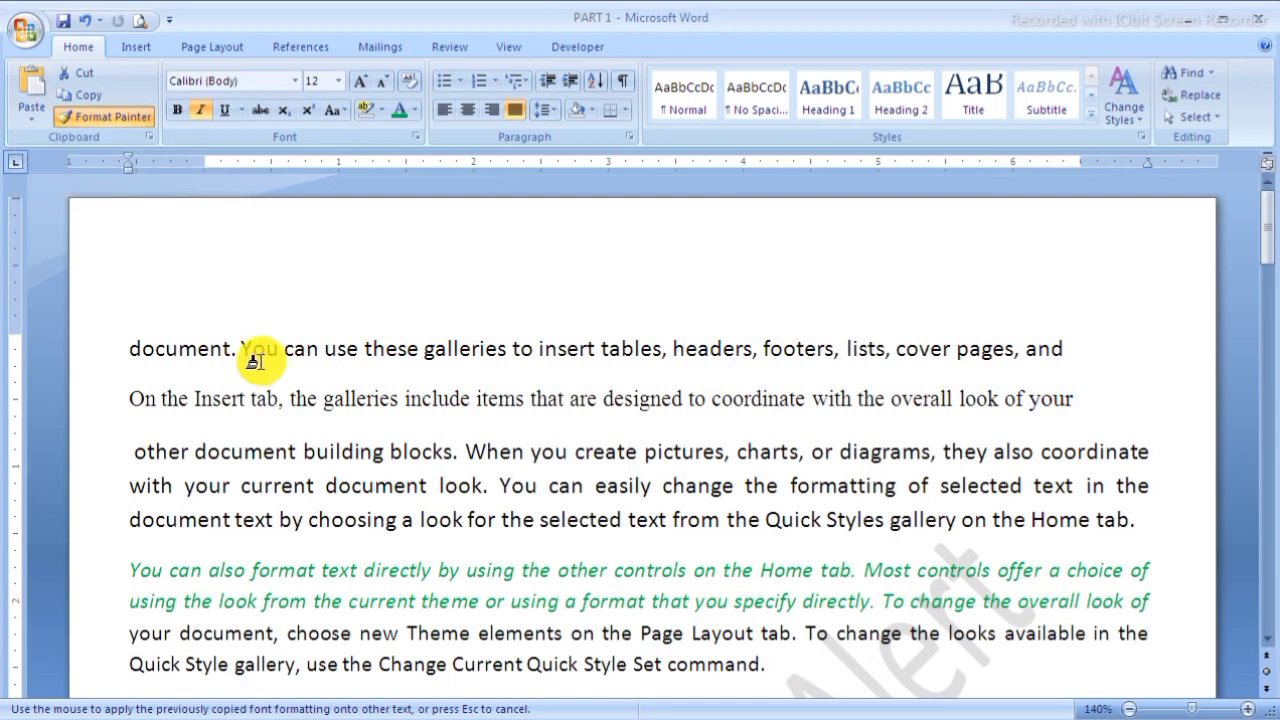
pyautogui.click(257, 358)
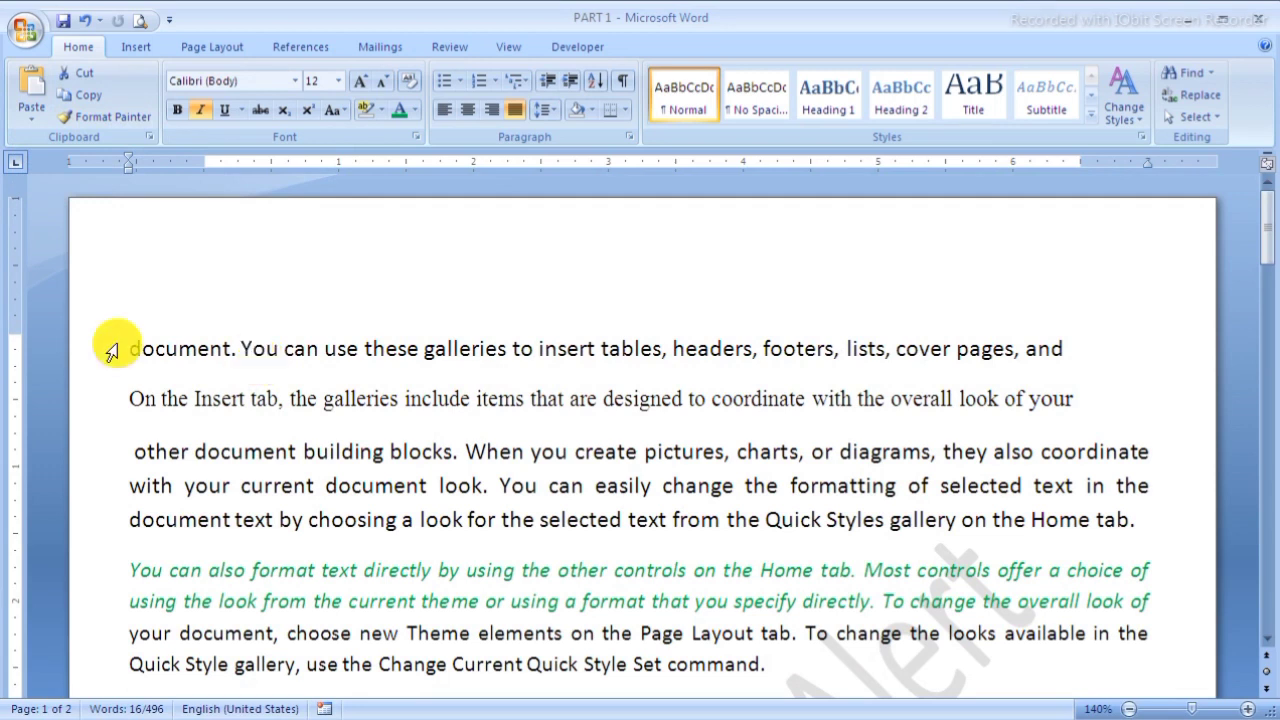
pyautogui.scroll(-2, 273, 294)
pyautogui.scroll(-3, 273, 294)
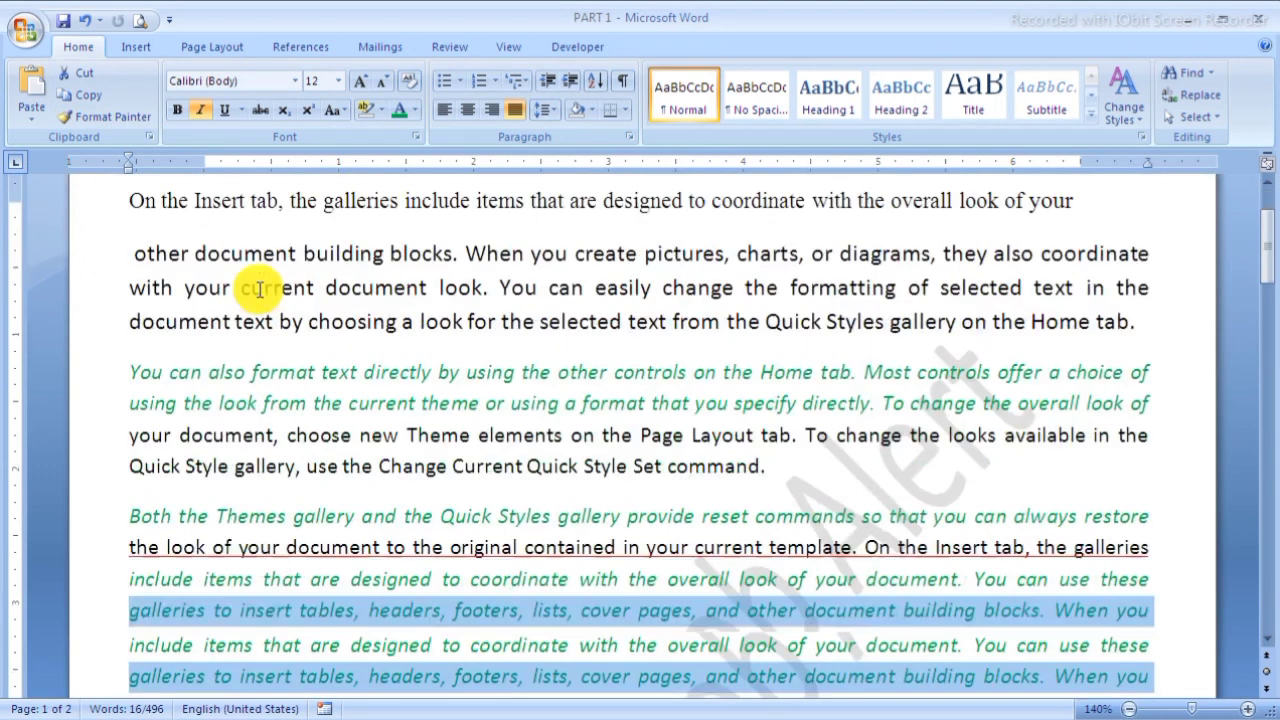
pyautogui.scroll(5, 270, 300)
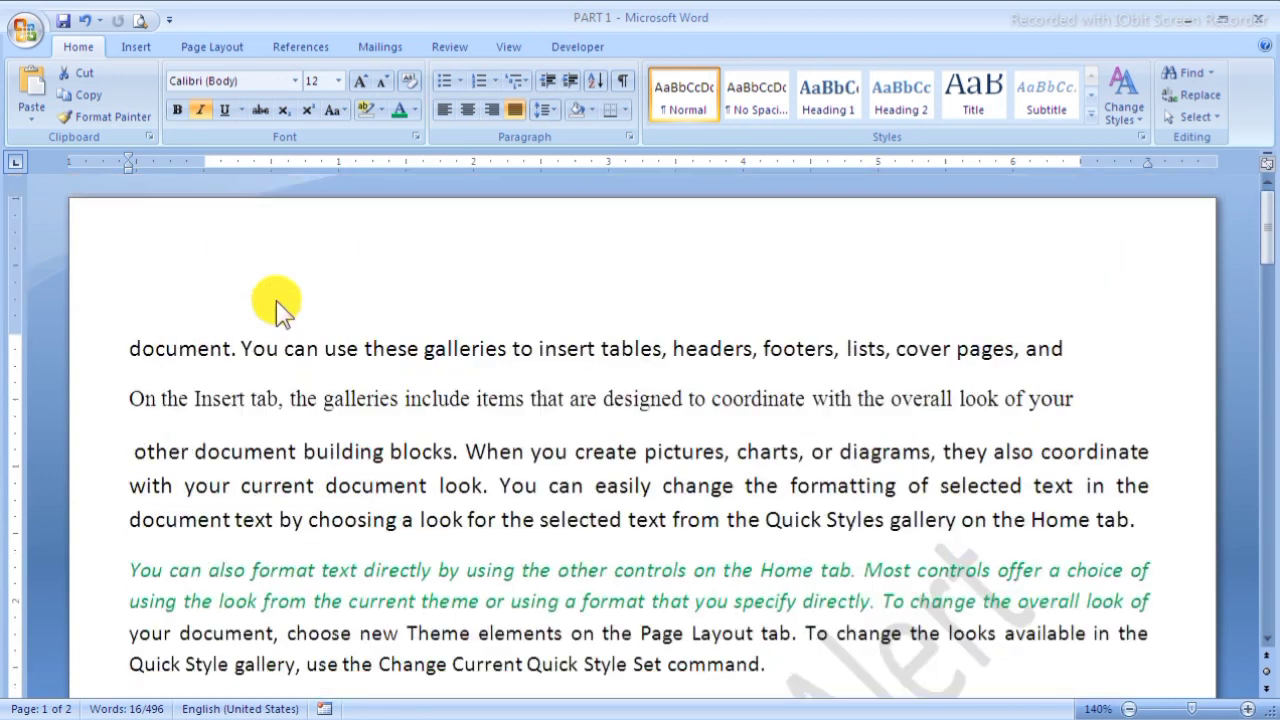
# Step: Review the Paste Special formats from Microsoft Office Word Document Object to HTML Format, then cancel without pasting
pyautogui.click(31, 112)
pyautogui.click(82, 163)
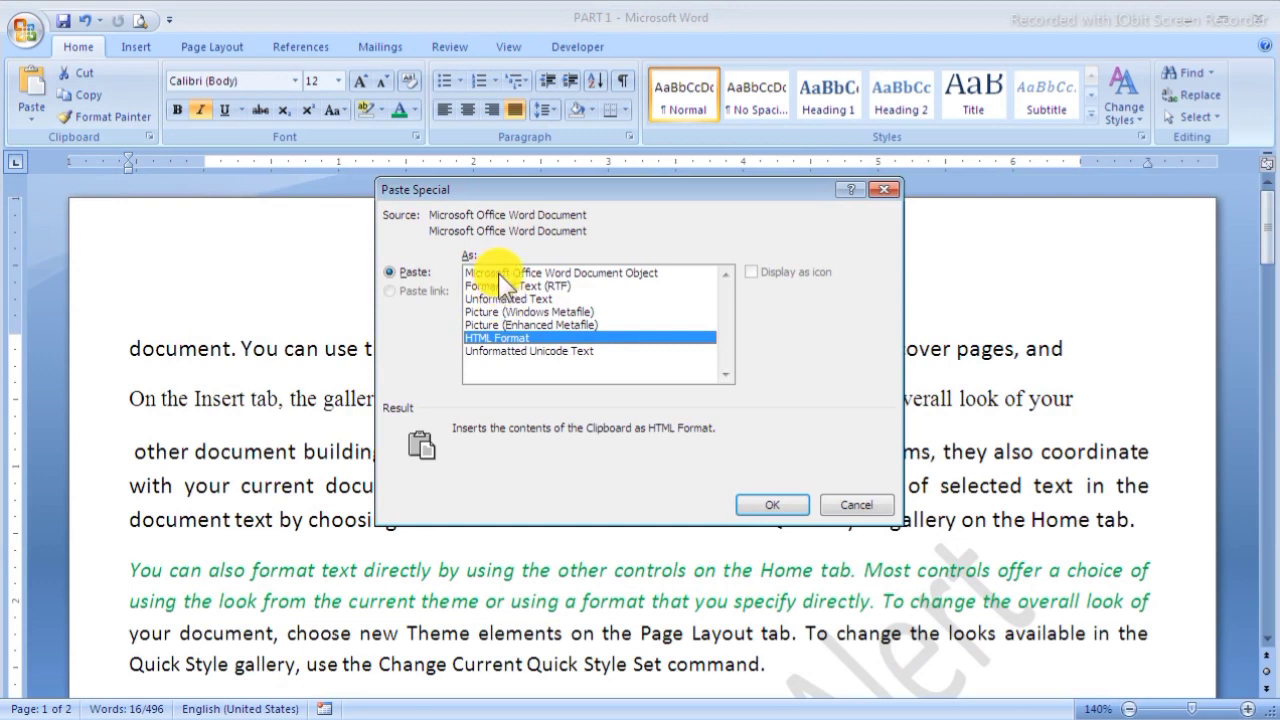
pyautogui.click(498, 273)
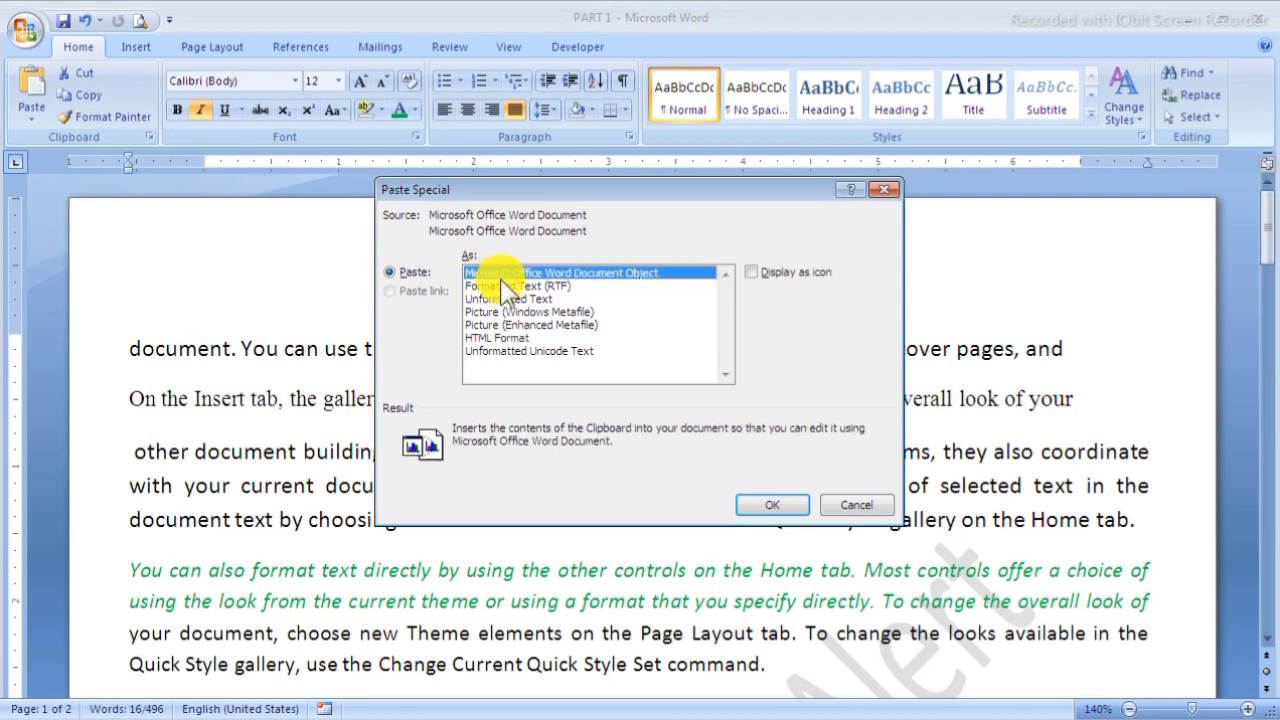
pyautogui.click(500, 285)
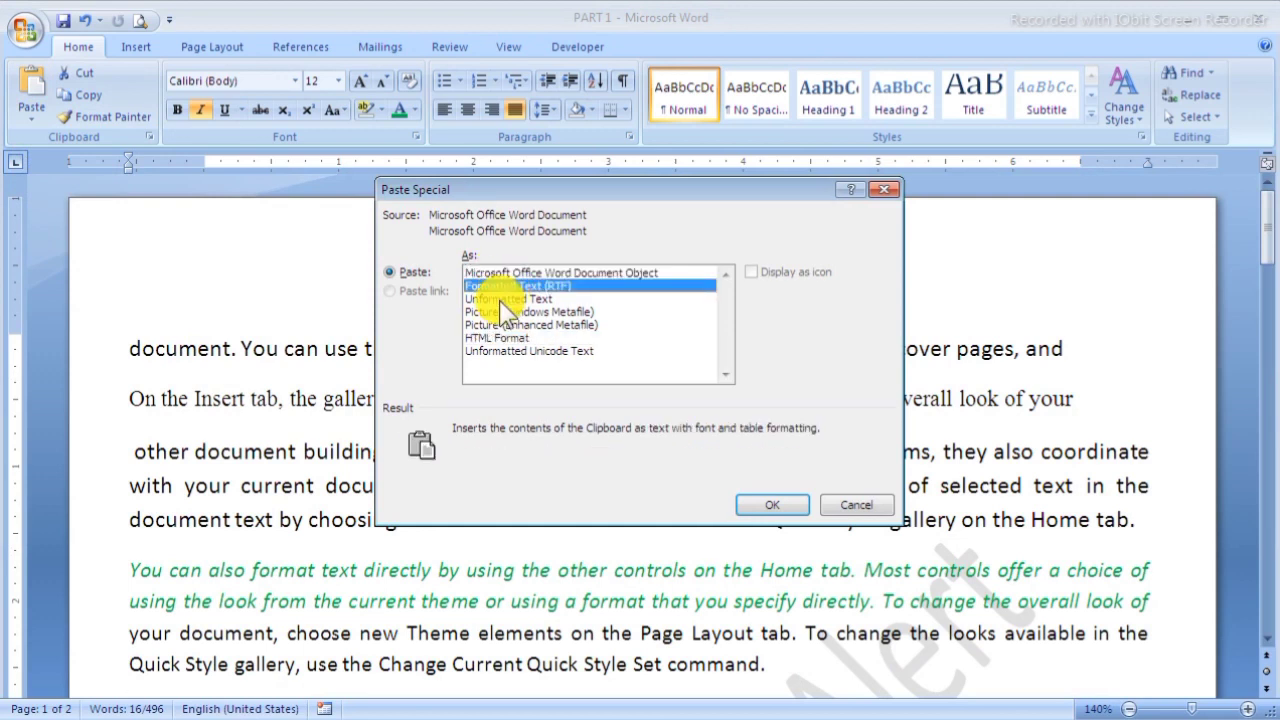
pyautogui.click(500, 298)
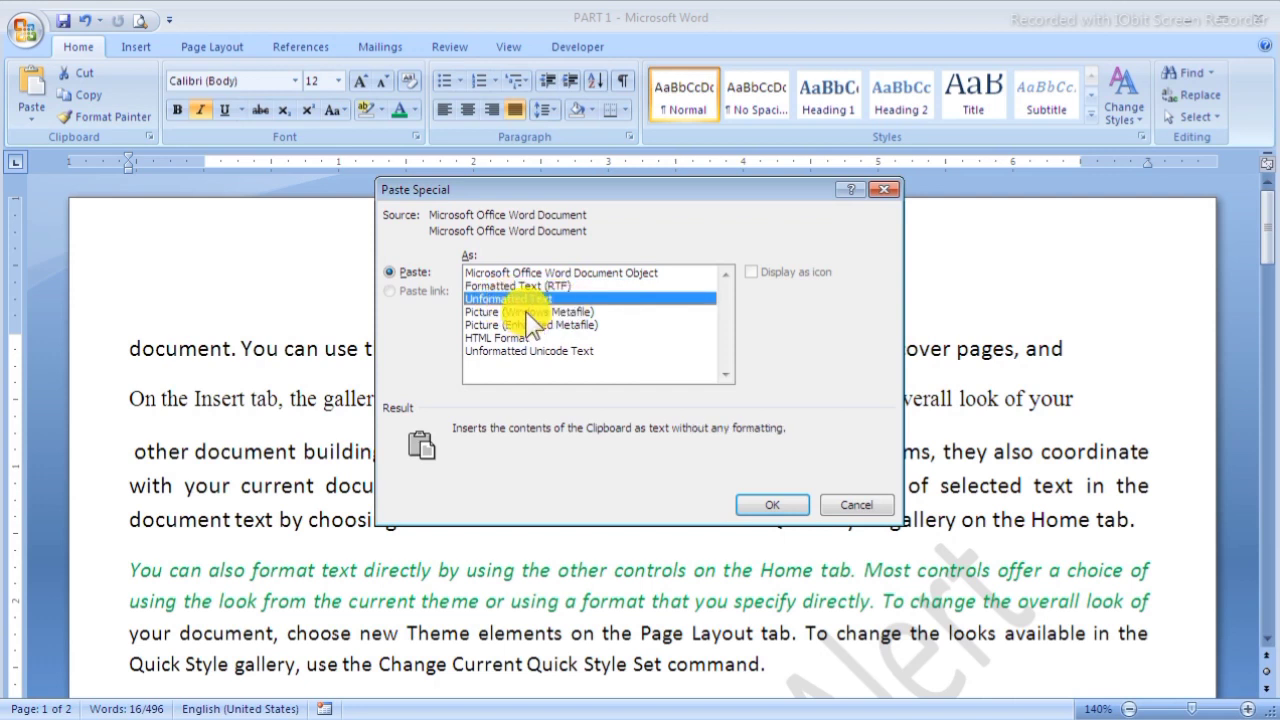
pyautogui.click(526, 311)
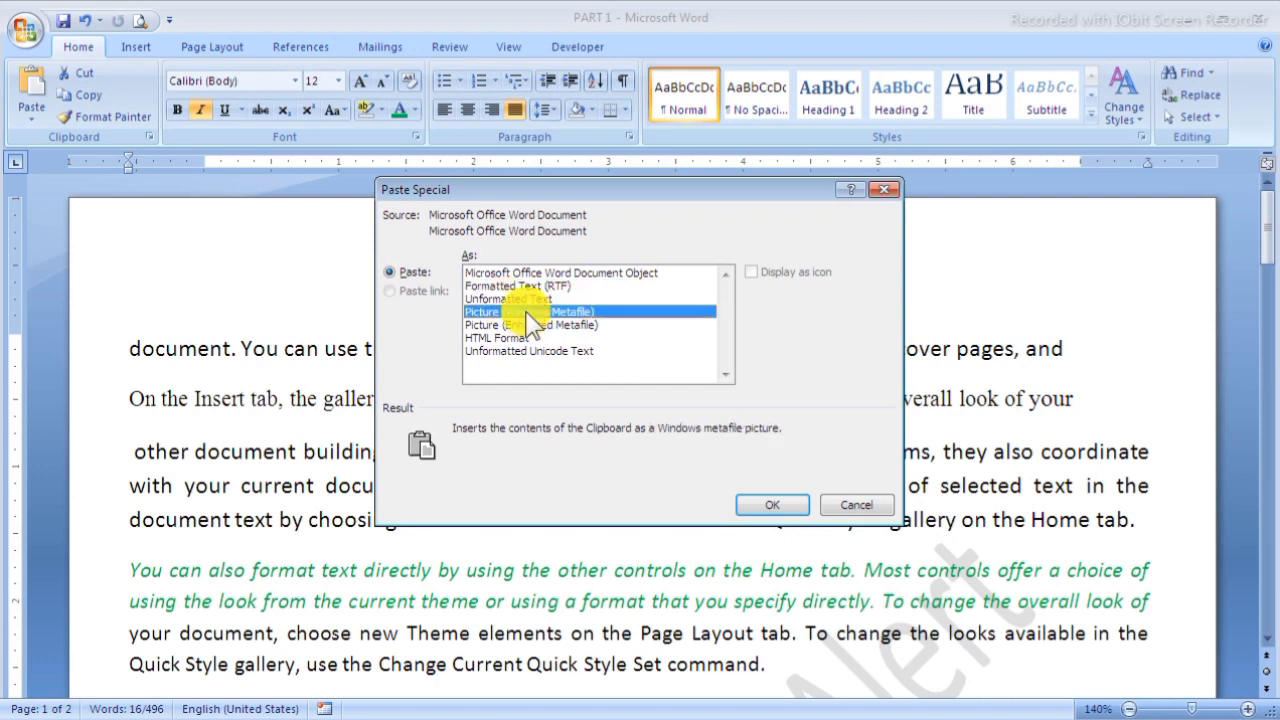
pyautogui.click(528, 325)
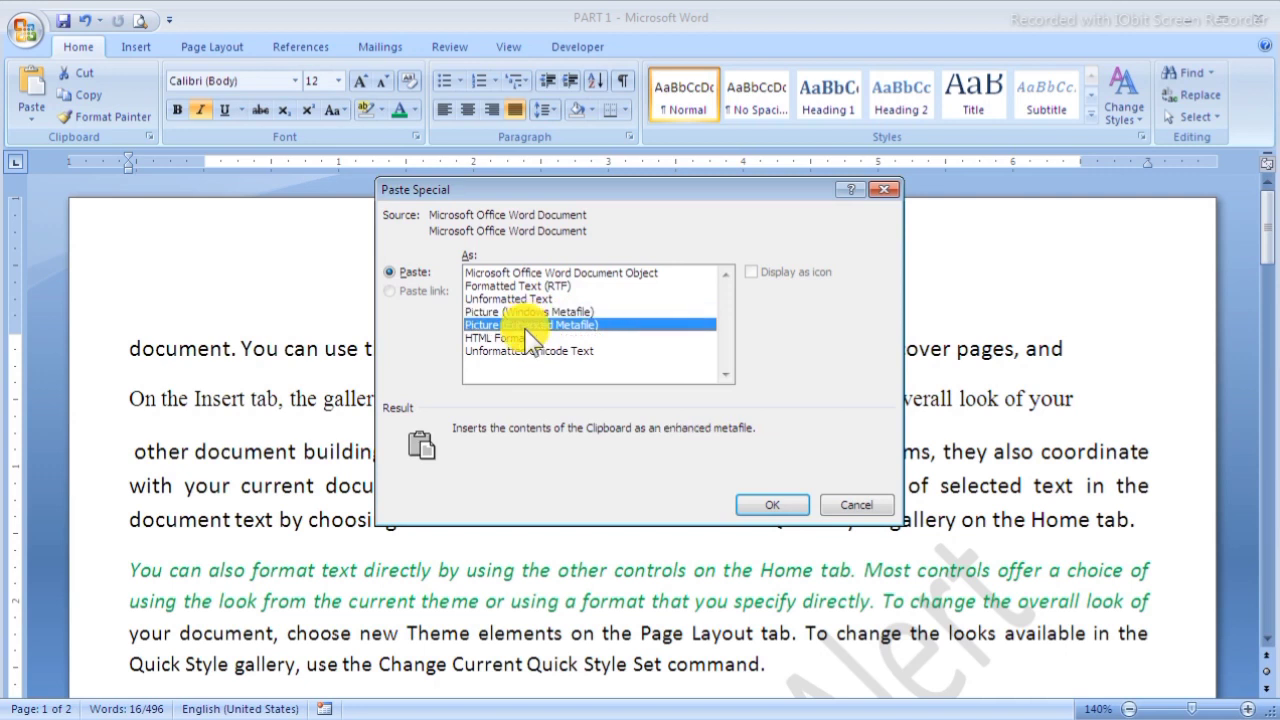
pyautogui.click(526, 338)
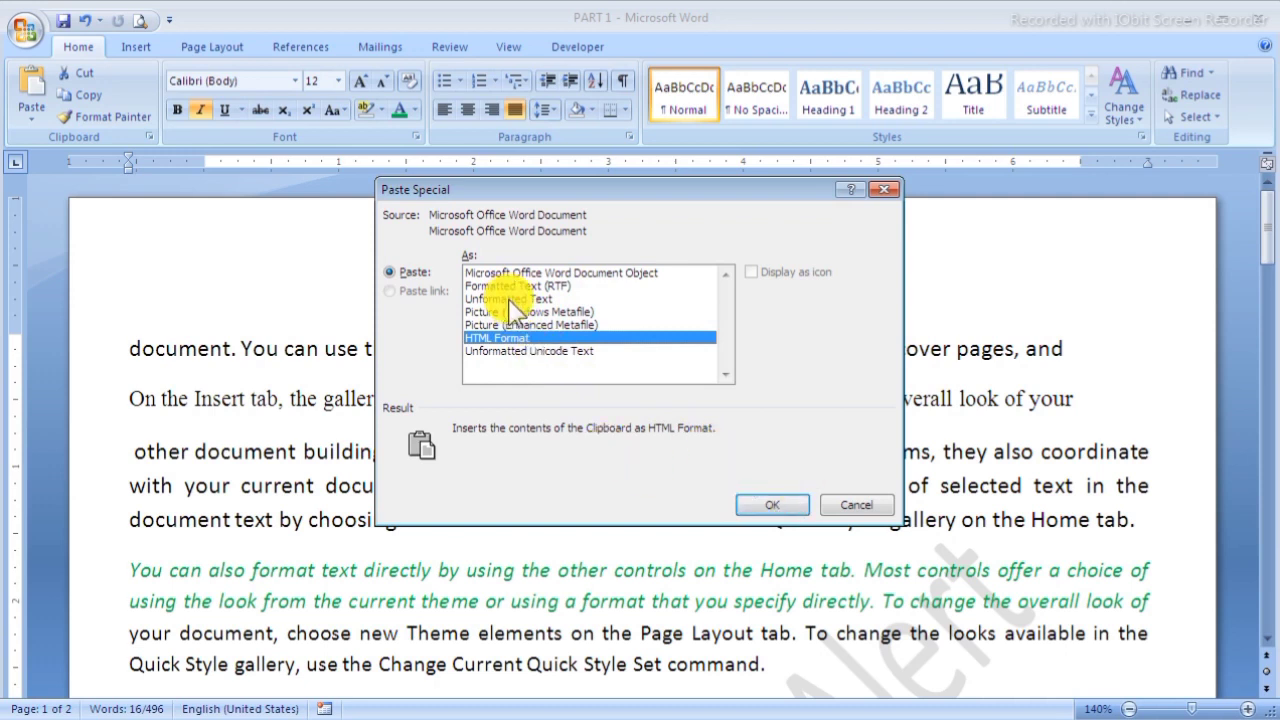
pyautogui.click(858, 506)
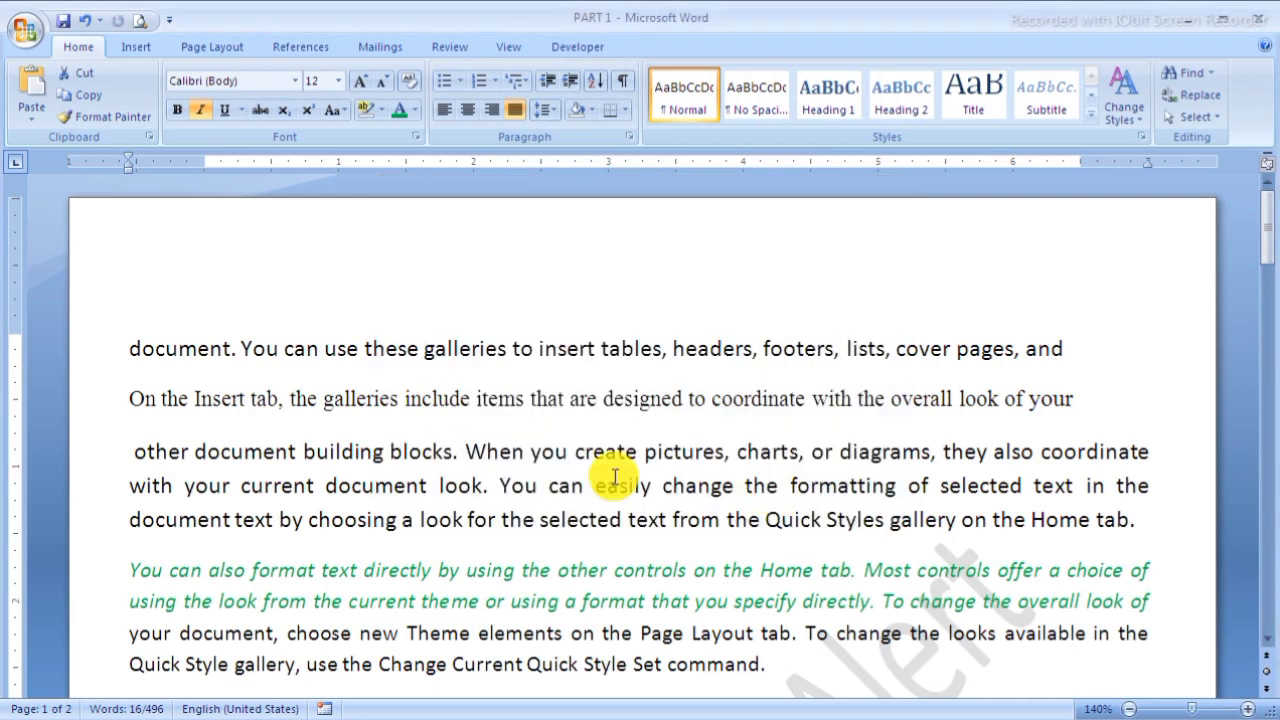
# Step: Copy the green "You can also format text directly" line and paste it as Unformatted Text into a new paragraph at the document's start
pyautogui.click(88, 576)
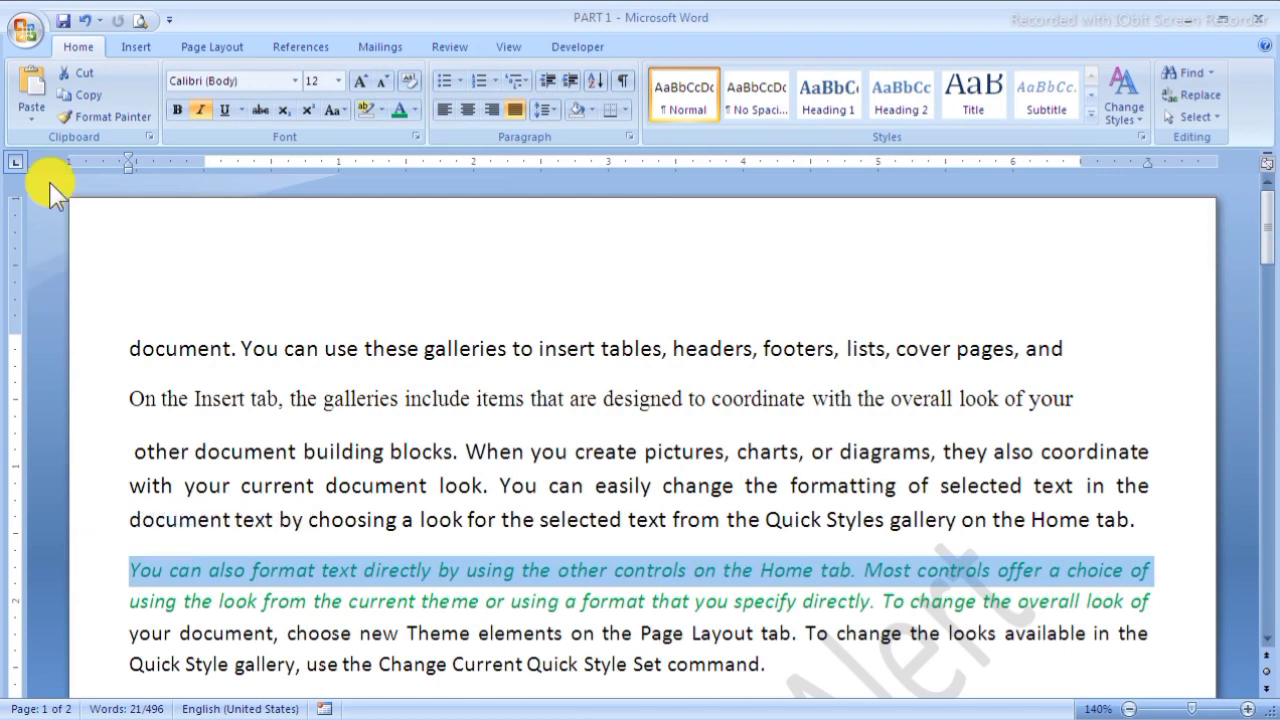
pyautogui.click(88, 96)
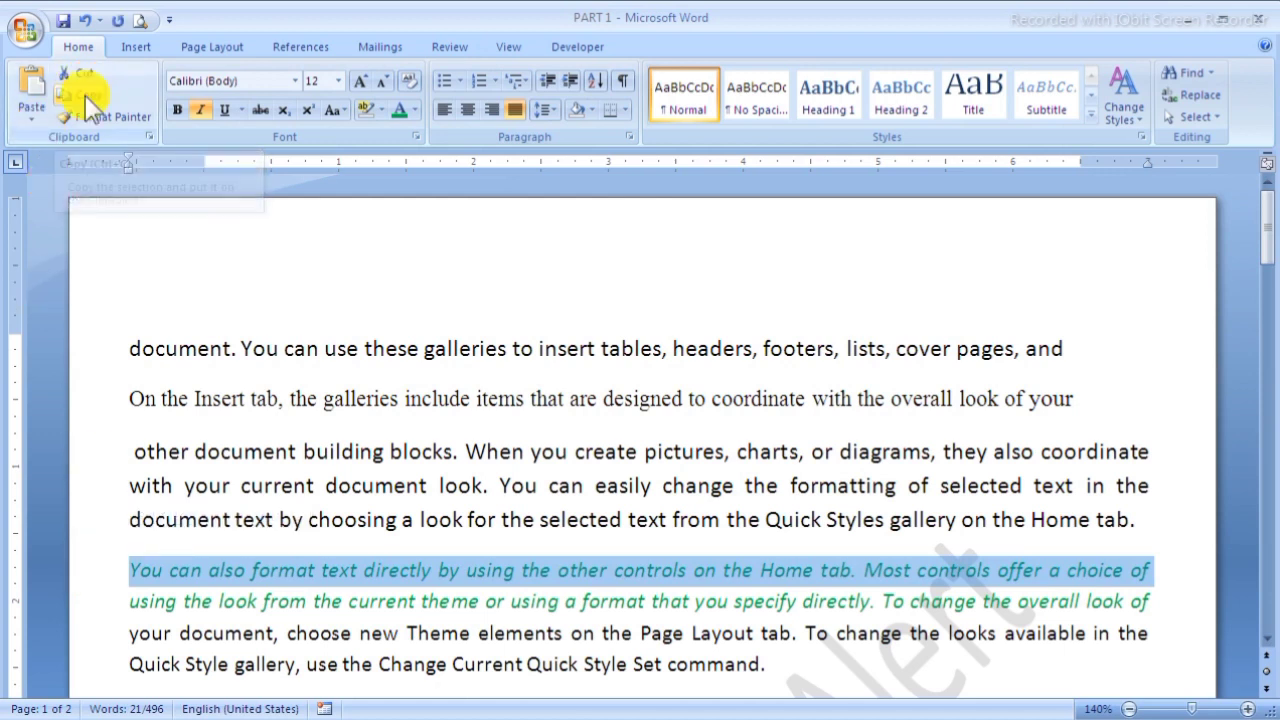
pyautogui.click(128, 348)
pyautogui.press('Return')
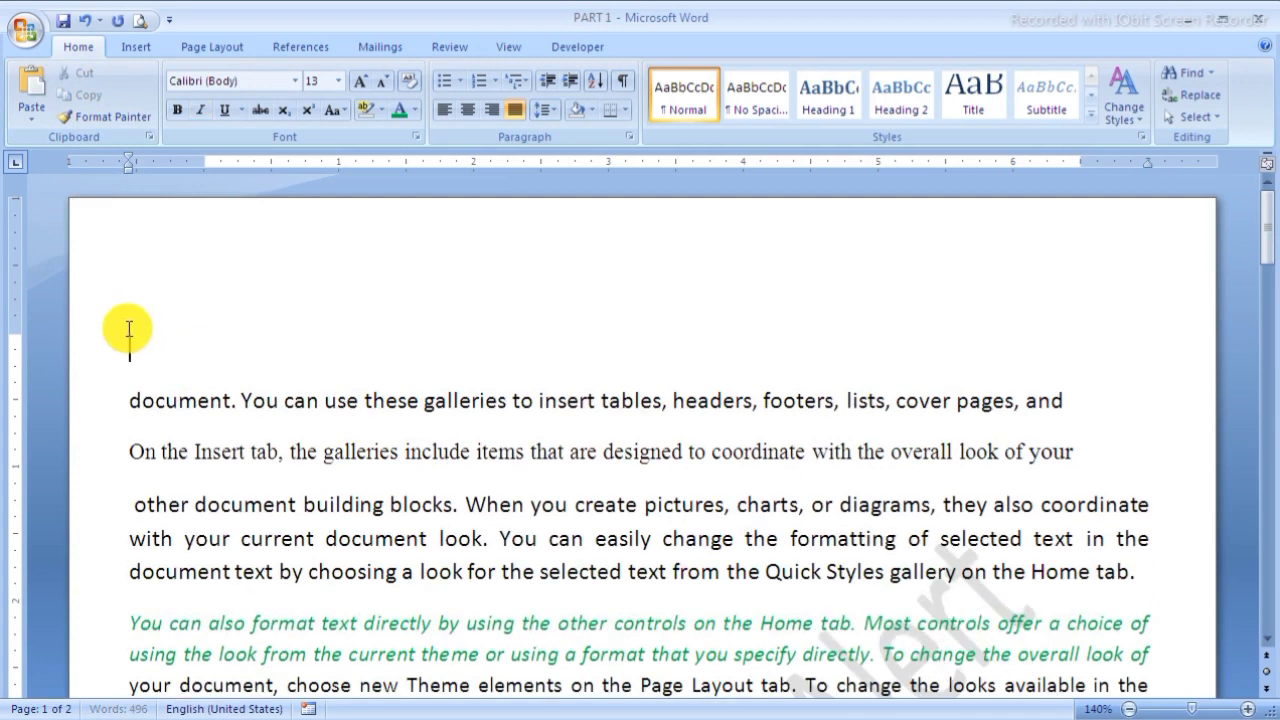
pyautogui.click(36, 112)
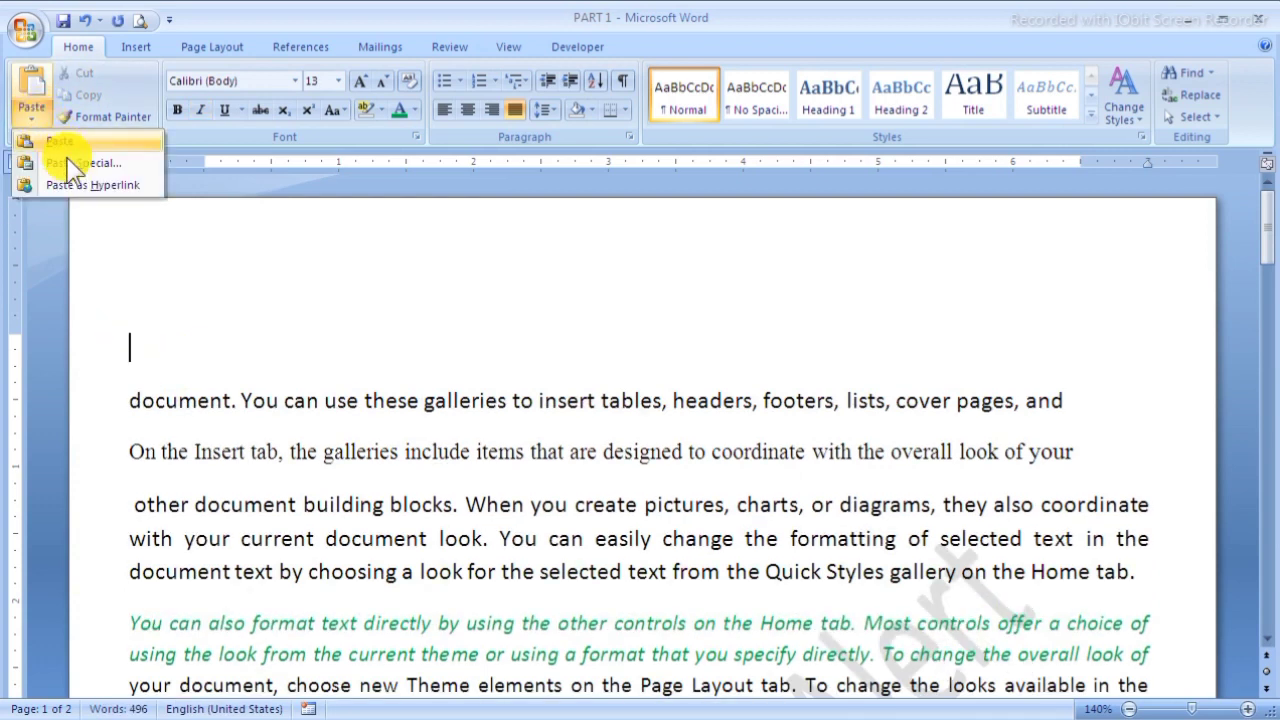
pyautogui.click(66, 163)
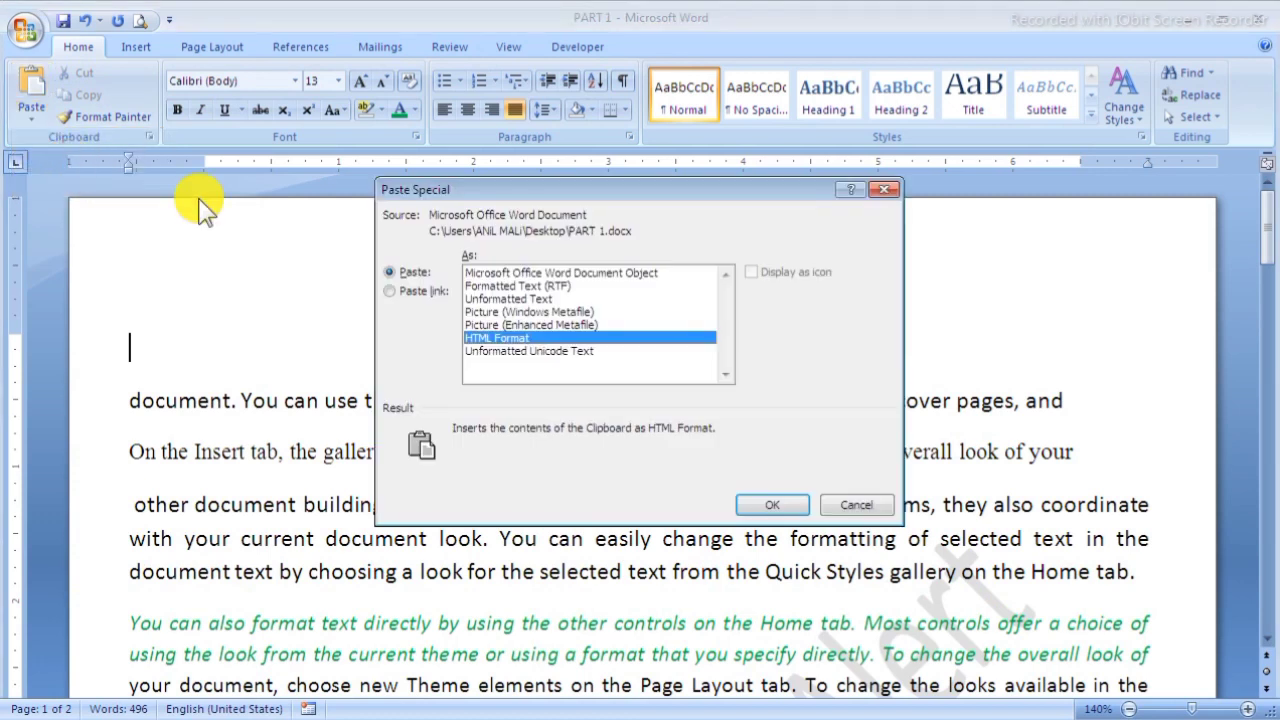
pyautogui.click(490, 298)
pyautogui.click(770, 504)
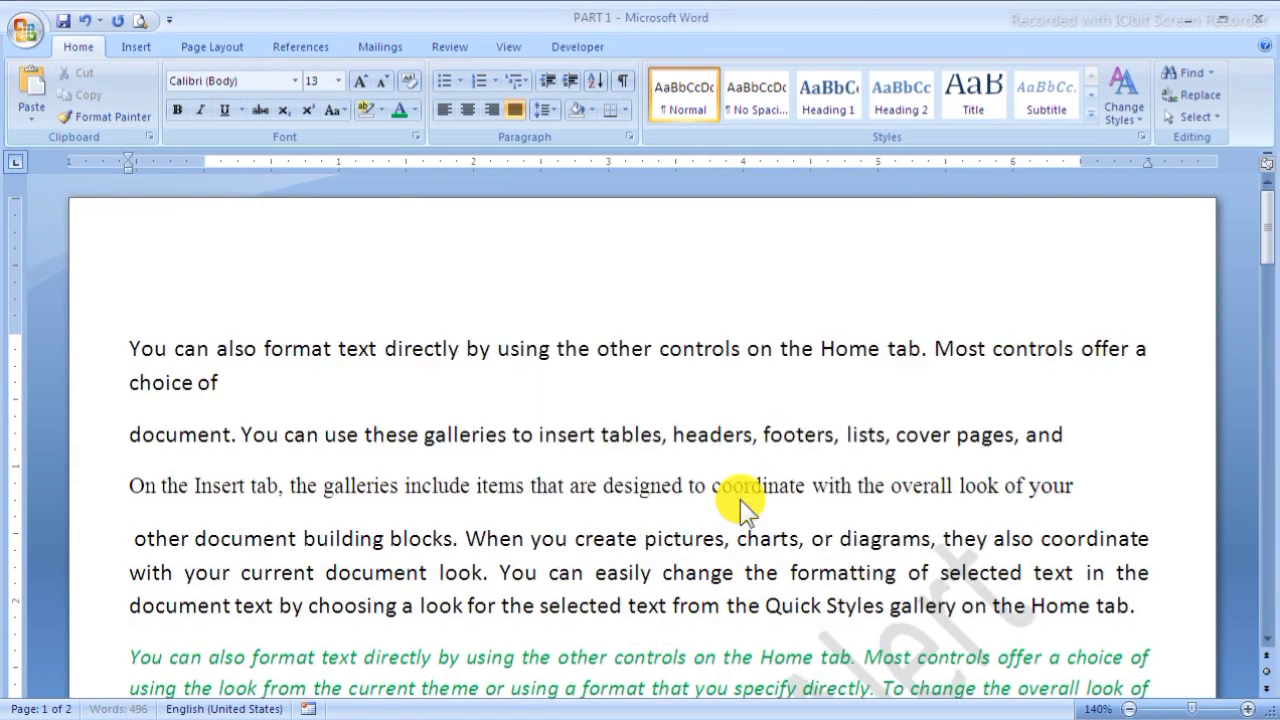
pyautogui.scroll(-2, 355, 390)
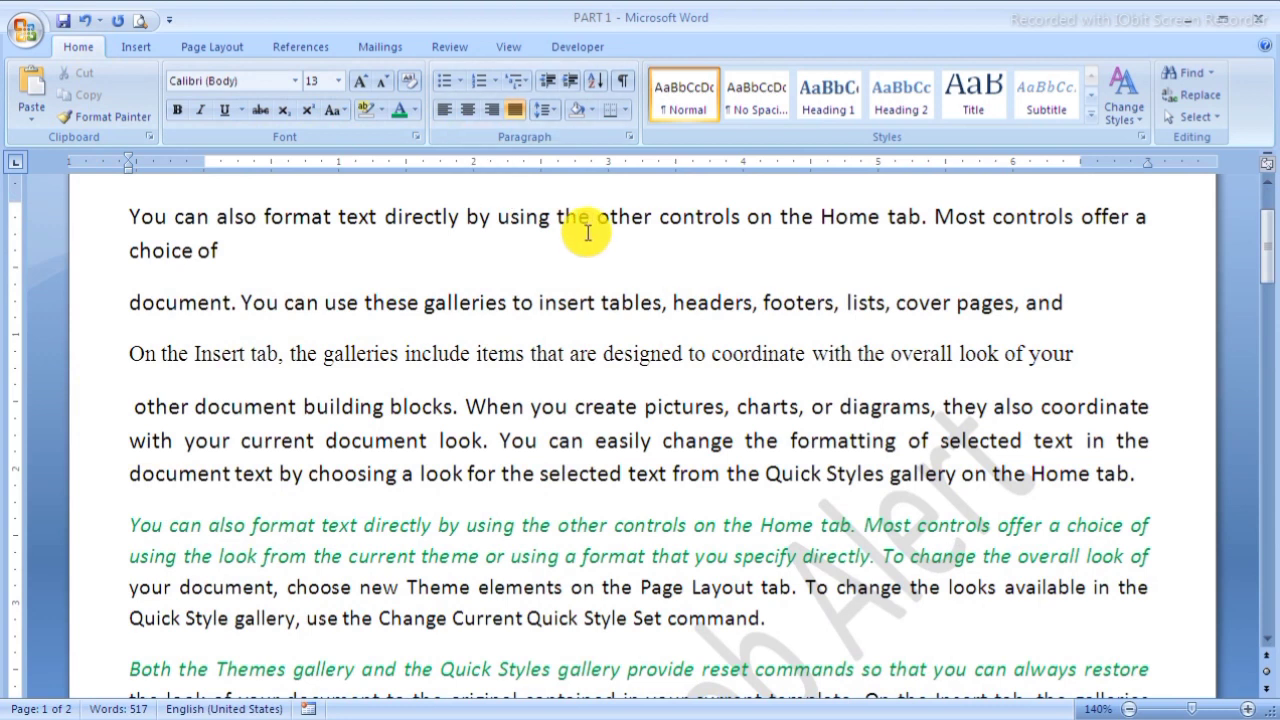
# Step: Close the PART 1 document, agreeing to save at first, then close its remaining window without saving
pyautogui.click(1255, 20)
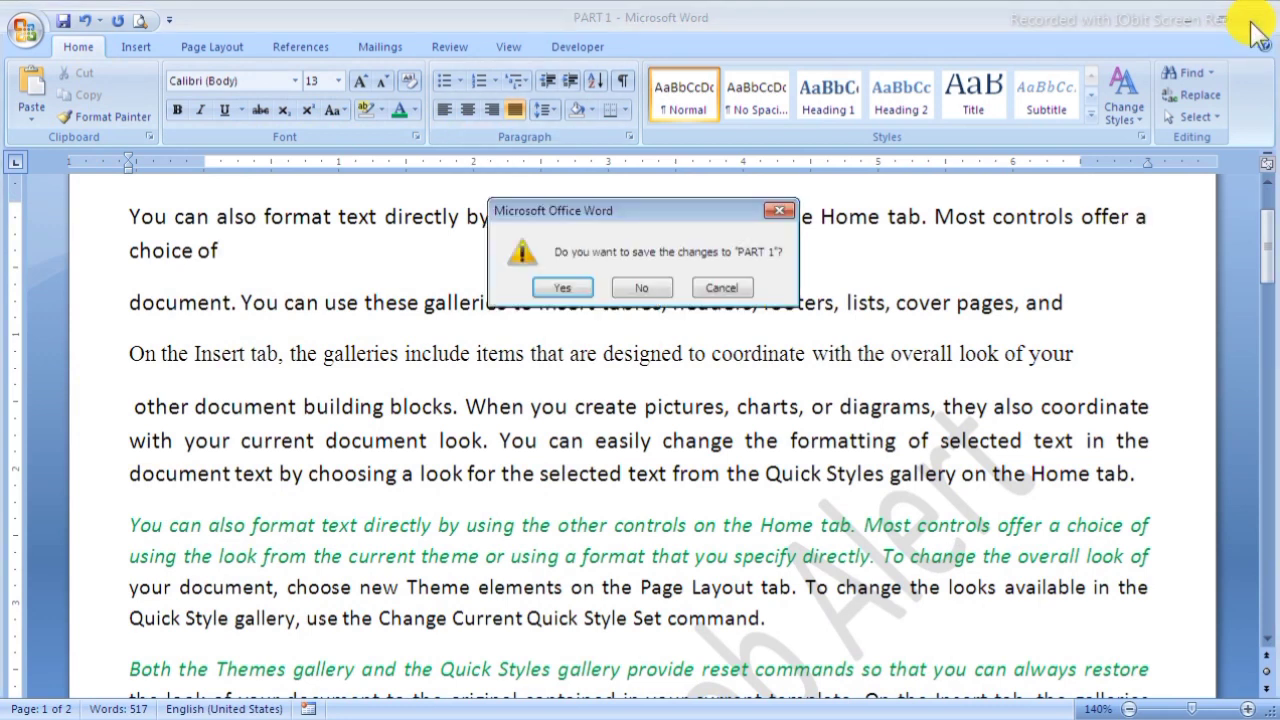
pyautogui.click(568, 288)
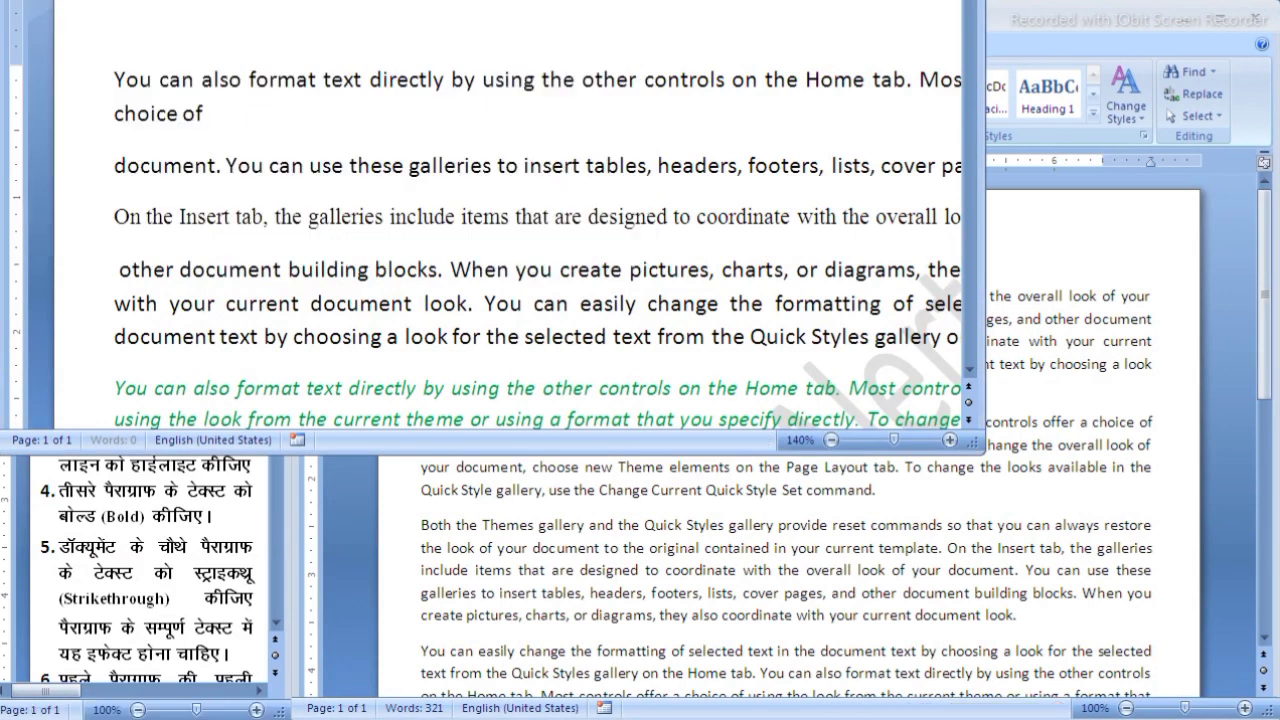
pyautogui.hotkey('alt', 'F4')
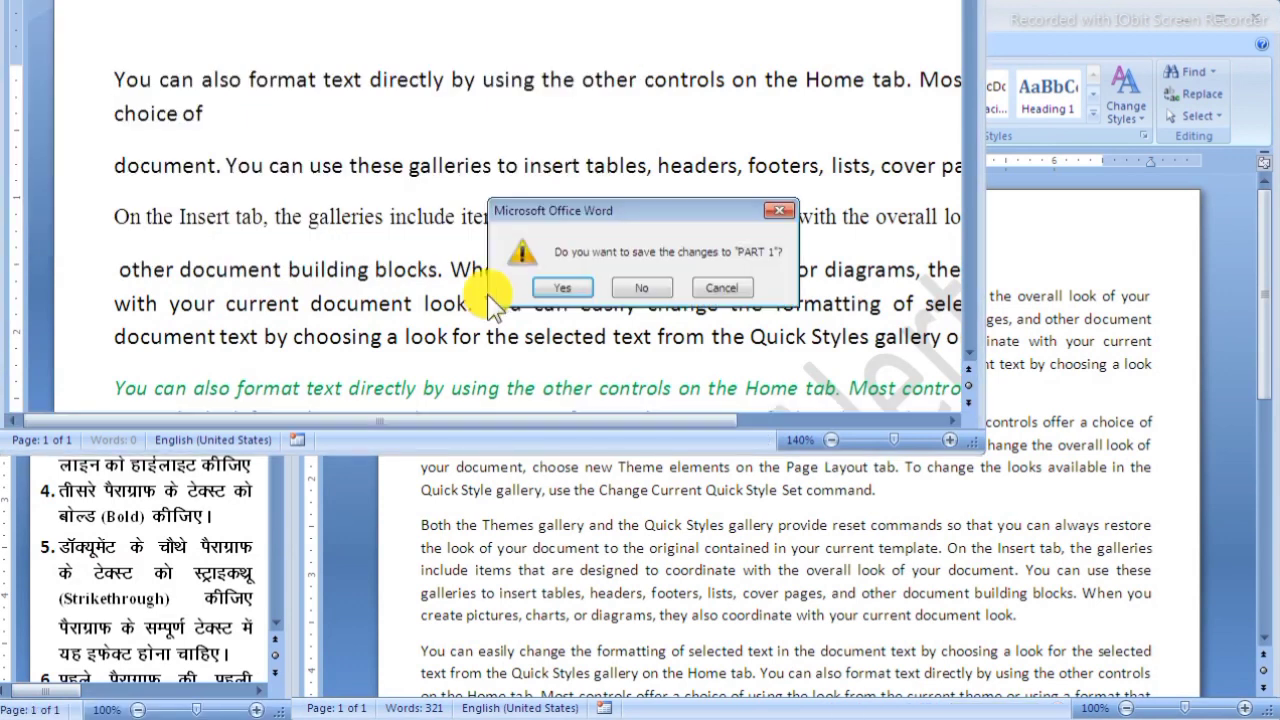
pyautogui.click(641, 287)
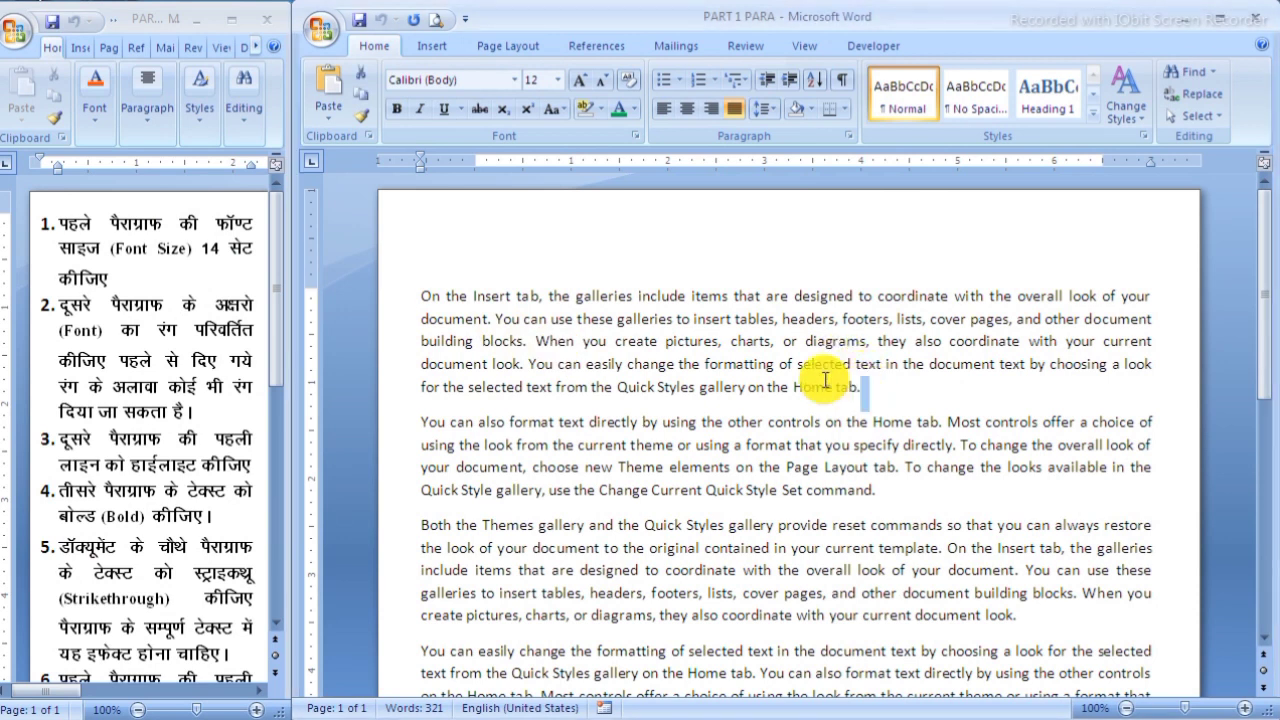
# Step: Set the font size of the first paragraph in PART 1 PARA to 14
pyautogui.click(675, 364)
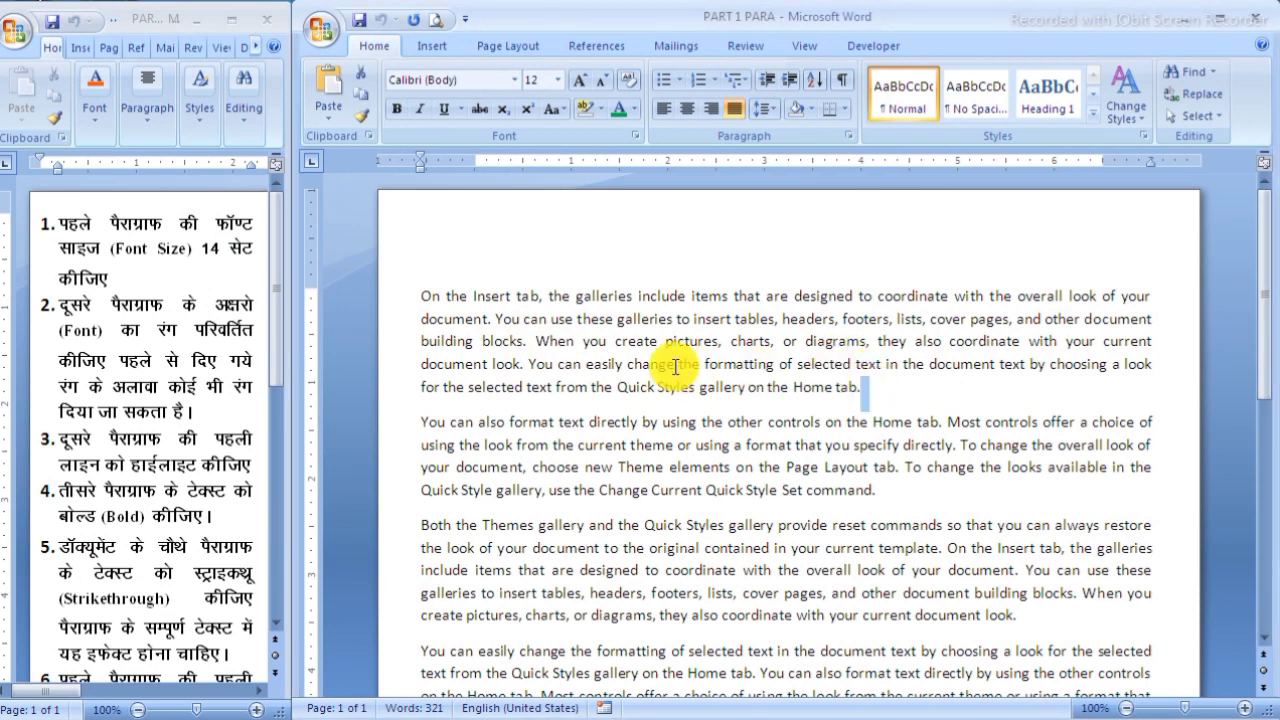
pyautogui.doubleClick(397, 350)
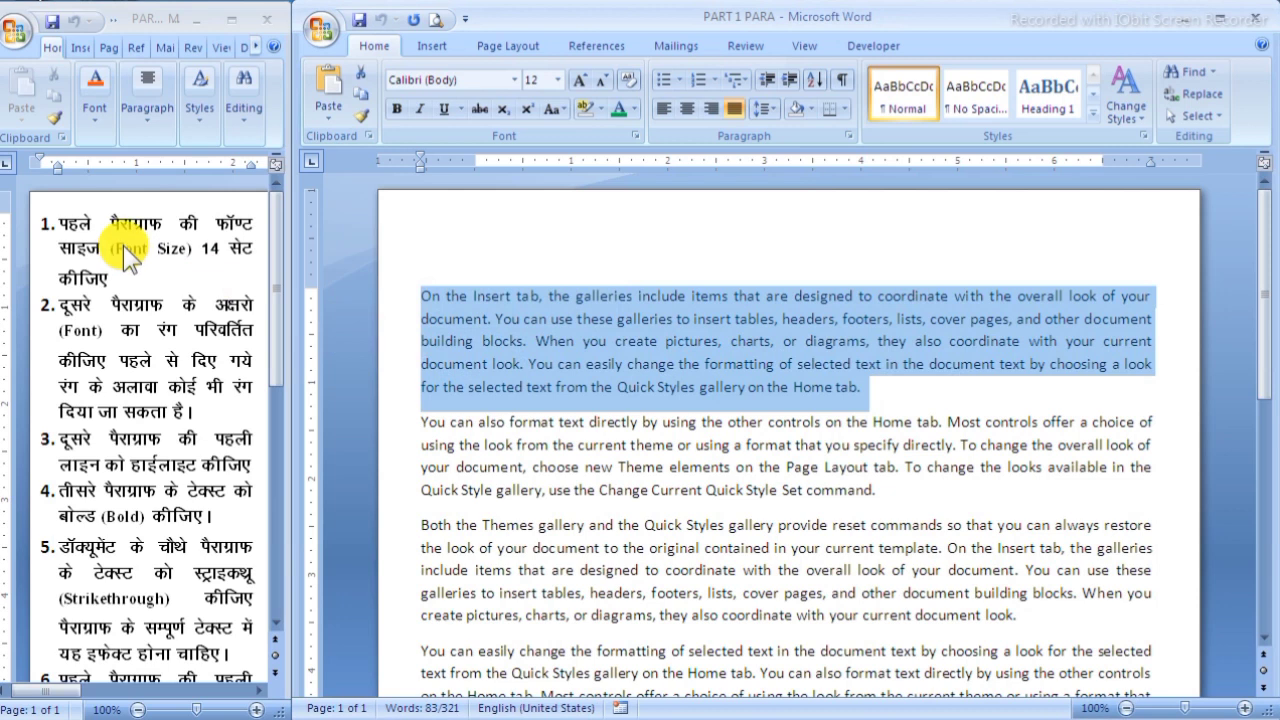
pyautogui.click(558, 79)
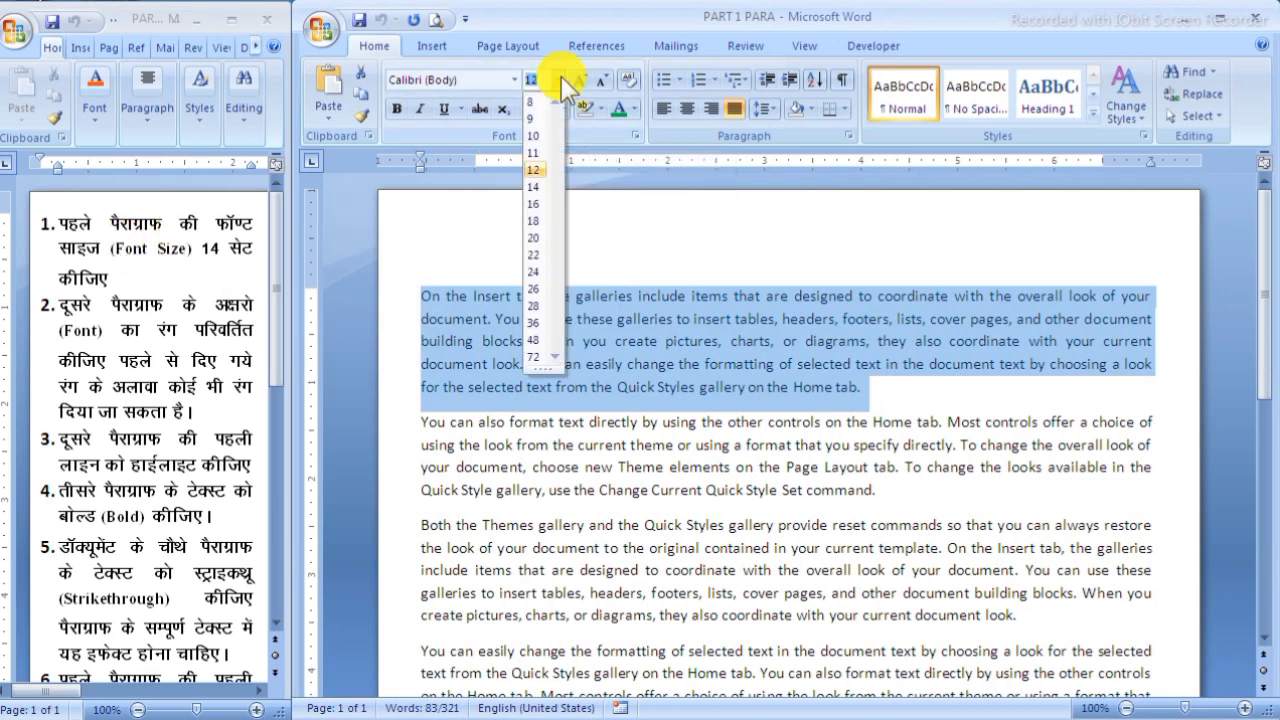
pyautogui.click(533, 187)
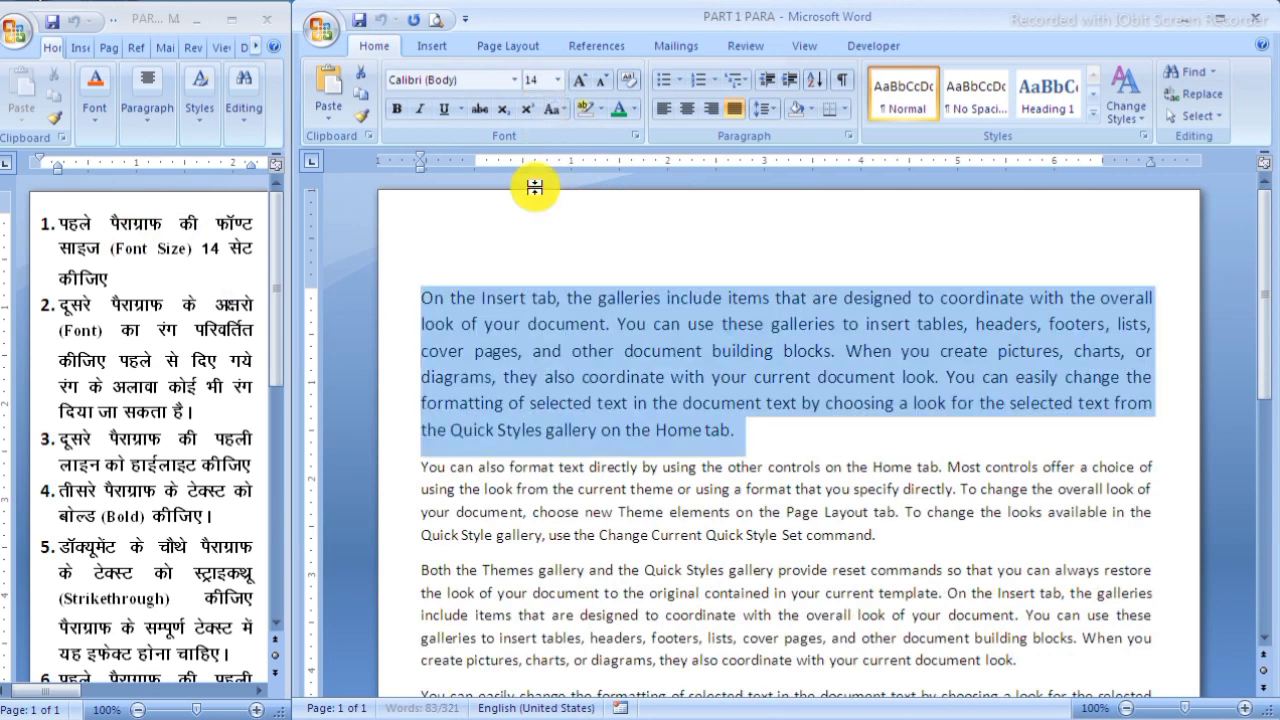
# Step: Change the font color of the second paragraph, starting "You can also format text directly", to green
pyautogui.click(626, 350)
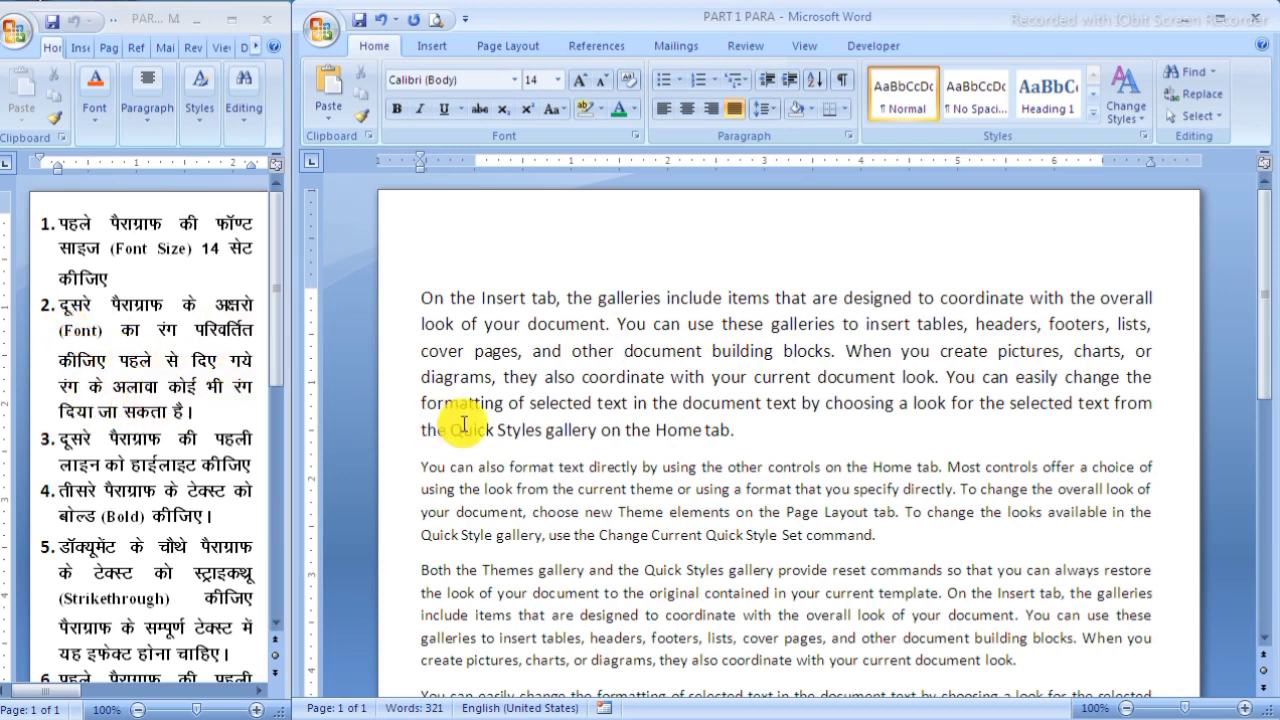
pyautogui.doubleClick(392, 490)
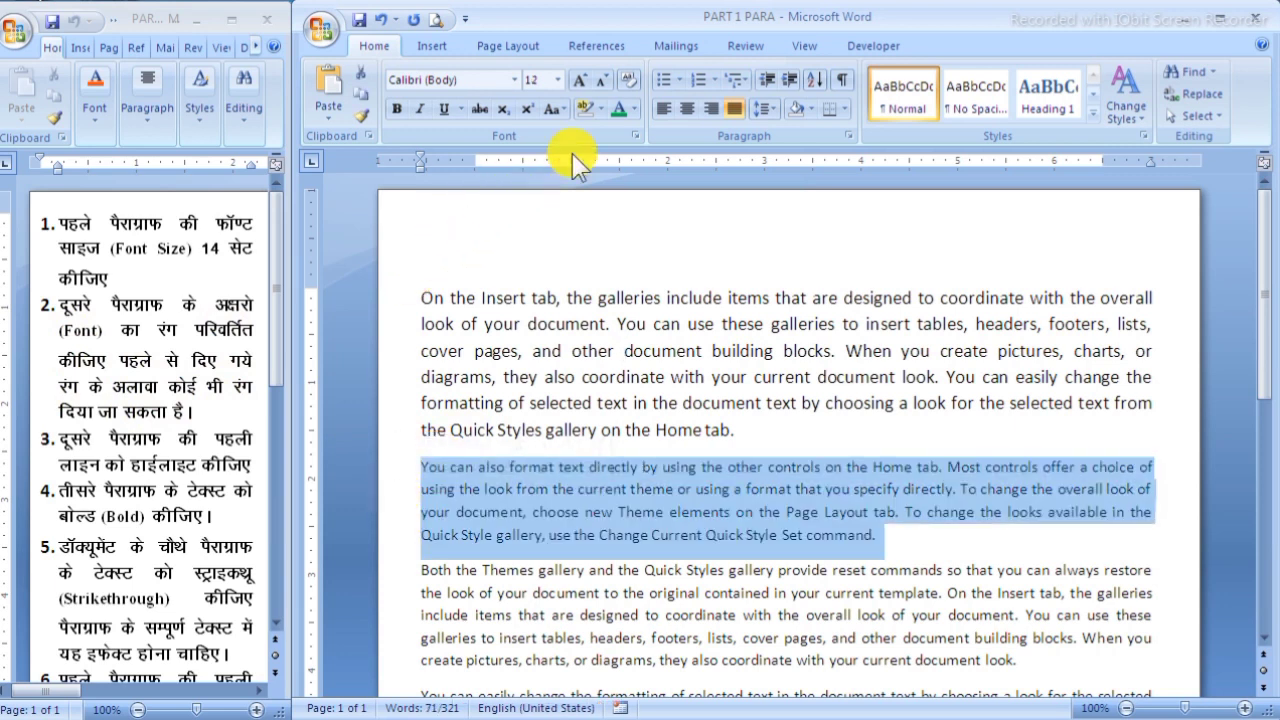
pyautogui.click(621, 105)
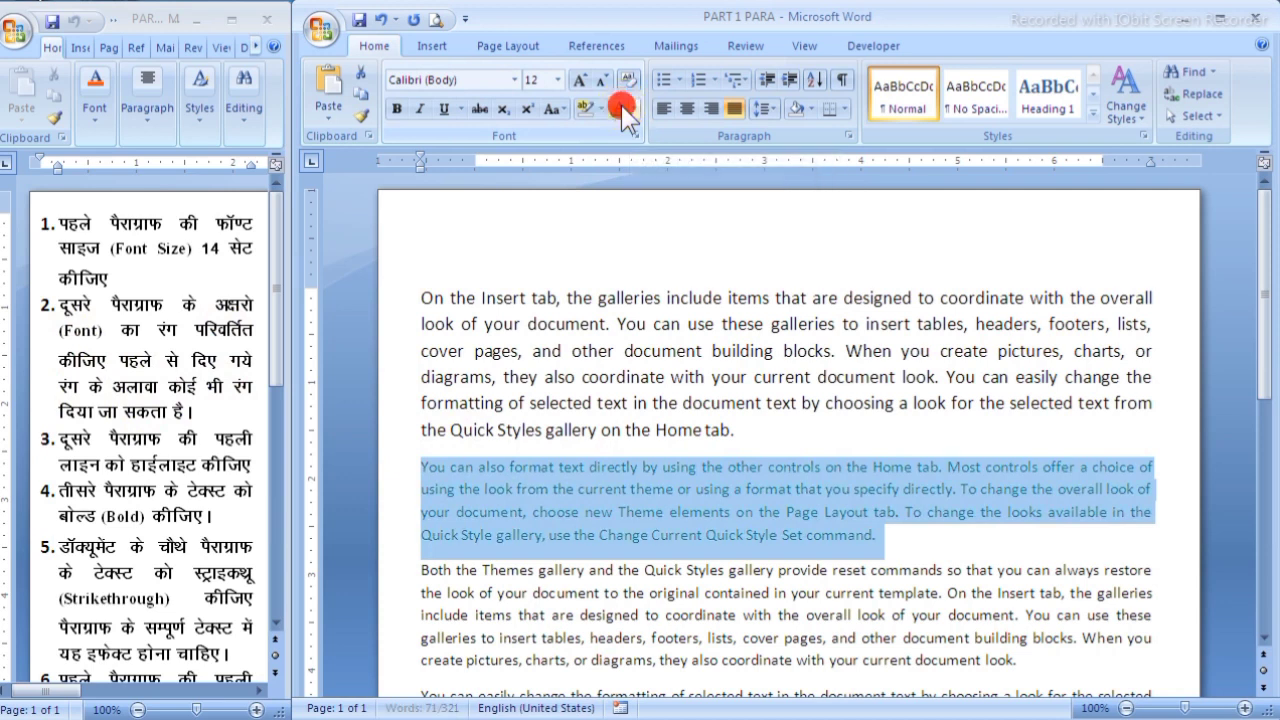
pyautogui.click(635, 476)
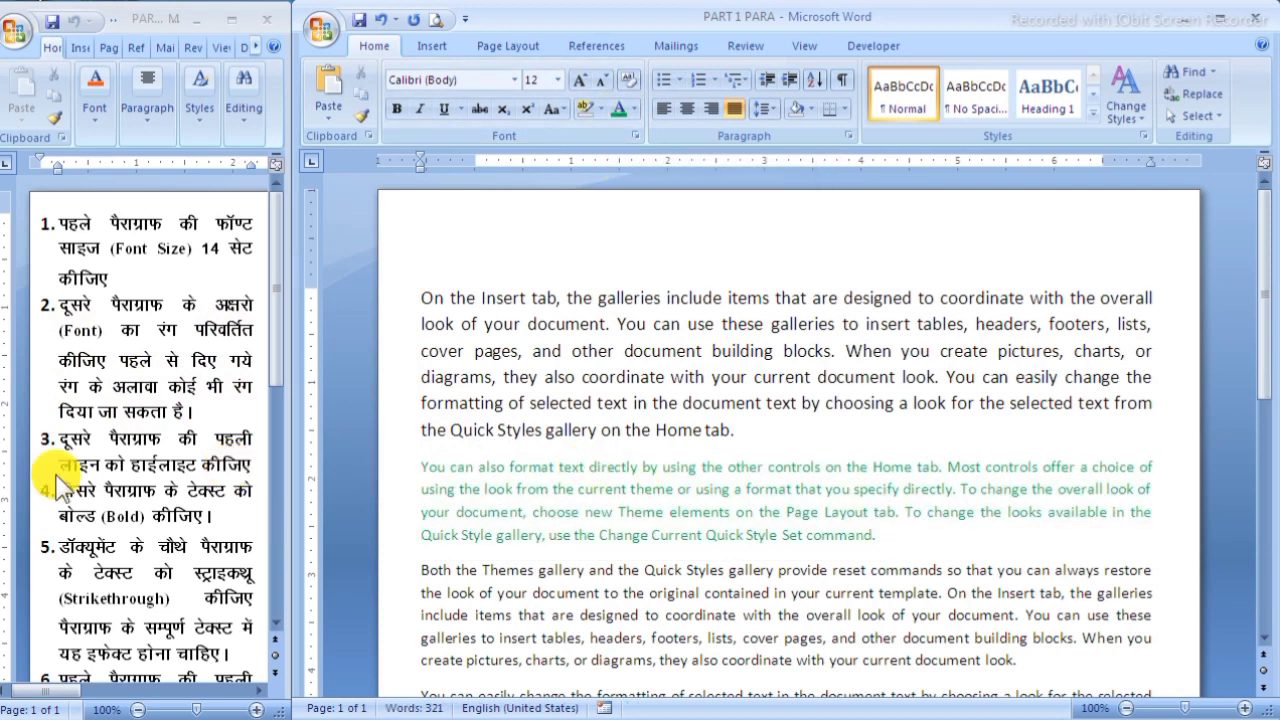
# Step: Highlight the first line of the second paragraph in yellow
pyautogui.scroll(-1, 55, 470)
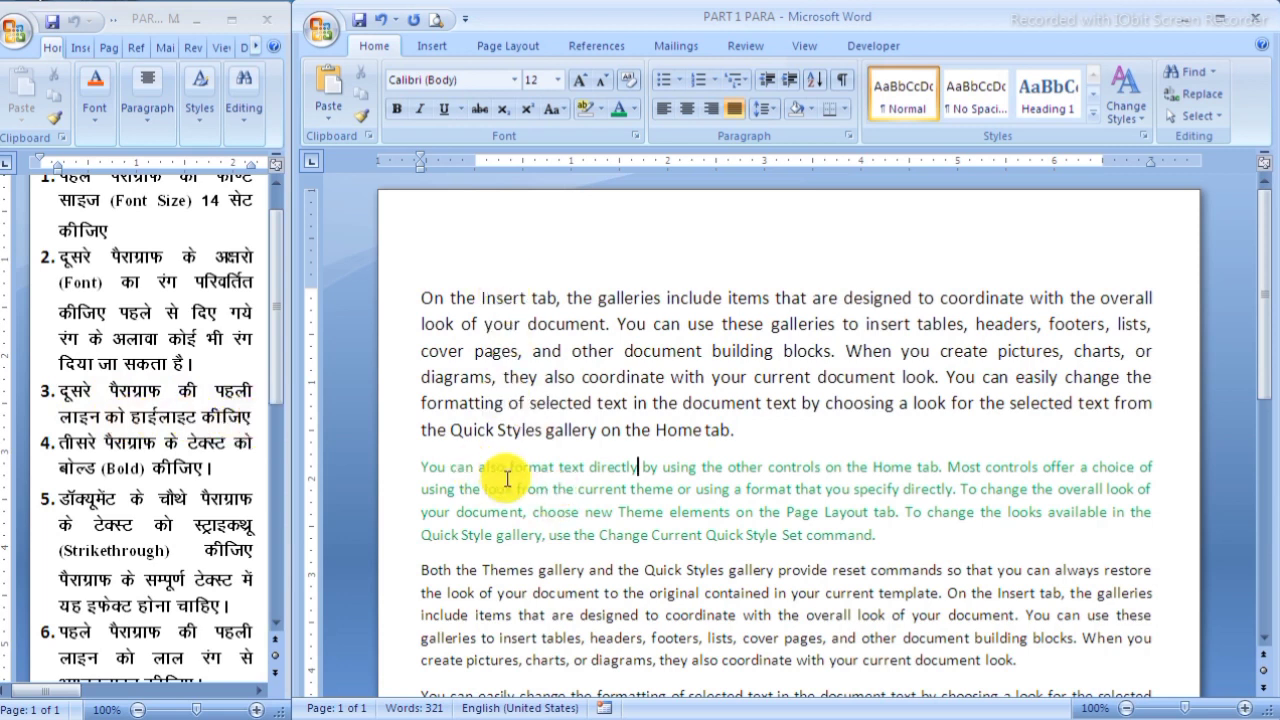
pyautogui.click(525, 372)
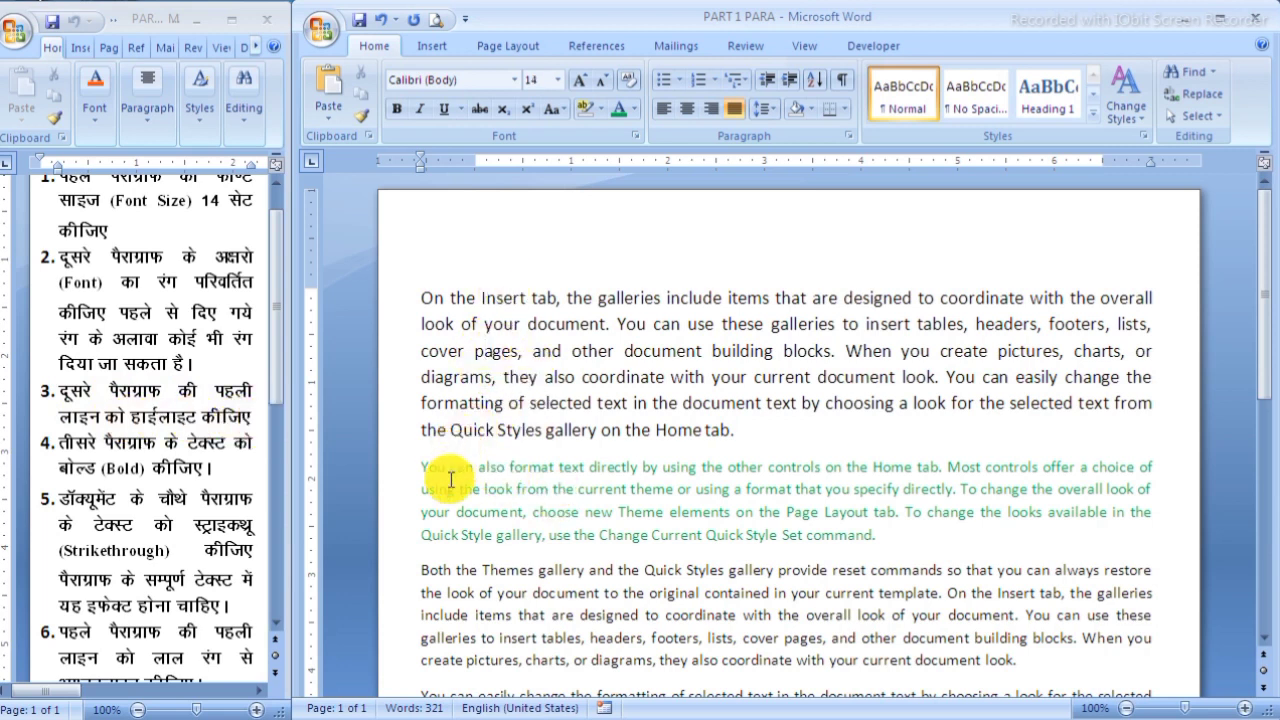
pyautogui.click(402, 467)
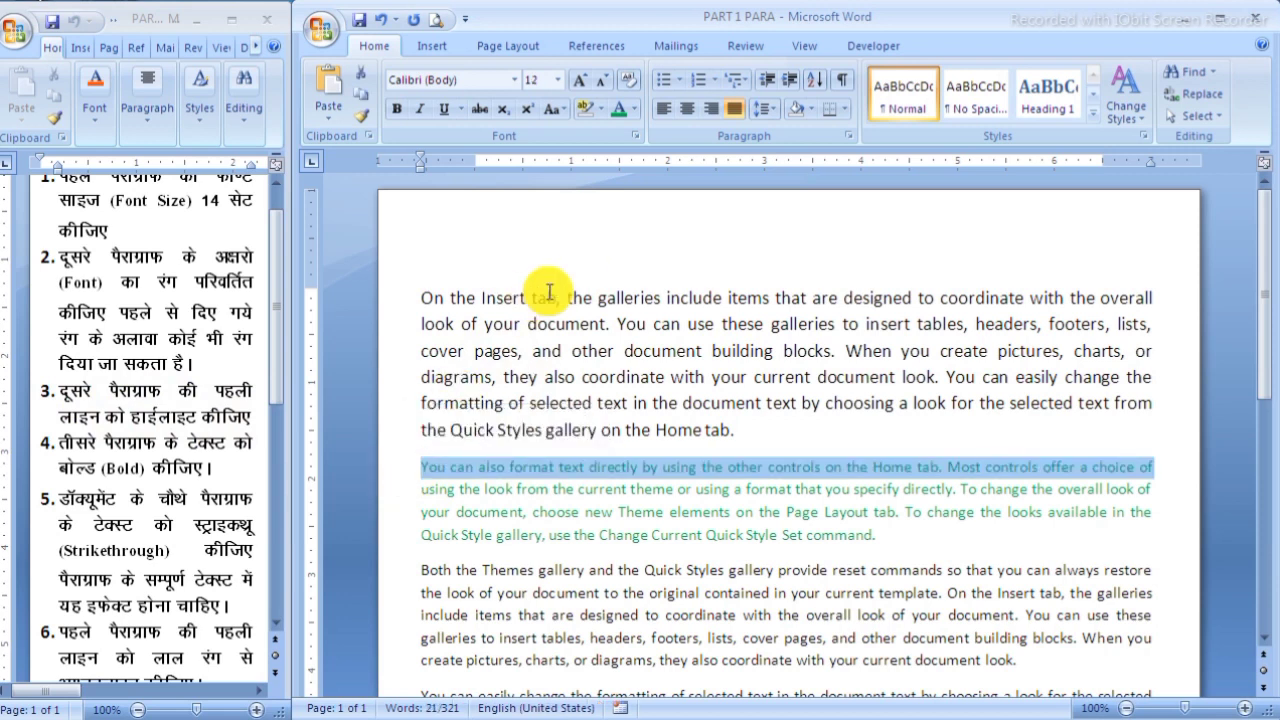
pyautogui.click(605, 108)
pyautogui.click(594, 138)
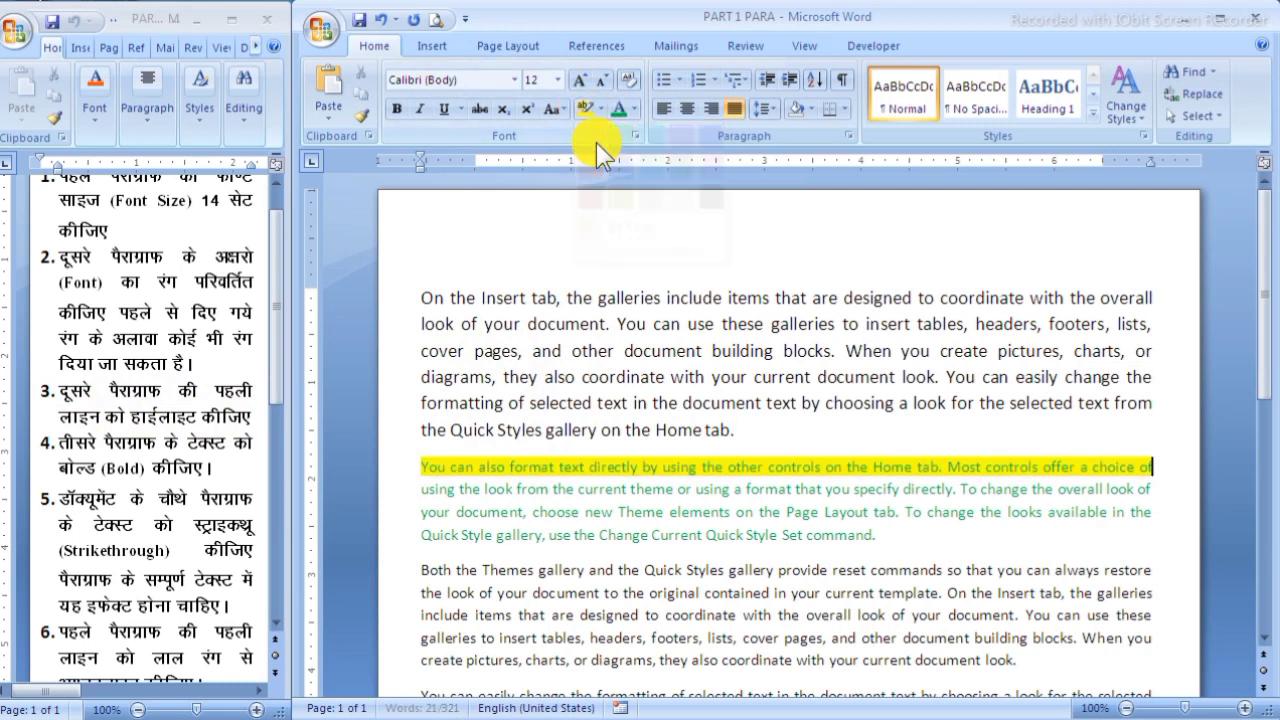
pyautogui.click(584, 428)
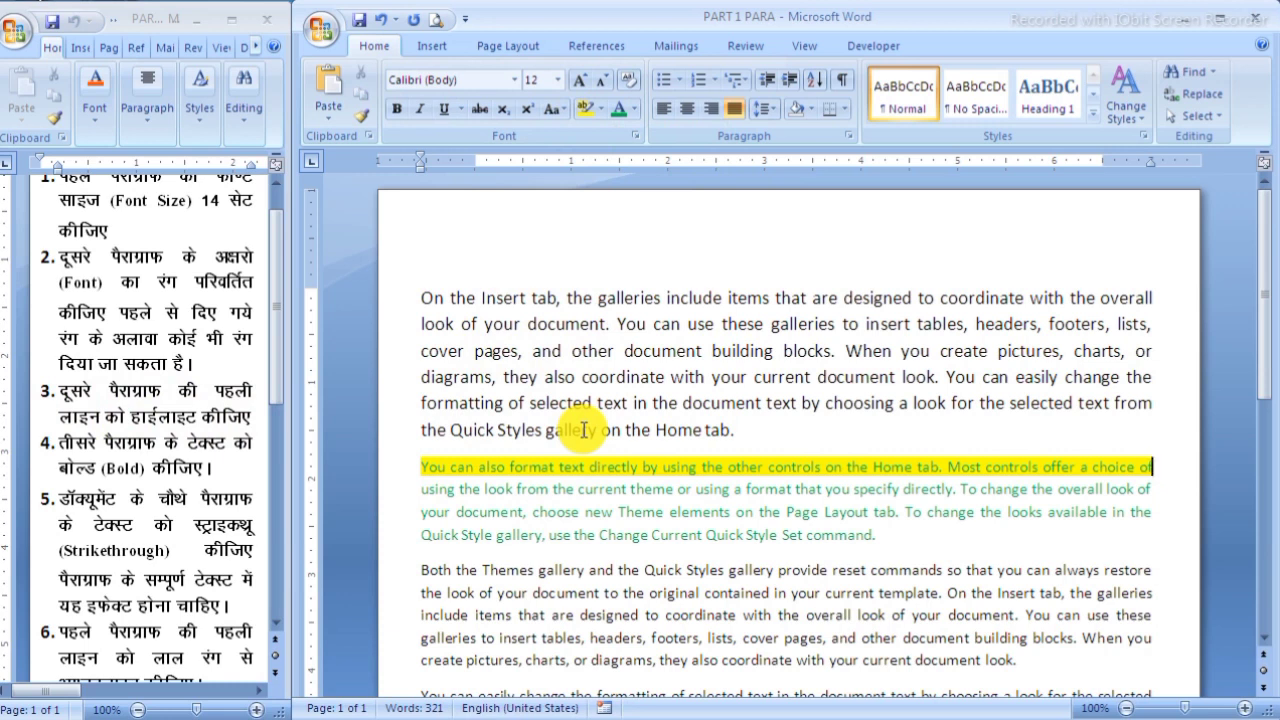
pyautogui.click(599, 110)
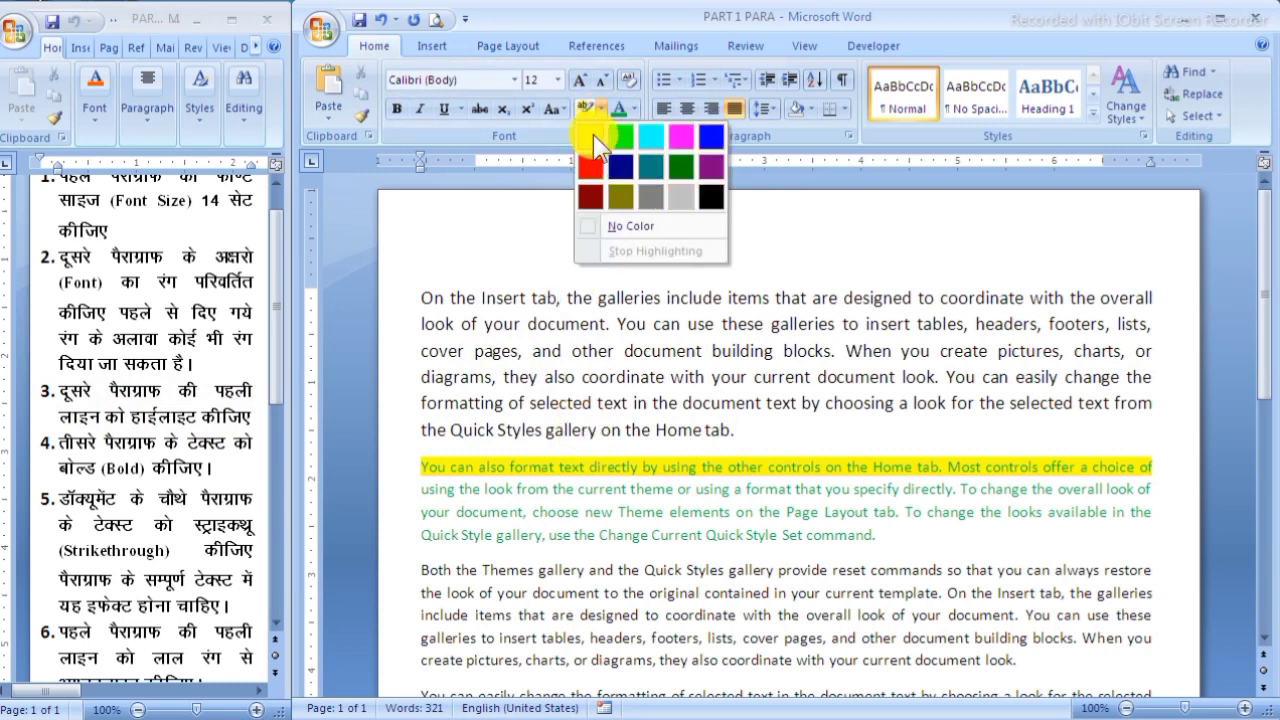
pyautogui.click(593, 134)
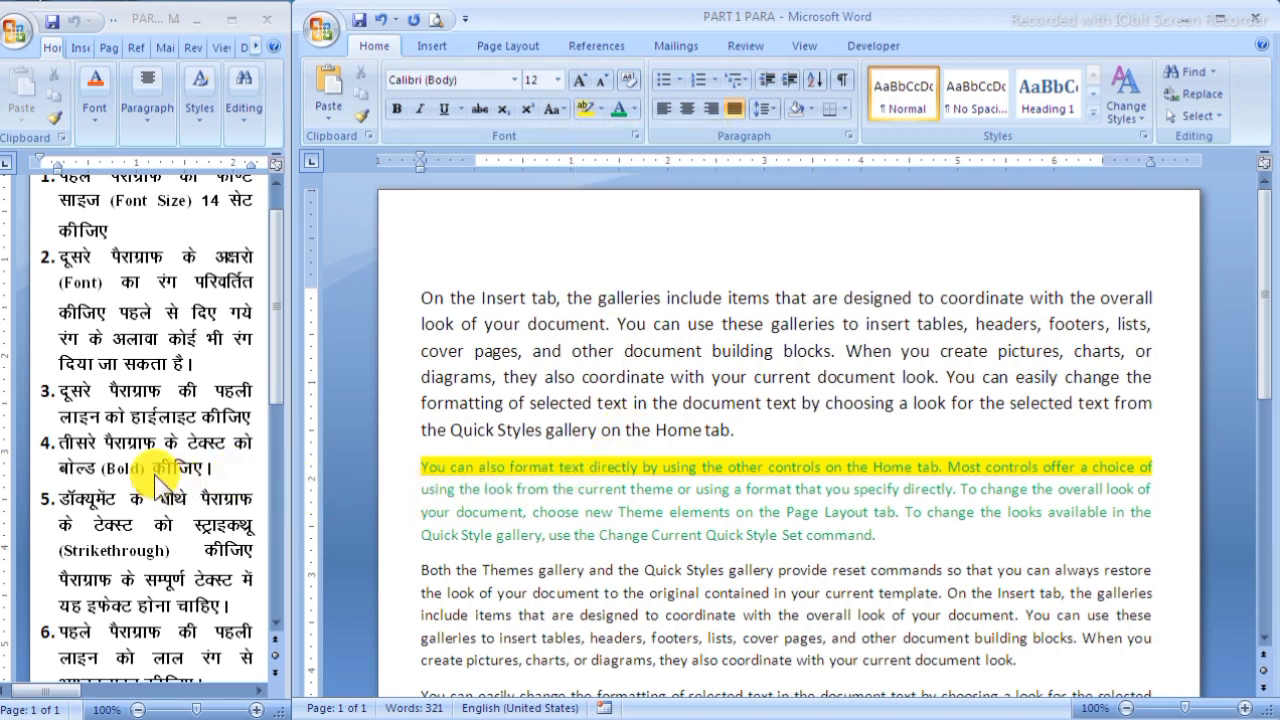
# Step: Make the whole third paragraph, starting "Both the Themes gallery", bold
pyautogui.scroll(-1, 122, 458)
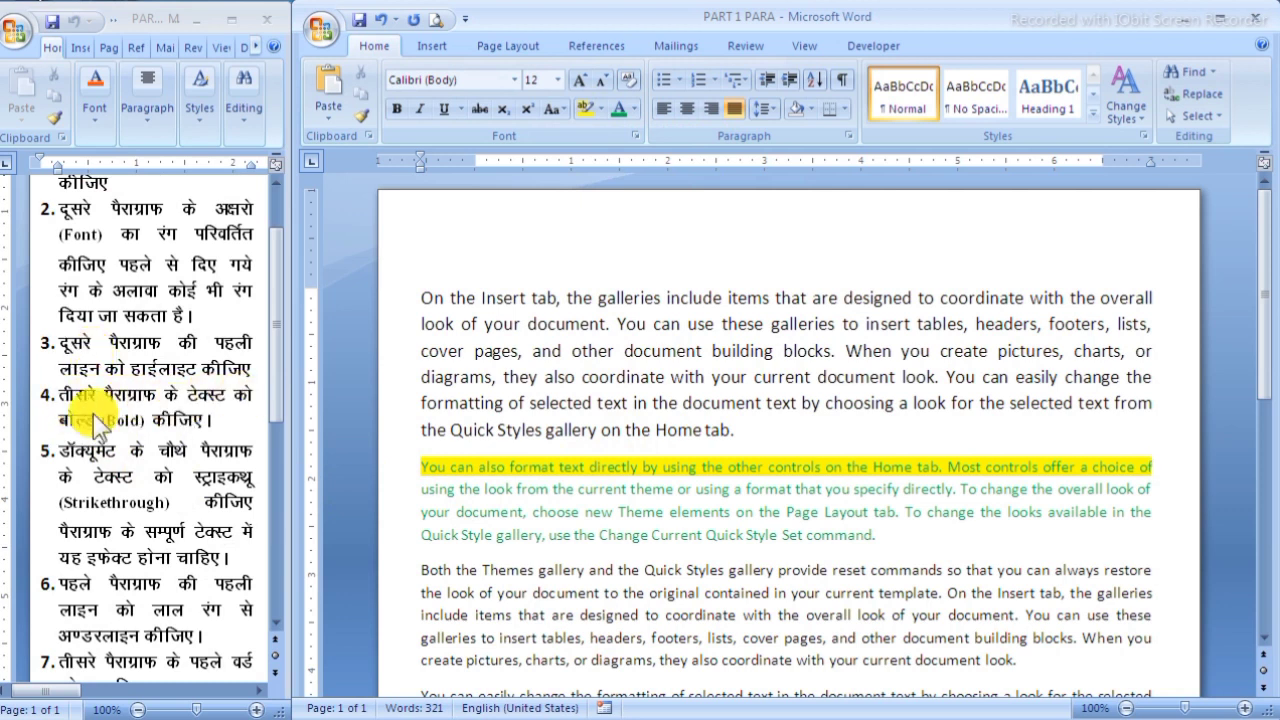
pyautogui.doubleClick(507, 324)
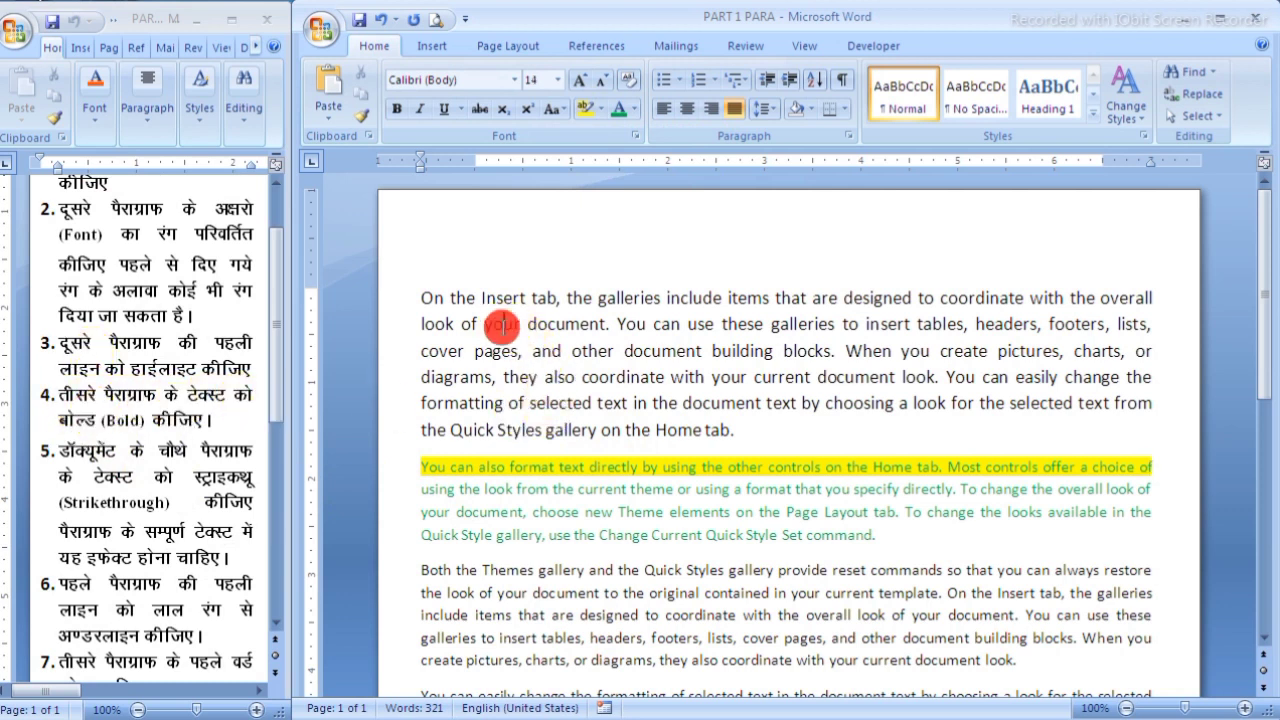
pyautogui.click(575, 517)
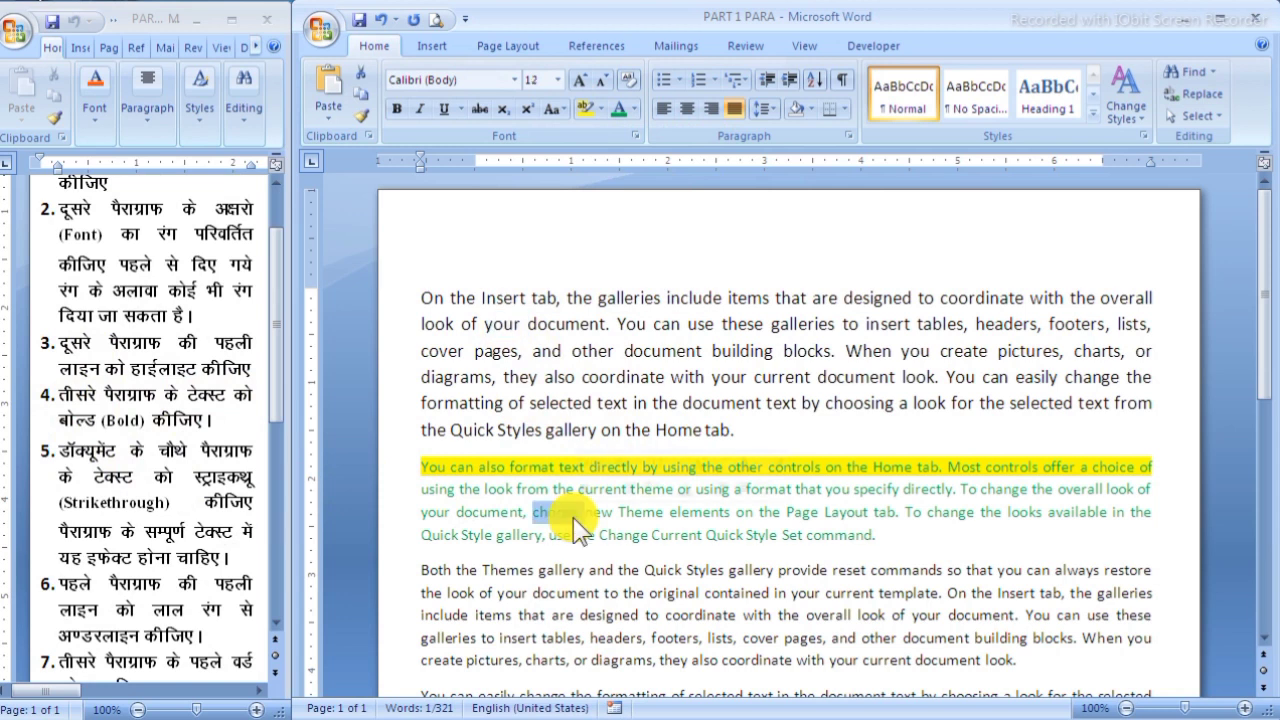
pyautogui.doubleClick(586, 596)
pyautogui.scroll(-3, 607, 495)
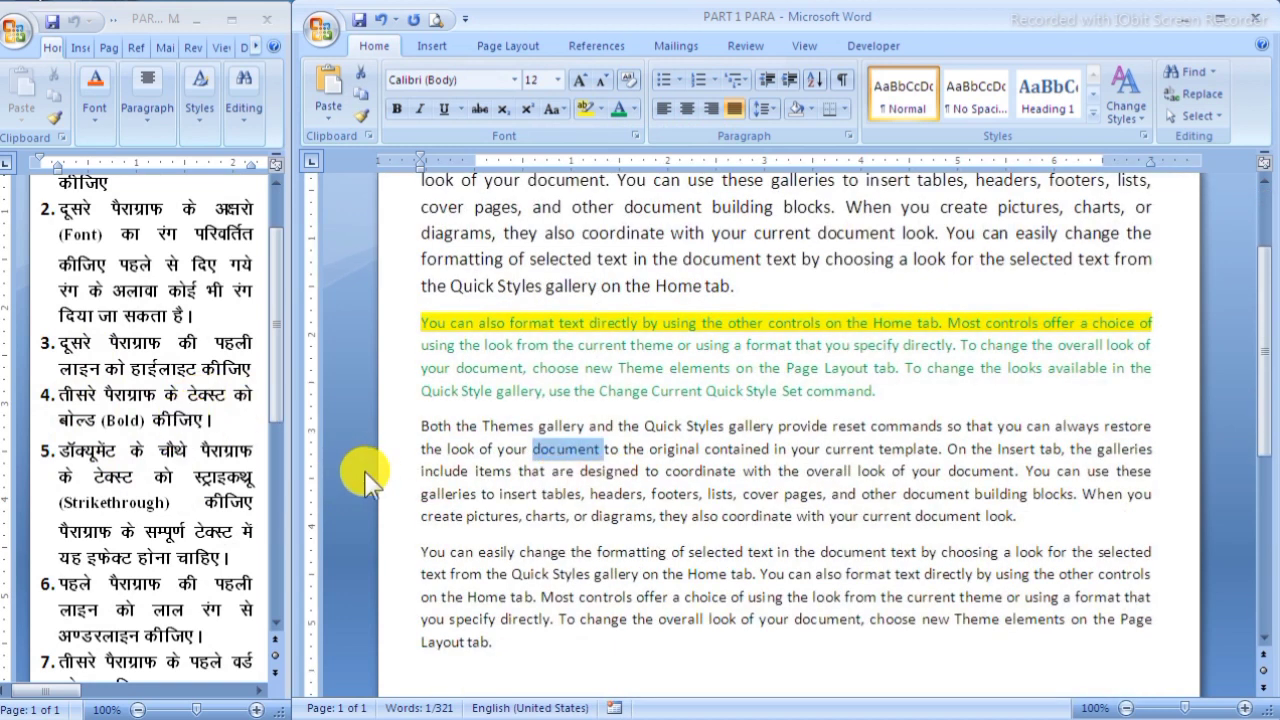
pyautogui.doubleClick(393, 476)
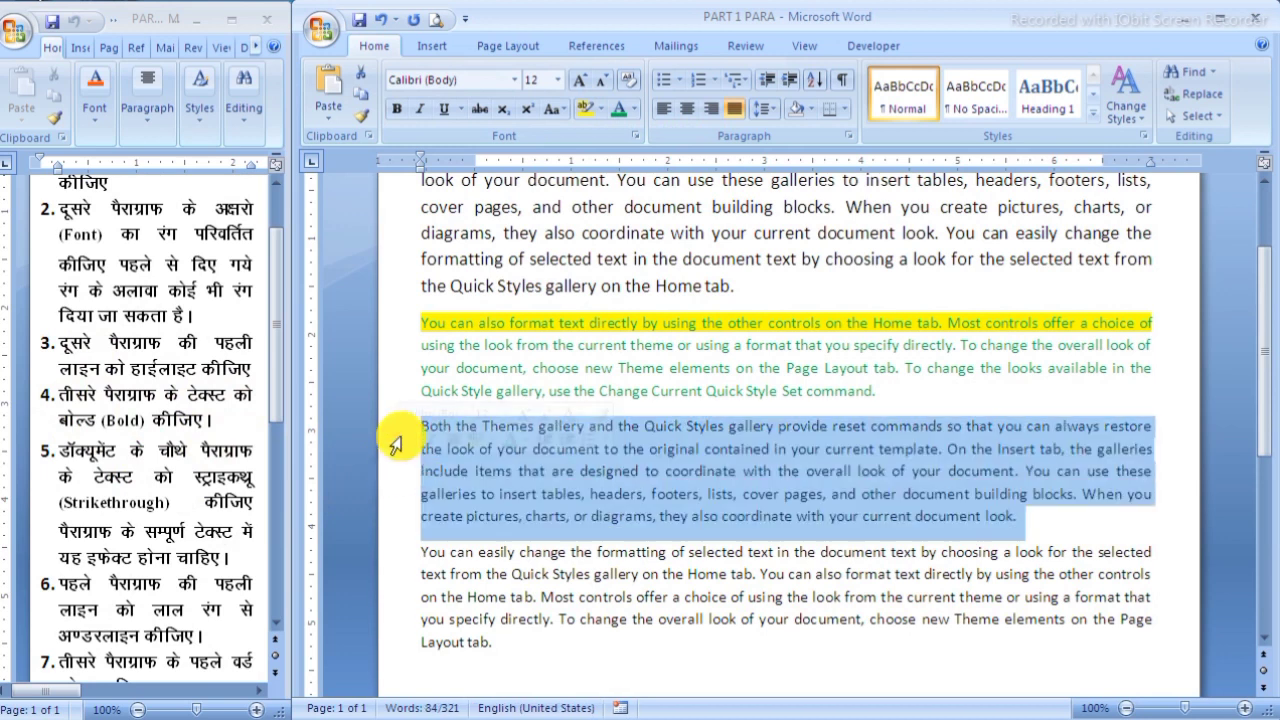
pyautogui.click(398, 107)
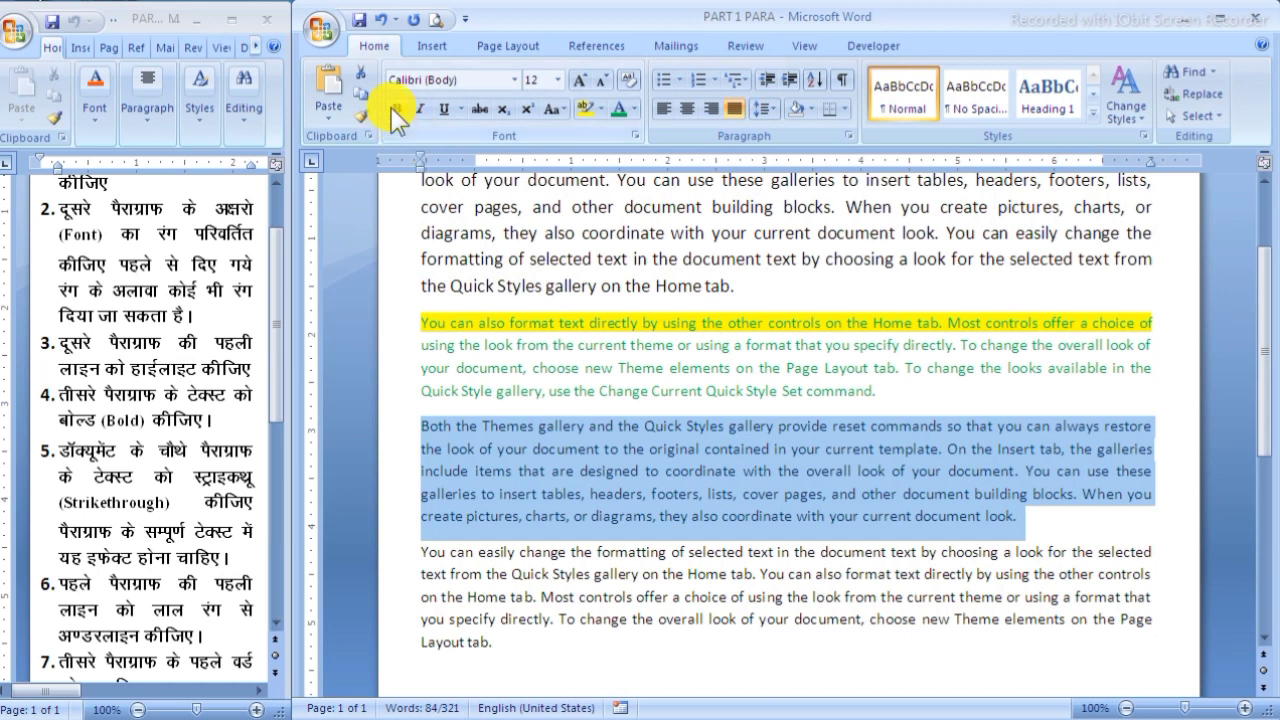
pyautogui.click(398, 108)
pyautogui.click(597, 458)
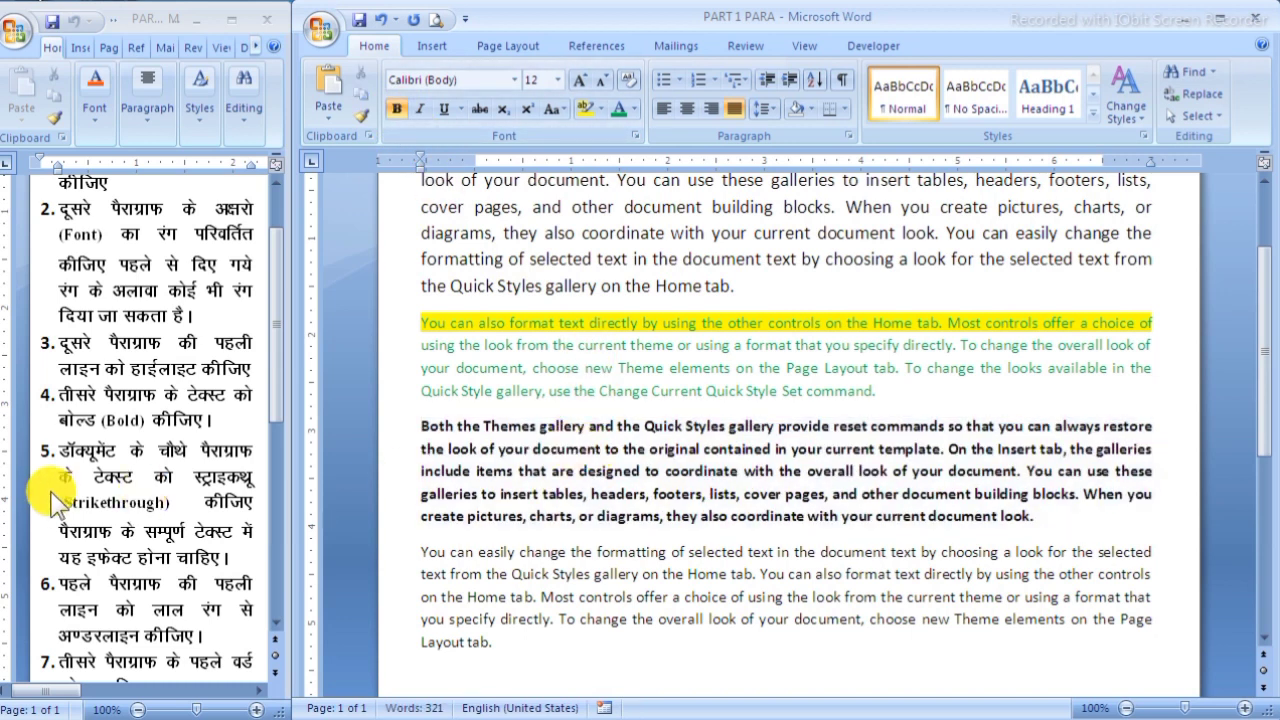
# Step: Apply Strikethrough to the entire fourth paragraph, starting "You can easily change the formatting"
pyautogui.scroll(-1, 100, 470)
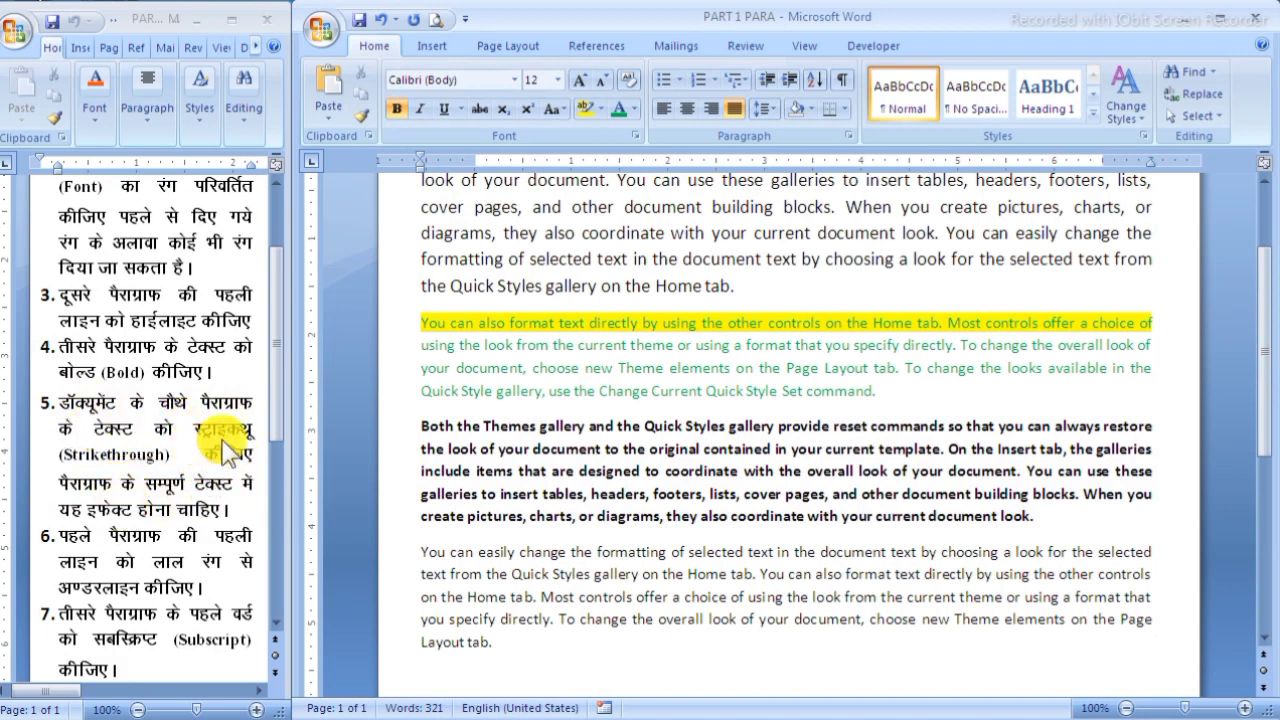
pyautogui.scroll(2, 600, 400)
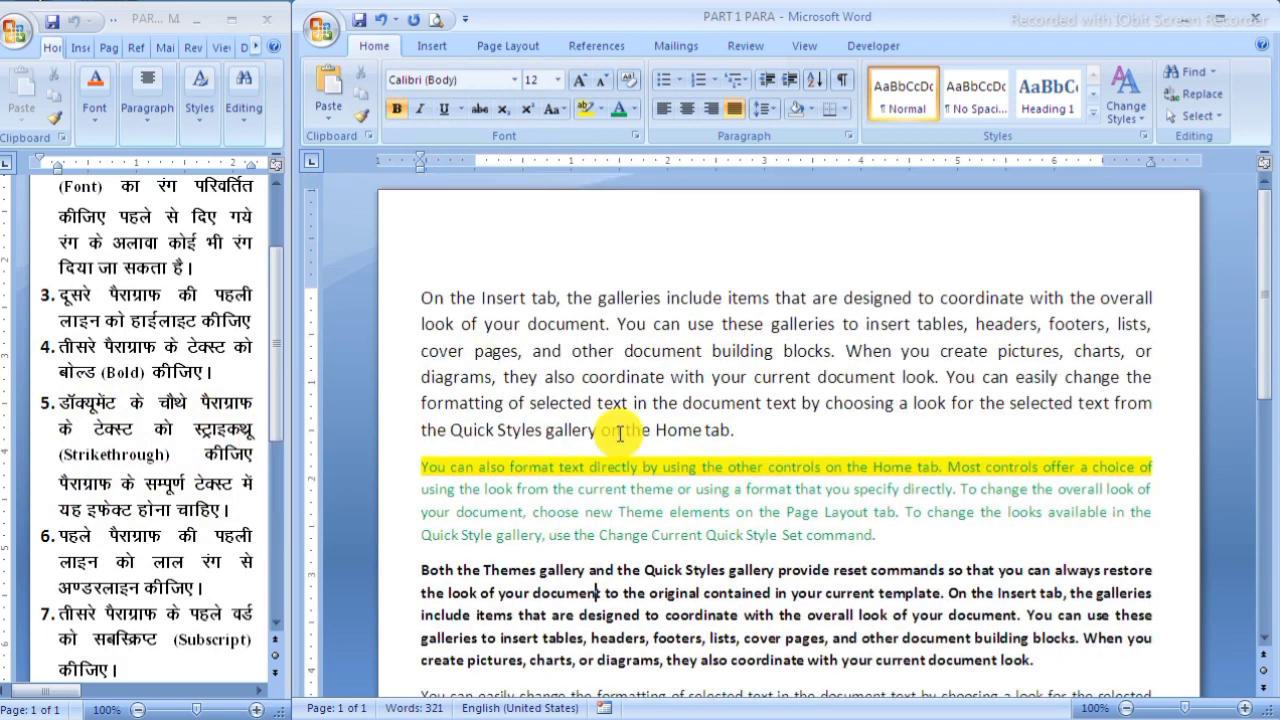
pyautogui.doubleClick(590, 350)
pyautogui.doubleClick(598, 489)
pyautogui.scroll(-1, 576, 417)
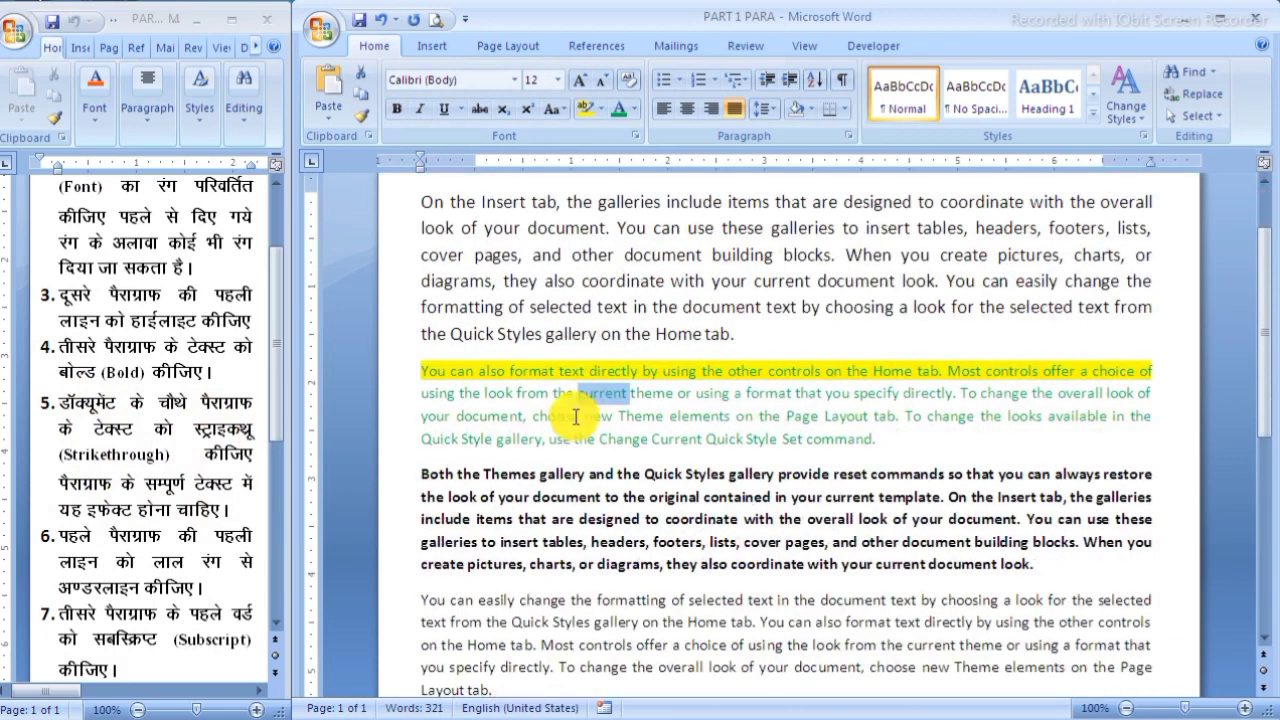
pyautogui.doubleClick(567, 496)
pyautogui.scroll(-1, 586, 450)
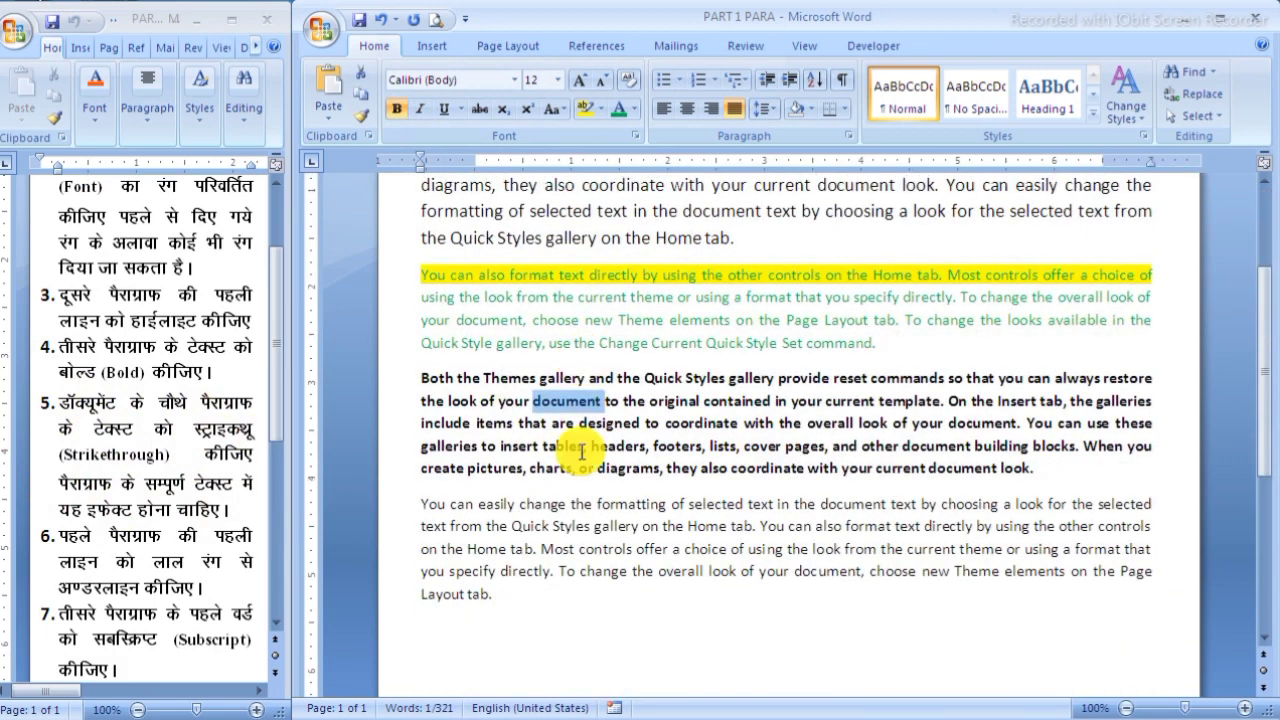
pyautogui.tripleClick(561, 525)
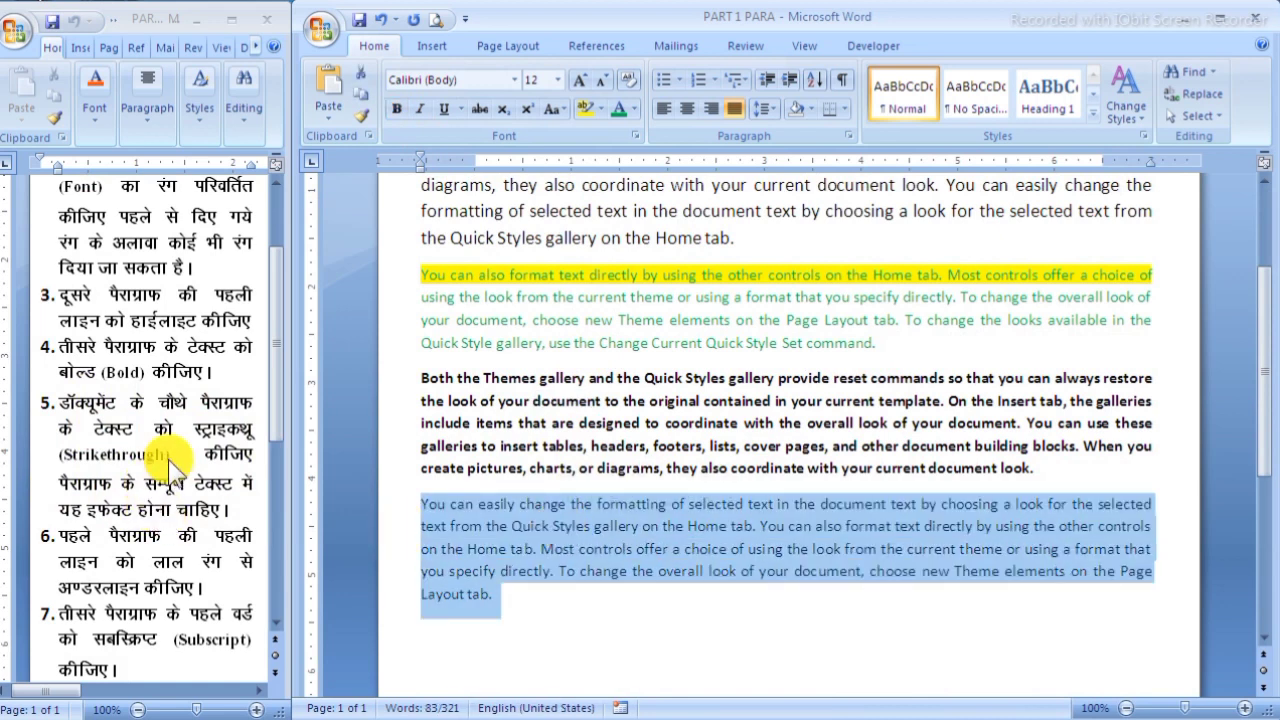
pyautogui.click(481, 107)
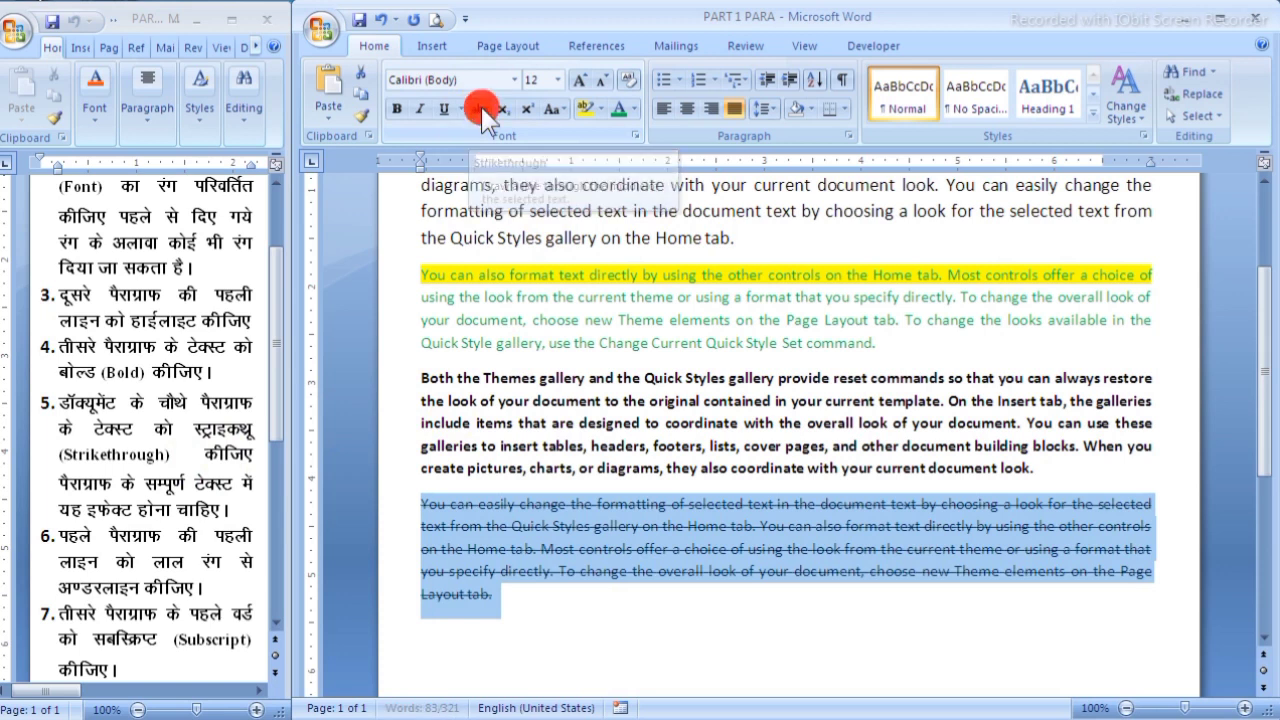
pyautogui.click(619, 514)
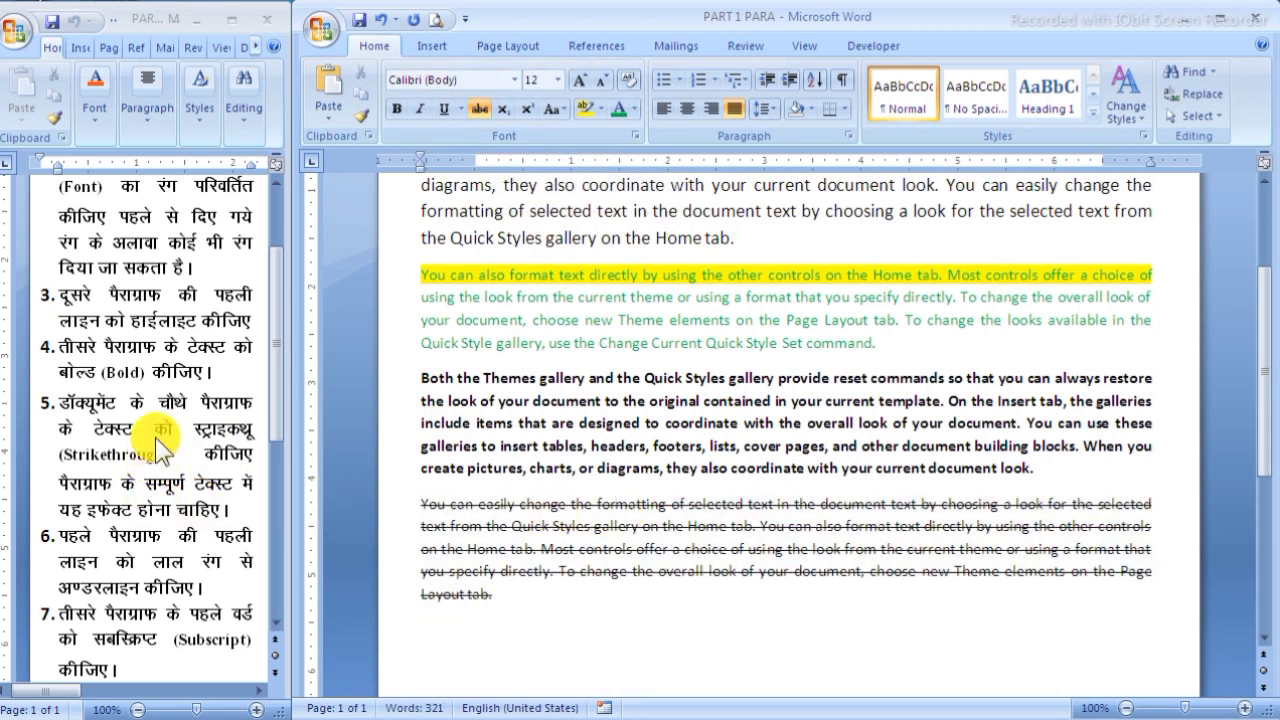
# Step: Give the first line of the first paragraph a single red underline and the Shadow effect
pyautogui.scroll(-2, 155, 437)
pyautogui.scroll(-1, 155, 385)
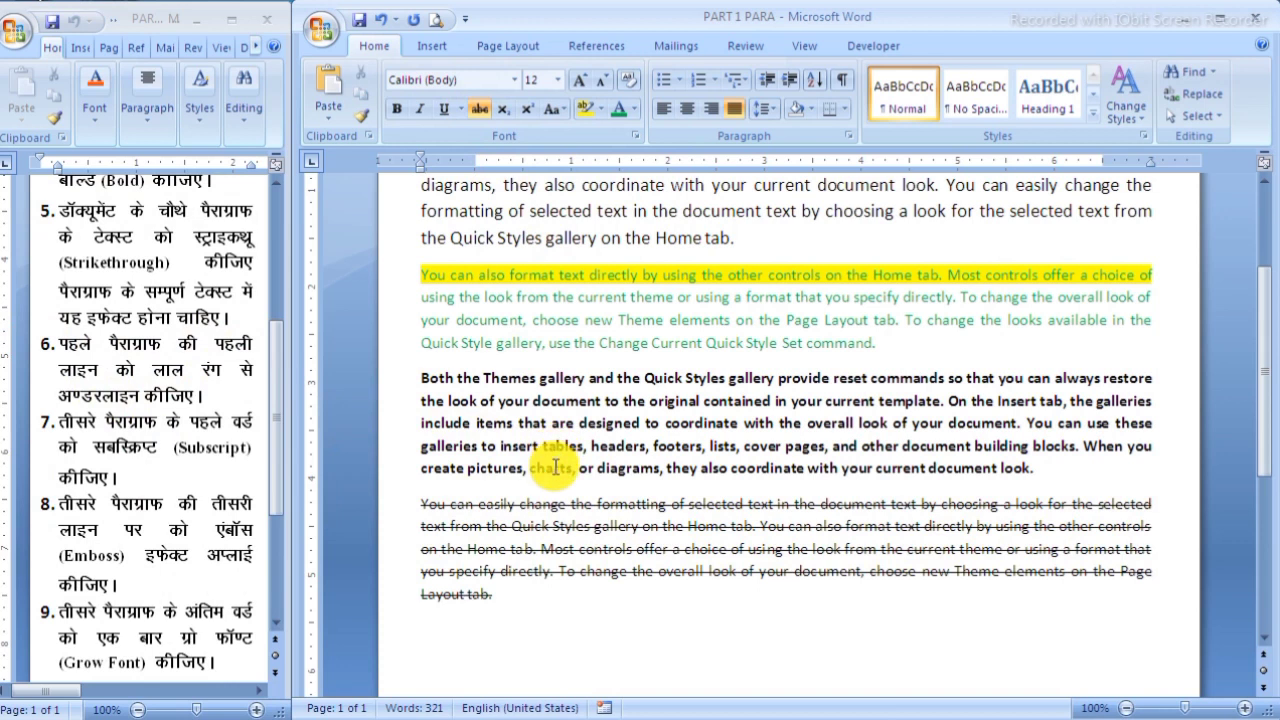
pyautogui.scroll(4, 553, 476)
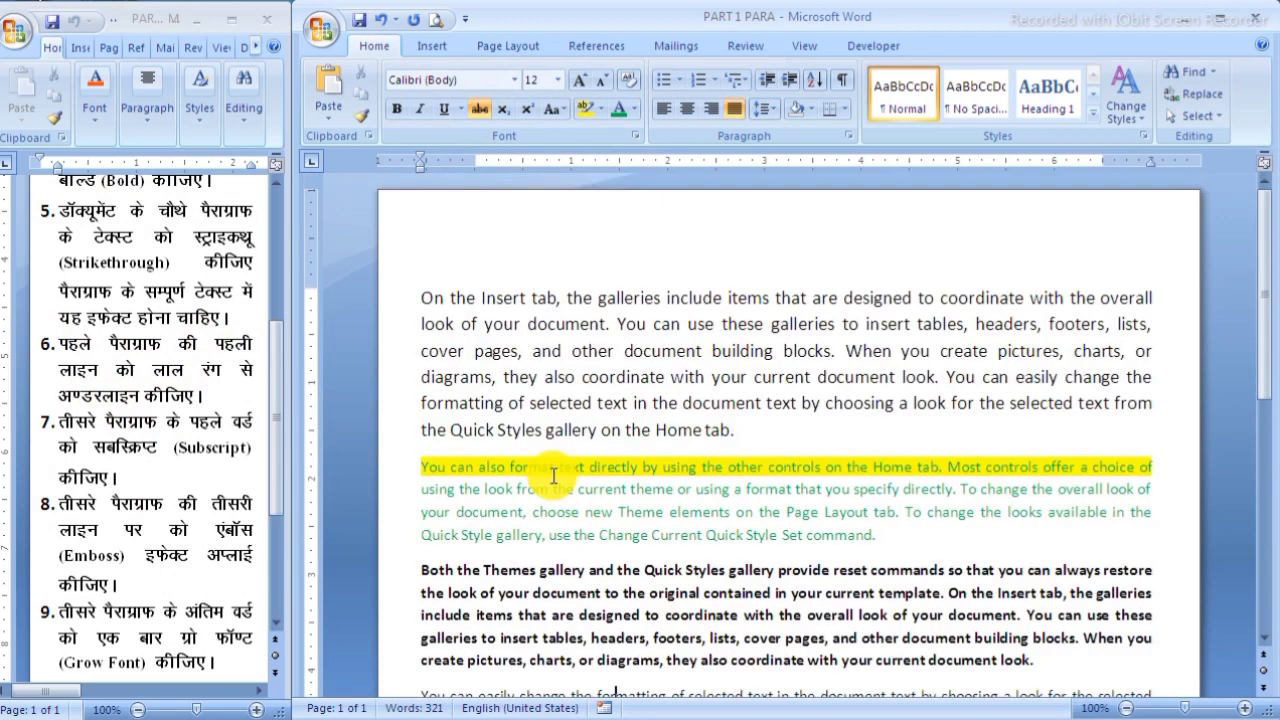
pyautogui.click(390, 310)
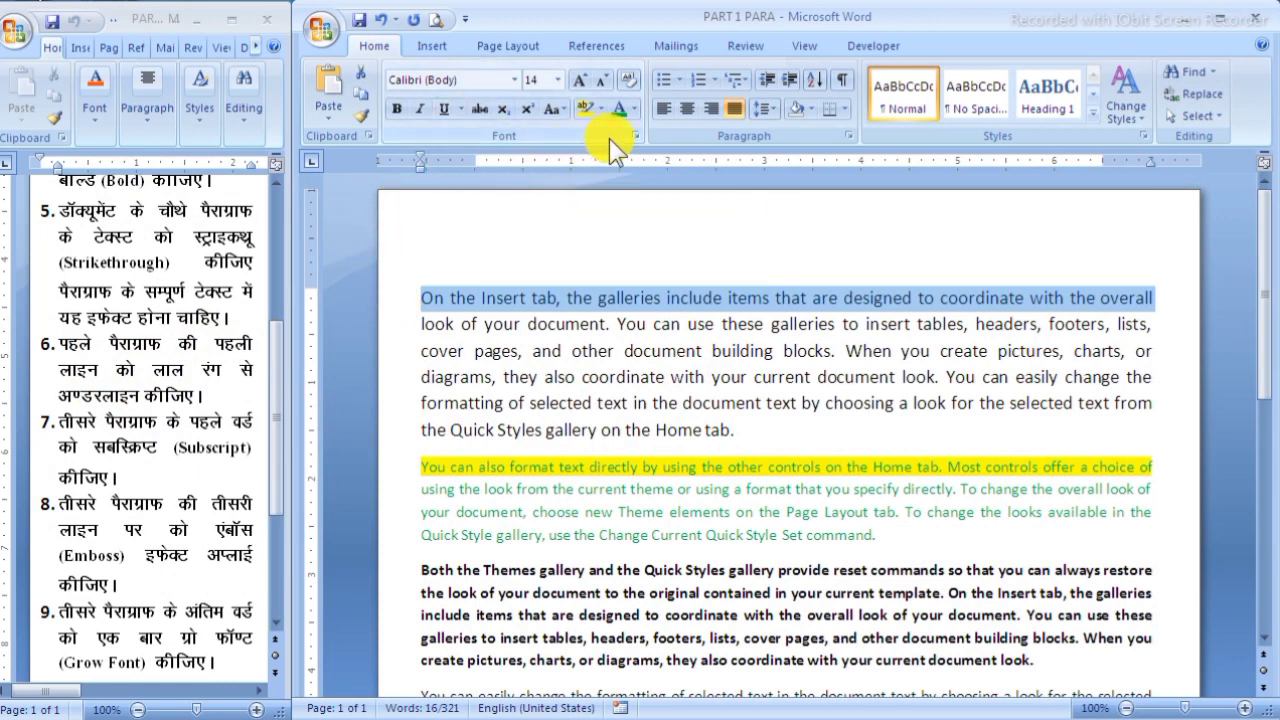
pyautogui.click(637, 137)
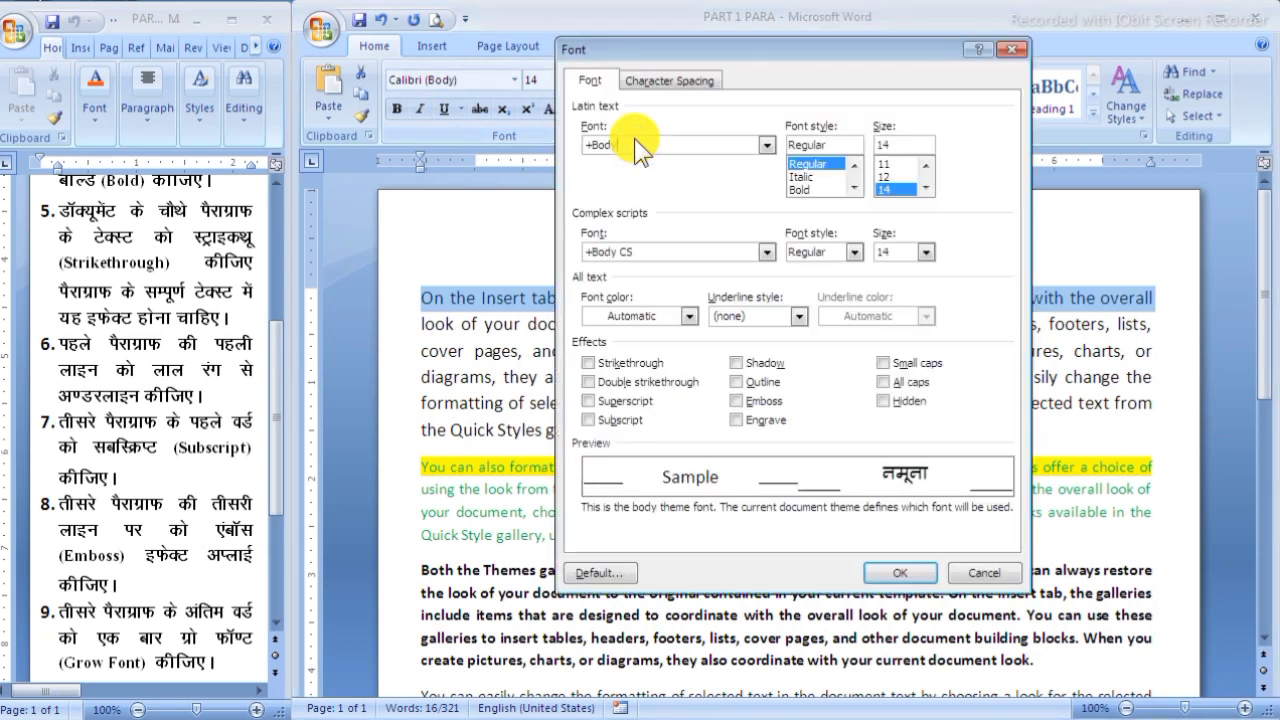
pyautogui.click(798, 316)
pyautogui.click(767, 362)
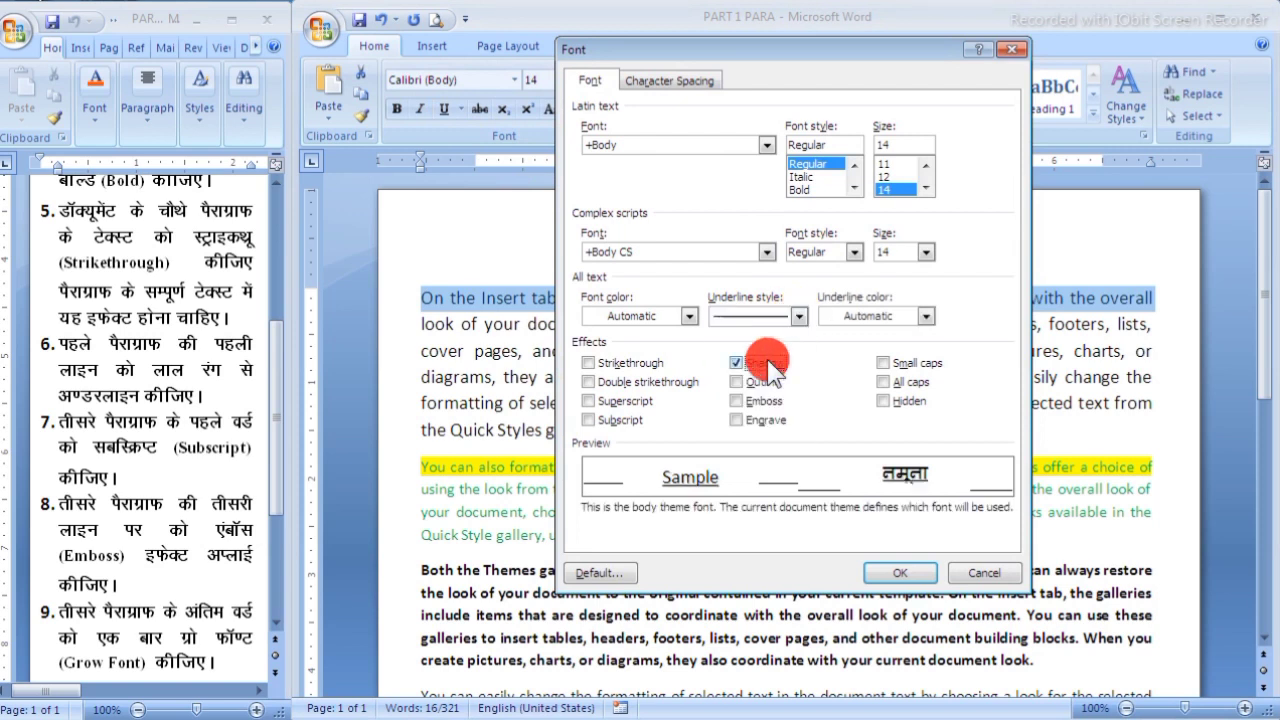
pyautogui.click(921, 311)
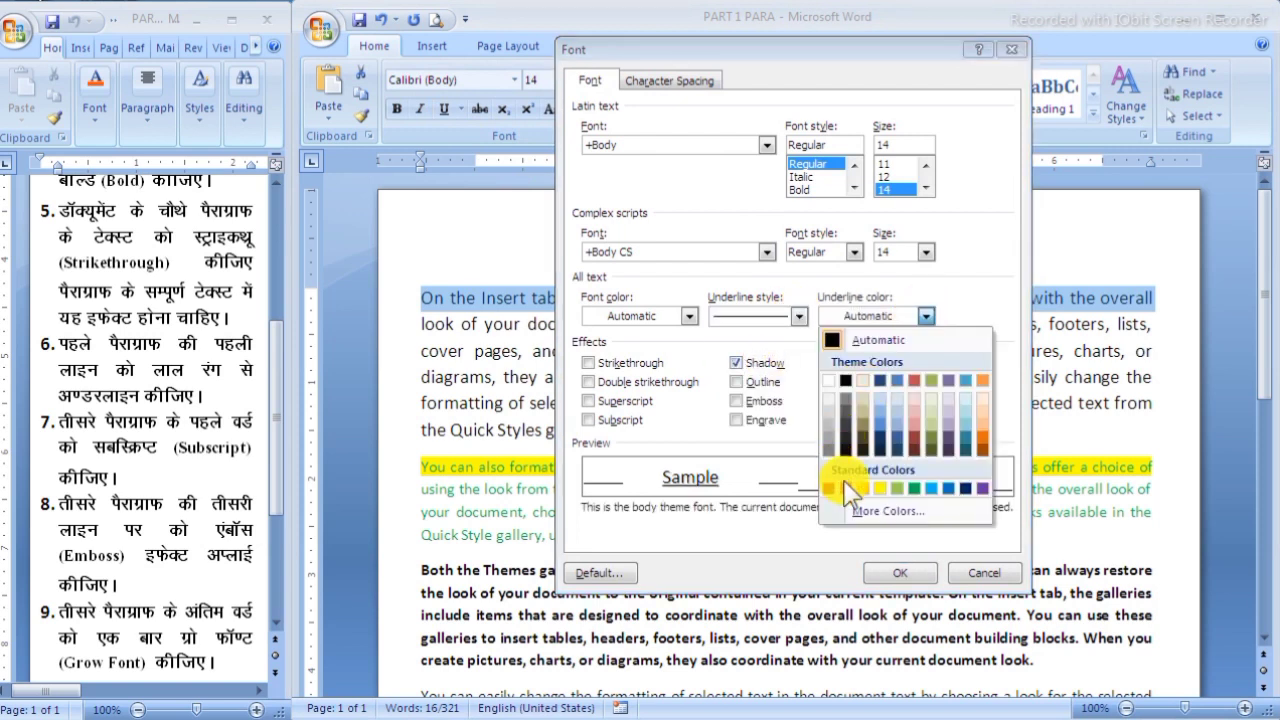
pyautogui.click(846, 488)
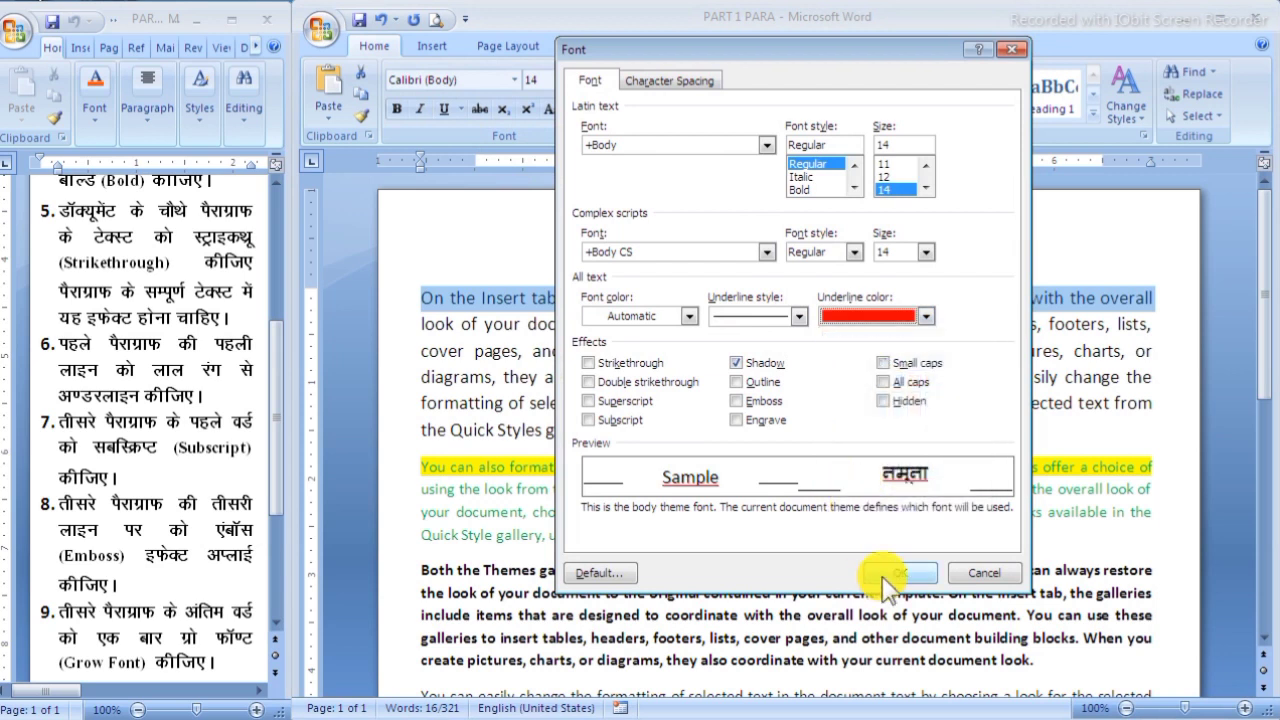
pyautogui.press('Return')
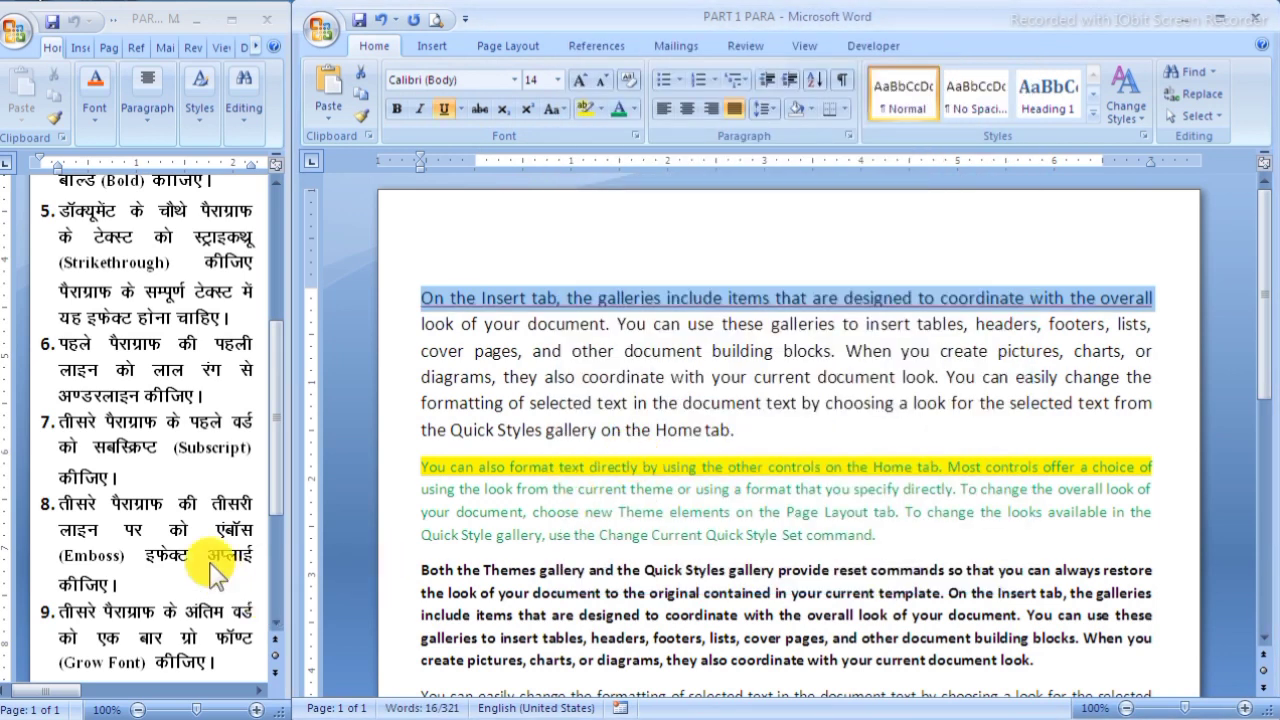
# Step: Apply Subscript to "Both", the first word of the third paragraph
pyautogui.click(148, 479)
pyautogui.scroll(-1, 145, 470)
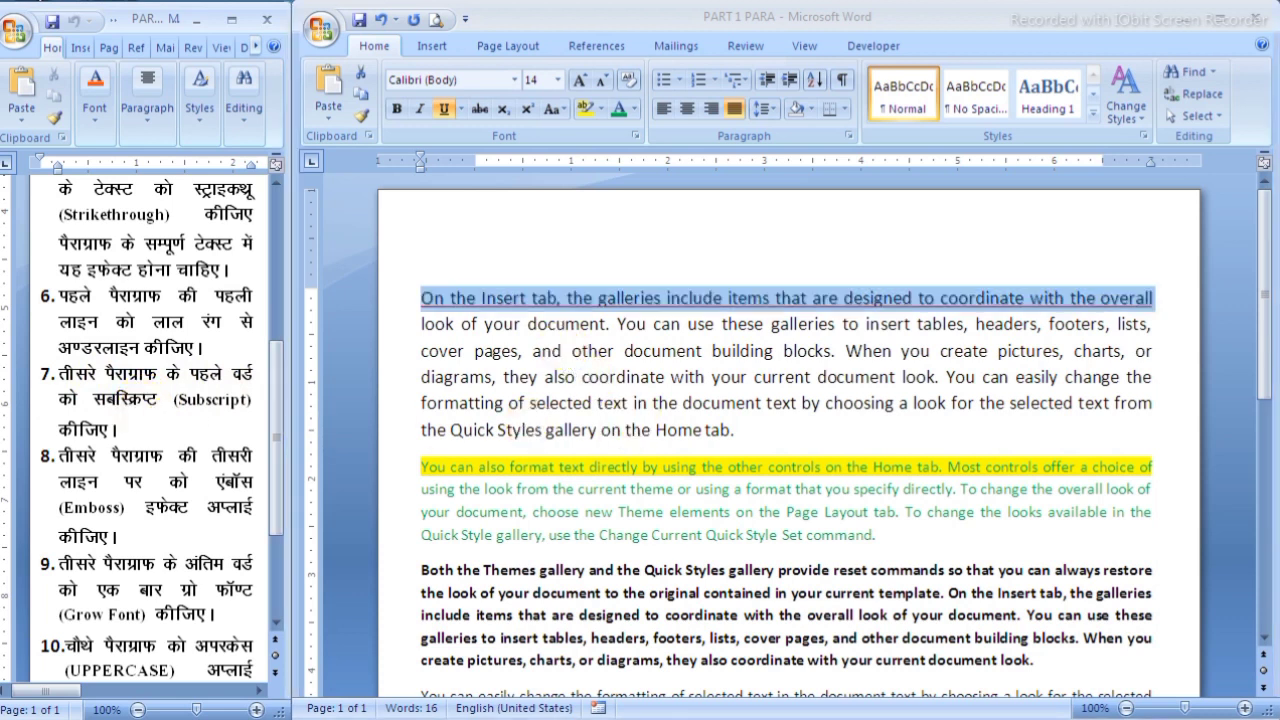
pyautogui.tripleClick(563, 346)
pyautogui.doubleClick(591, 490)
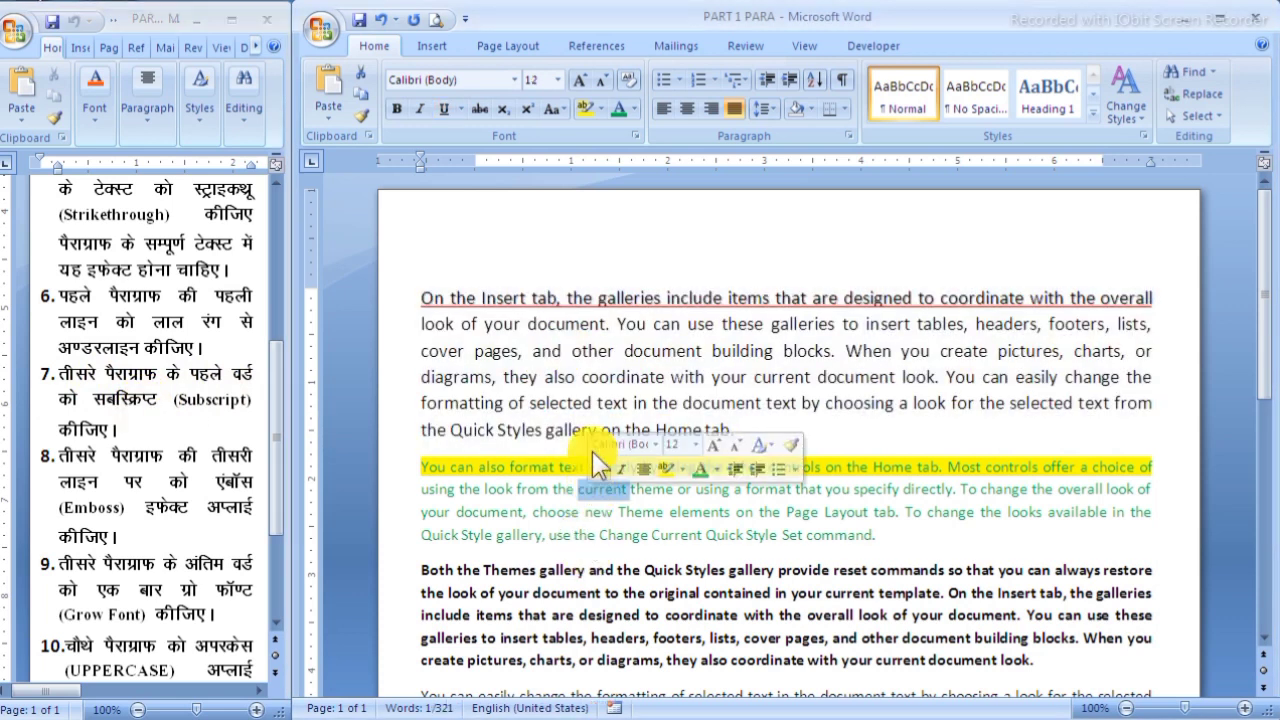
pyautogui.scroll(-2, 588, 460)
pyautogui.doubleClick(608, 519)
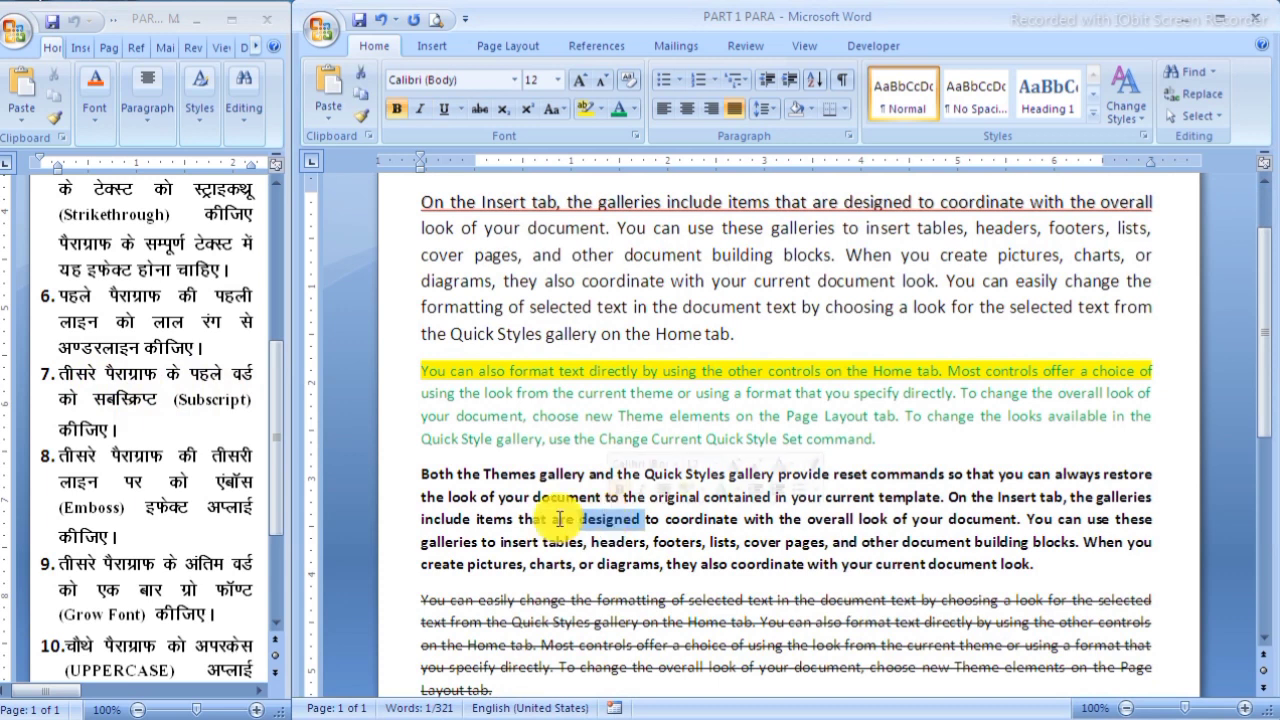
pyautogui.doubleClick(438, 476)
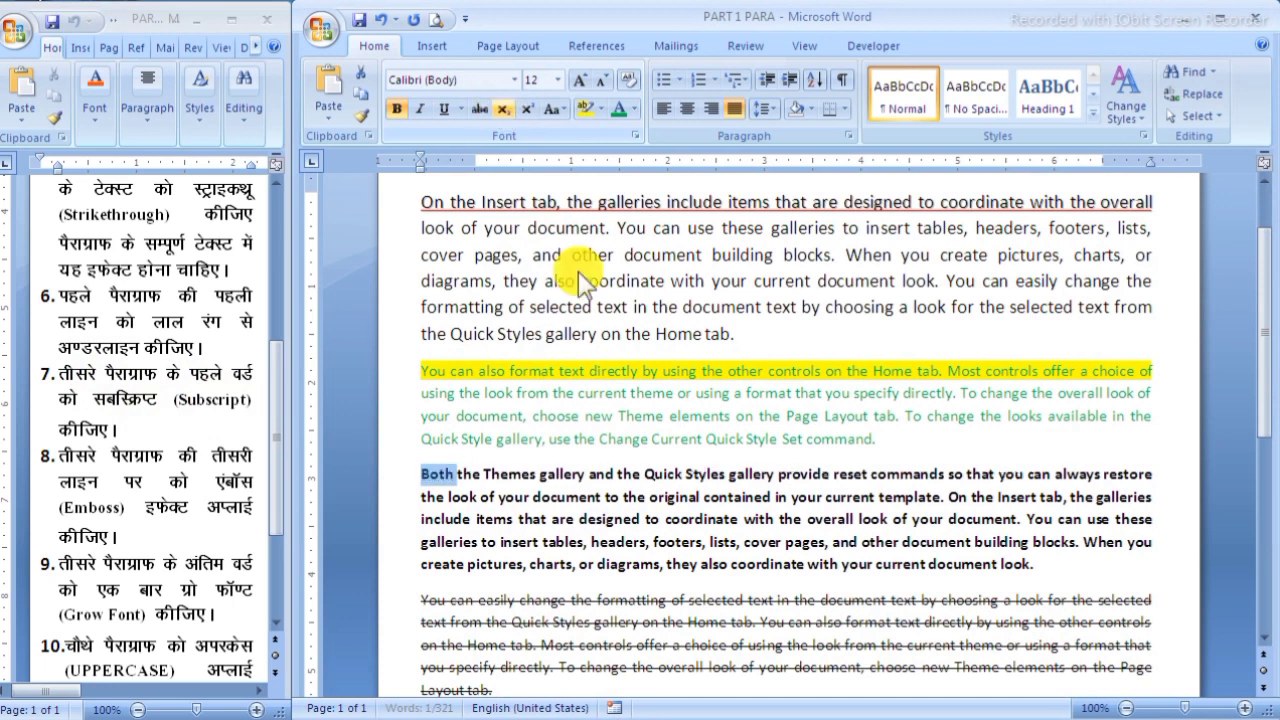
pyautogui.click(503, 109)
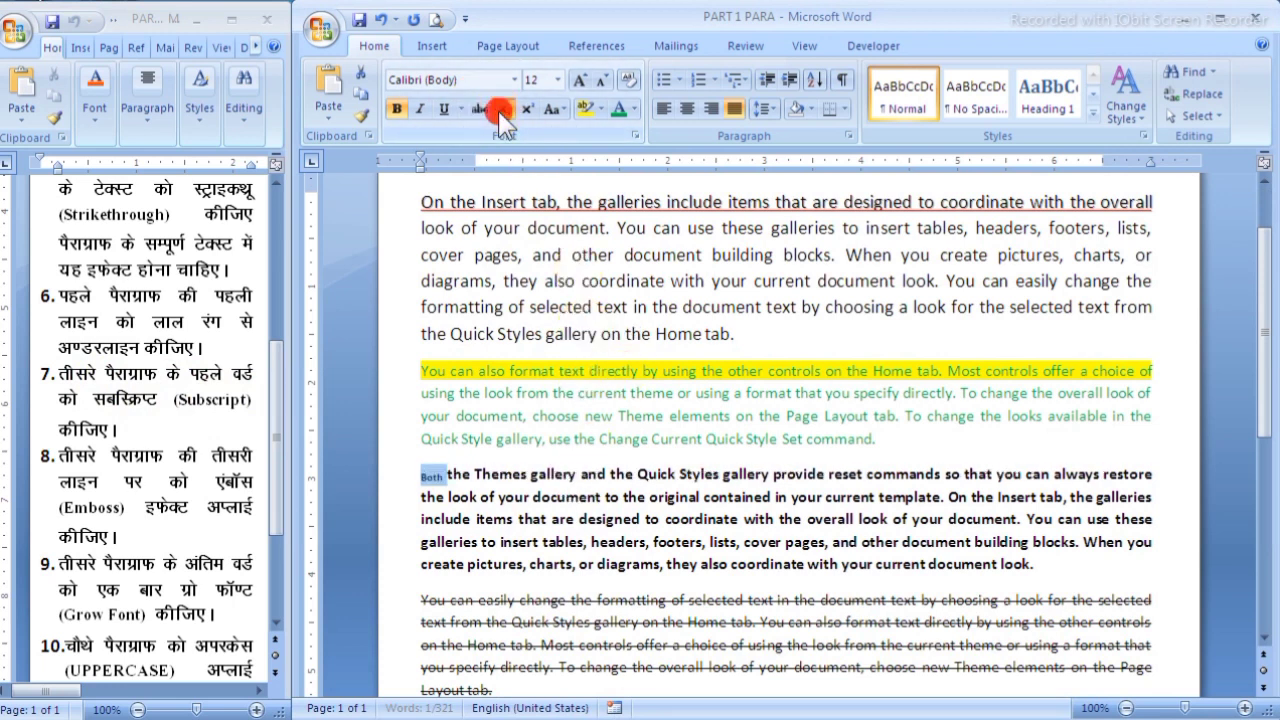
pyautogui.click(611, 468)
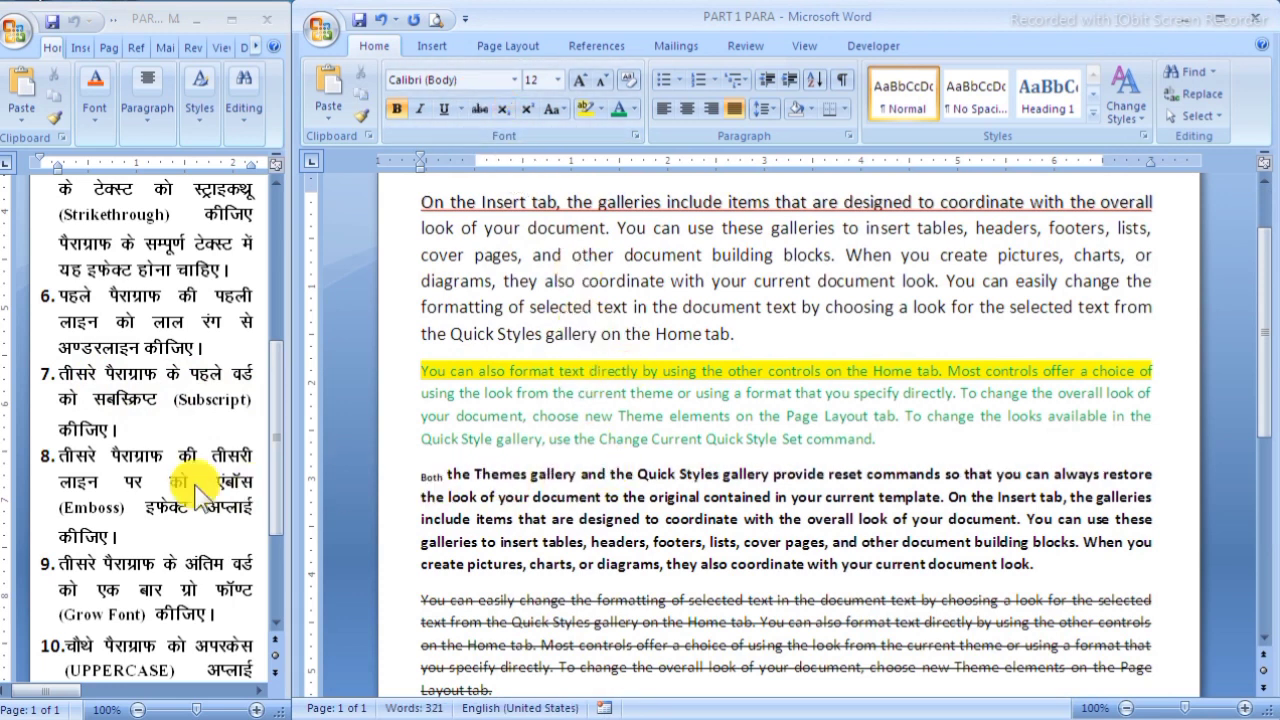
# Step: Apply the Emboss effect to the third line of the third paragraph, starting "include items that are designed"
pyautogui.scroll(-1, 187, 432)
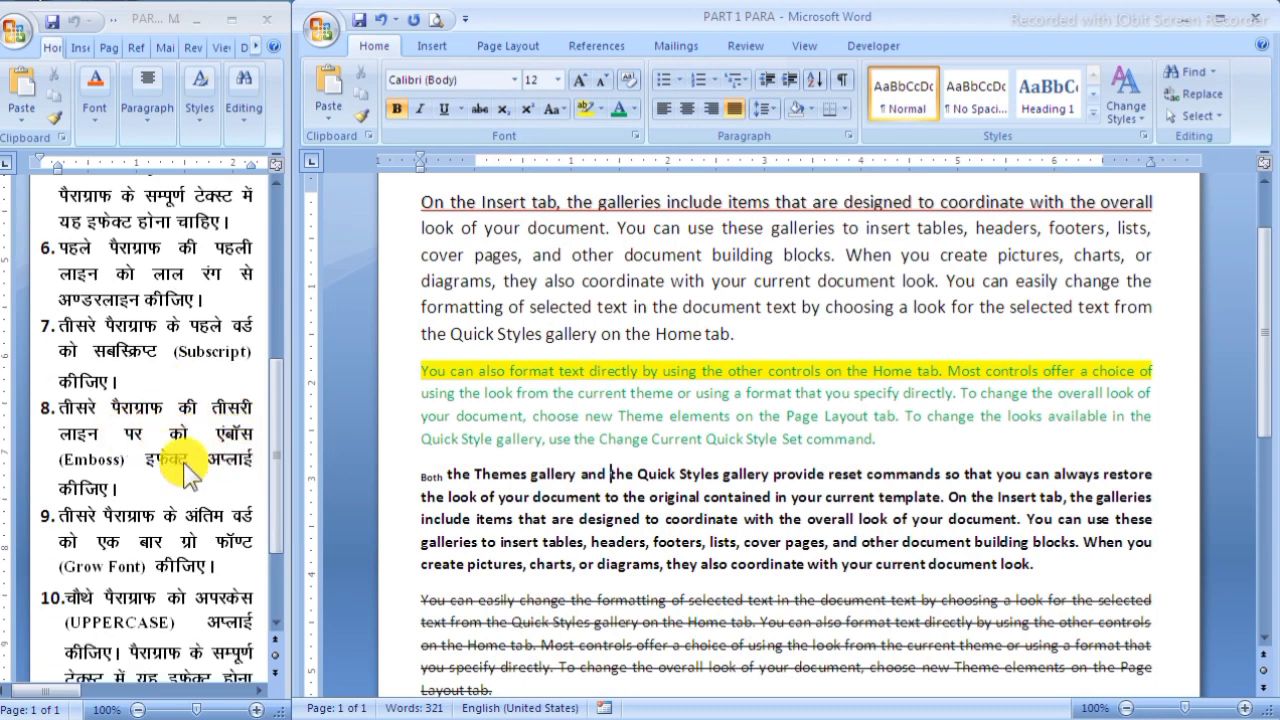
pyautogui.scroll(2, 612, 434)
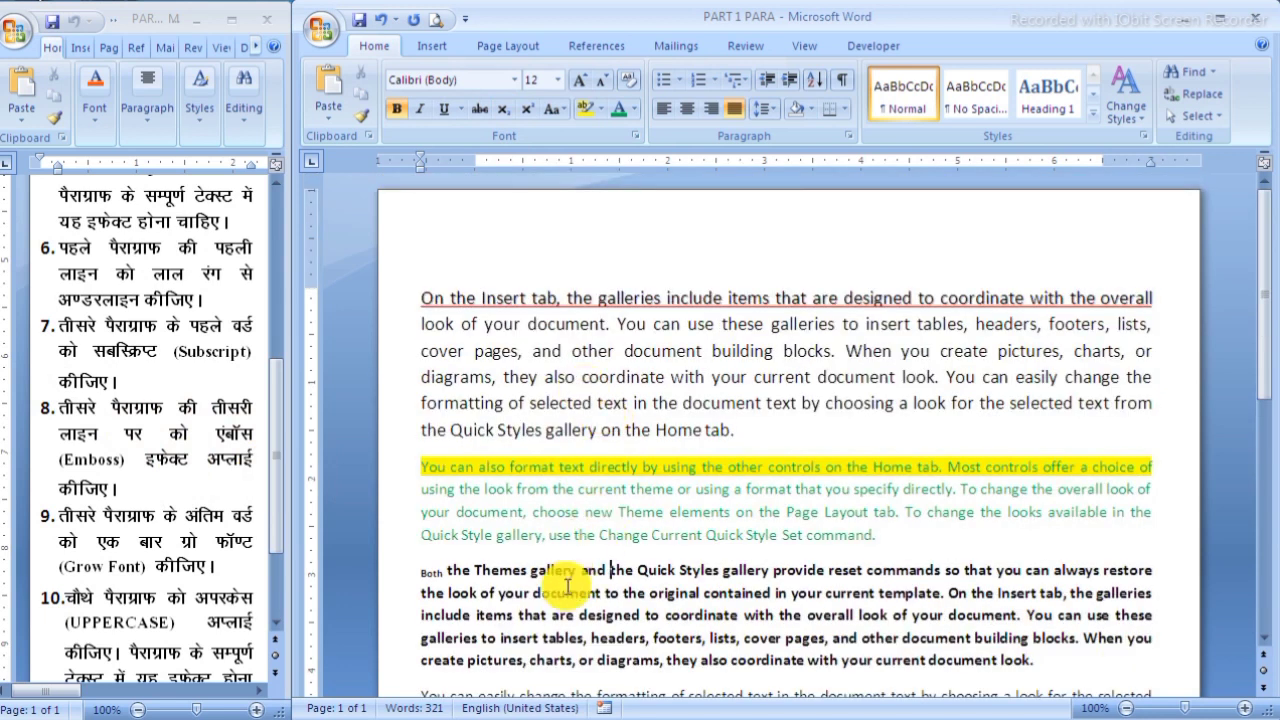
pyautogui.scroll(-1, 563, 583)
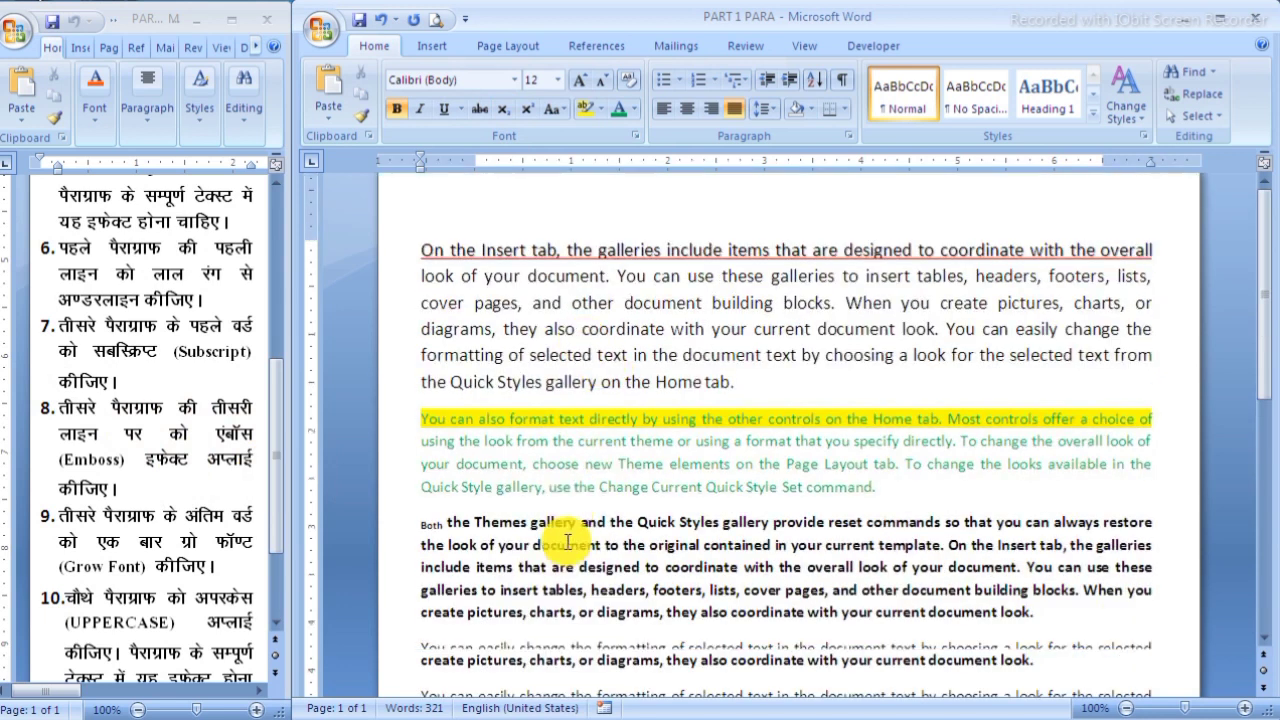
pyautogui.click(400, 568)
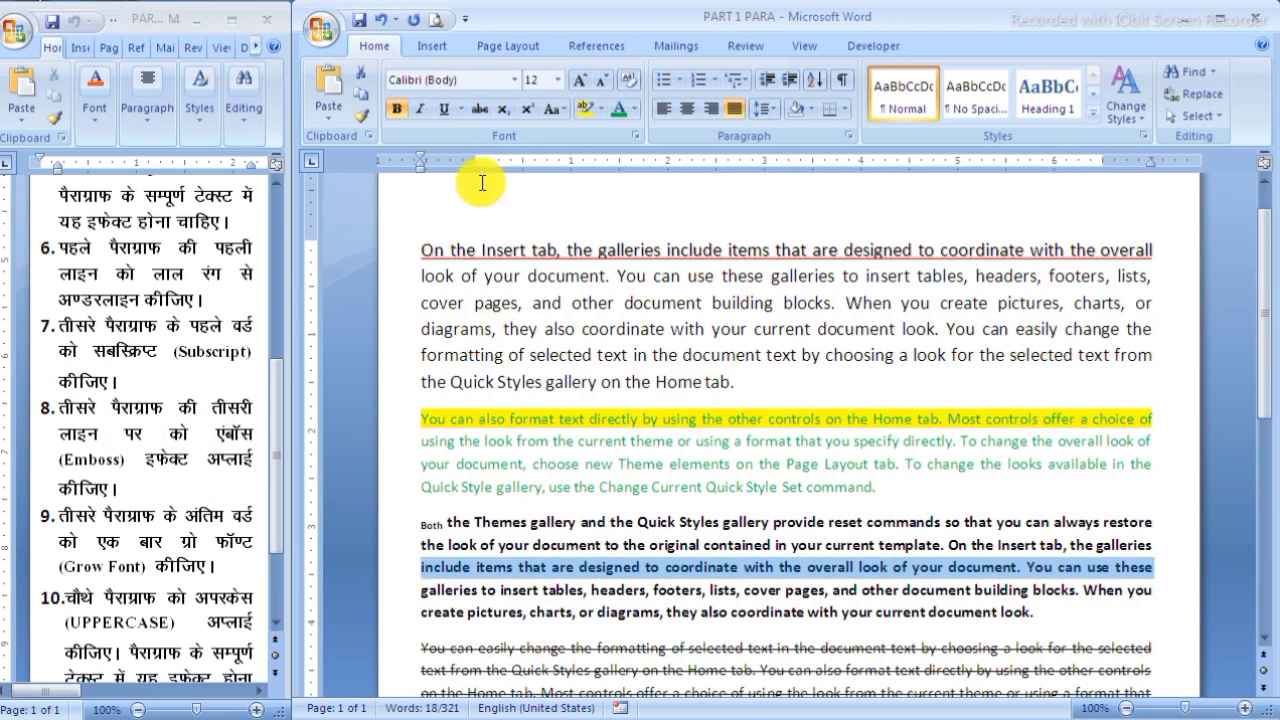
pyautogui.click(634, 136)
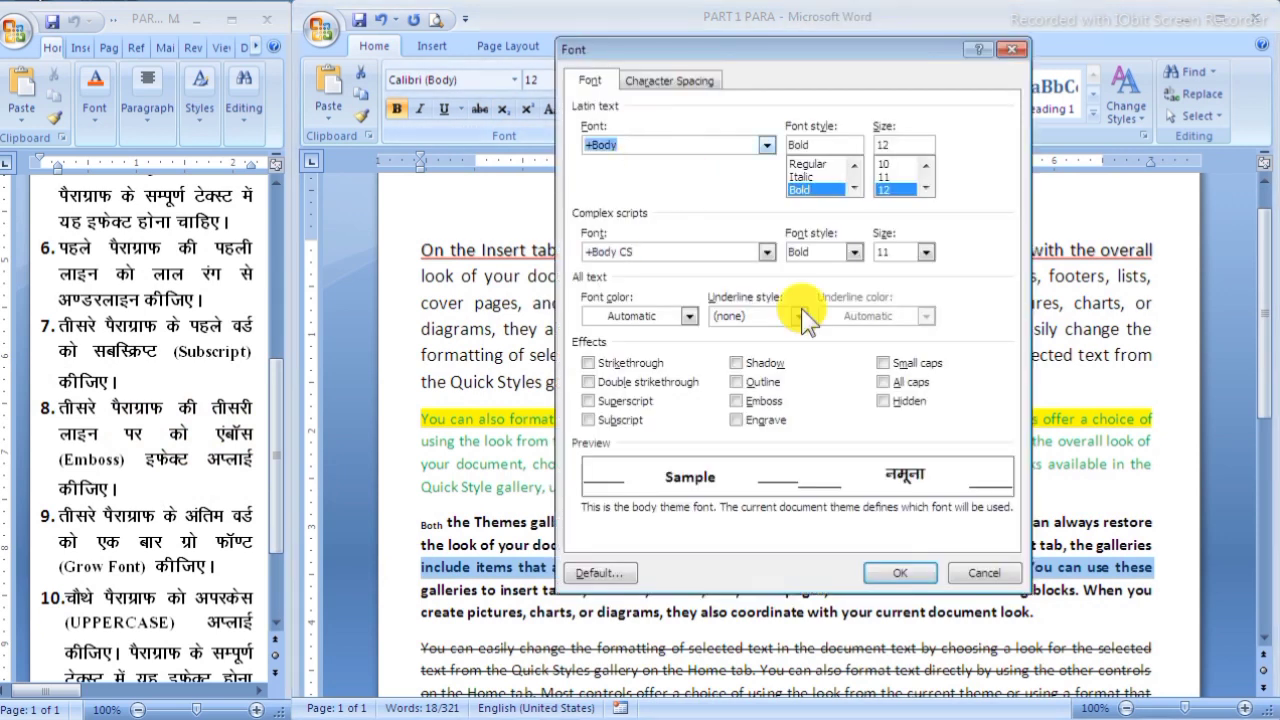
pyautogui.click(737, 400)
pyautogui.click(897, 574)
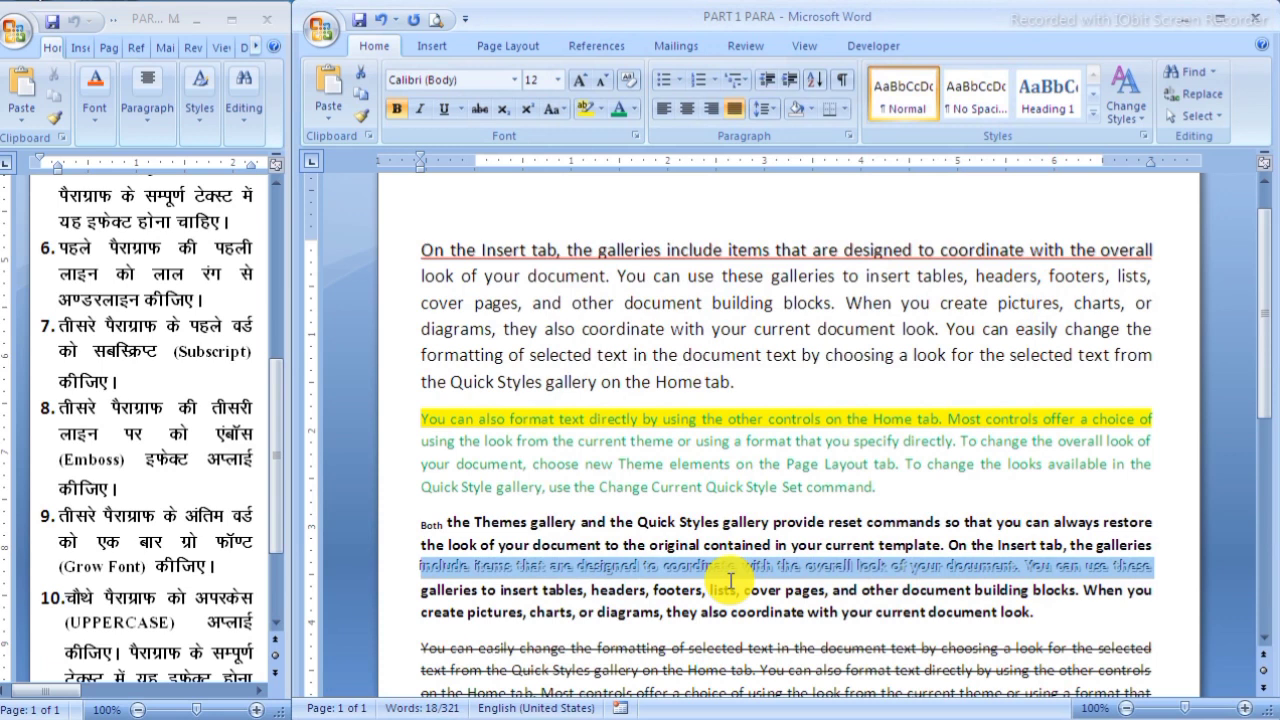
# Step: Enlarge "look", the last word of the third paragraph, by one Grow Font increment to size 14
pyautogui.scroll(-1, 190, 508)
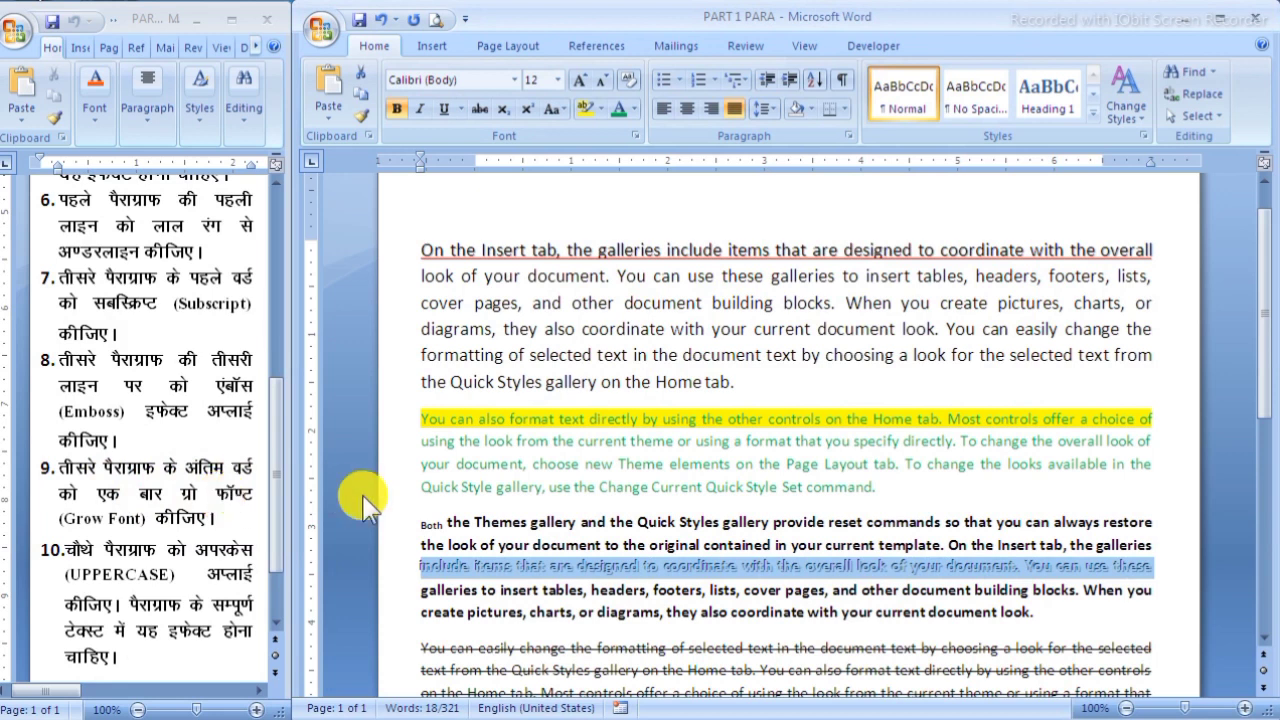
pyautogui.doubleClick(1012, 614)
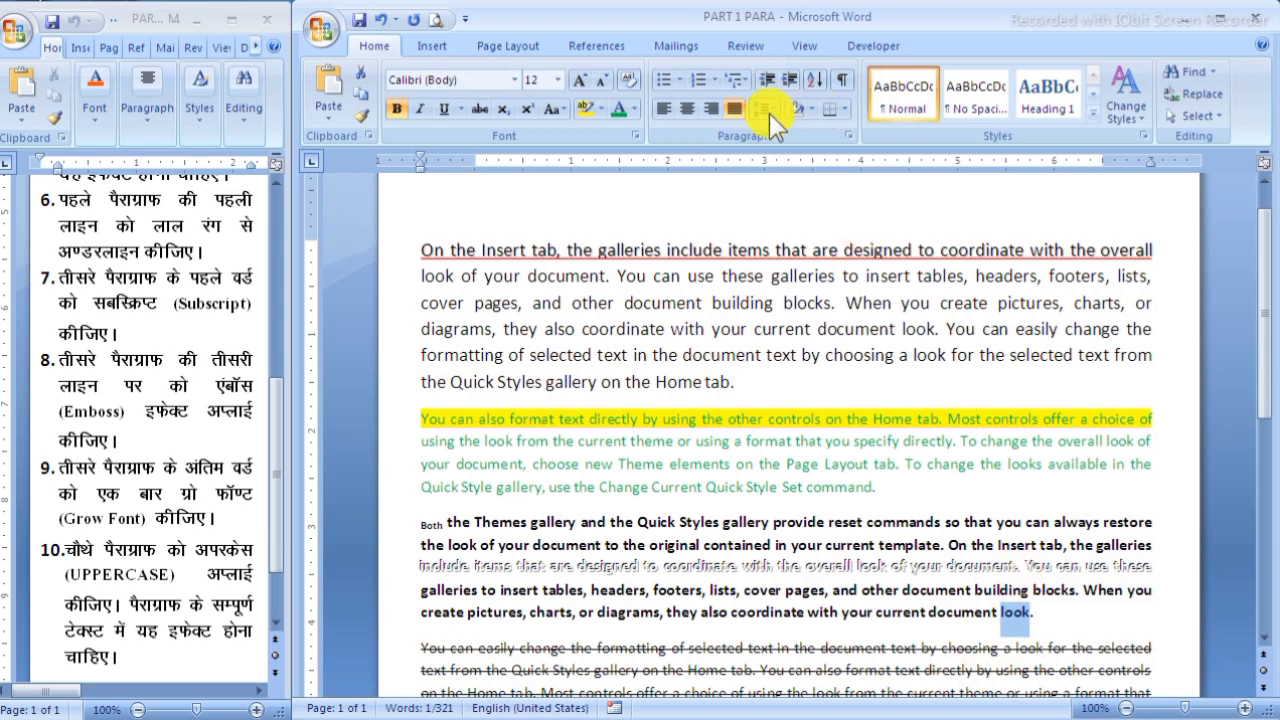
pyautogui.click(601, 86)
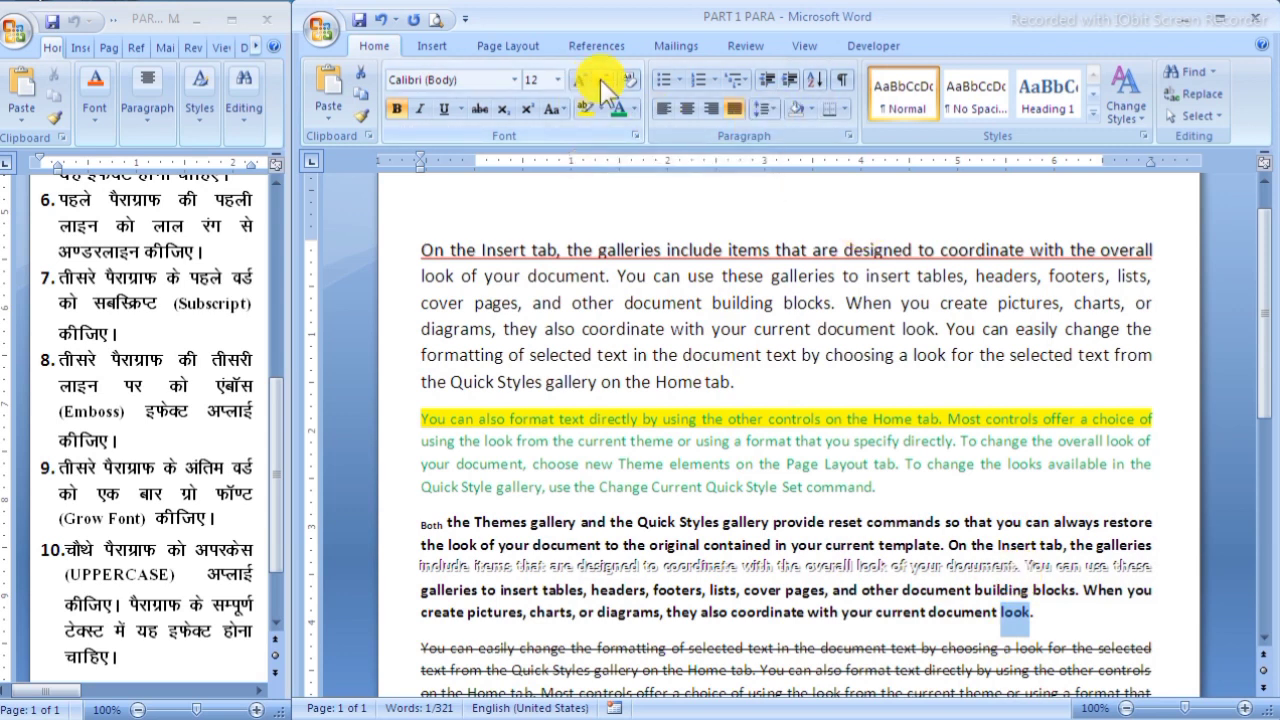
pyautogui.click(580, 84)
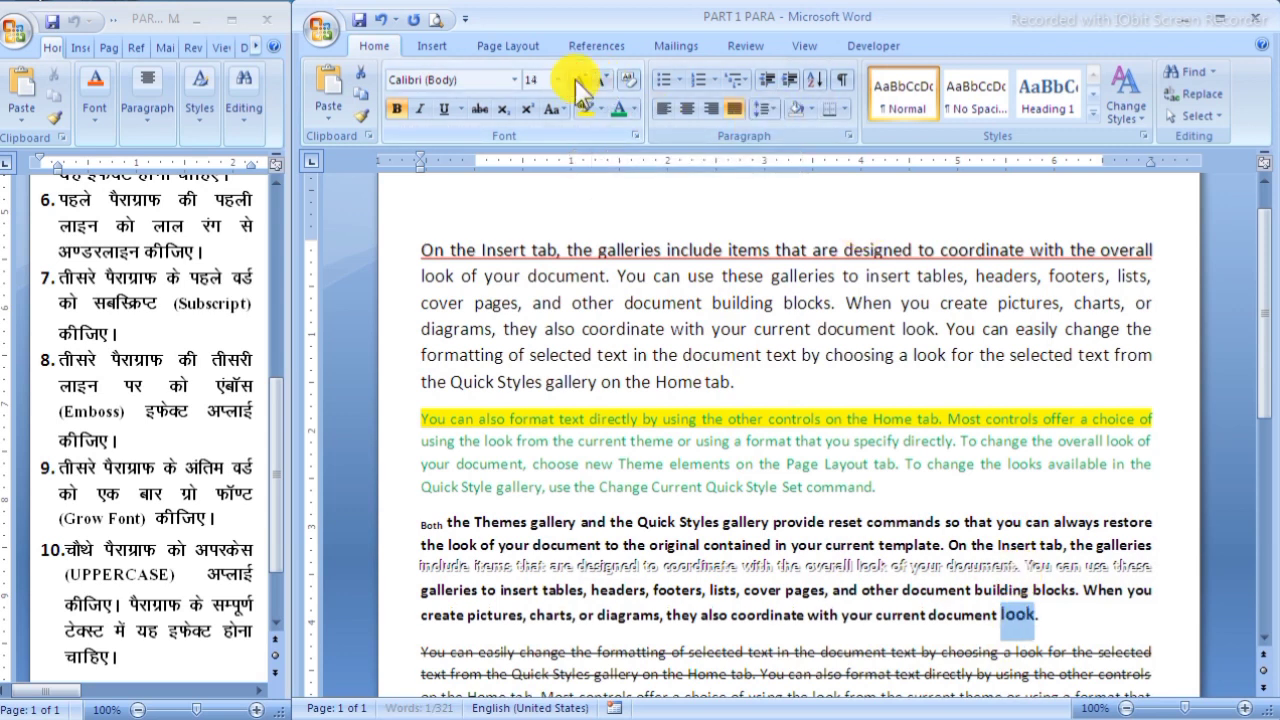
pyautogui.click(755, 545)
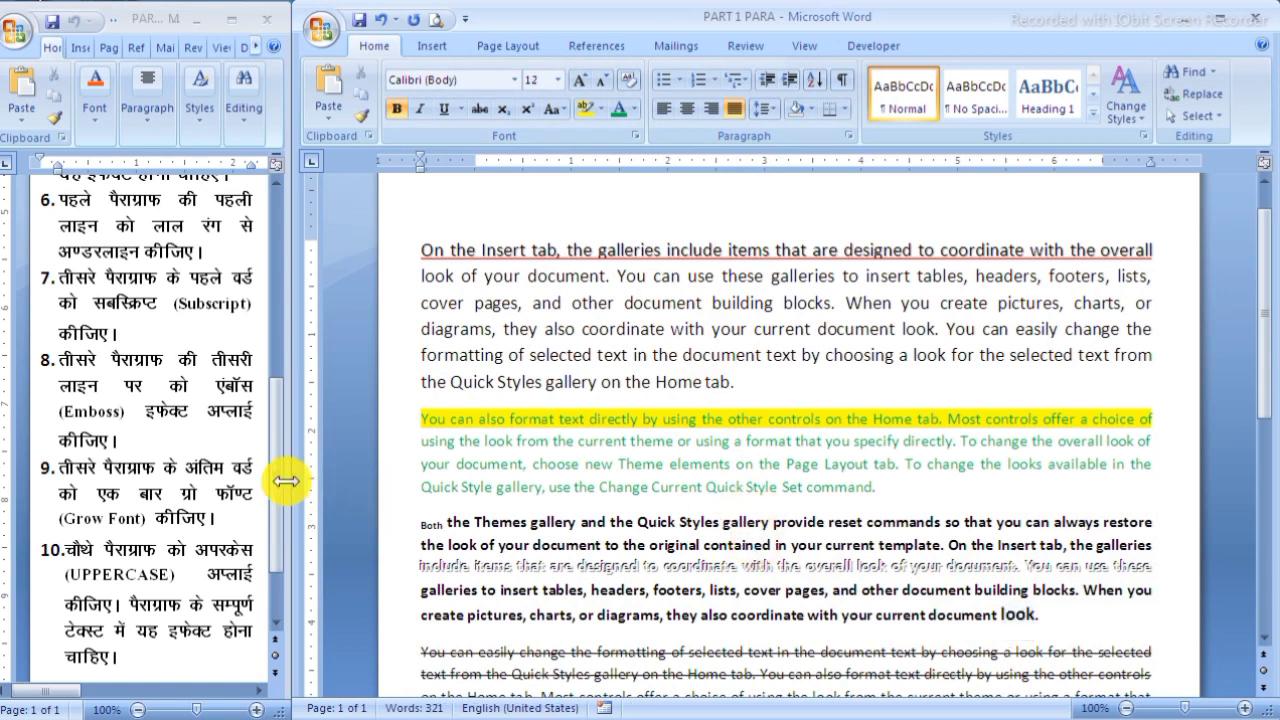
# Step: Change the entire fourth paragraph, starting "You can easily change the formatting", to UPPERCASE
pyautogui.scroll(-2, 236, 478)
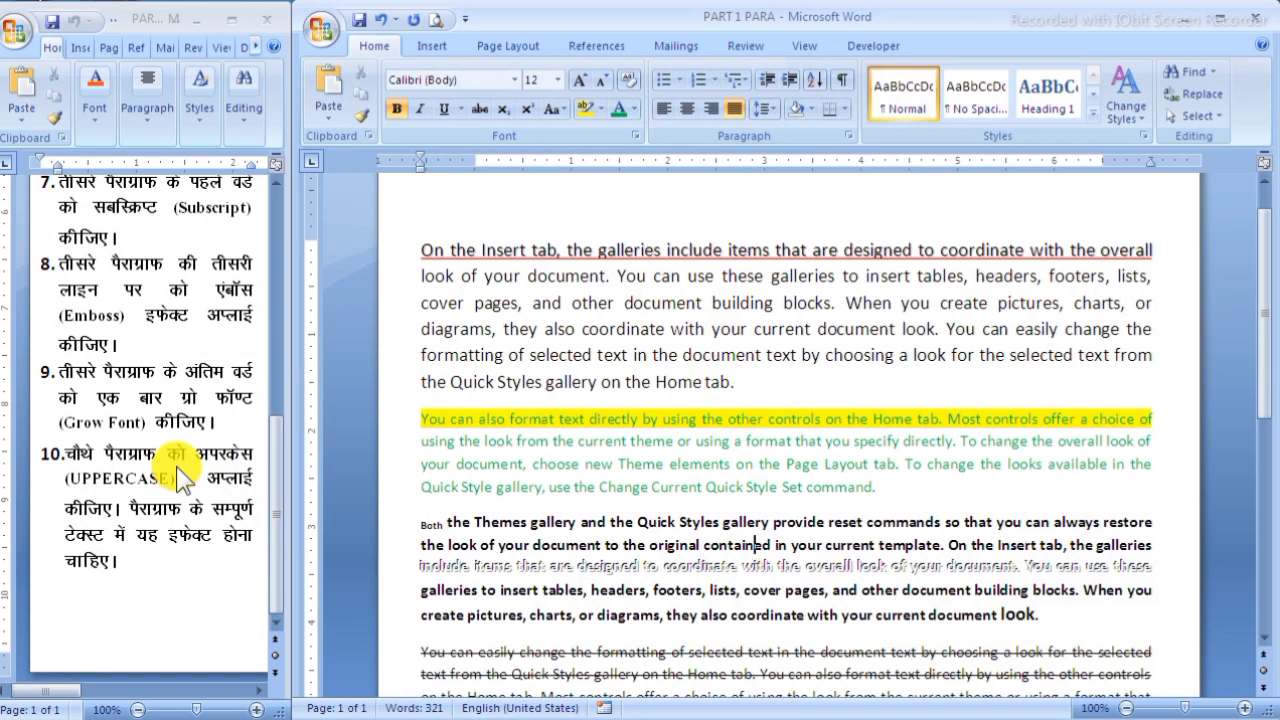
pyautogui.scroll(-4, 680, 434)
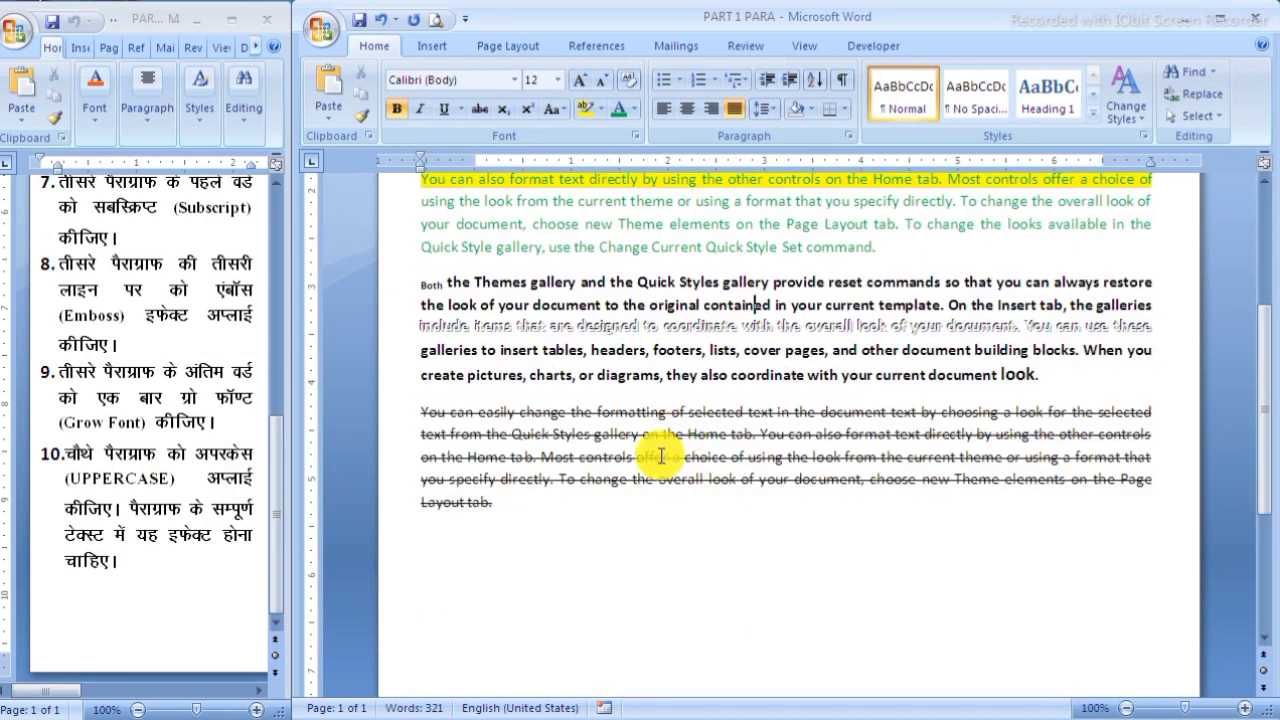
pyautogui.tripleClick(625, 440)
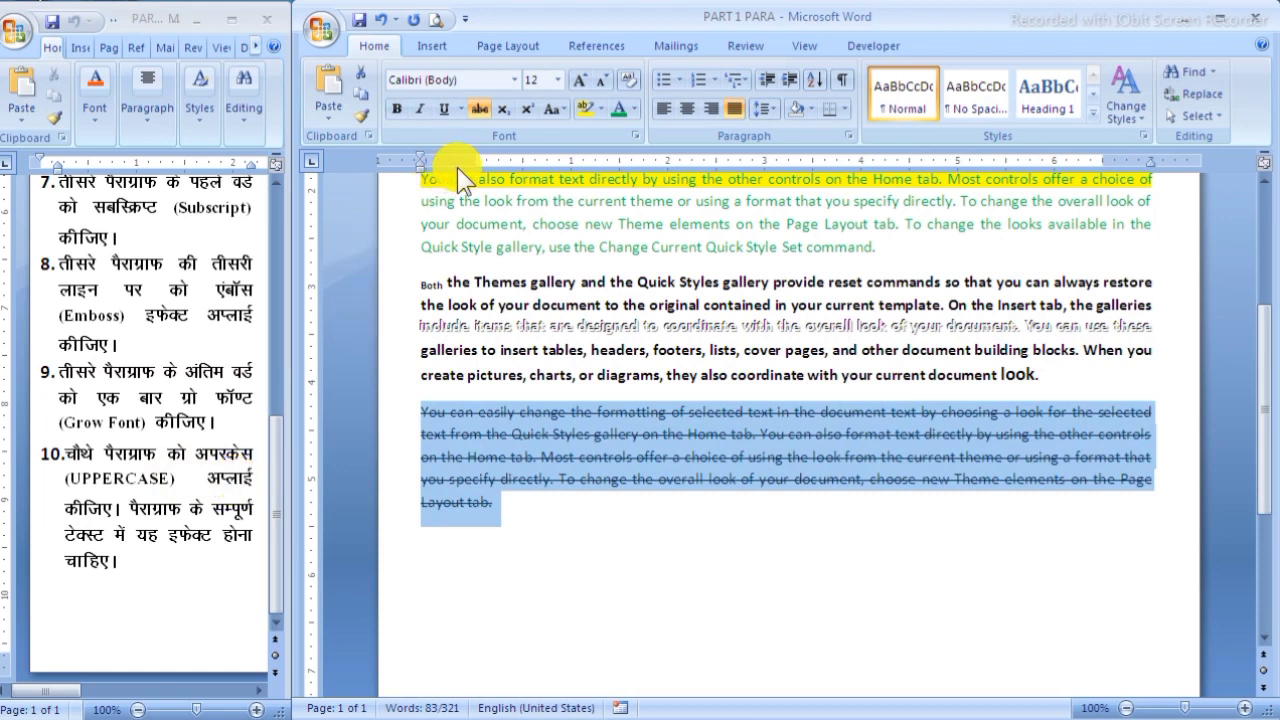
pyautogui.click(556, 110)
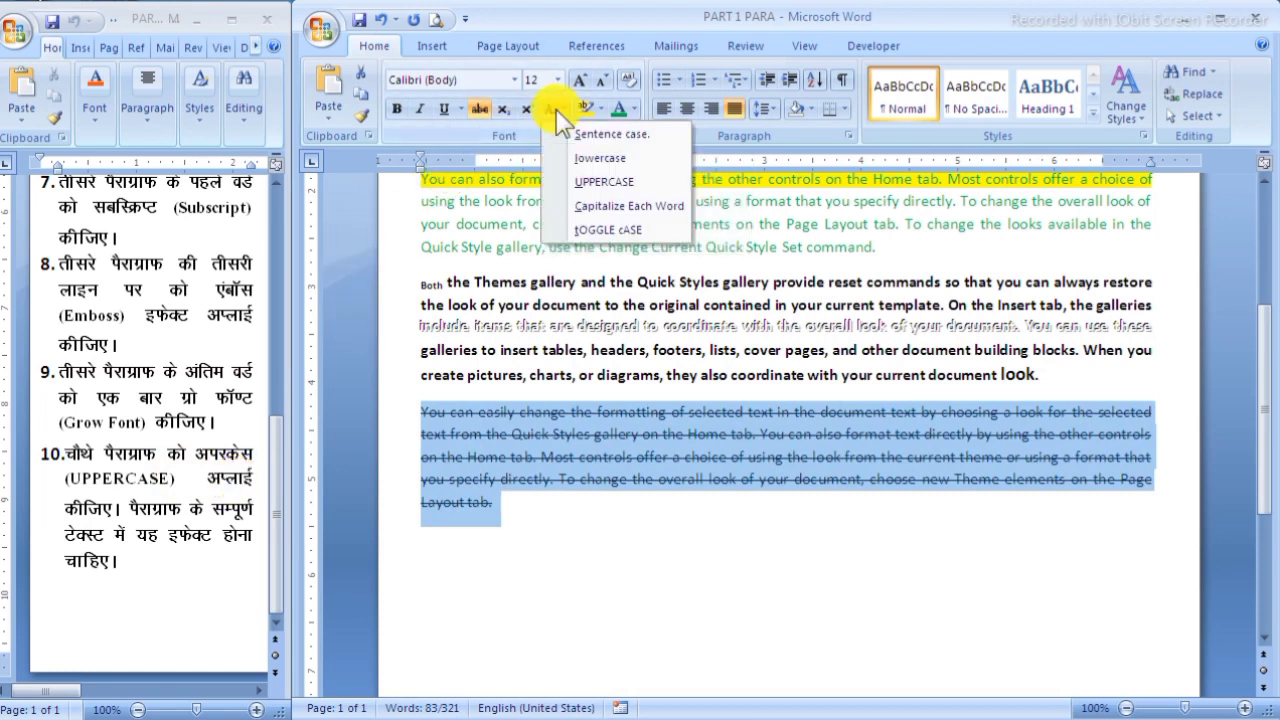
pyautogui.click(591, 181)
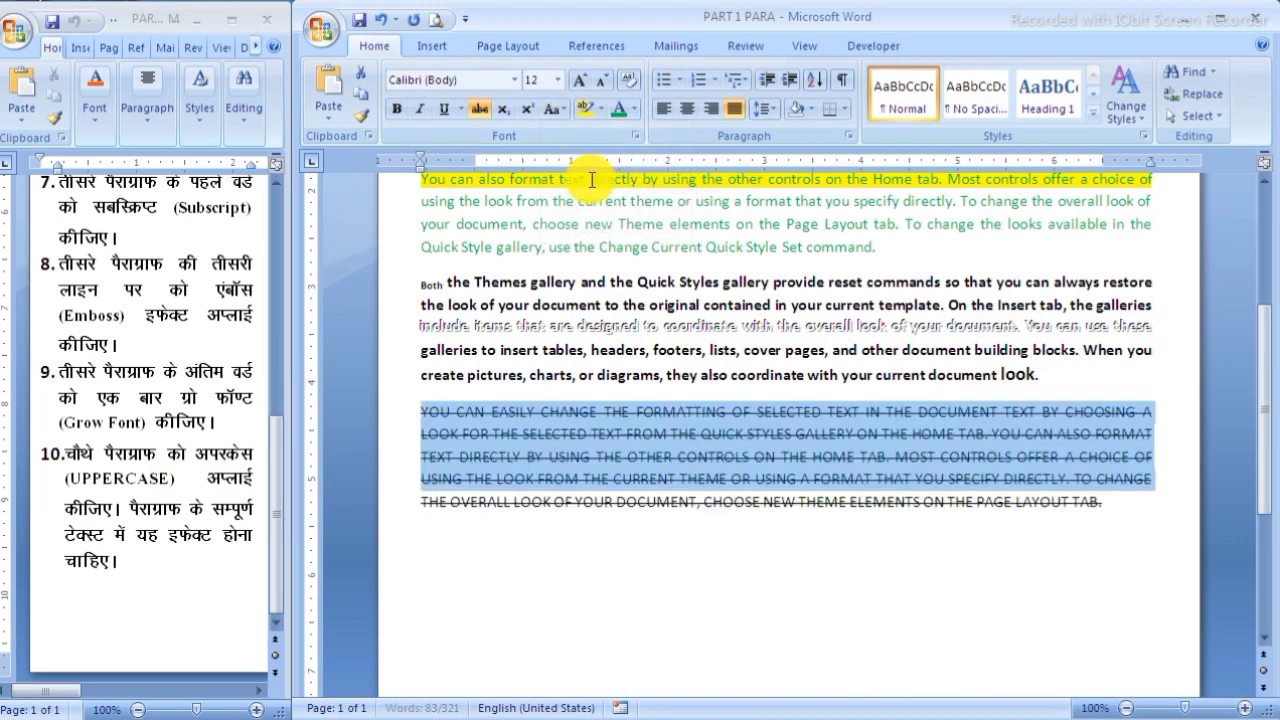
pyautogui.click(538, 556)
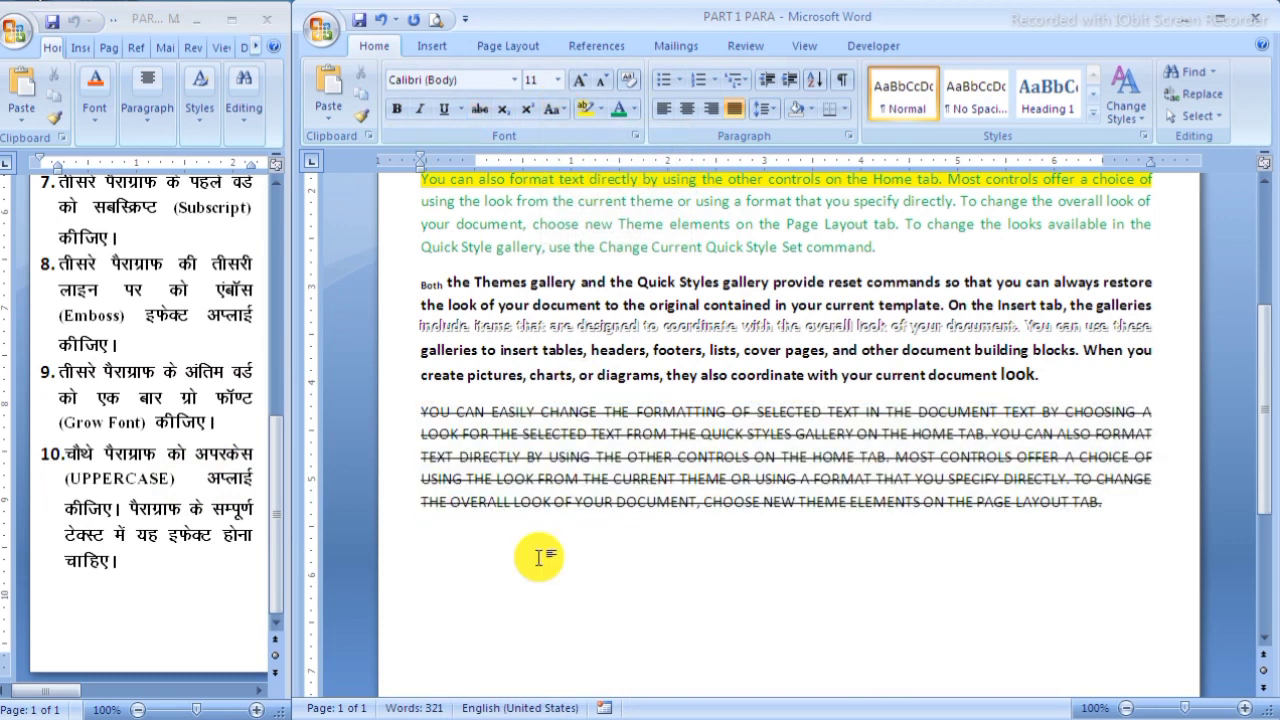